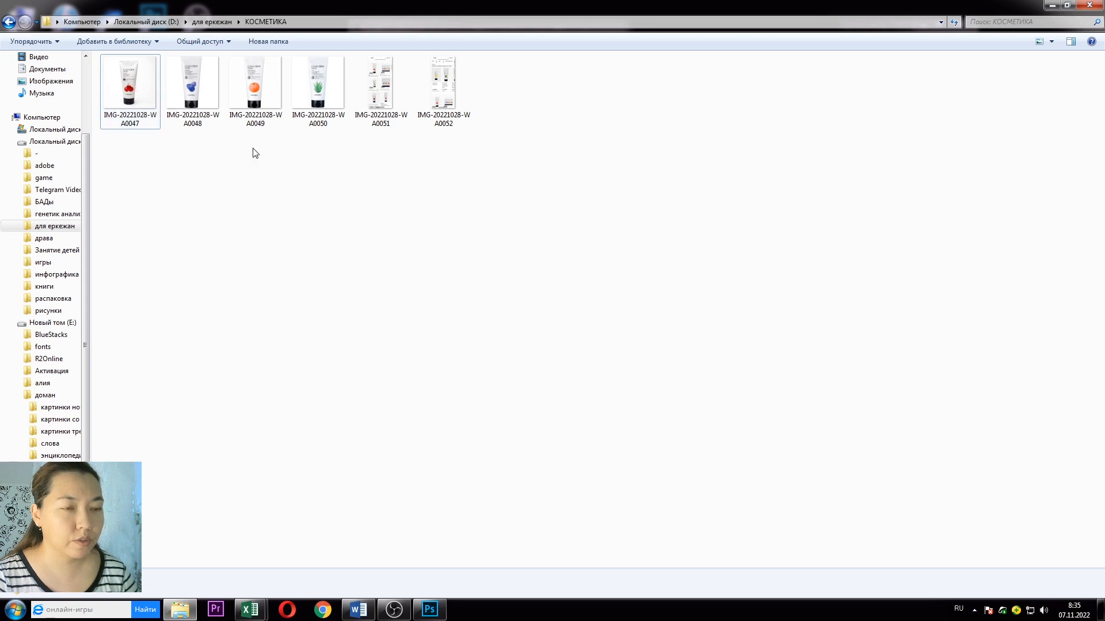
Step: Open the five product photos, from acerola to the search screenshot, as separate documents without colour profiles
drag(146, 123, 179, 340)
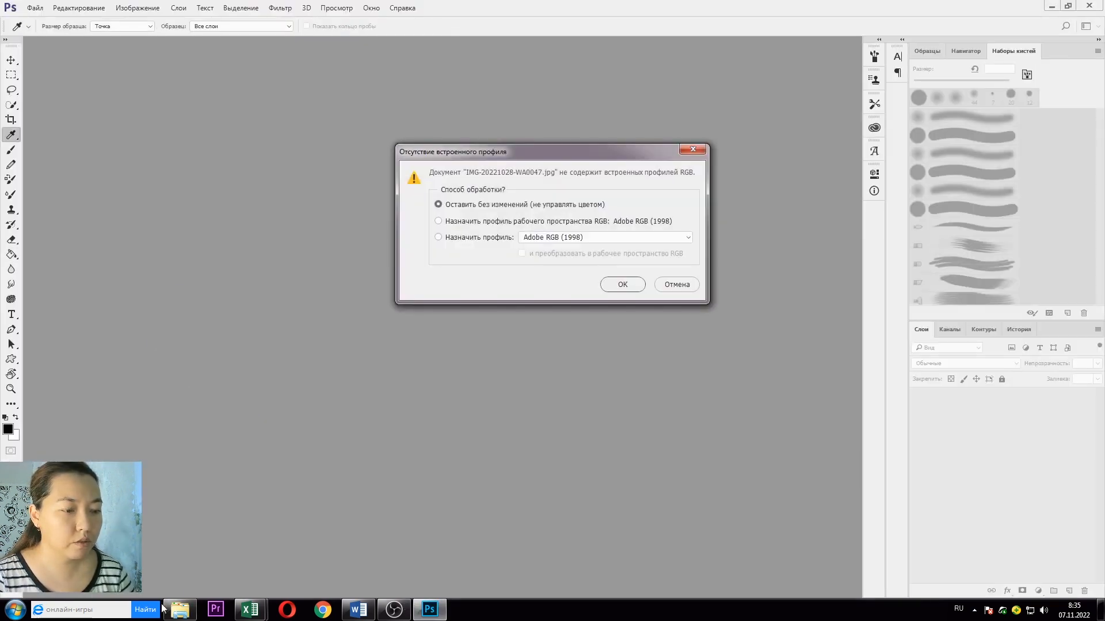
click(613, 284)
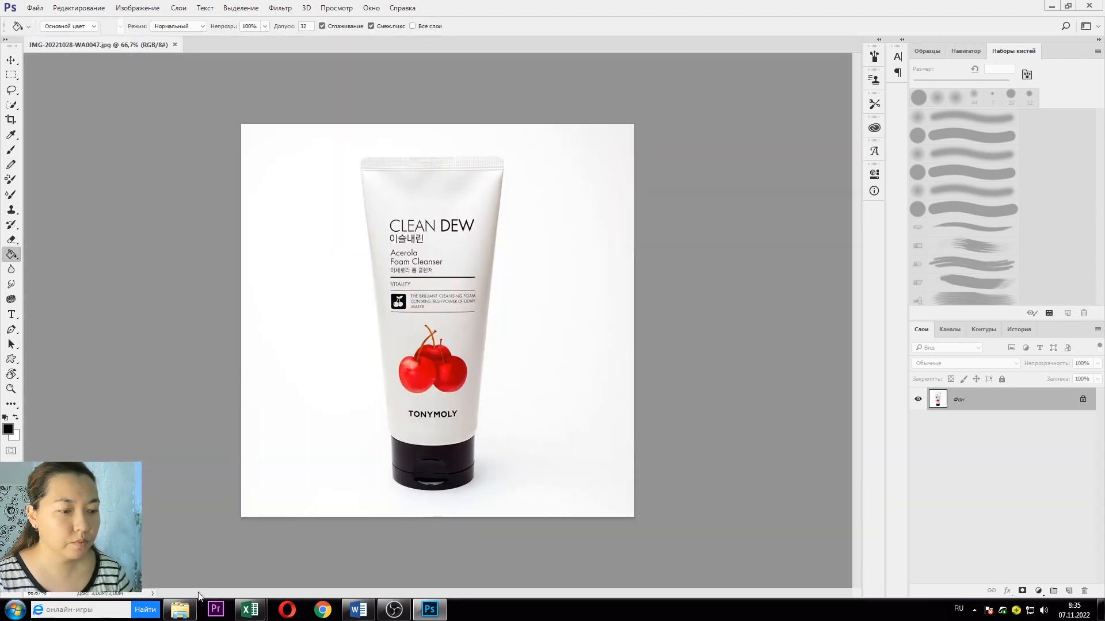
click(180, 609)
drag(357, 213, 362, 43)
click(619, 285)
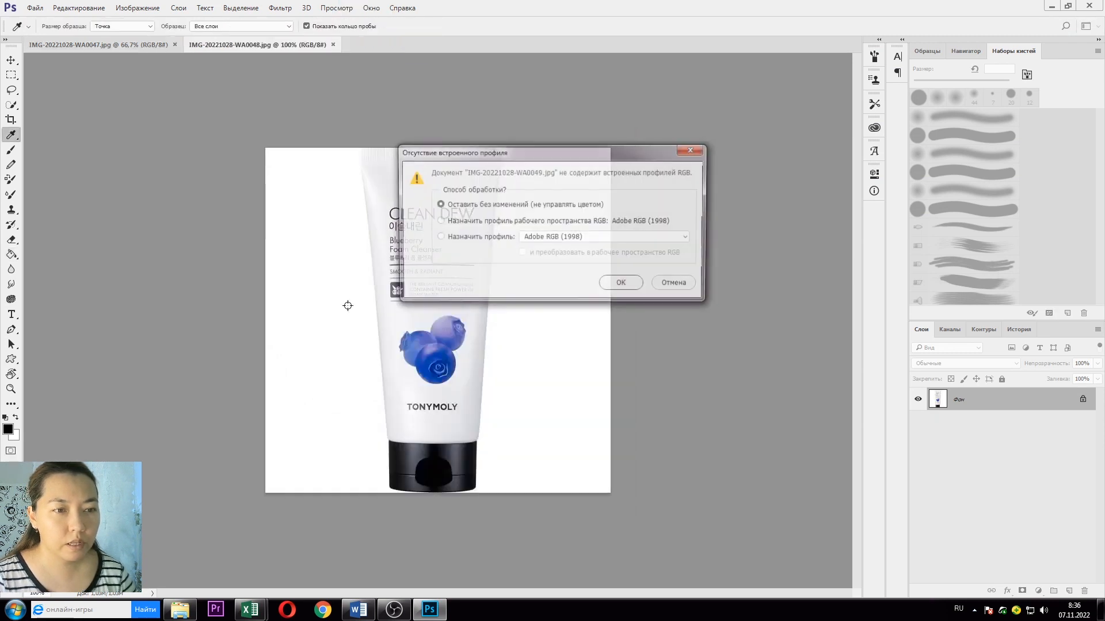
click(629, 287)
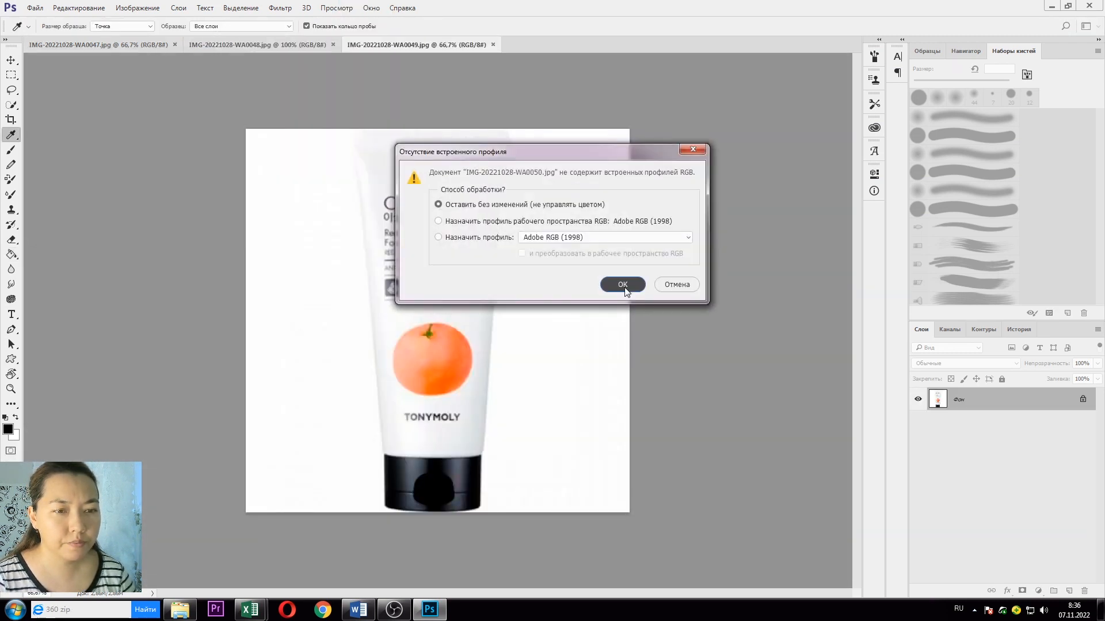
click(625, 288)
click(624, 288)
Step: Switch to the Move tool and zoom around the current photo
key(g)
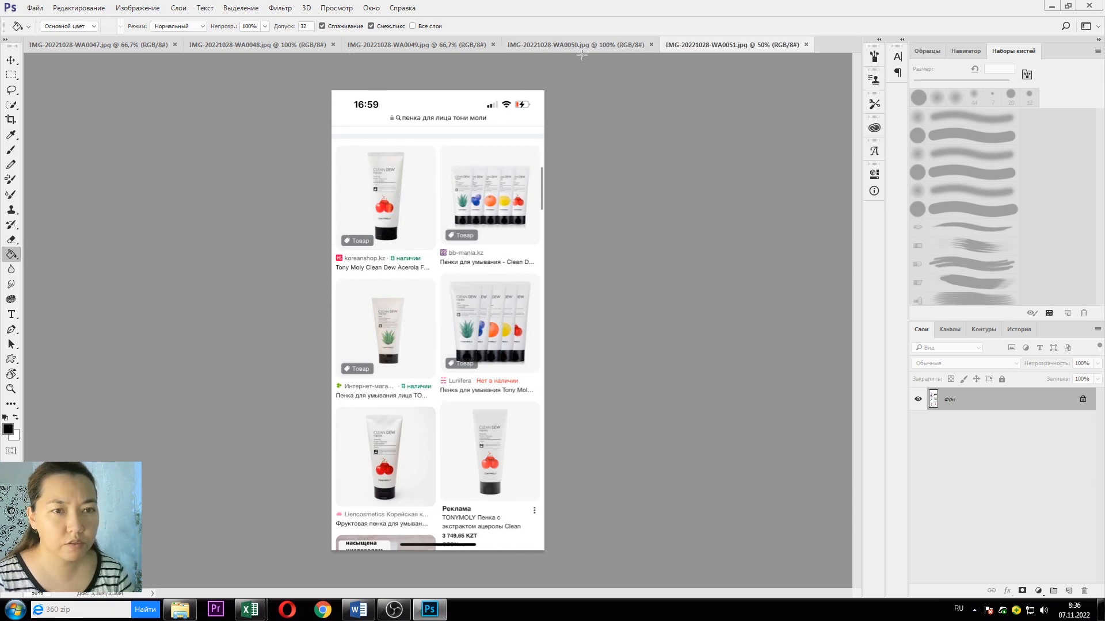
click(13, 62)
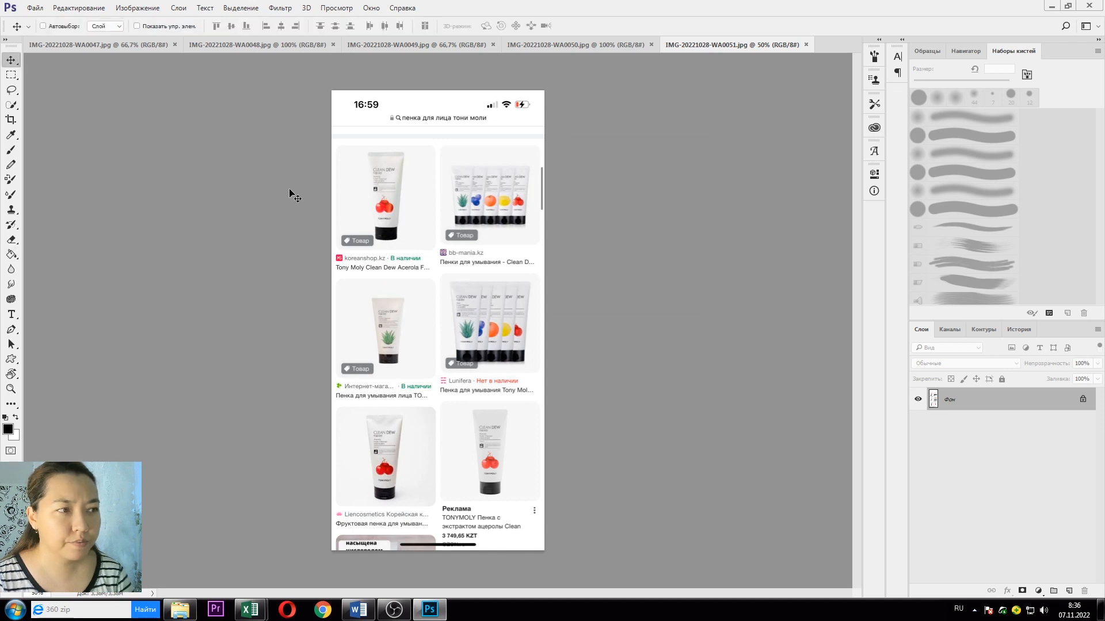
scroll(419, 229, up, 5)
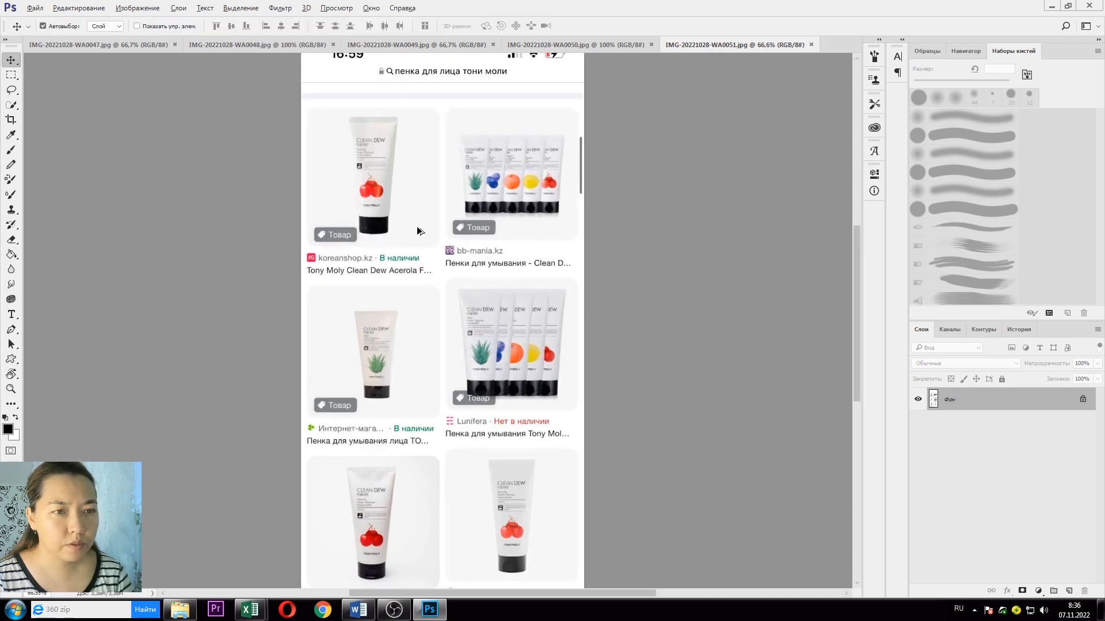
scroll(419, 229, down, 3)
Step: Inspect the aloe, grapefruit, blueberry and acerola cleanser photos in turn, zooming in on each
click(637, 46)
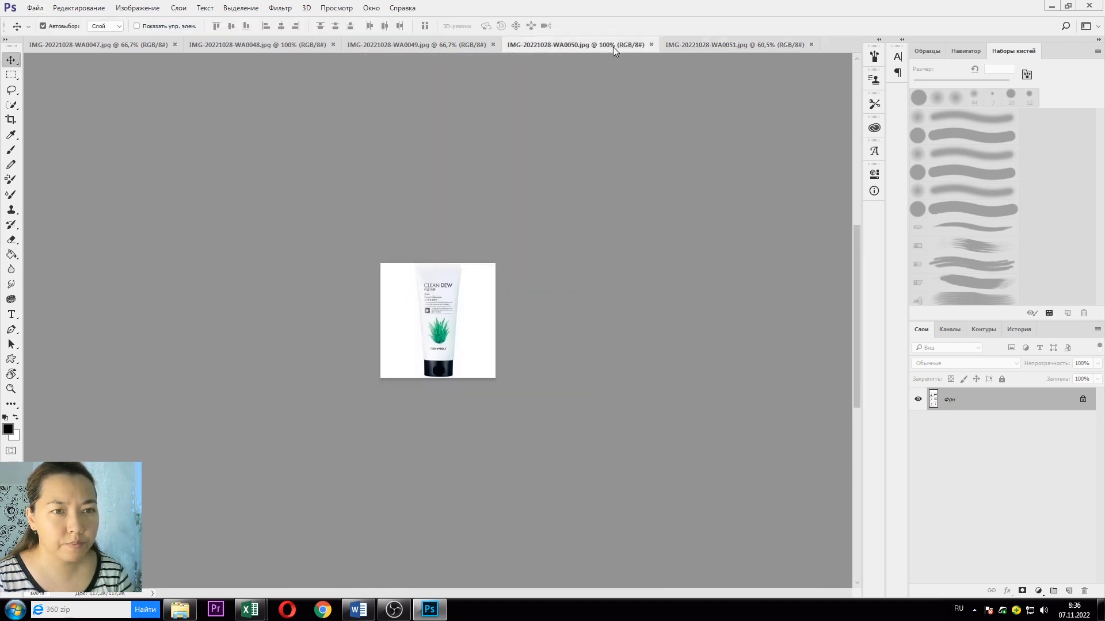
scroll(416, 275, up, 5)
scroll(417, 275, up, 2)
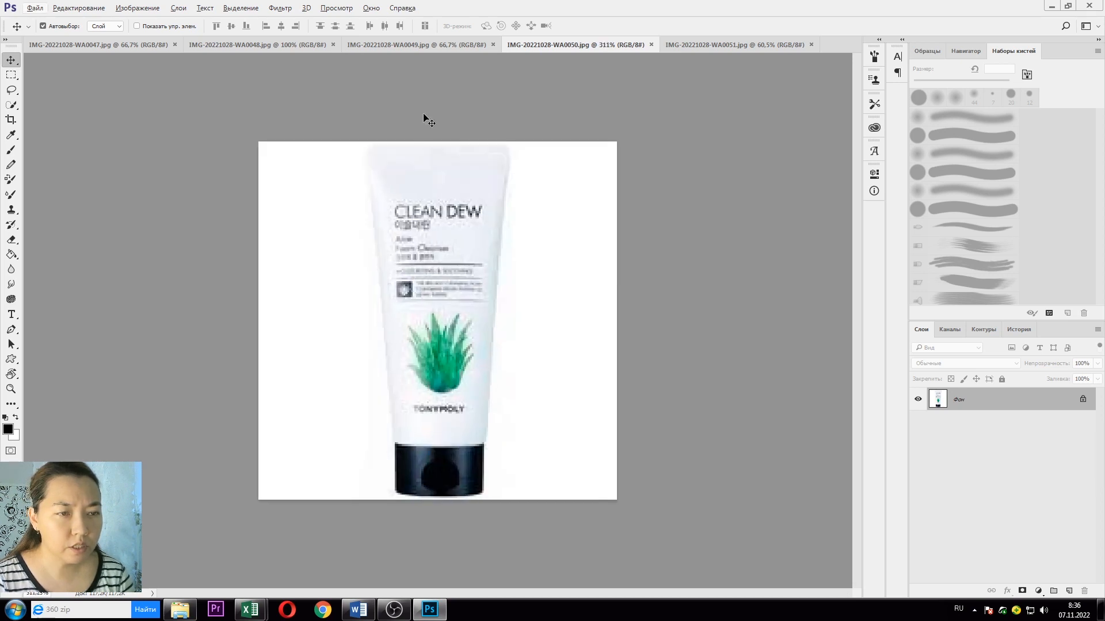
click(438, 42)
scroll(453, 247, up, 1)
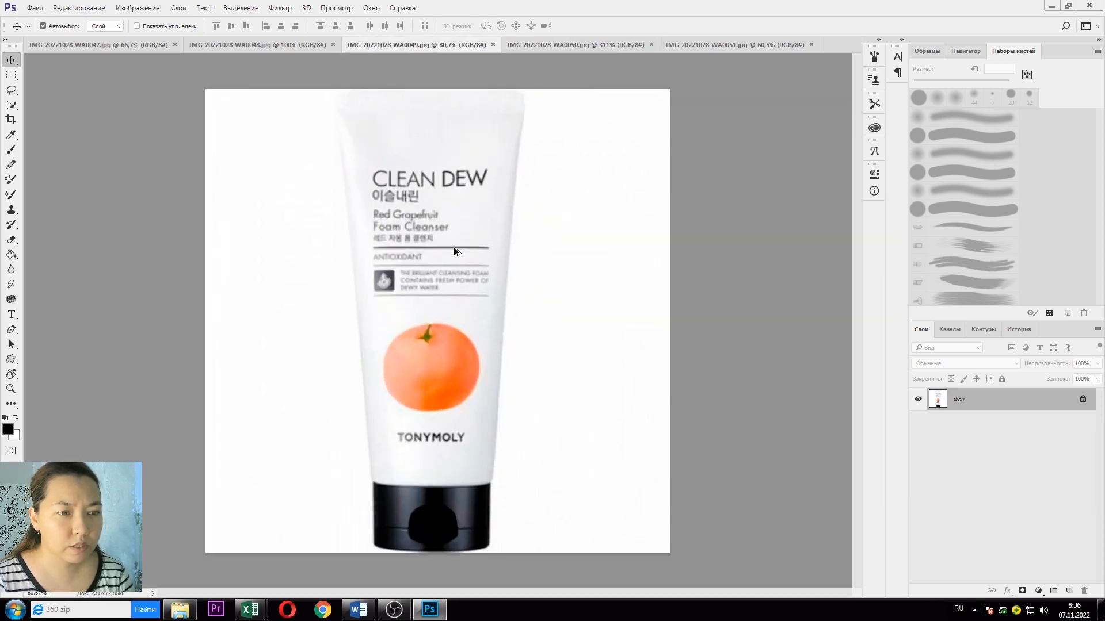
click(305, 44)
scroll(386, 214, up, 4)
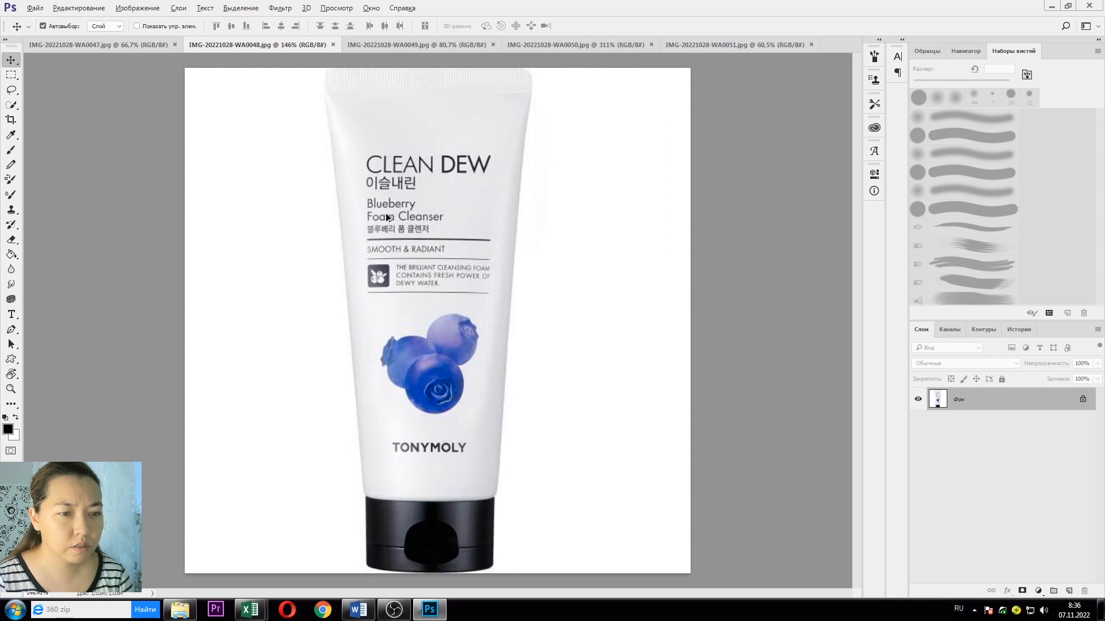
click(115, 44)
scroll(411, 217, up, 3)
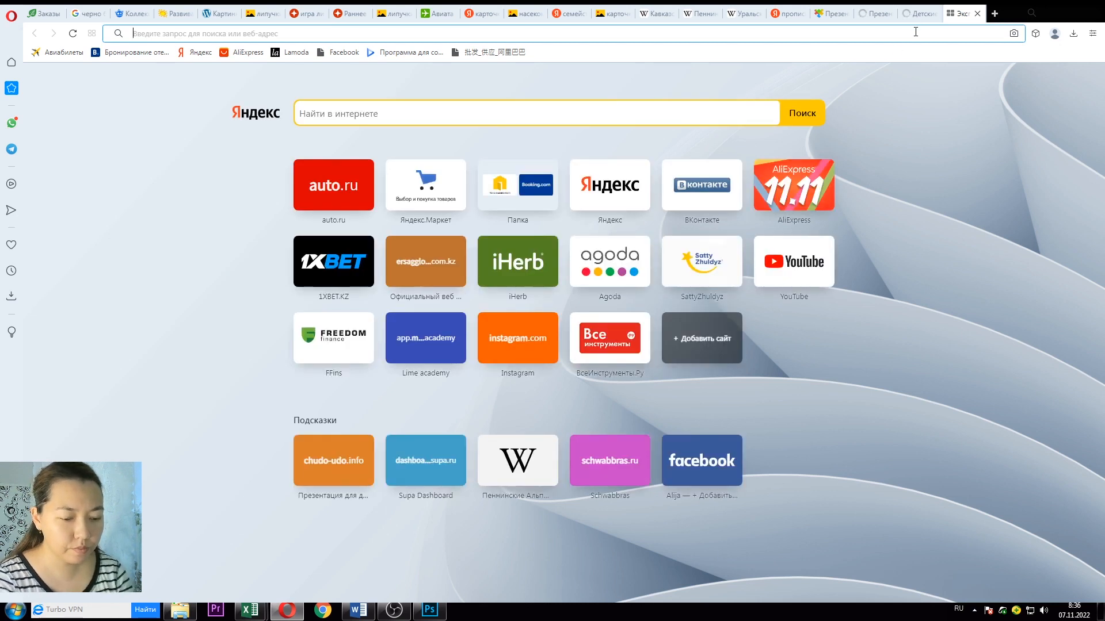
Step: Search Google for 'тони моли умывалка' using the address-bar suggestion
text(тони молли)
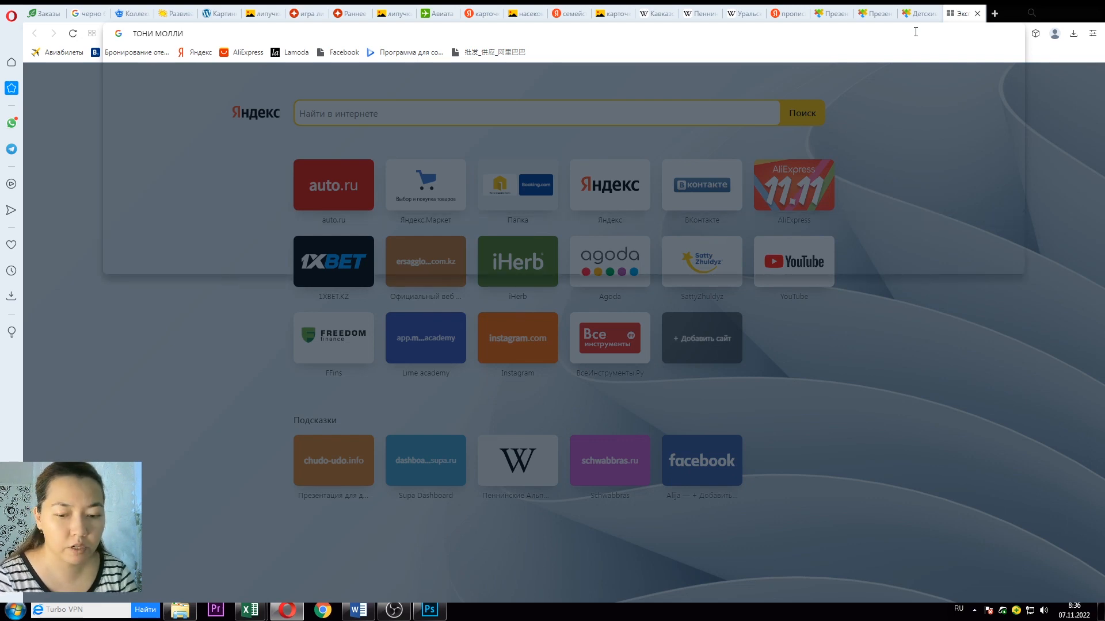
key(Down)
key(Return)
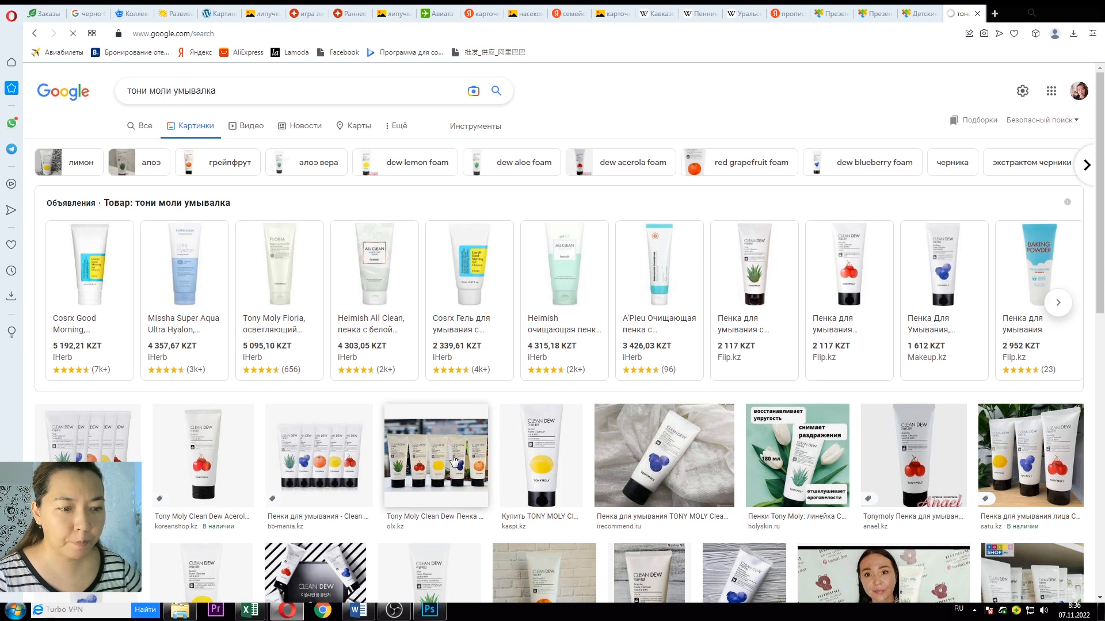
Step: Preview the Clean Dew lineup, three-tube, blueberry and lemon cleanser images in Google Images
click(456, 462)
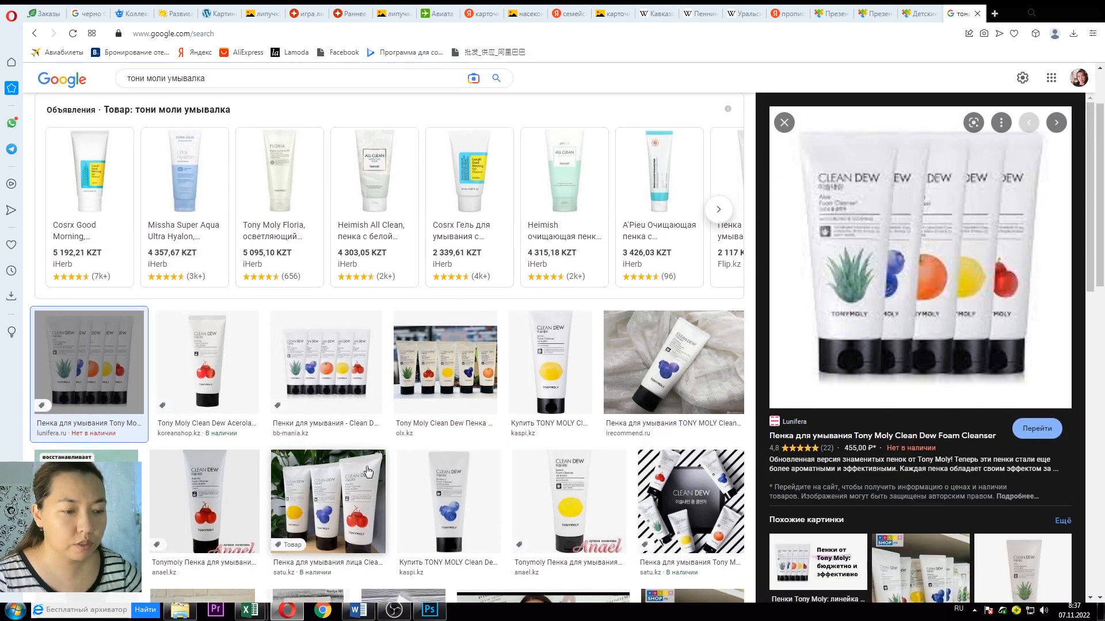
scroll(348, 426, down, 2)
click(347, 386)
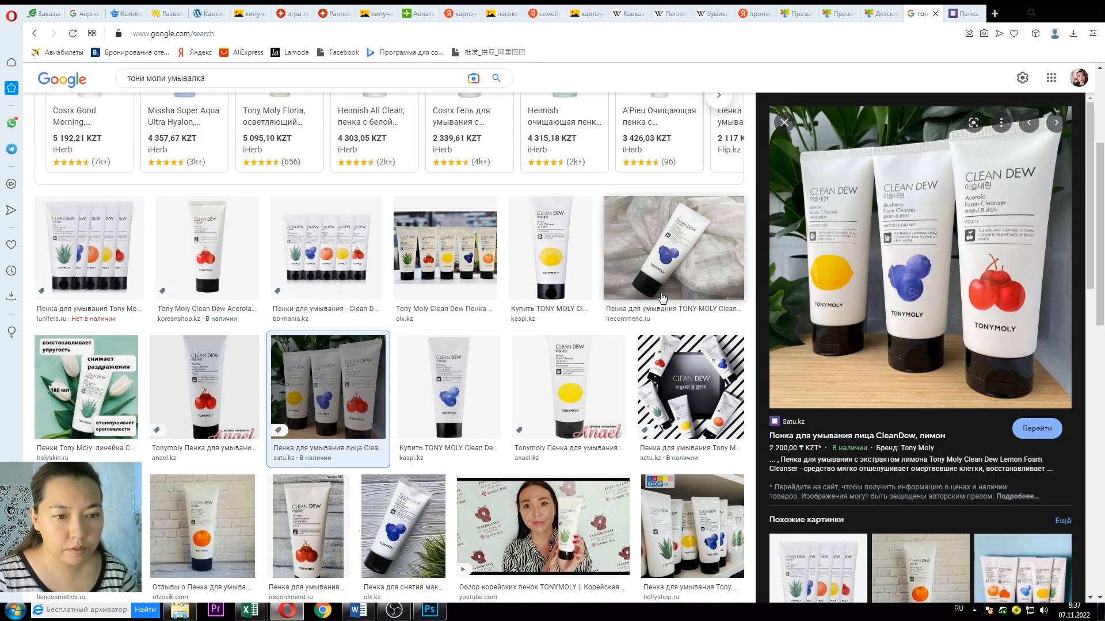
click(448, 389)
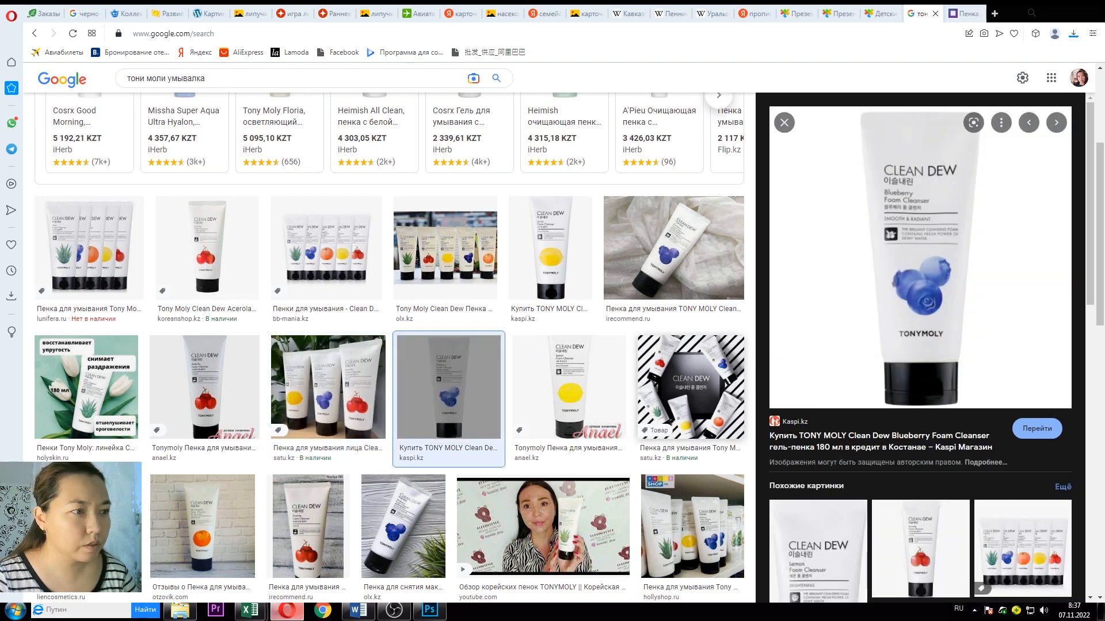
click(550, 247)
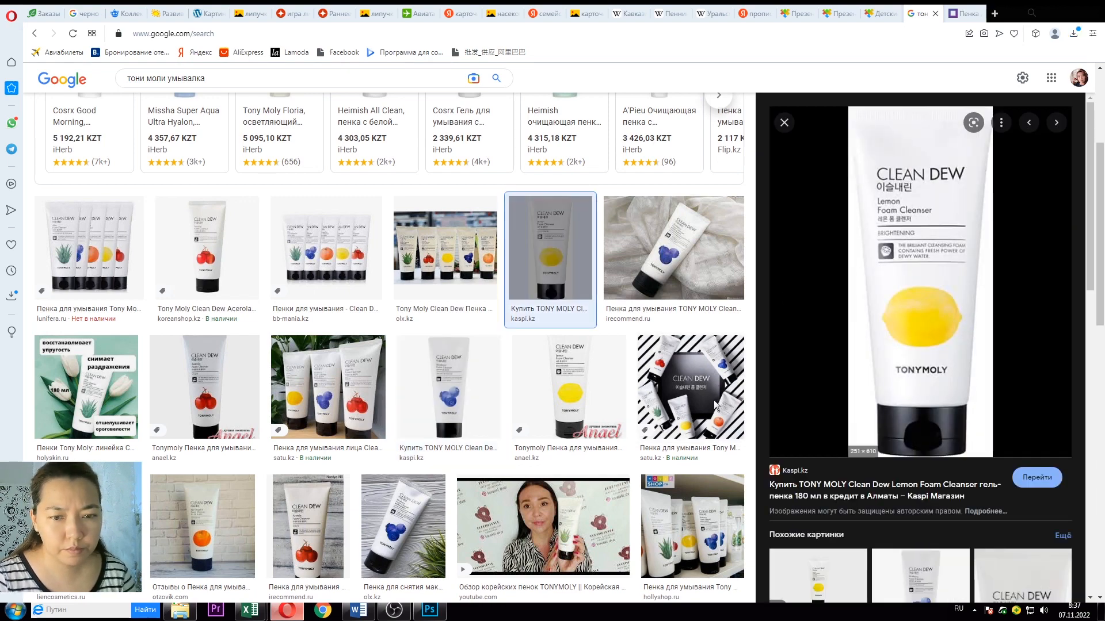
scroll(345, 259, down, 5)
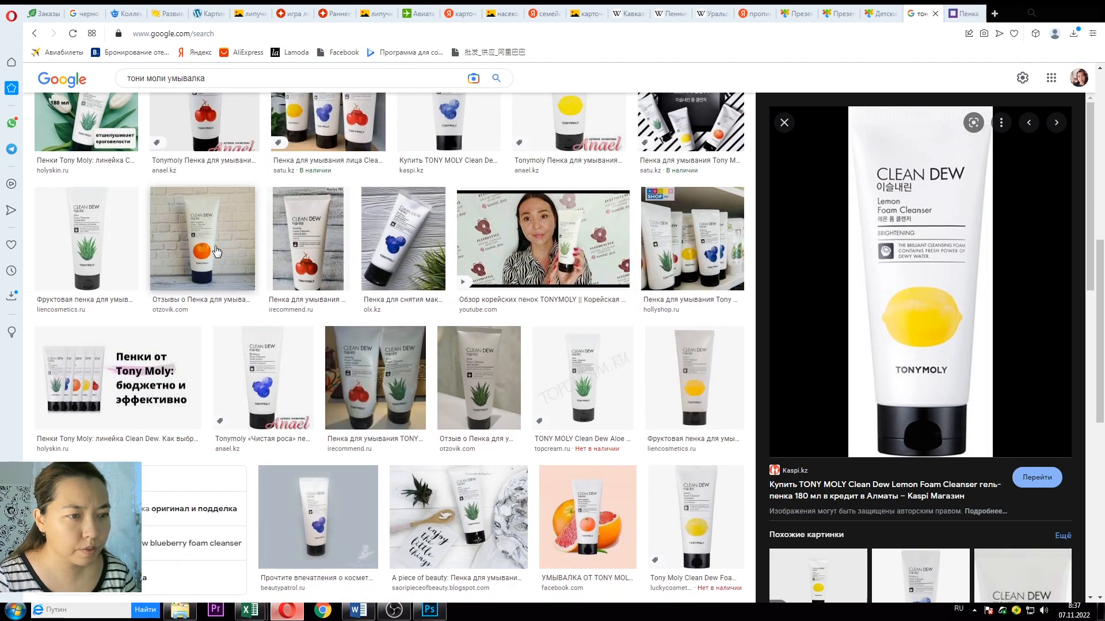
Step: Preview the aloe, grapefruit and fake-versus-original images, then return to the КОСМЕТИКА folder
click(583, 377)
click(479, 378)
scroll(396, 370, down, 1)
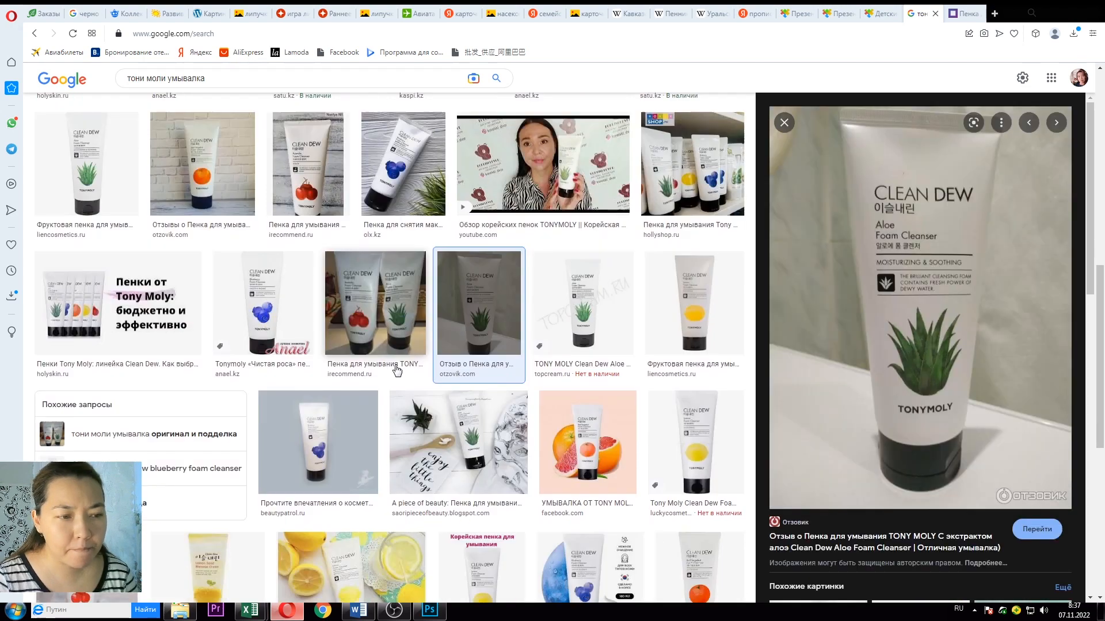
scroll(397, 370, down, 6)
click(396, 369)
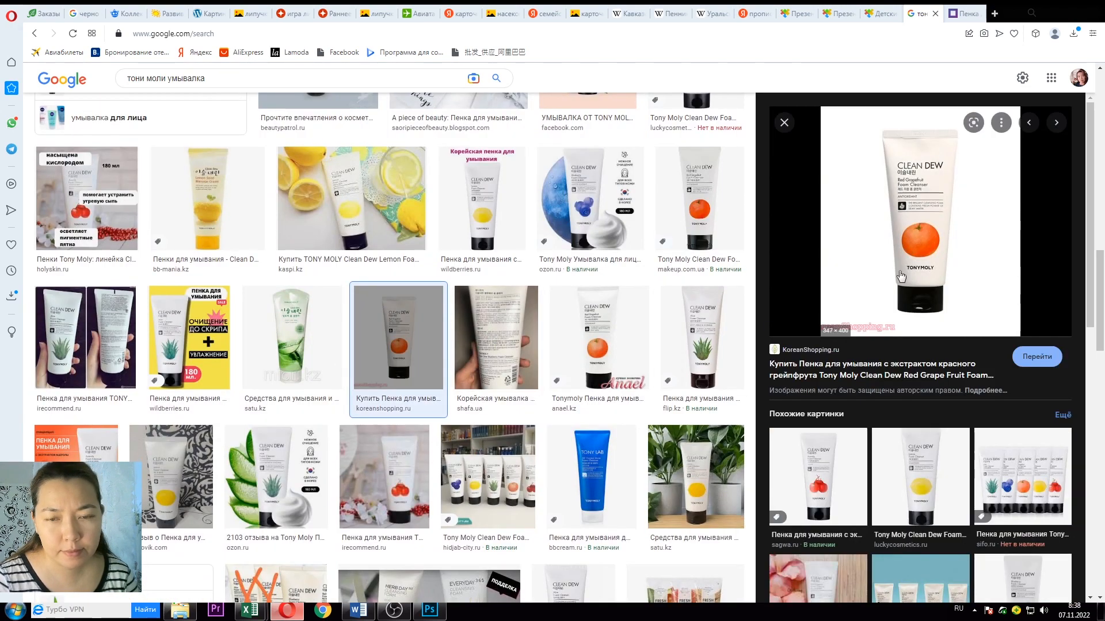
click(287, 451)
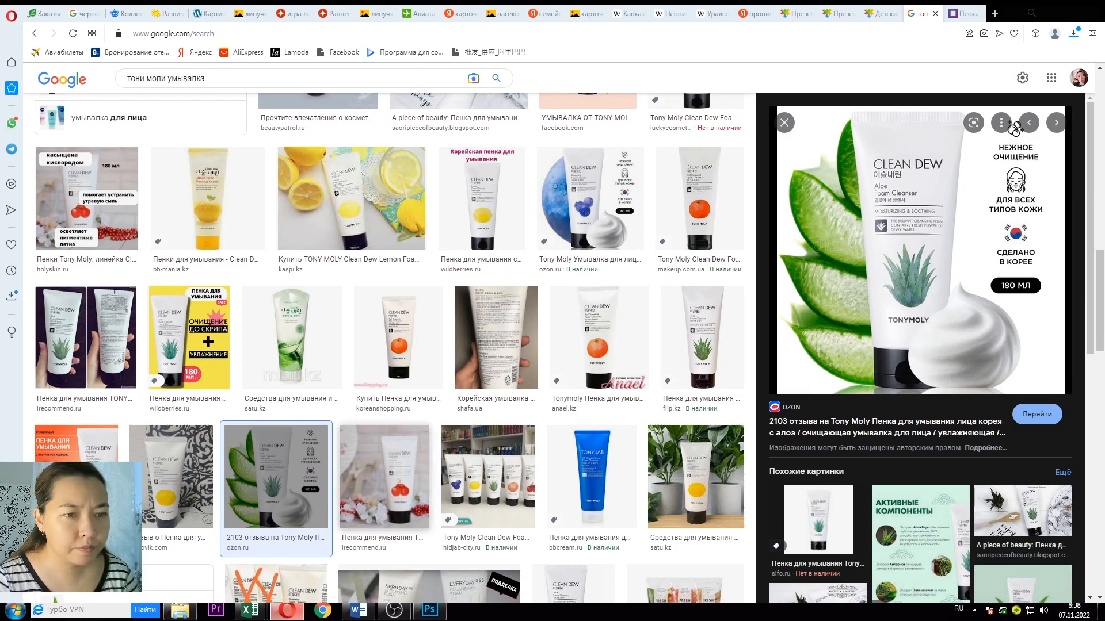
scroll(465, 311, down, 5)
click(471, 337)
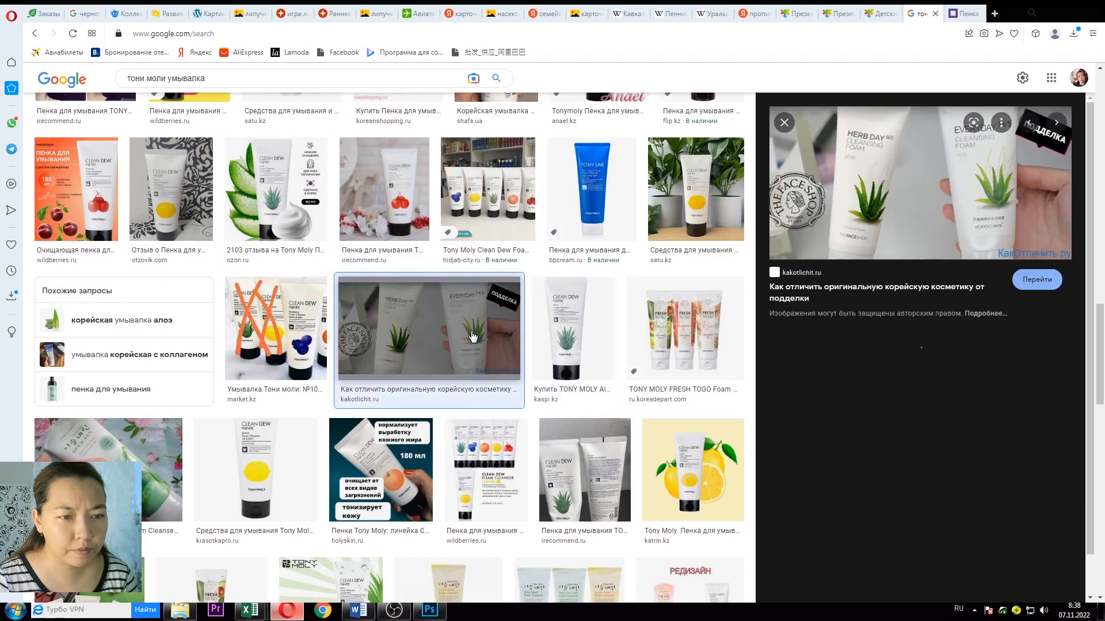
scroll(500, 357, down, 6)
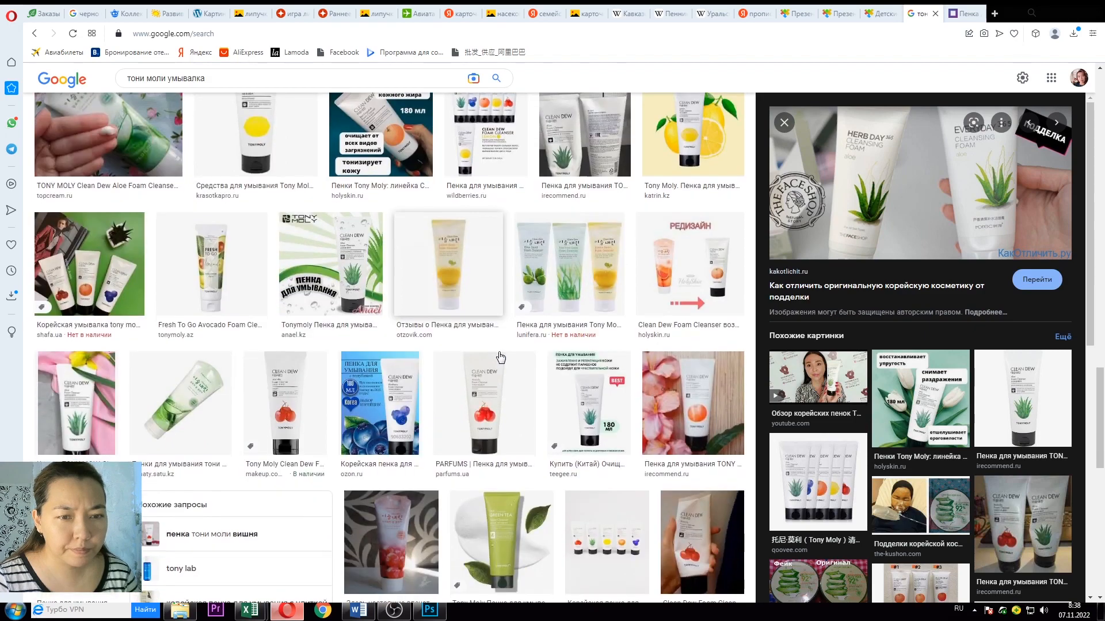
scroll(500, 357, down, 2)
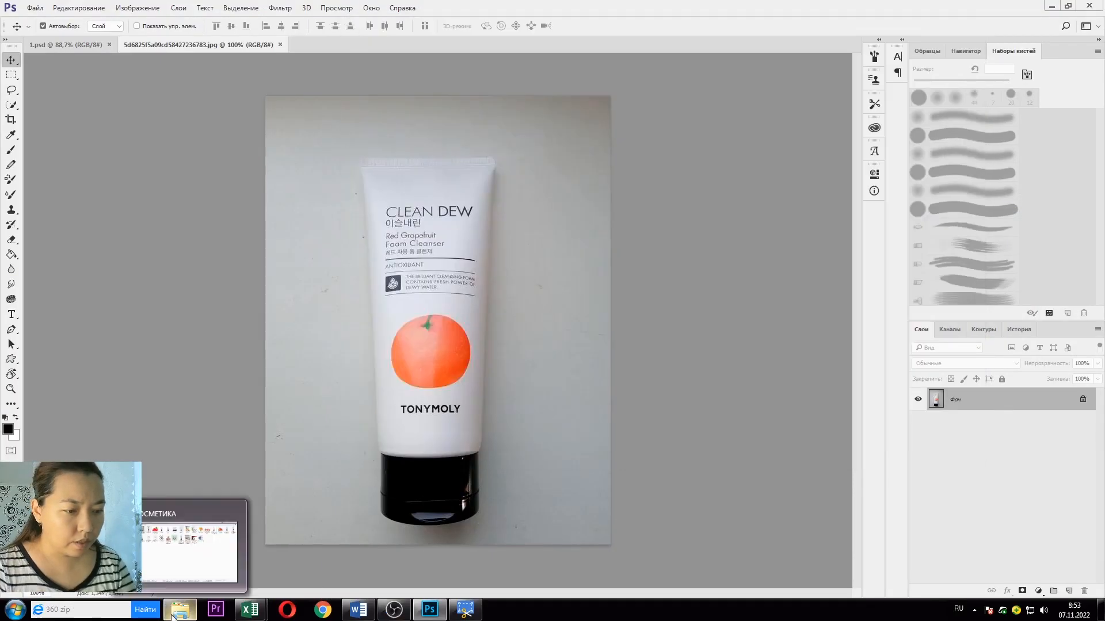
click(180, 610)
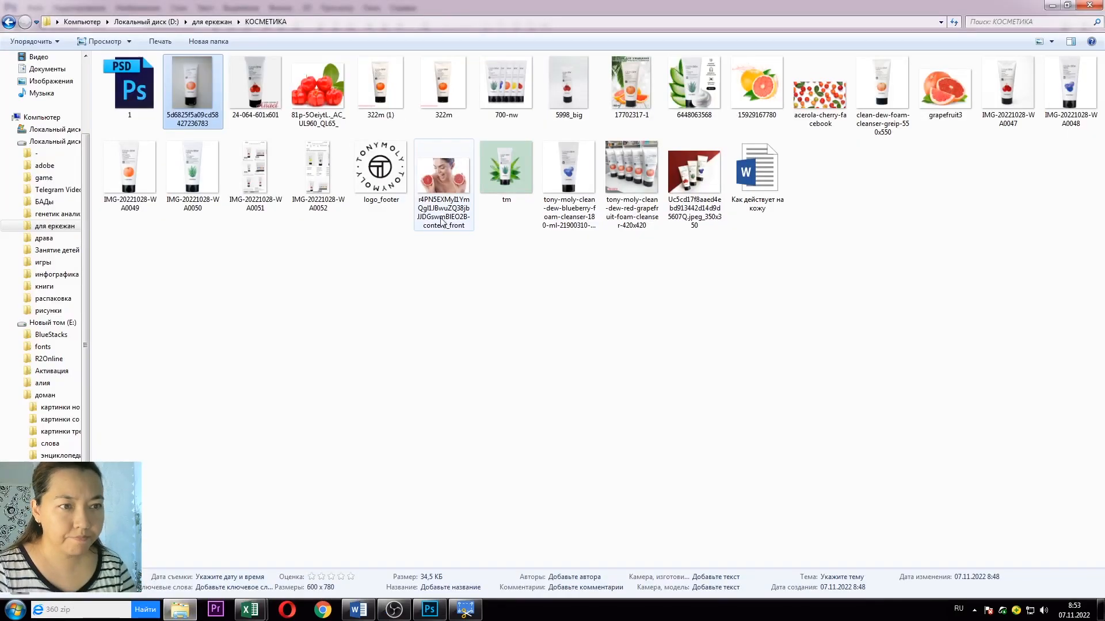
click(458, 175)
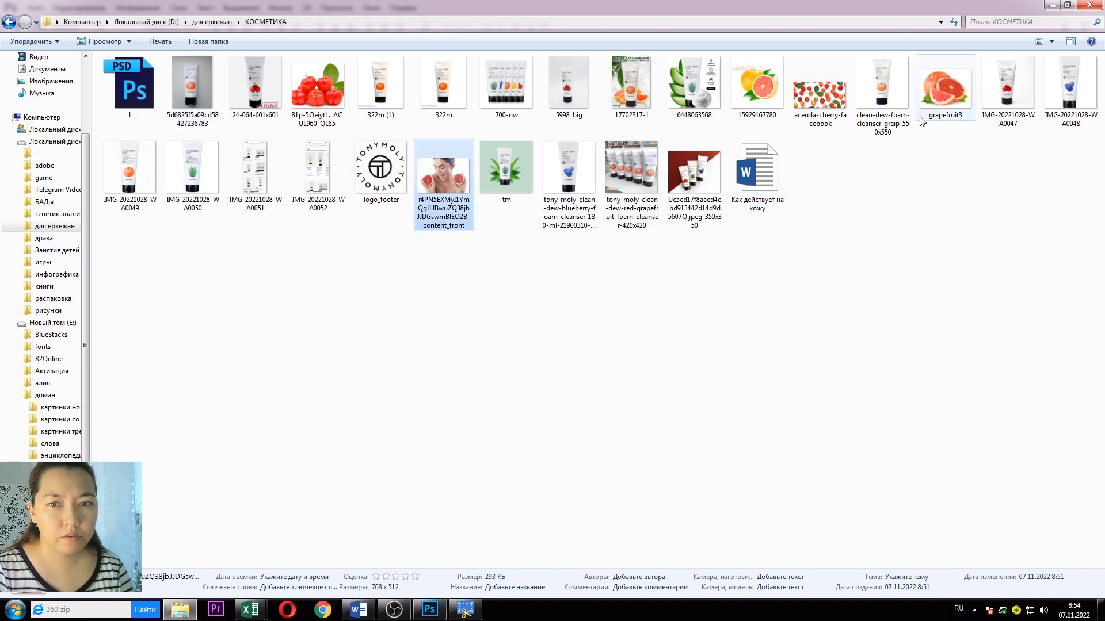
ctrl+click(950, 107)
ctrl+click(746, 86)
ctrl+click(631, 86)
drag(631, 86, 419, 42)
click(618, 288)
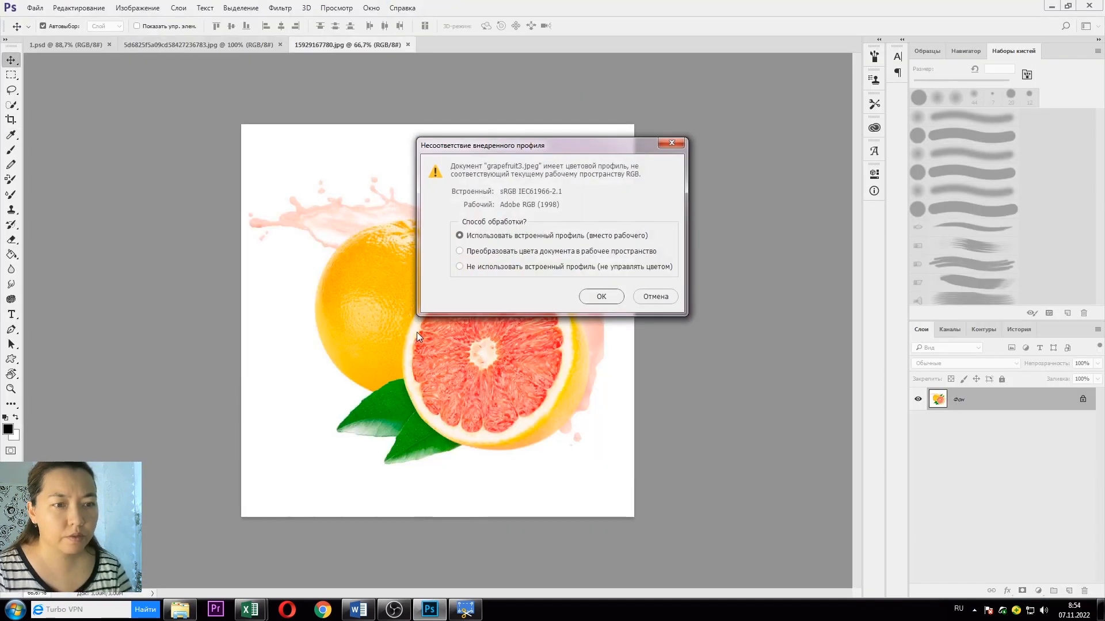
click(611, 299)
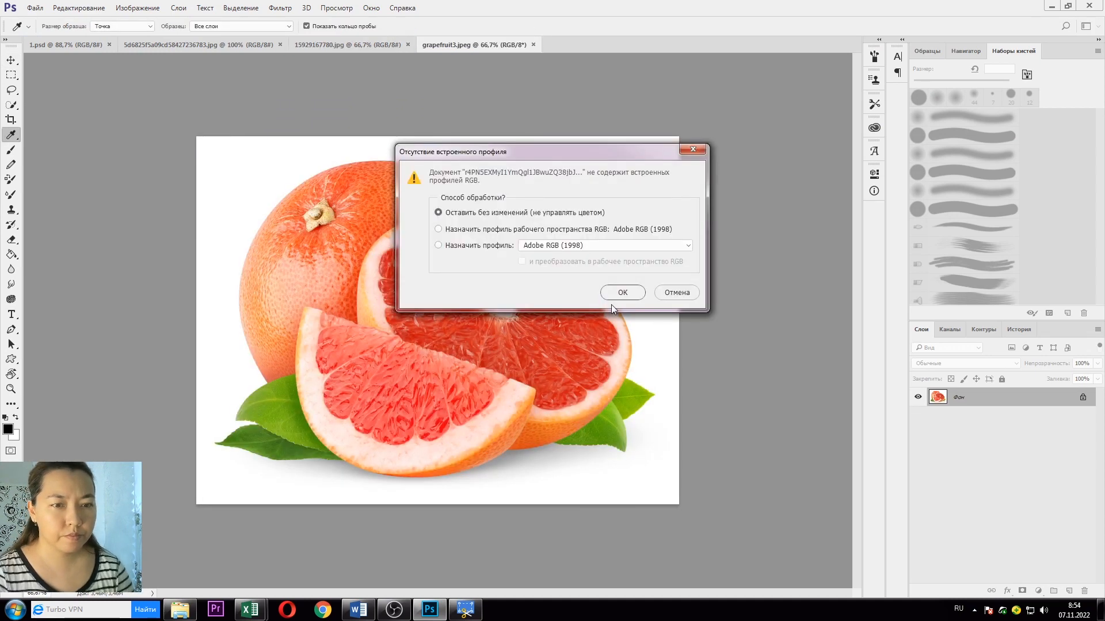
click(611, 294)
click(621, 285)
Step: Switch to the Move tool and bring up the New Document settings for a 450×450 px canvas
key(v)
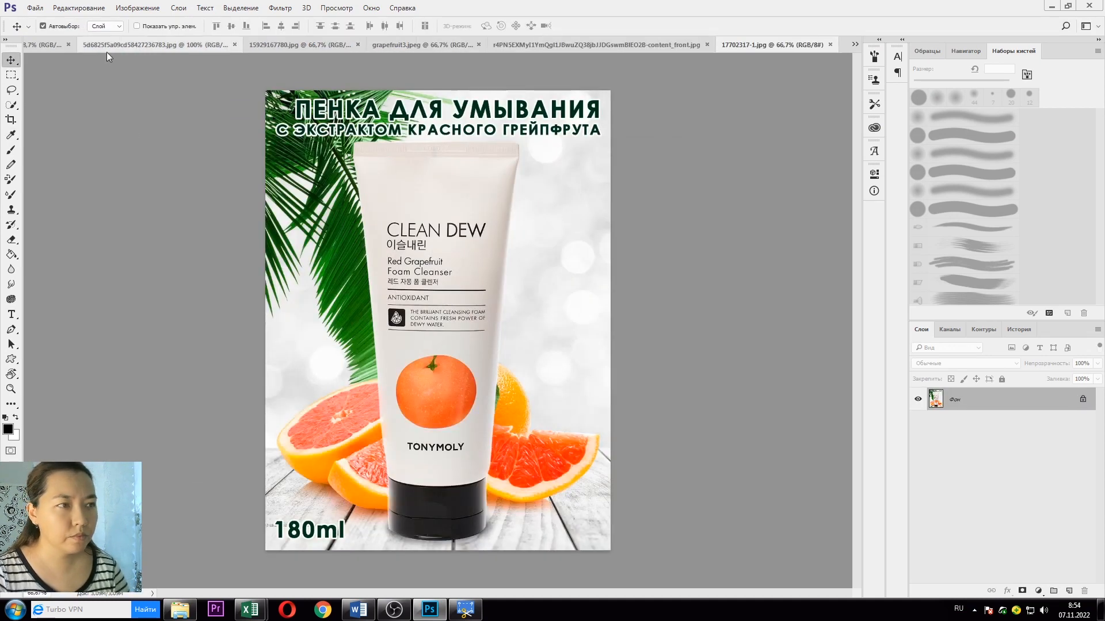
click(35, 8)
click(388, 153)
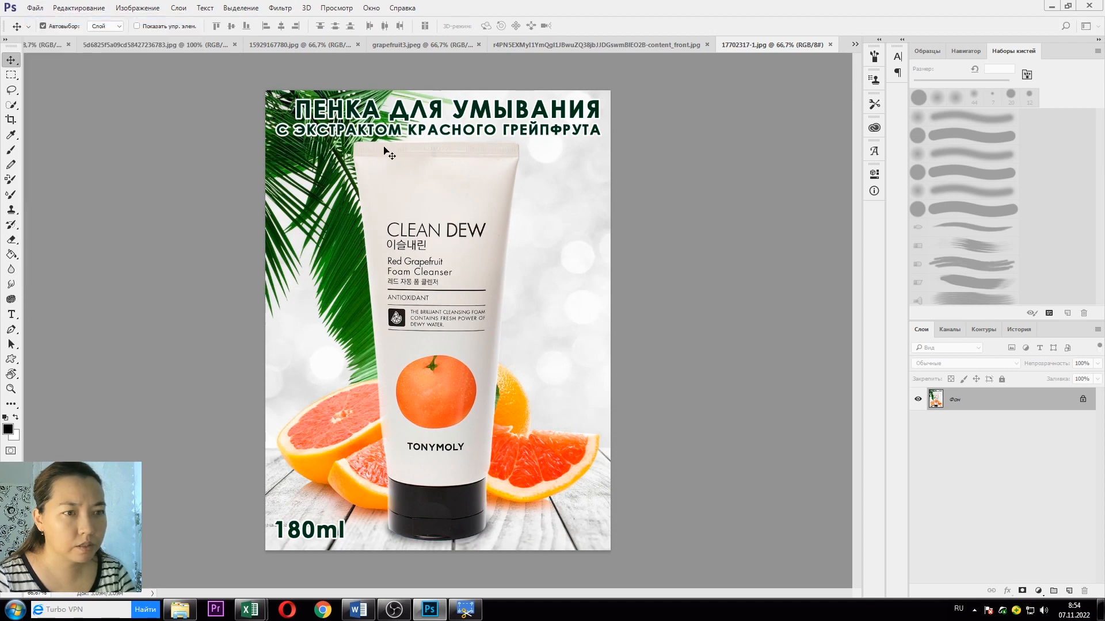
key(ctrl+n)
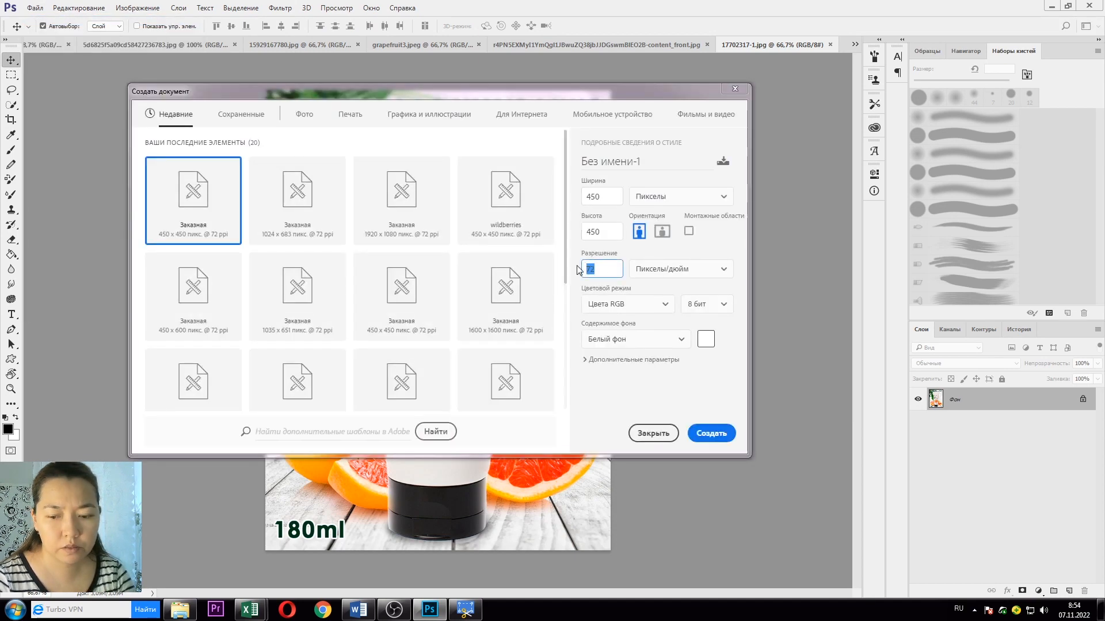
Step: Create the blank 450×450 document and drag the grapefruit picture into it
click(711, 432)
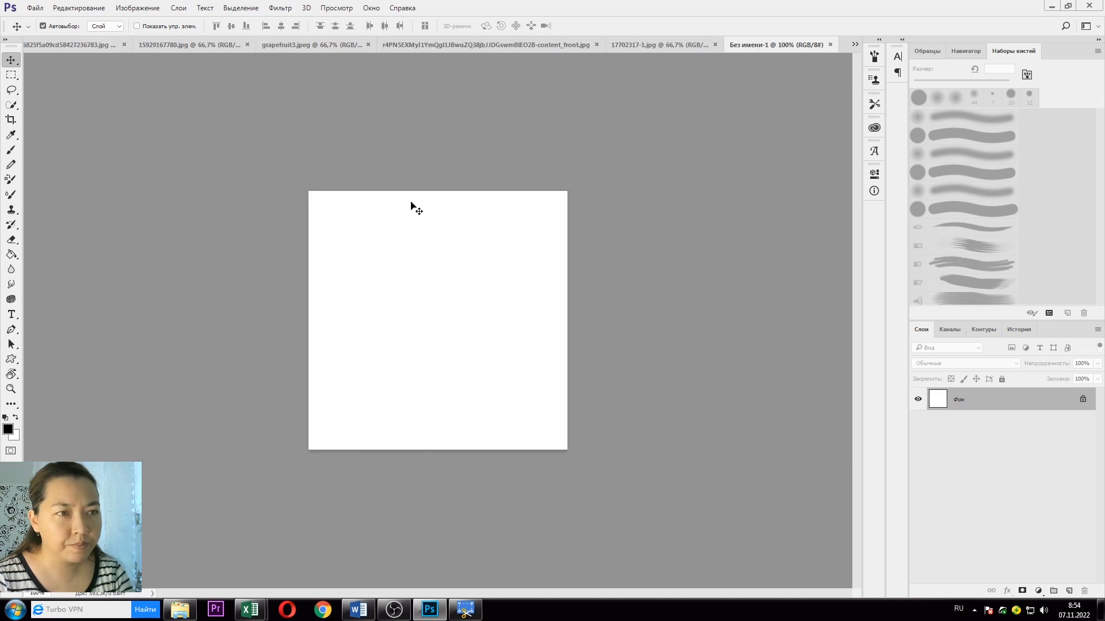
scroll(442, 255, up, 2)
click(189, 44)
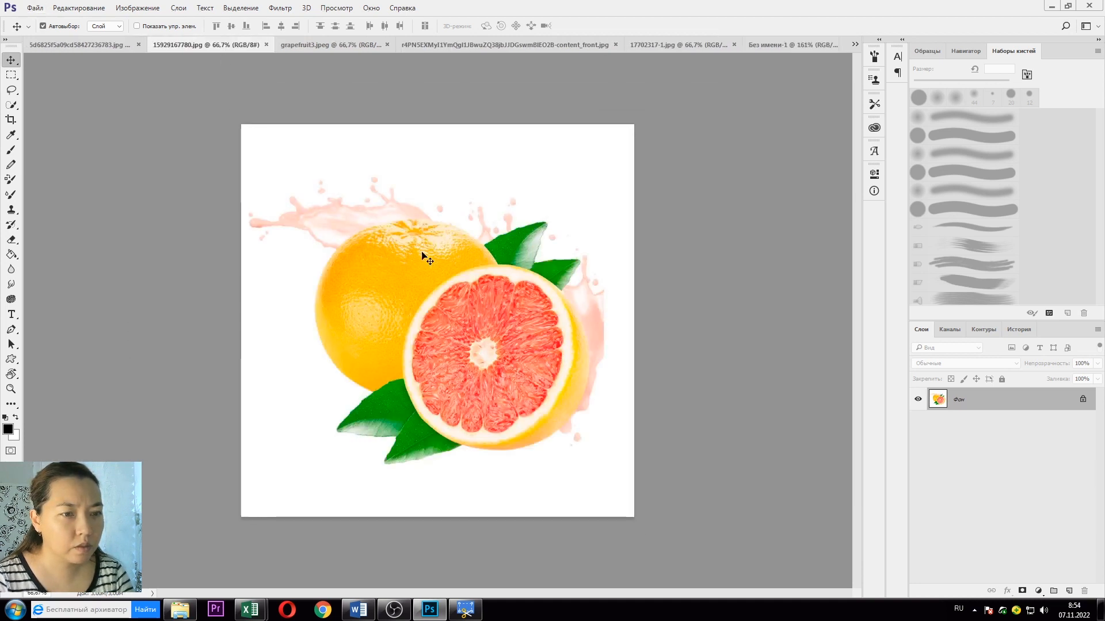
drag(264, 128, 333, 293)
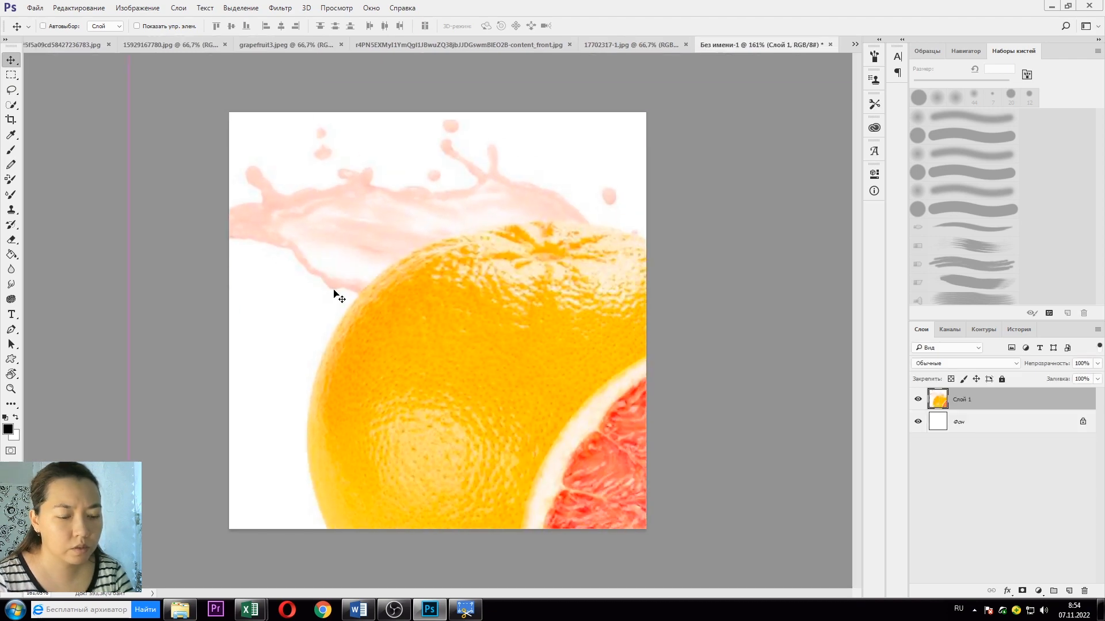
Step: Scale the grapefruit layer to about a third and place it low-centre on the canvas
key(ctrl+t)
drag(129, 445, 303, 443)
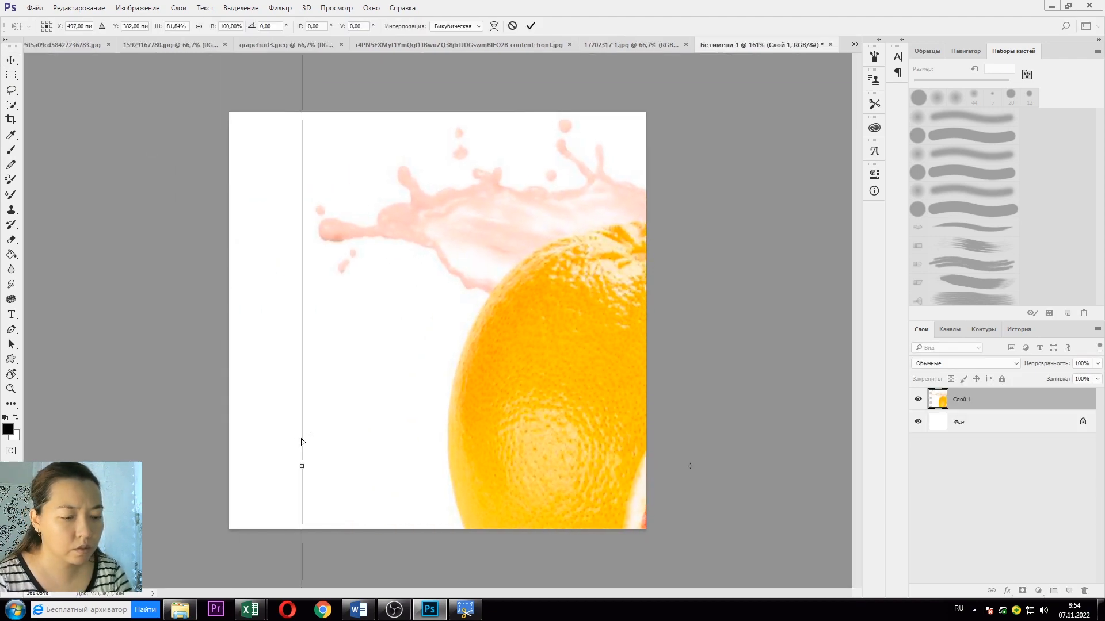
key(ctrl+z)
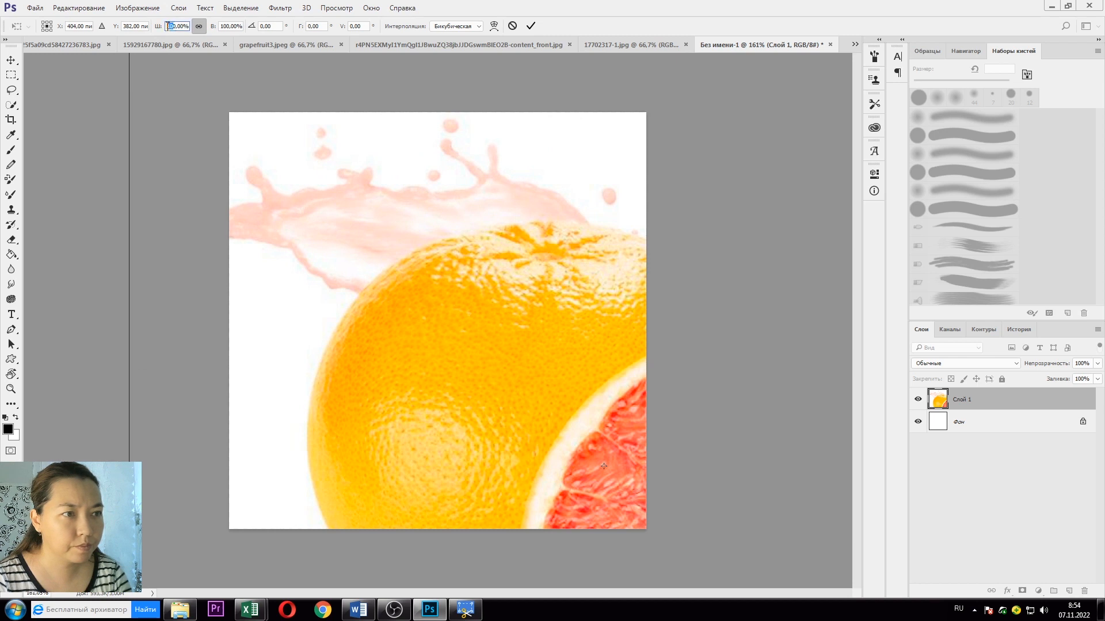
text(50)
key(Return)
drag(444, 364, 285, 247)
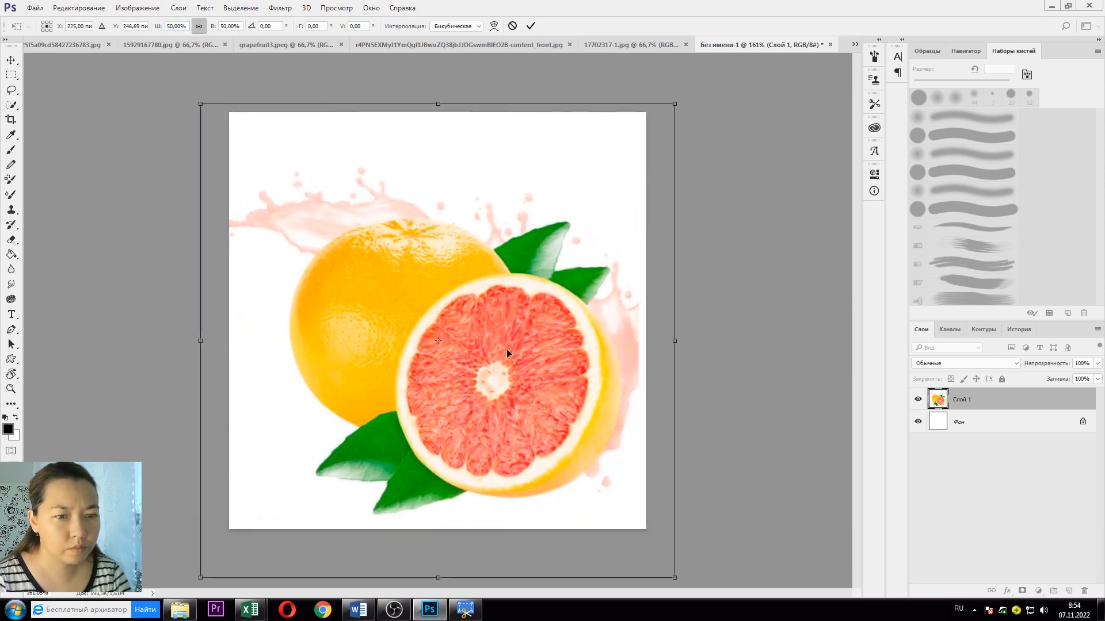
drag(674, 577, 534, 441)
key(ctrl+z)
drag(467, 366, 532, 459)
key(Return)
Step: Start saving the composition over the existing file 1
click(672, 47)
click(759, 44)
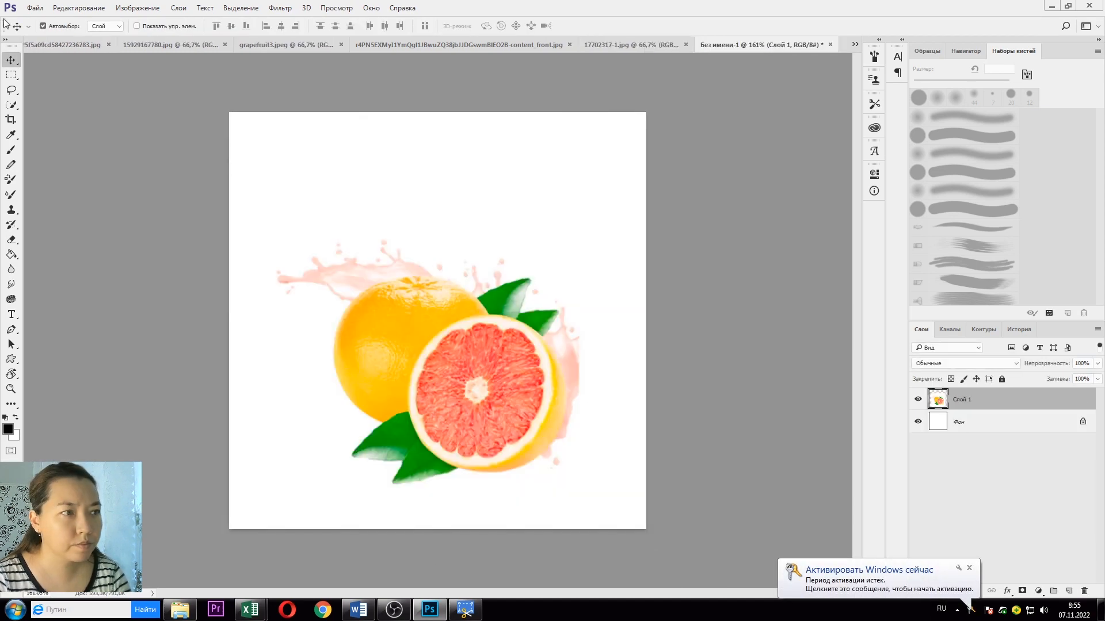
click(23, 9)
click(71, 127)
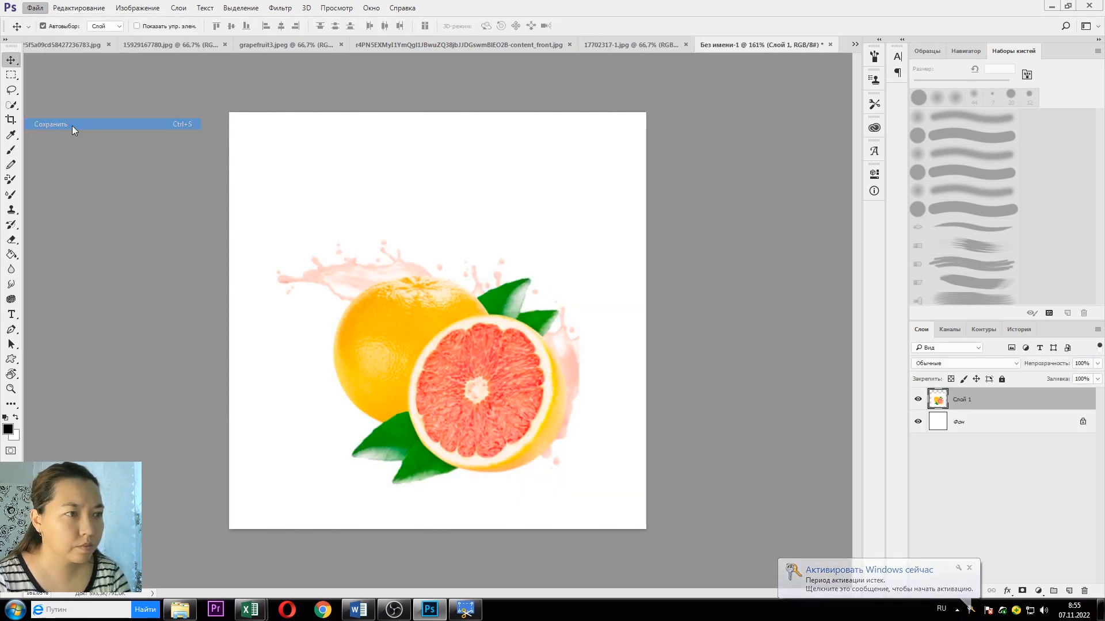
click(301, 140)
Step: Dismiss the failed overwrite of file 1 and save the composition as 2.psd instead
click(605, 395)
click(589, 305)
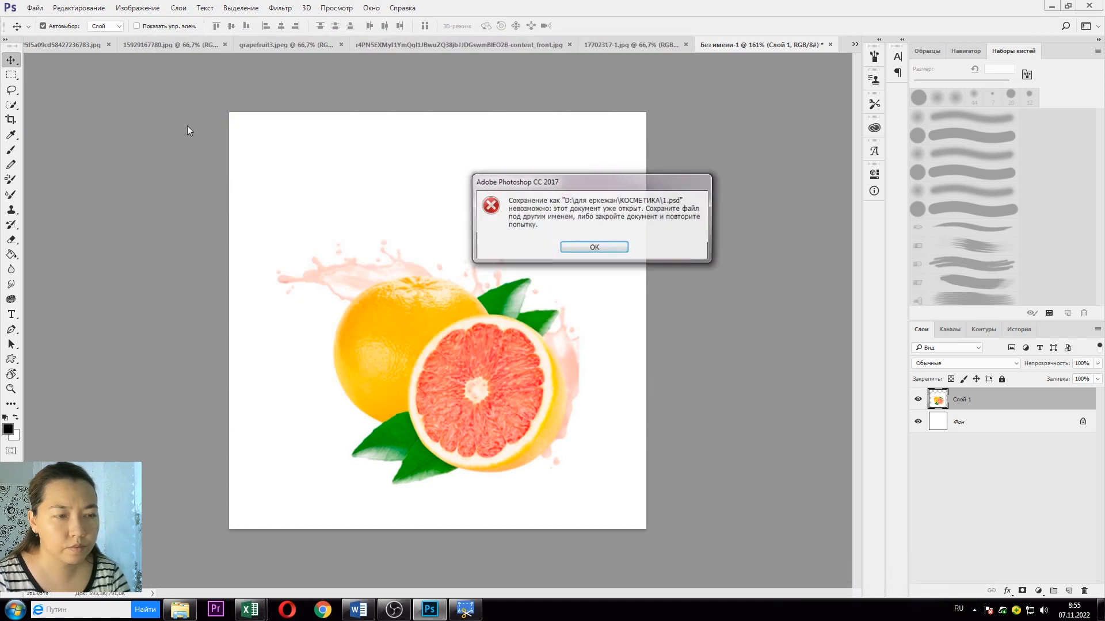
click(593, 248)
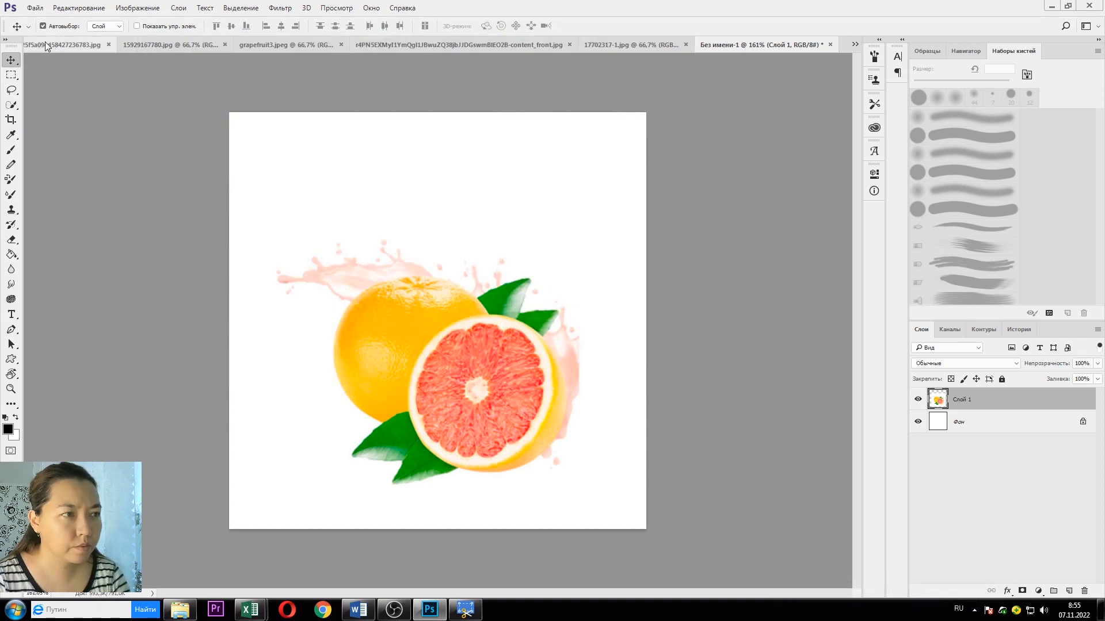
click(35, 8)
click(71, 126)
text(2)
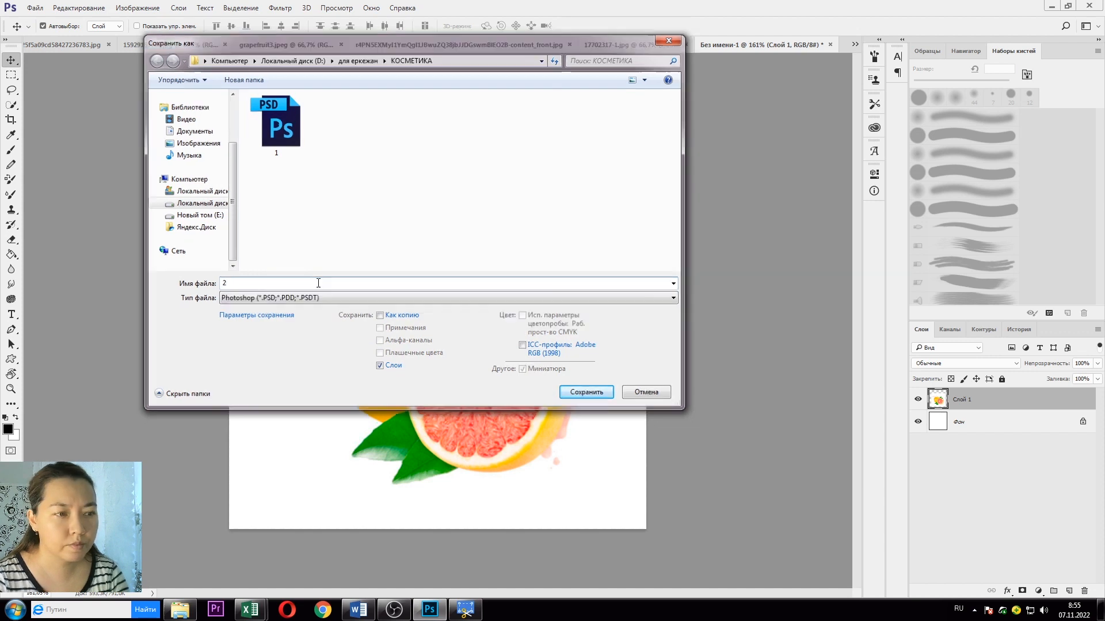
key(Return)
Step: Close the grapefruit source image and switch to the 1.psd product card
click(192, 43)
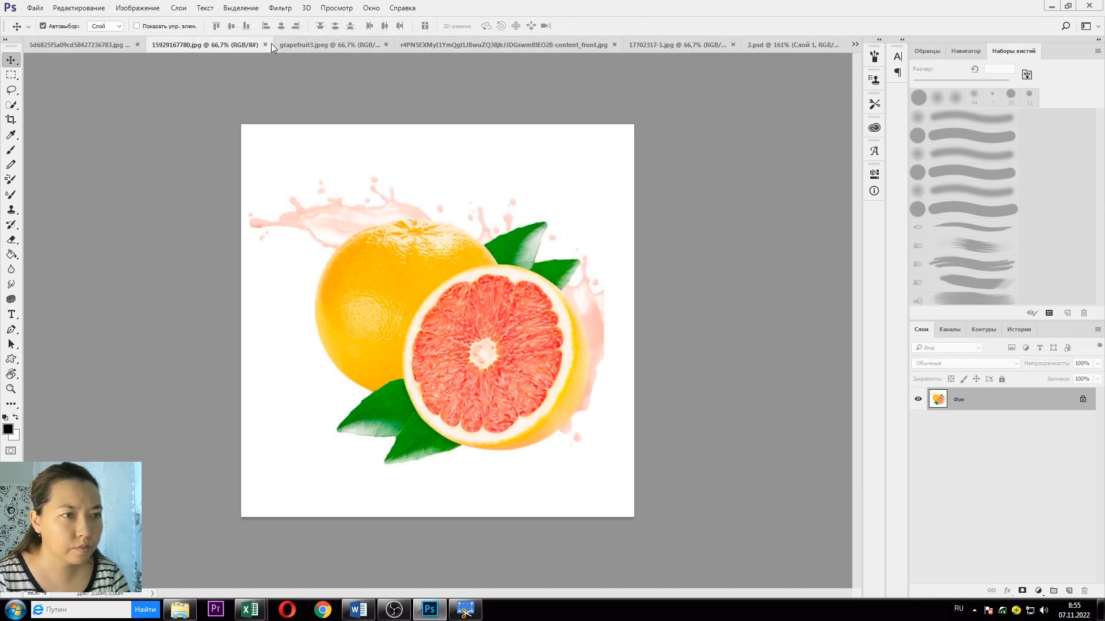
click(266, 45)
click(60, 46)
Step: Copy the TONY MOLY logo into 2.psd and scale it to 34% at the top-left
drag(332, 146, 437, 246)
key(ctrl+t)
drag(681, 296, 390, 172)
key(Return)
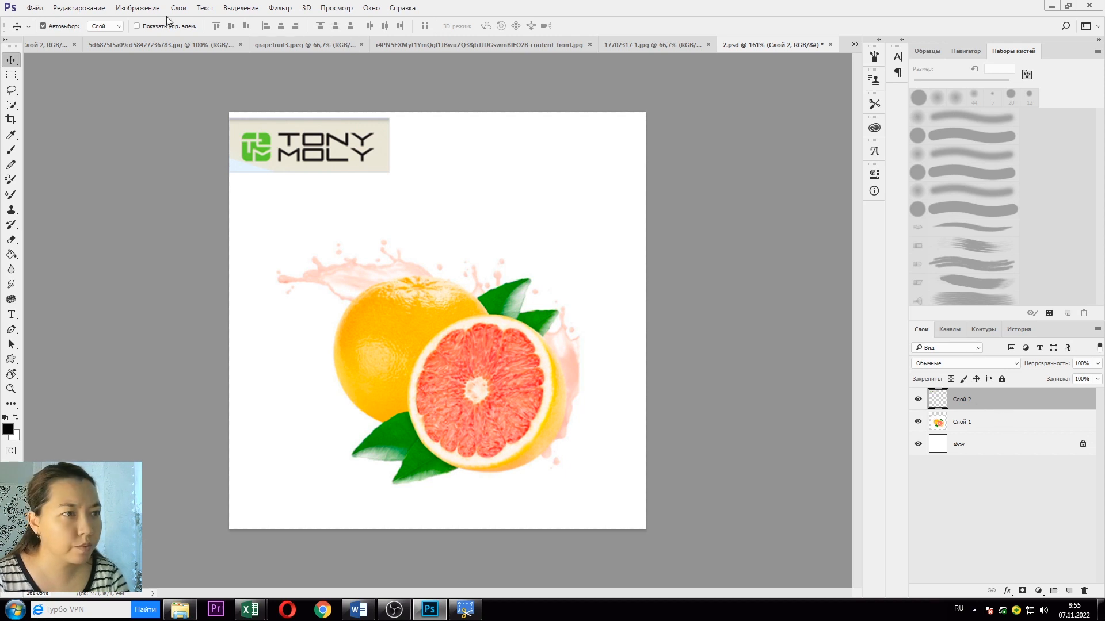
Step: Try Colour Balance on the logo, then open Brightness/Contrast instead
click(141, 8)
mouse_move(173, 37)
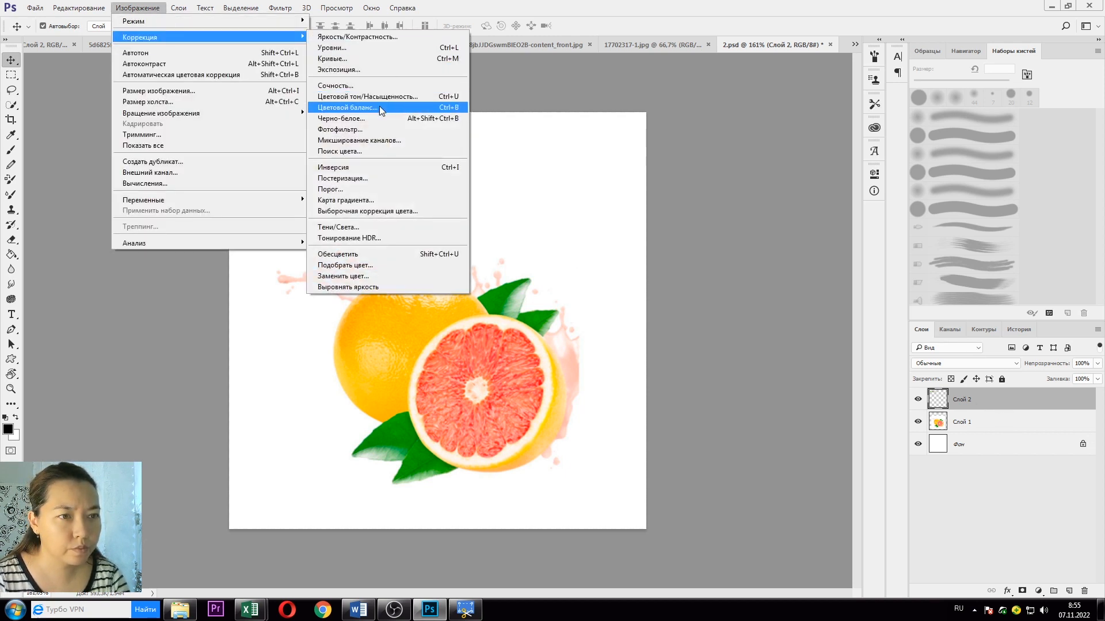
click(379, 107)
key(Return)
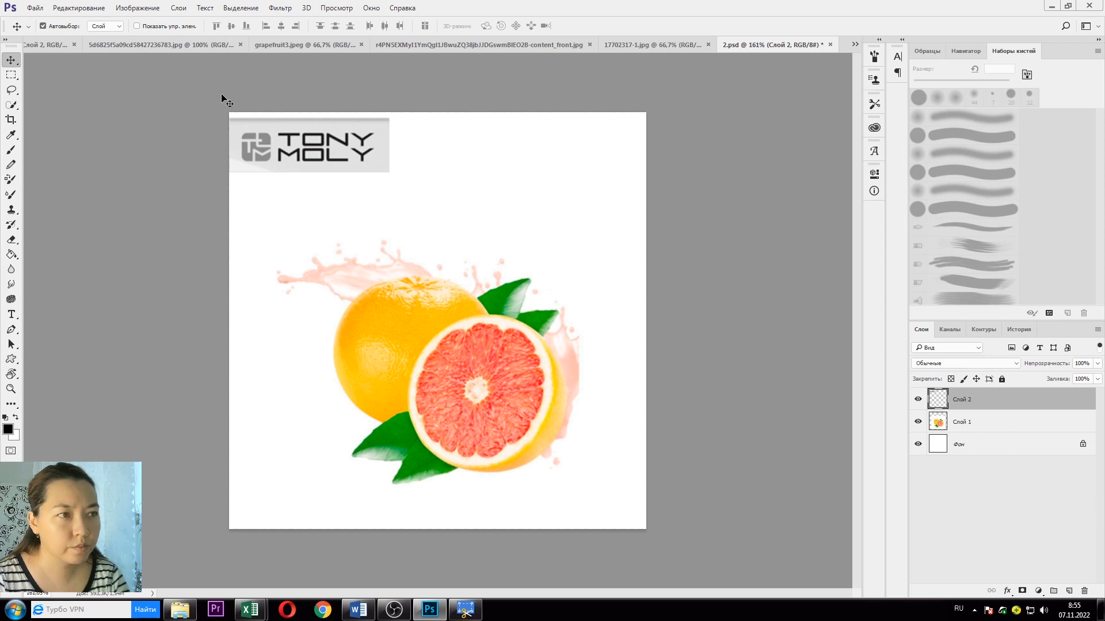
click(138, 7)
mouse_move(173, 37)
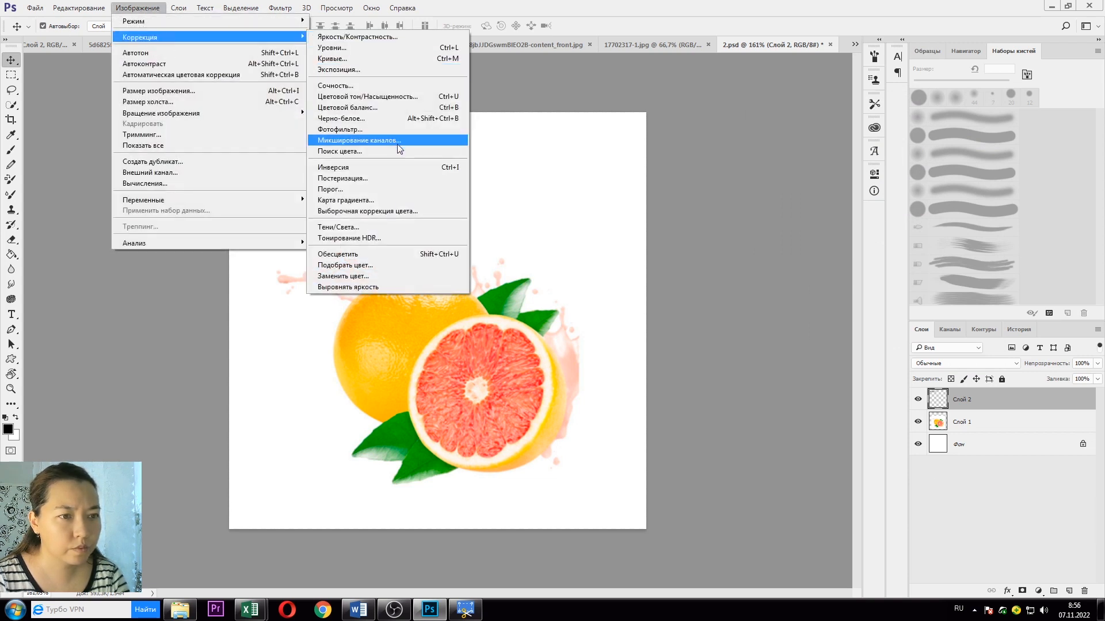
click(357, 36)
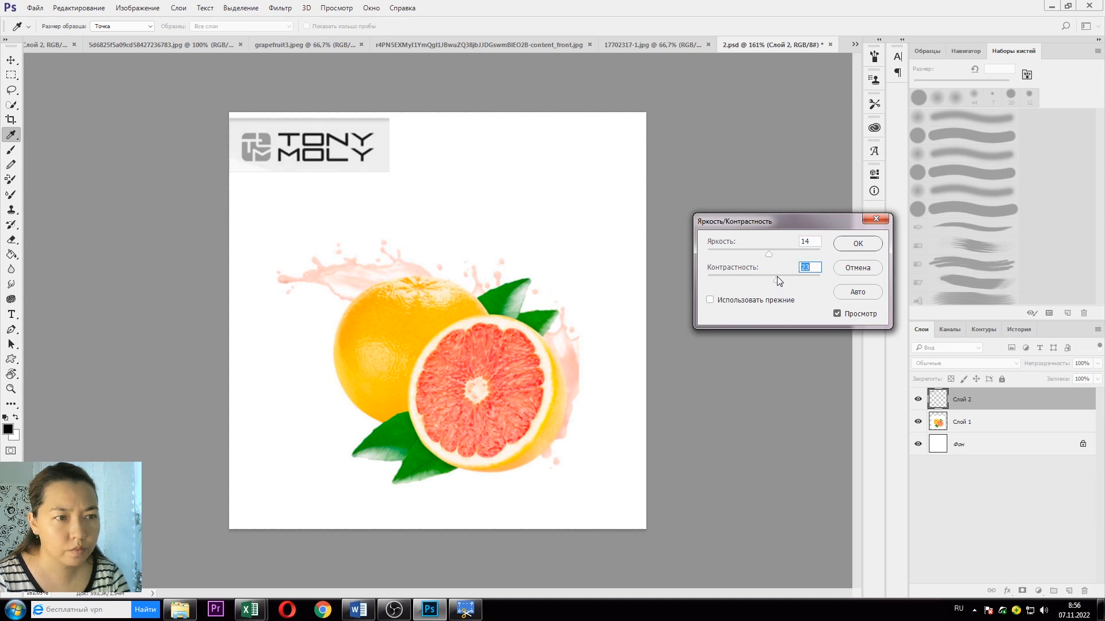
Step: Apply the brightness 14 adjustment to the logo and compare it before and after
click(857, 243)
key(ctrl+z)
key(ctrl+z)
scroll(314, 173, up, 5)
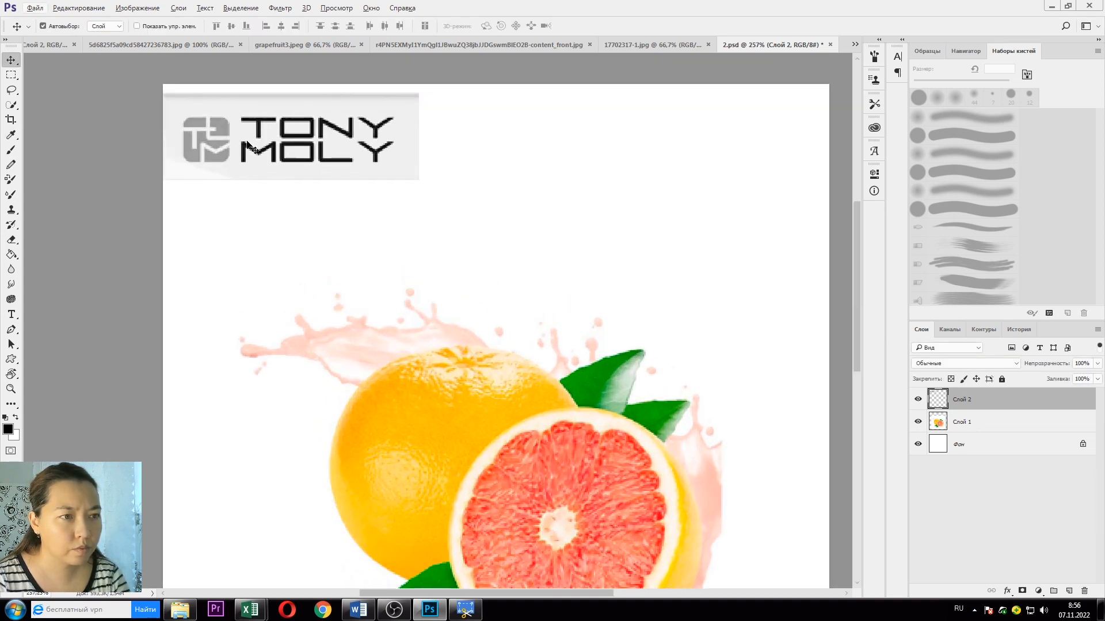
scroll(322, 172, up, 1)
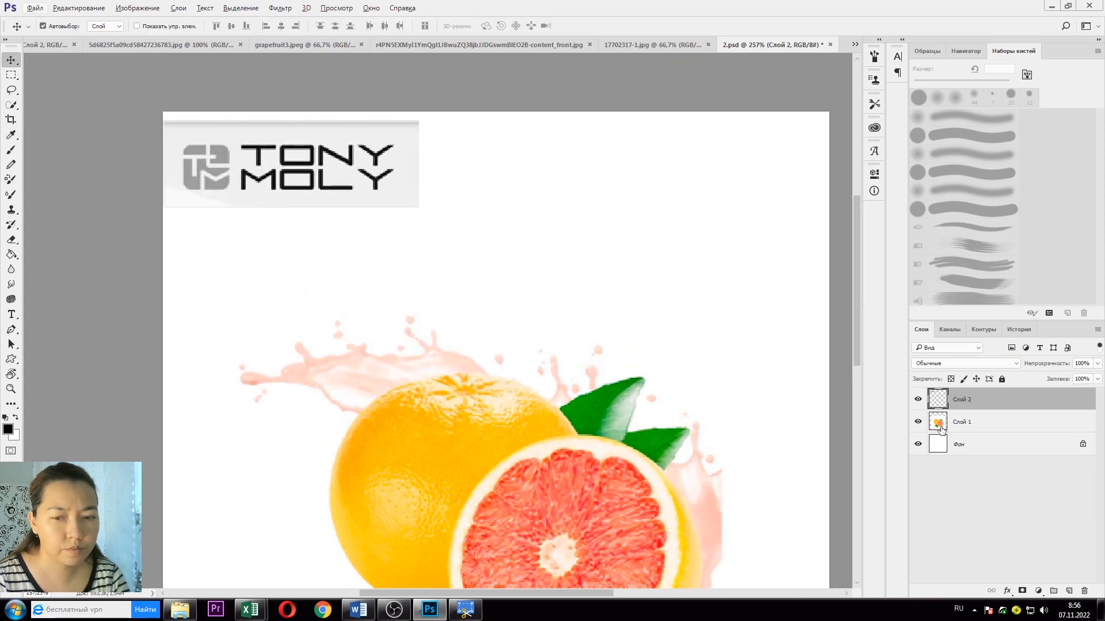
Step: Add a layer mask to the logo and brush black over its grey edge band
click(1022, 591)
click(12, 164)
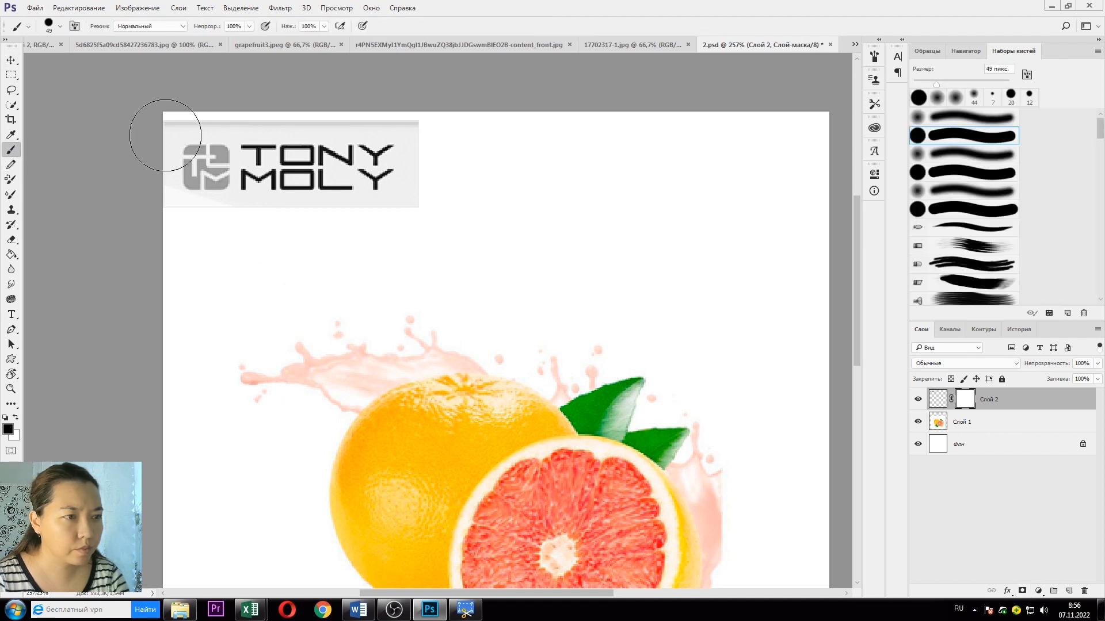
click(60, 26)
mouse_move(246, 135)
mouse_down()
mouse_move(181, 120)
mouse_move(394, 119)
mouse_move(421, 154)
mouse_move(410, 202)
mouse_move(218, 217)
mouse_move(162, 199)
mouse_move(165, 139)
mouse_up()
scroll(227, 201, up, 3)
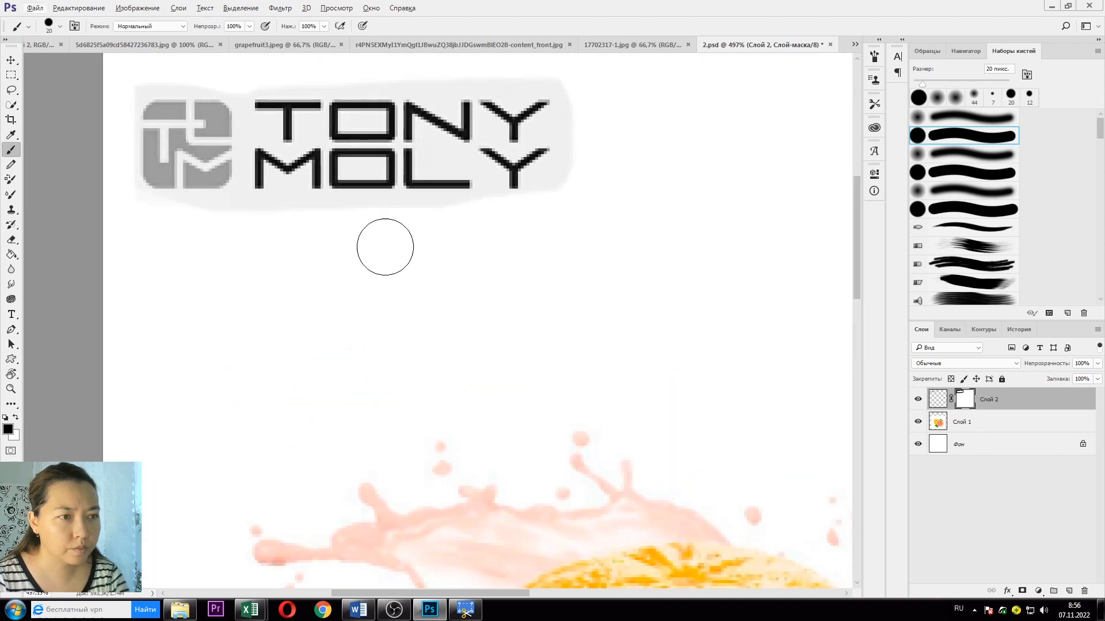
Step: Type a two-line 'TONY / MOLY' text layer at 50 pt below the logo
click(11, 317)
click(279, 319)
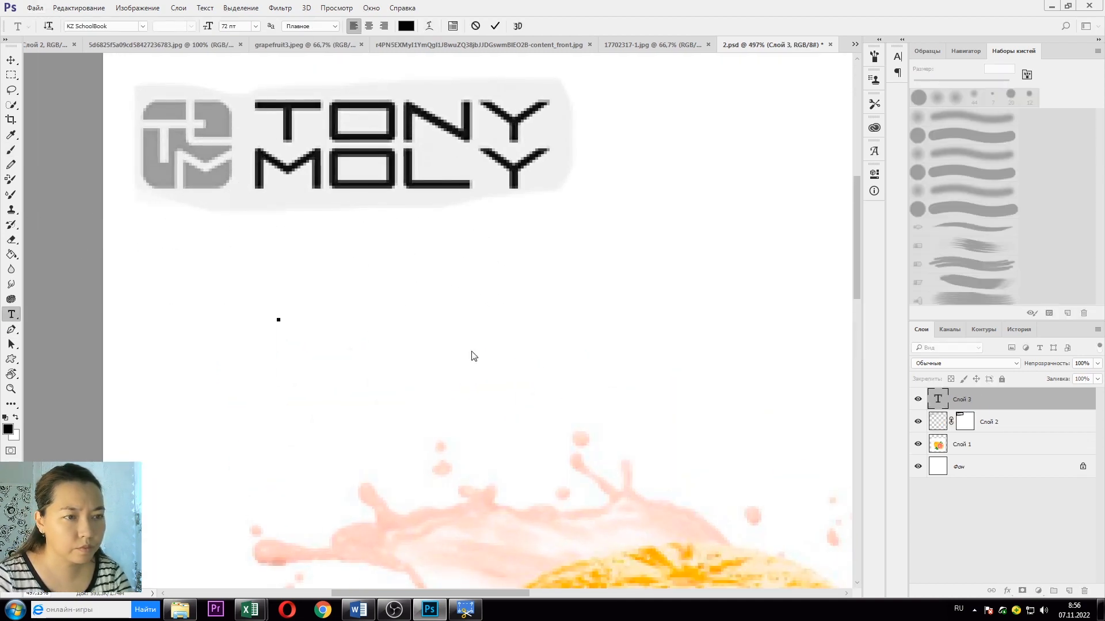
click(230, 26)
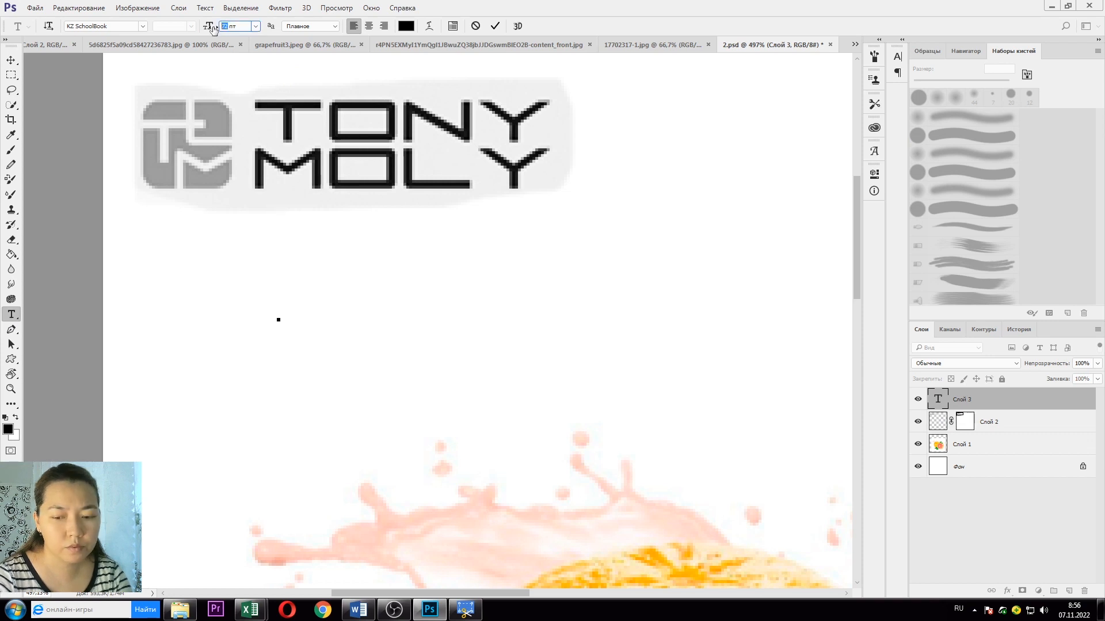
key(Return)
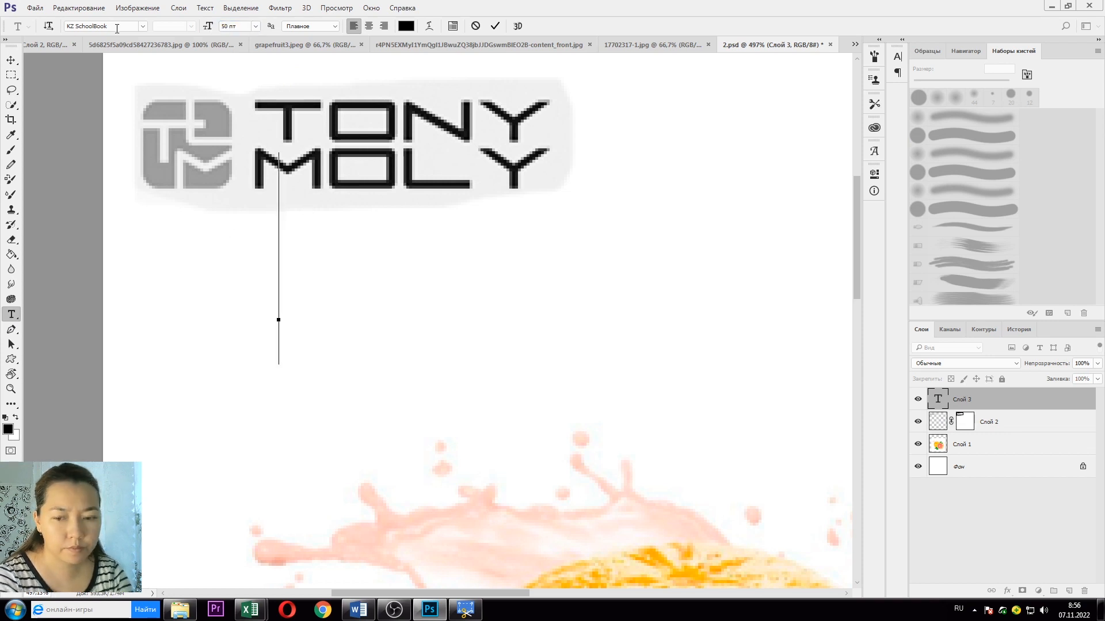
text(tony)
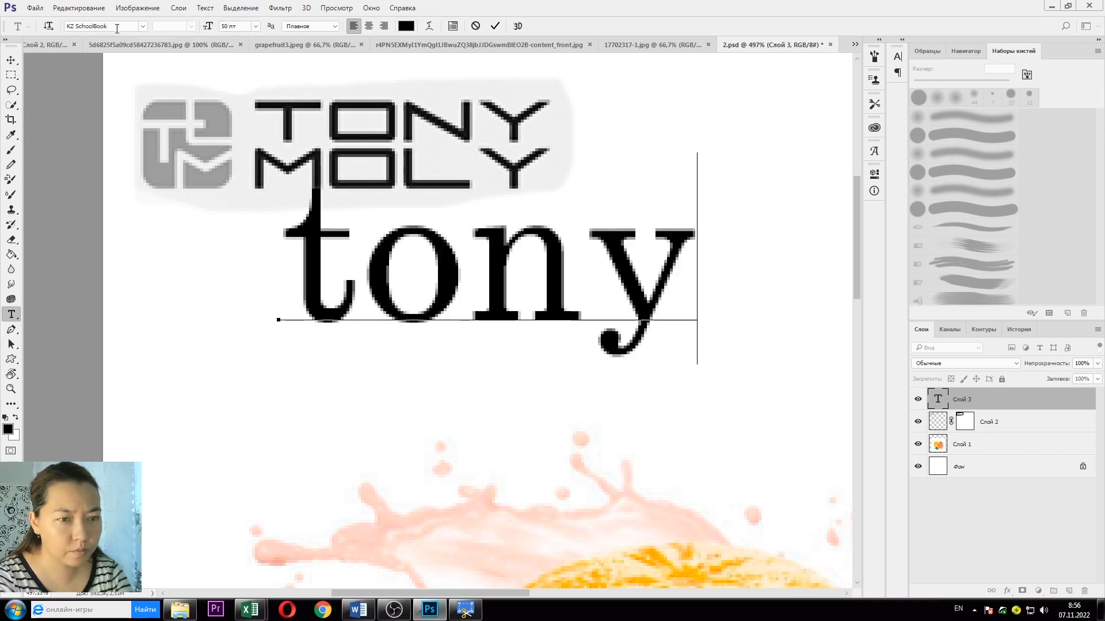
key(BackSpace)
key(BackSpace)
key(BackSpace)
key(BackSpace)
text(TONY)
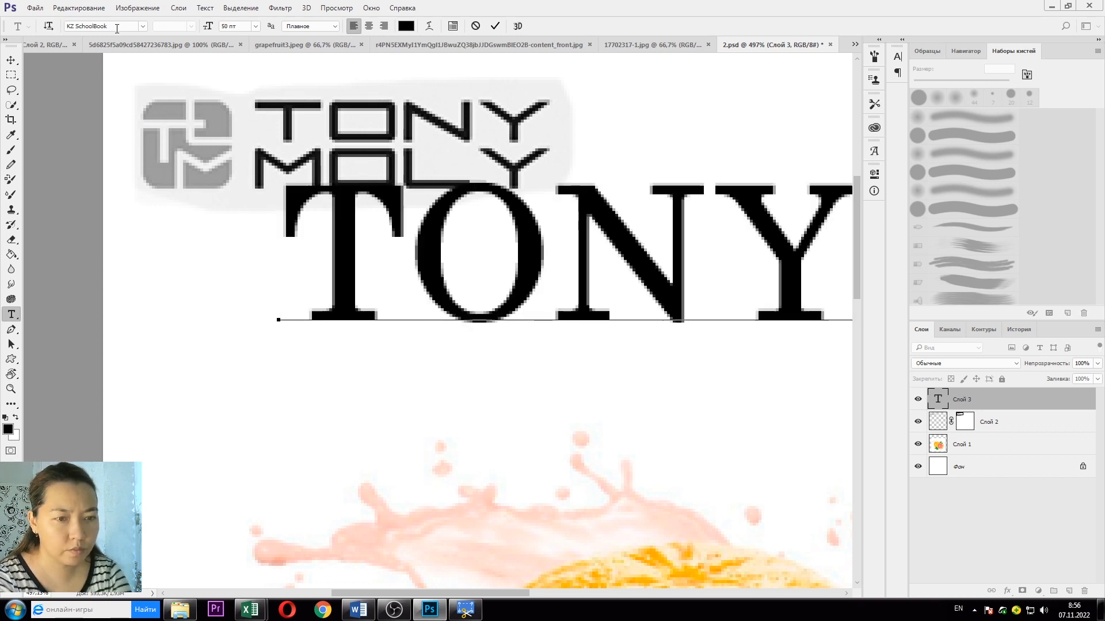
key(Return)
text(MOLY)
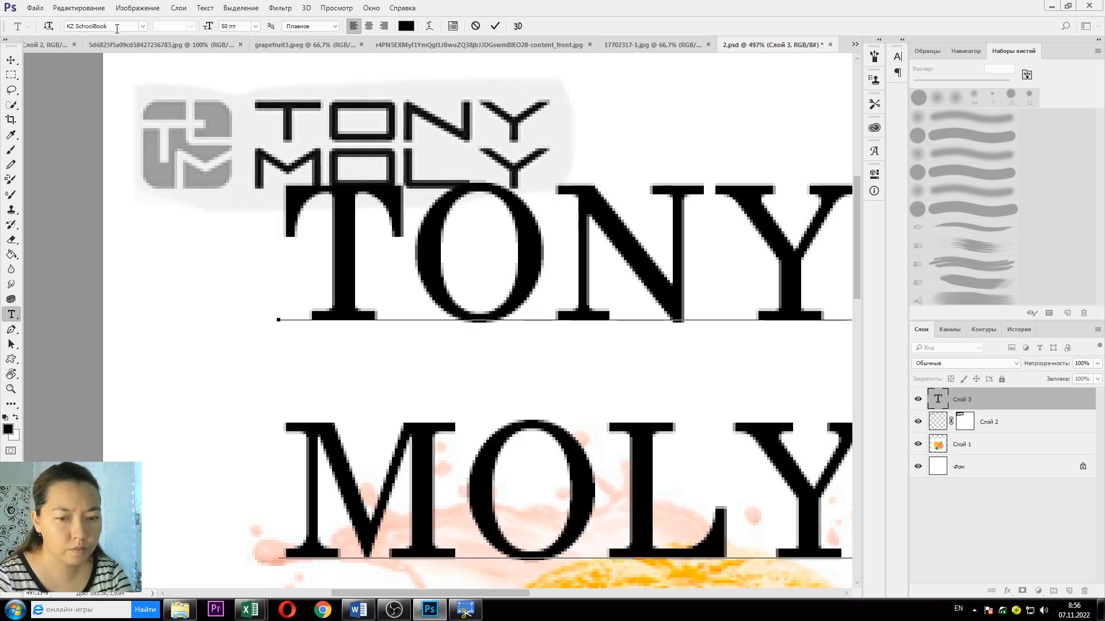
Step: Move the TONY MOLY text left and down, then resize it to 30 pt
click(11, 60)
drag(625, 279, 477, 308)
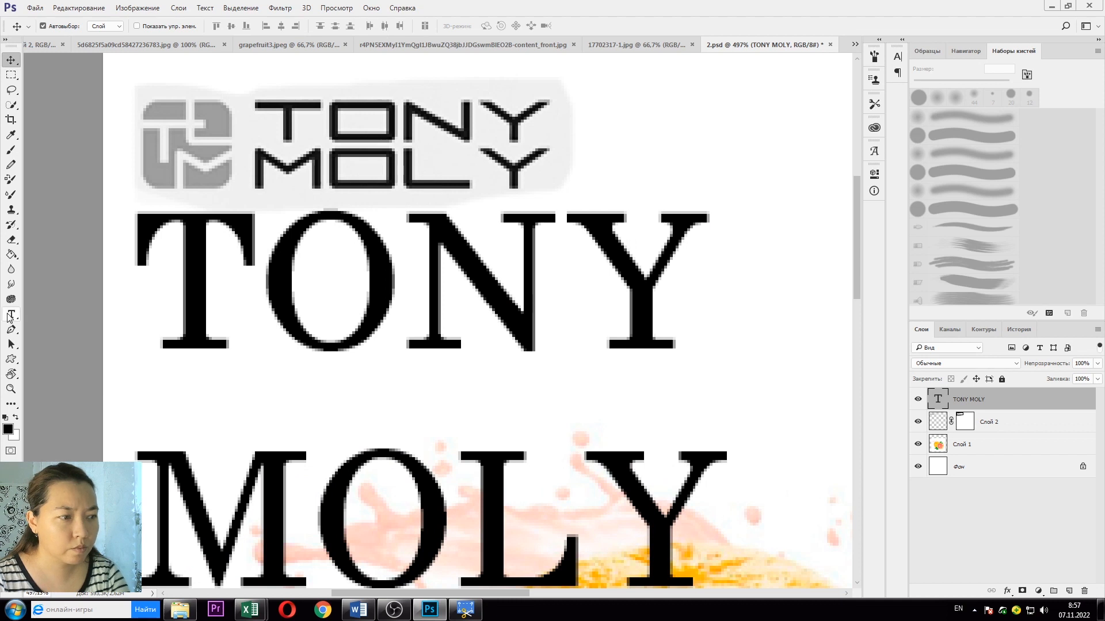
click(11, 315)
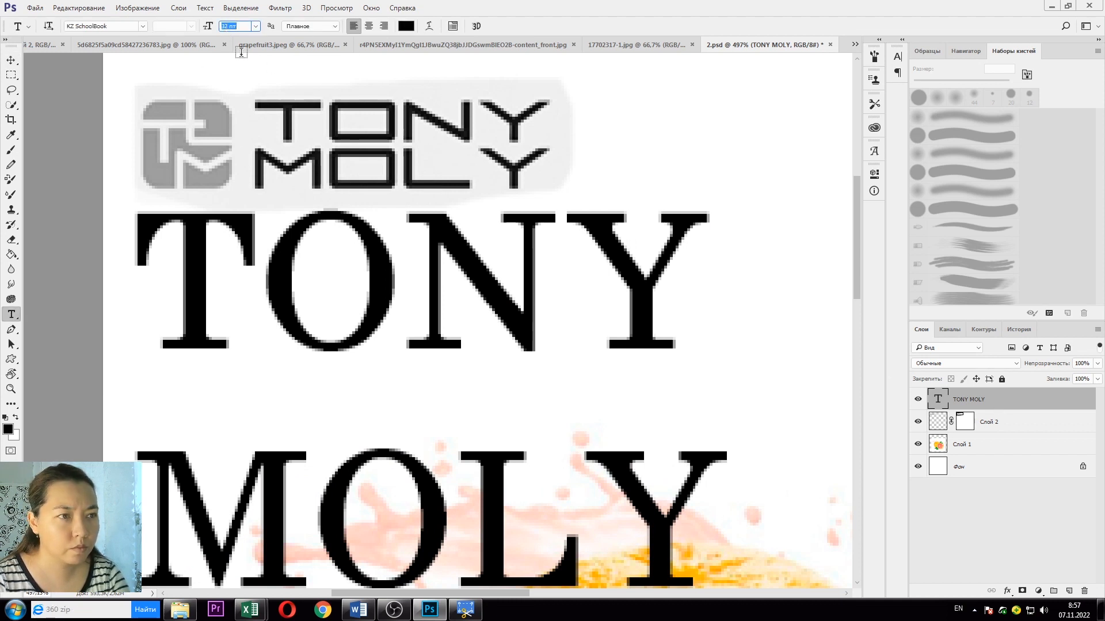
click(255, 26)
click(230, 183)
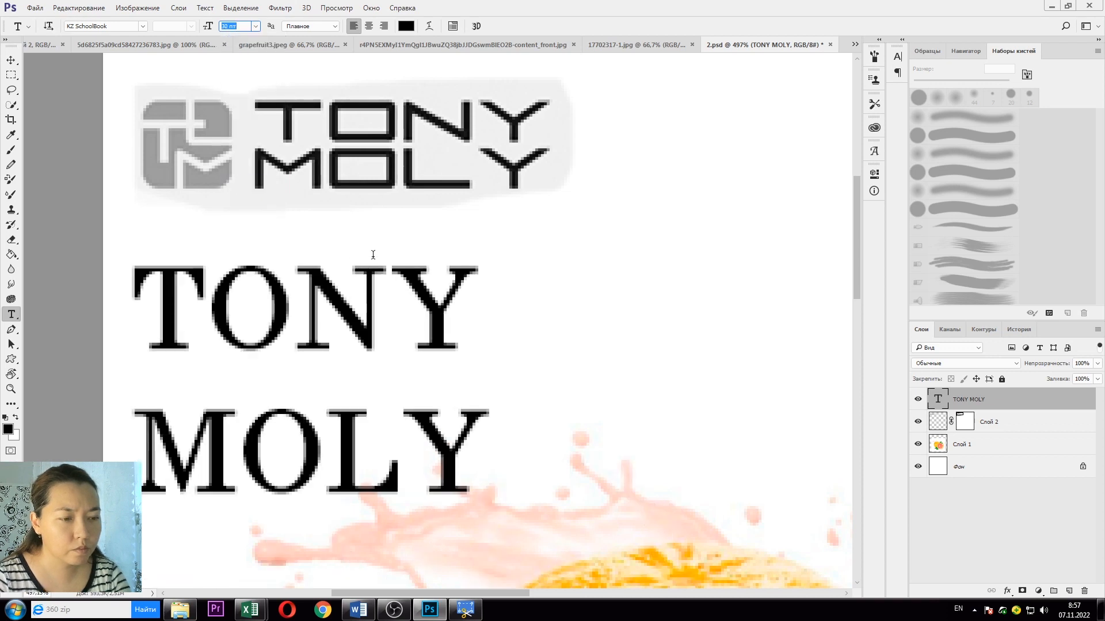
click(143, 26)
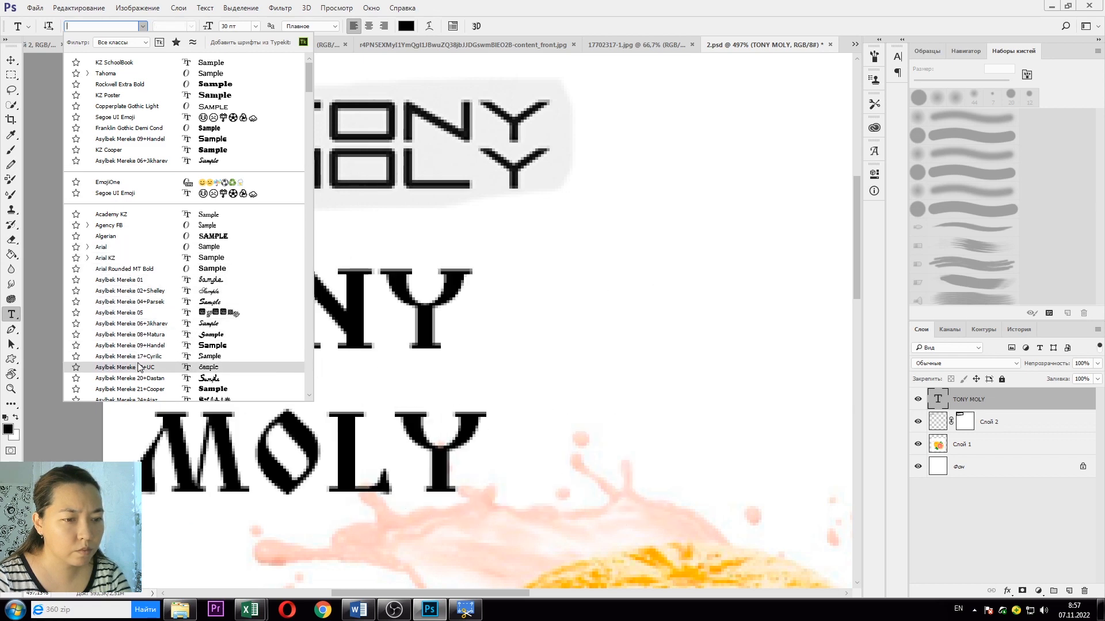
Step: Preview typefaces from the font list on TONY MOLY and keep KZ SchoolBook
scroll(140, 362, down, 3)
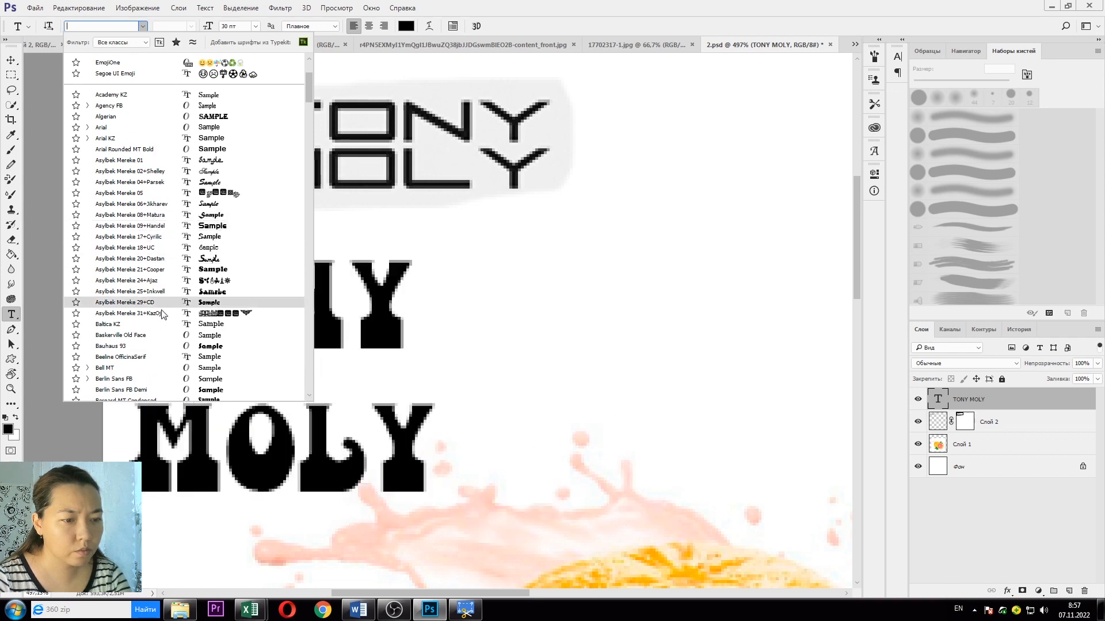
scroll(173, 270, down, 7)
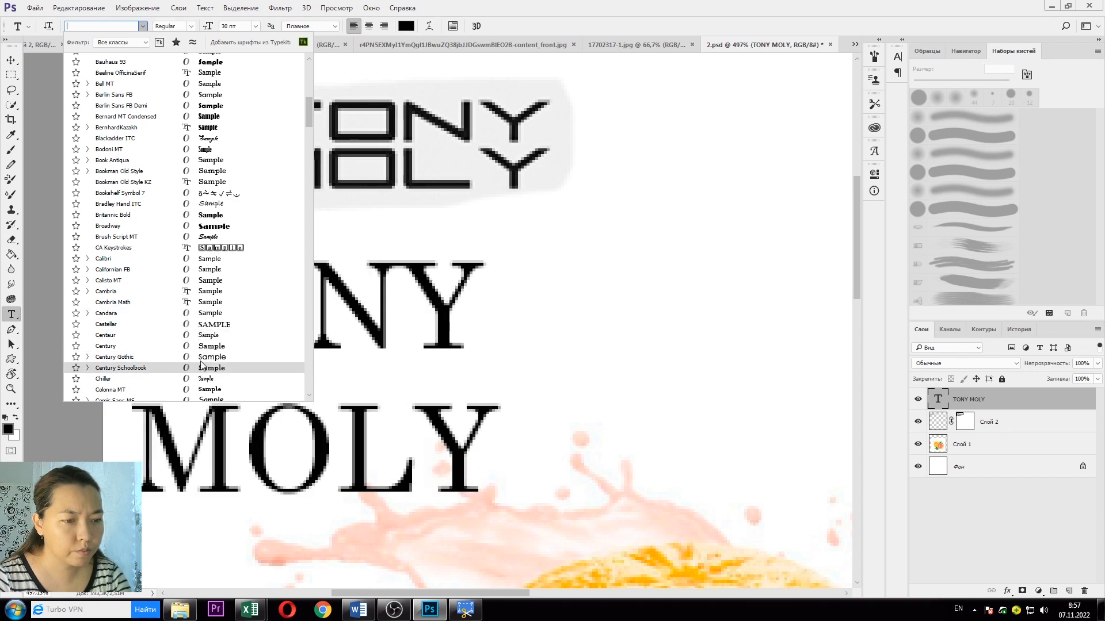
scroll(195, 316, down, 3)
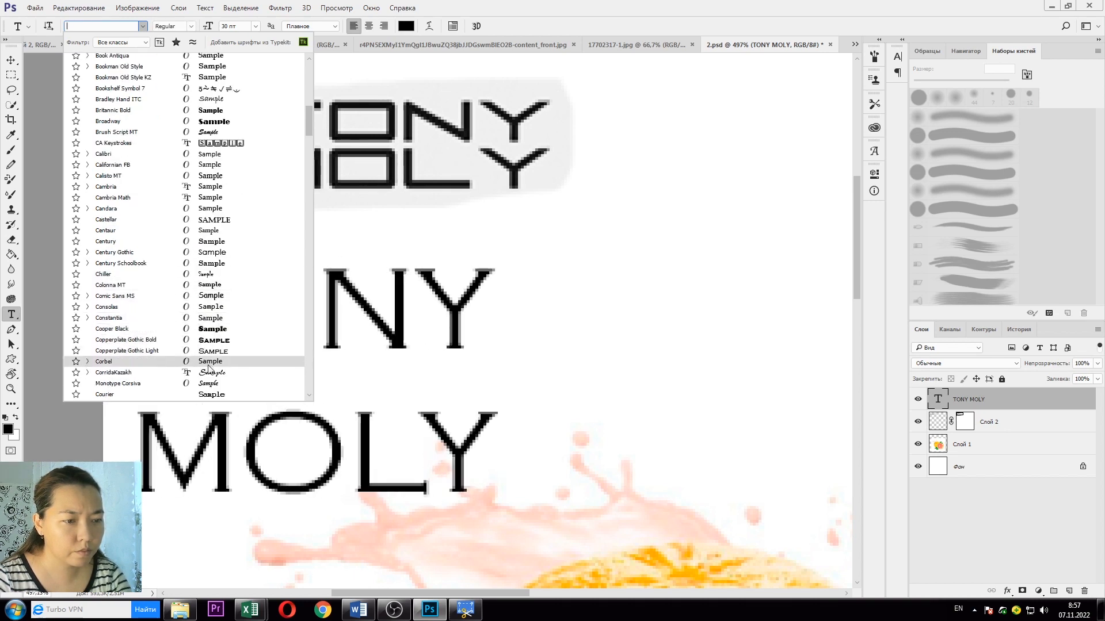
scroll(204, 348, down, 3)
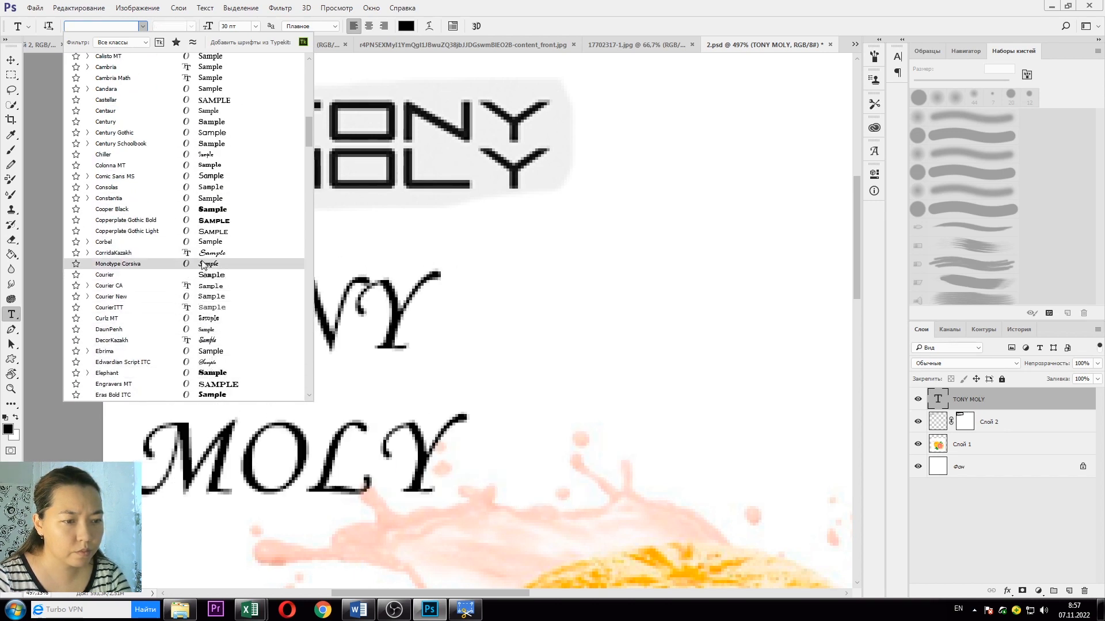
scroll(215, 264, down, 7)
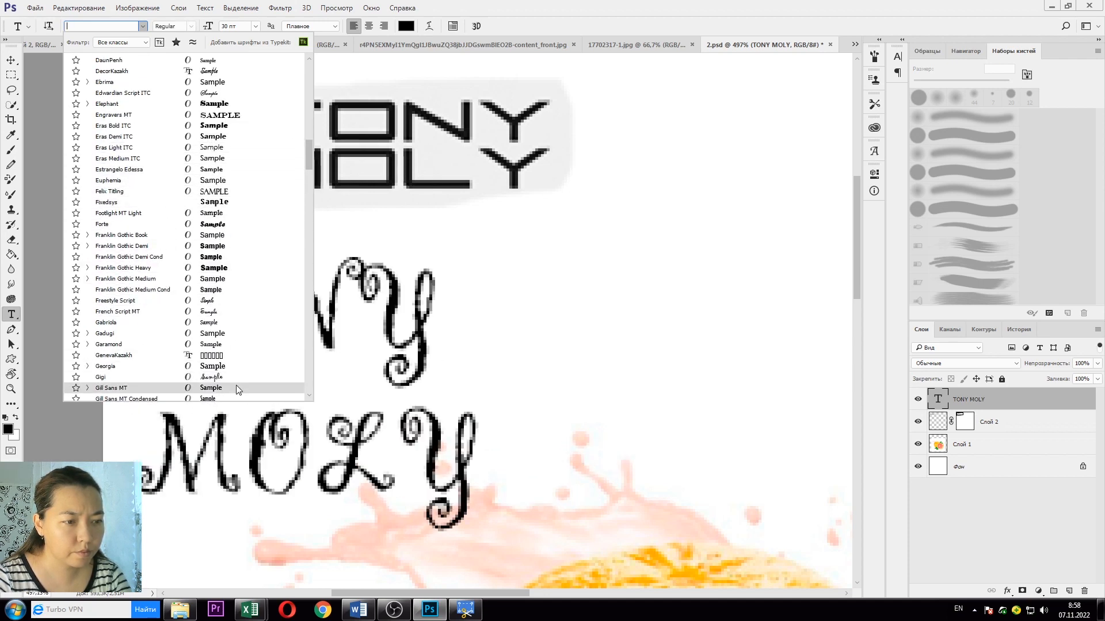
scroll(230, 374, down, 8)
scroll(224, 361, down, 3)
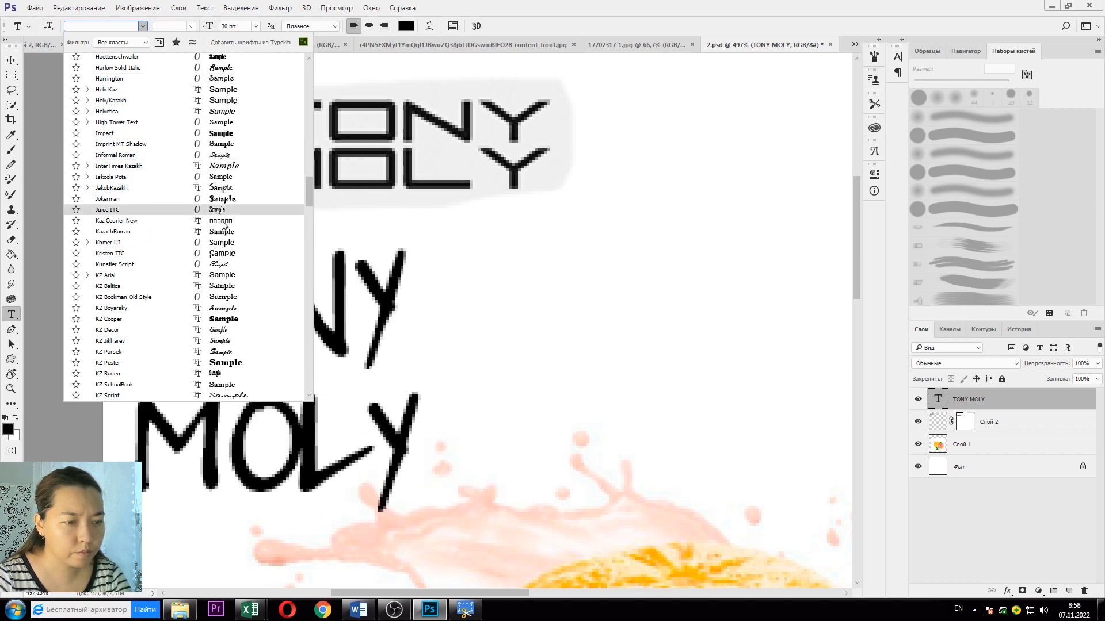
scroll(254, 368, down, 3)
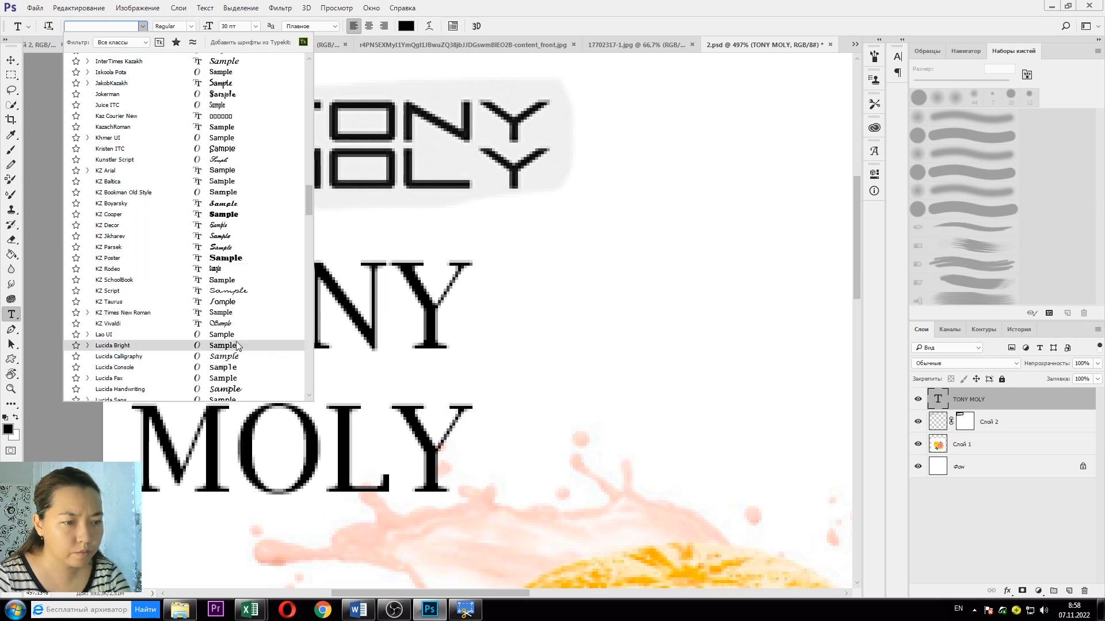
click(634, 225)
key(Return)
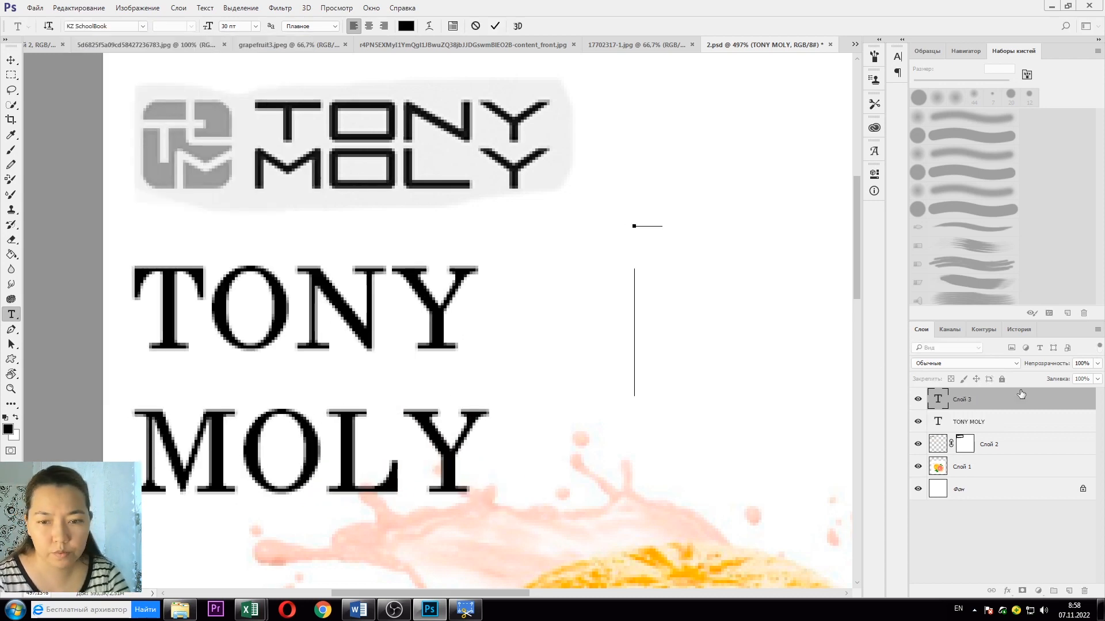
Step: Delete the TONY MOLY text layers and select Слой 2's layer mask for painting
click(1021, 397)
key(Delete)
key(Delete)
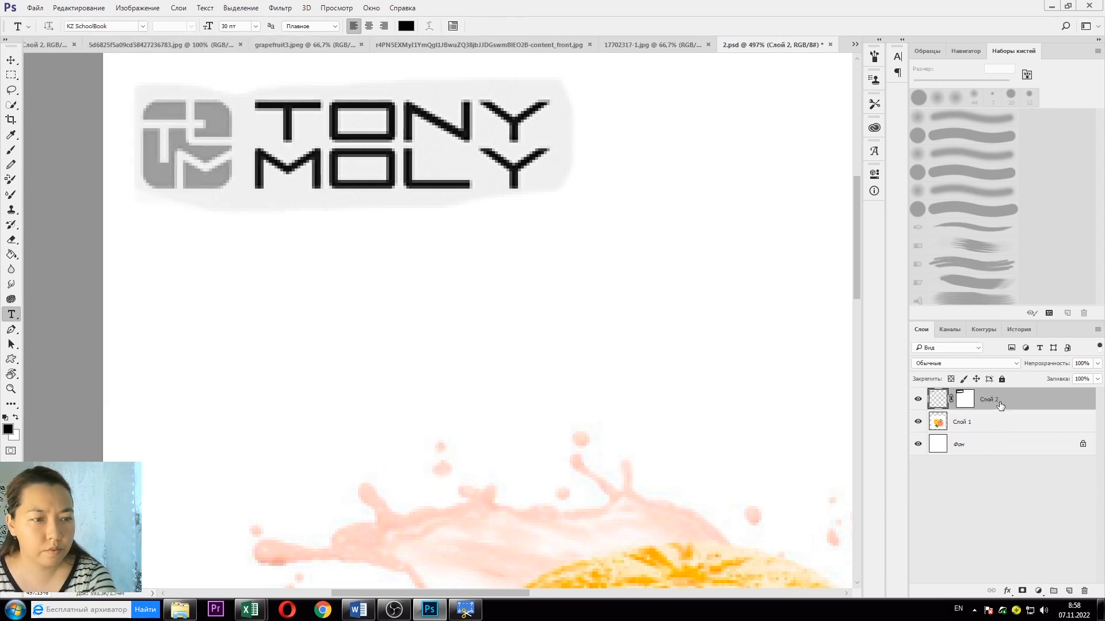
click(961, 405)
scroll(305, 161, up, 5)
click(14, 150)
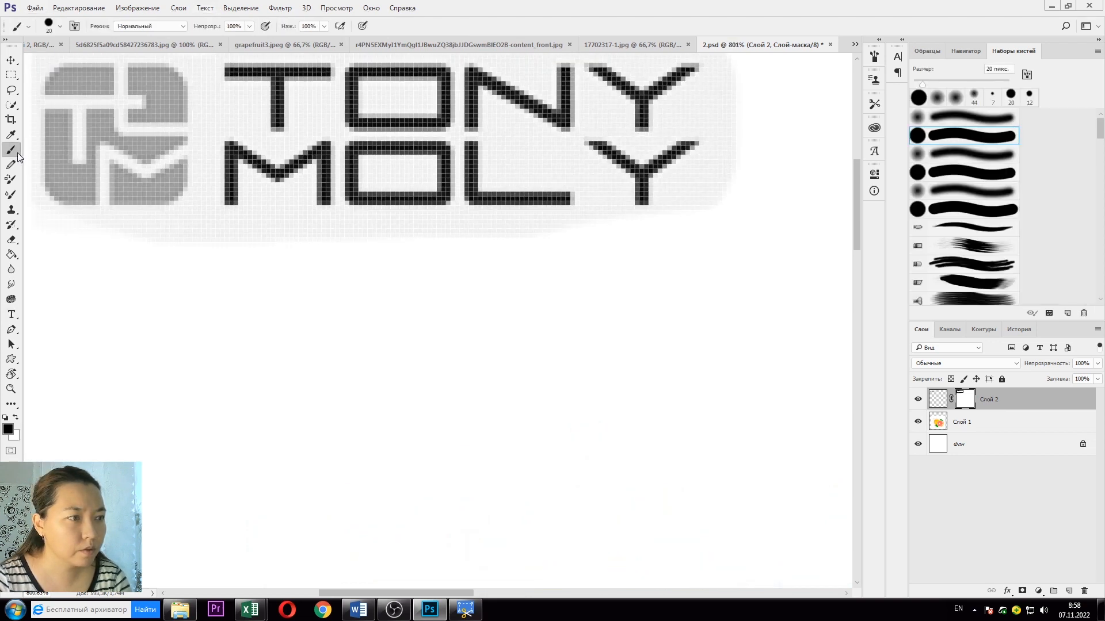
Step: Paint over the grey strip under the logo on the mask with a hard 12 px Pencil
click(61, 26)
click(68, 62)
click(75, 61)
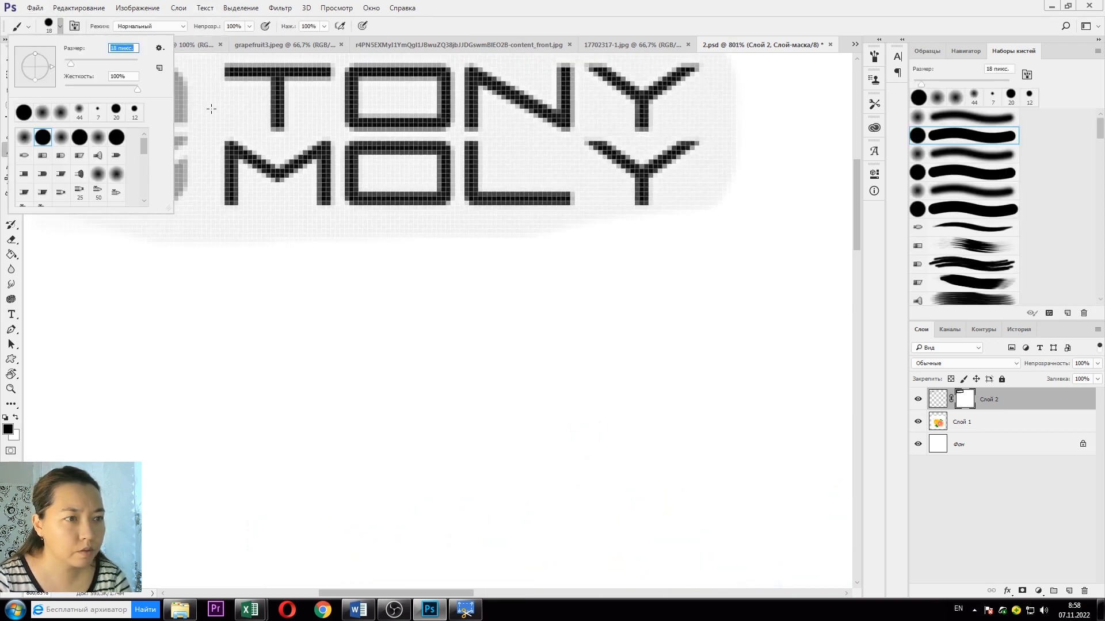
click(271, 238)
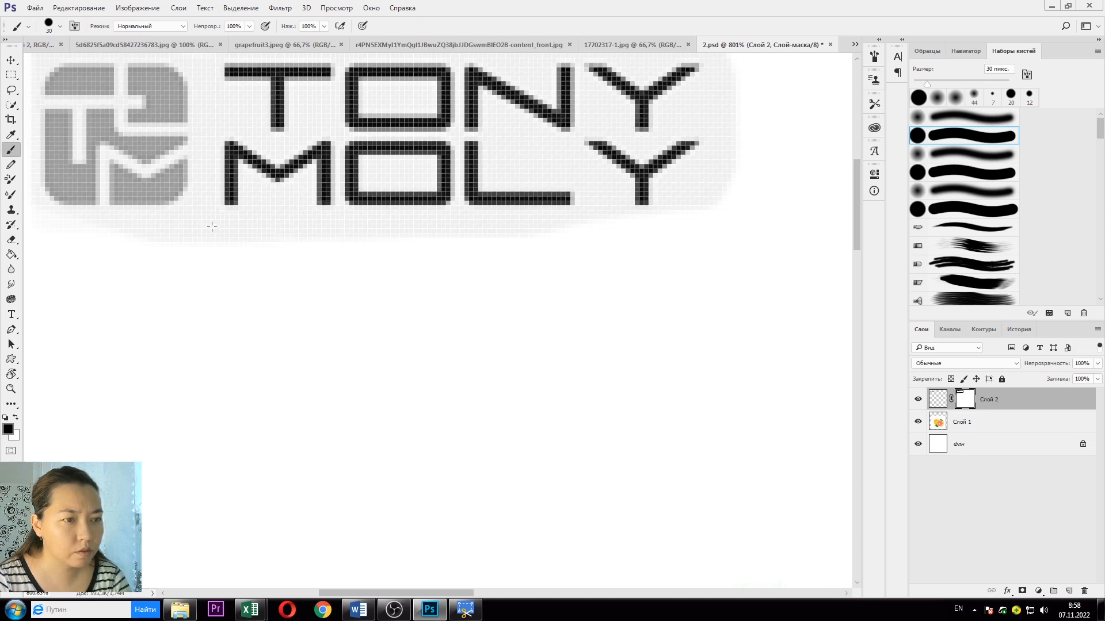
click(60, 26)
click(25, 114)
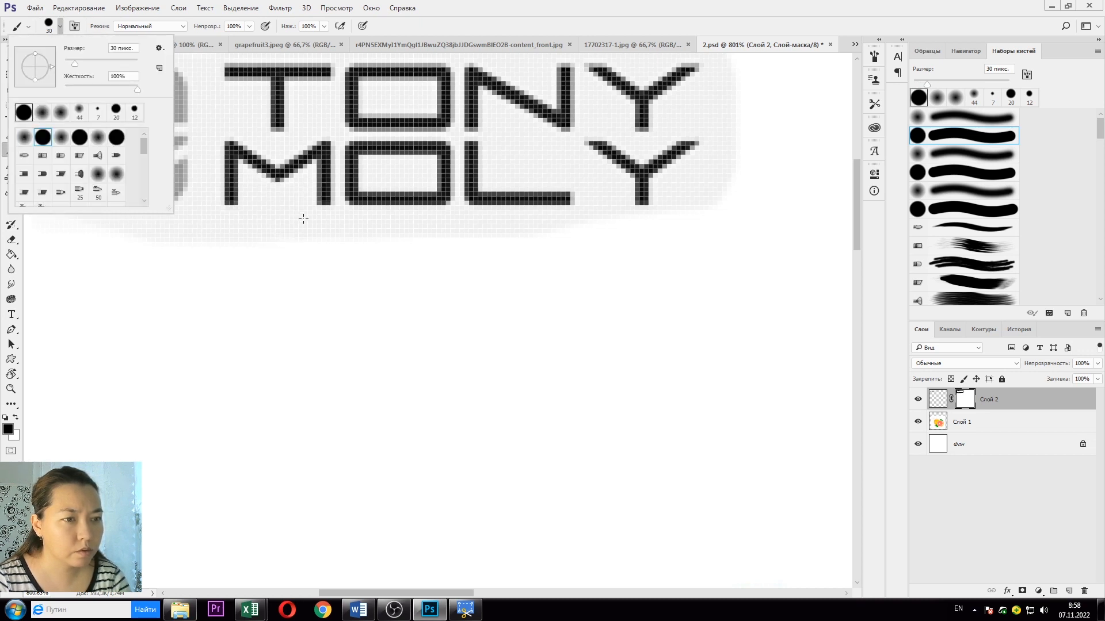
click(59, 27)
click(11, 164)
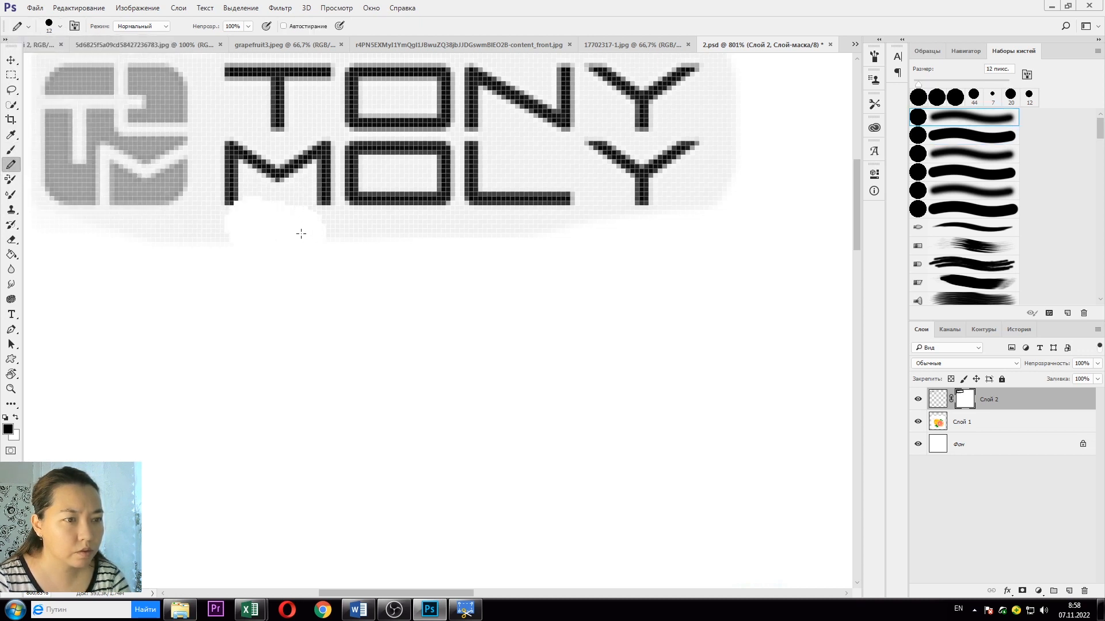
scroll(306, 306, down, 5)
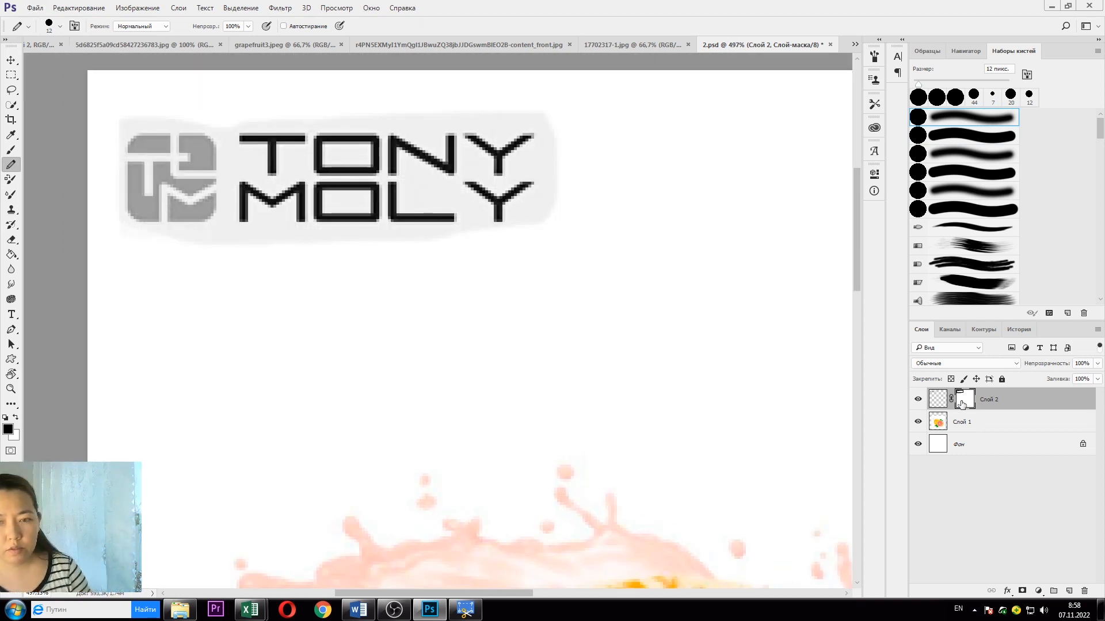
click(937, 398)
click(137, 7)
Step: Apply Brightness/Contrast to the logo with brightness 29 and contrast −17
mouse_move(299, 39)
click(357, 36)
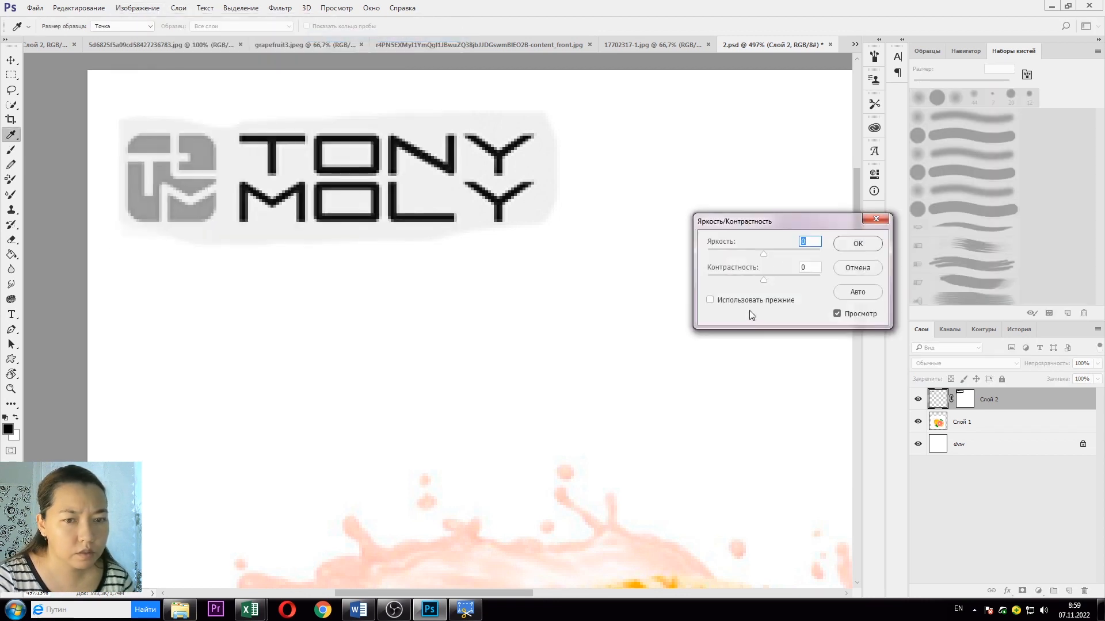
mouse_move(765, 252)
mouse_down()
mouse_move(762, 282)
mouse_move(730, 283)
mouse_move(774, 253)
mouse_up()
click(764, 280)
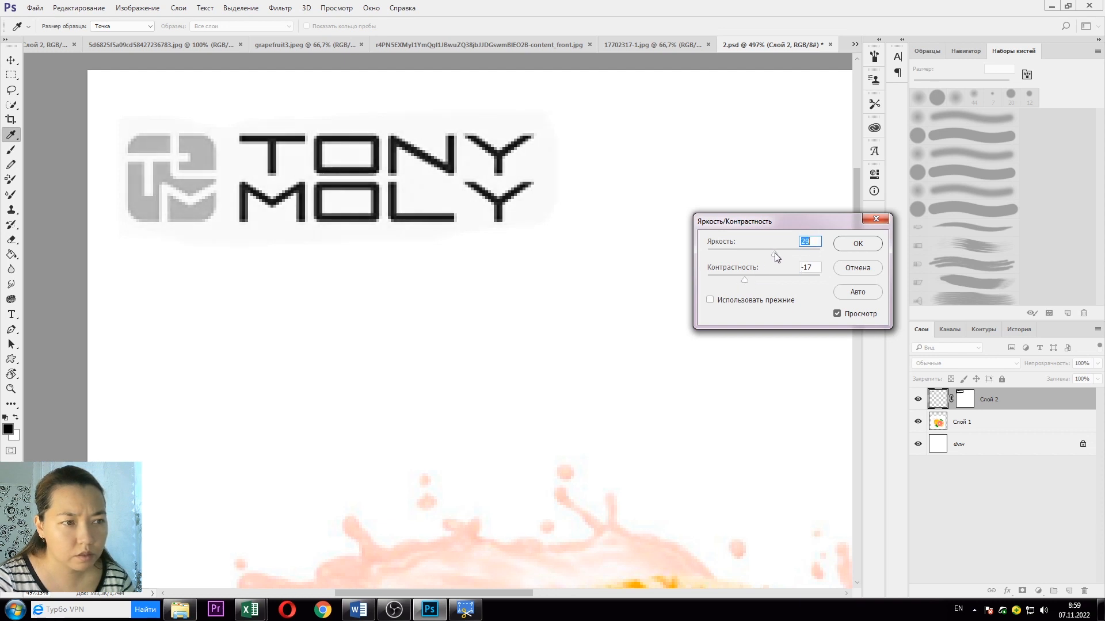
click(843, 244)
Step: Apply Слой 2's layer mask permanently, then switch to the 17702317-1.jpg photo
right_click(1008, 400)
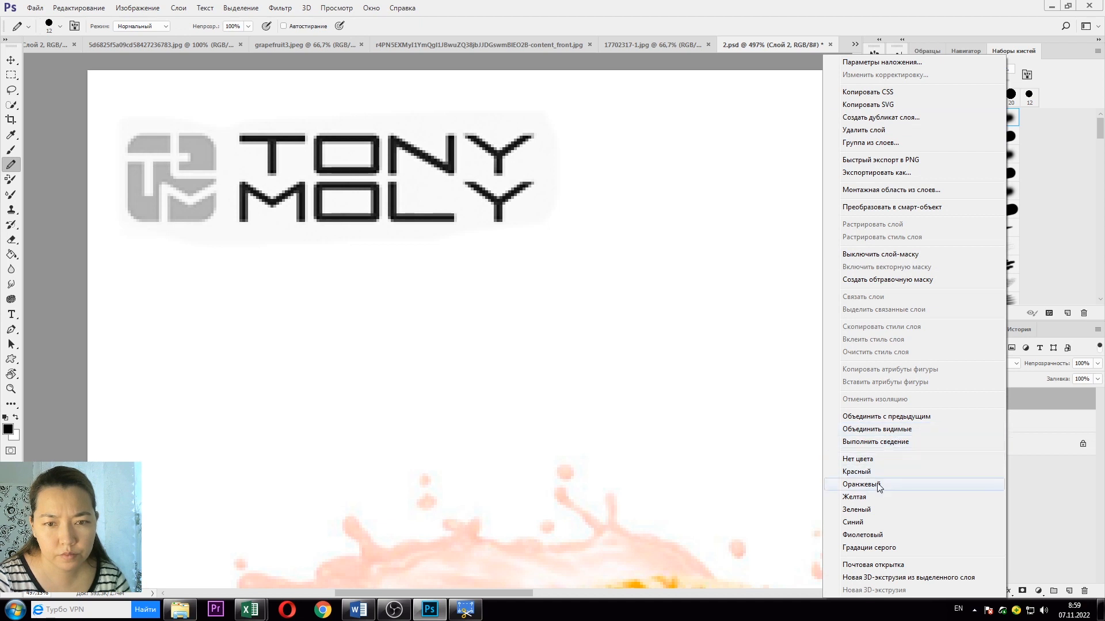
click(1053, 401)
right_click(964, 396)
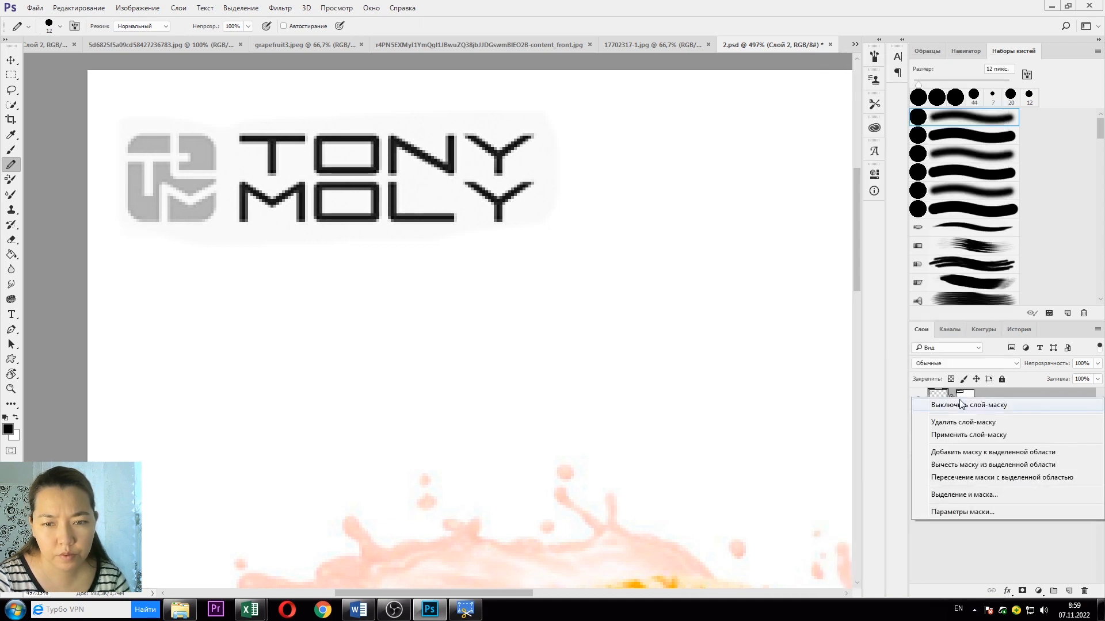
click(969, 435)
scroll(508, 338, down, 4)
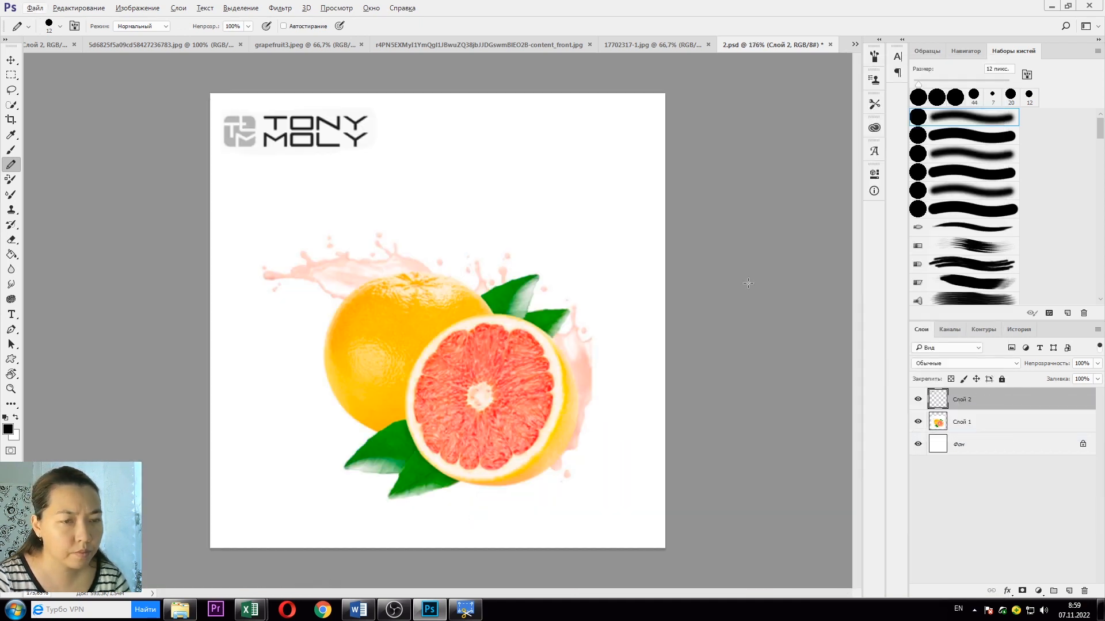
click(652, 45)
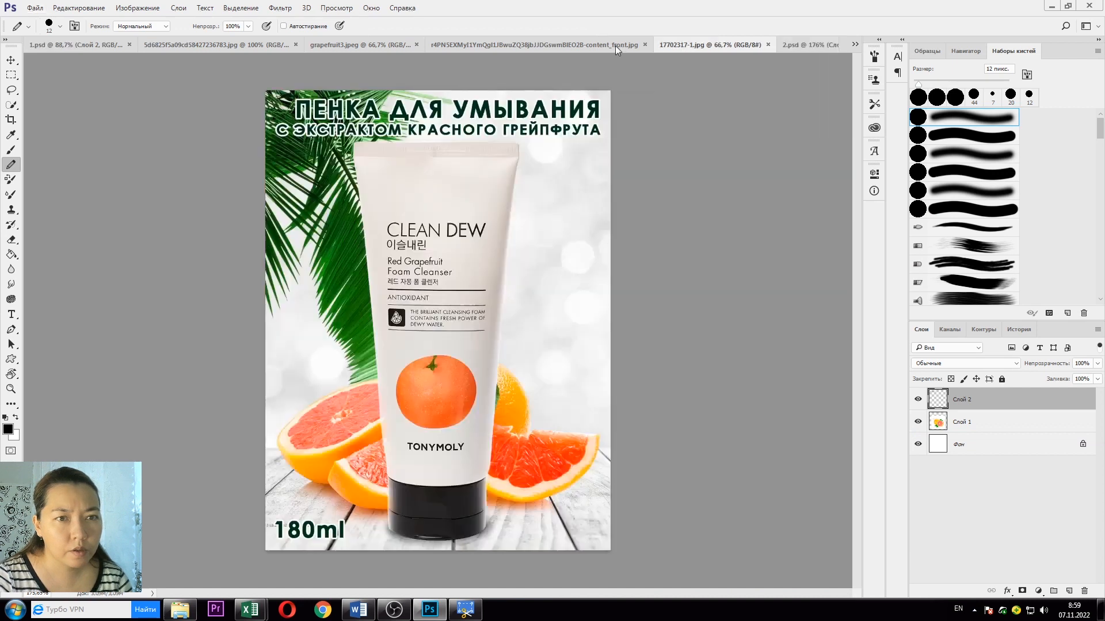
Step: Marquee-select the cleanser tube and move it into 2.psd
click(11, 75)
drag(349, 140, 505, 313)
key(v)
Step: Scale the placed tube down to about 42% and centre it over the grapefruit
key(ctrl+t)
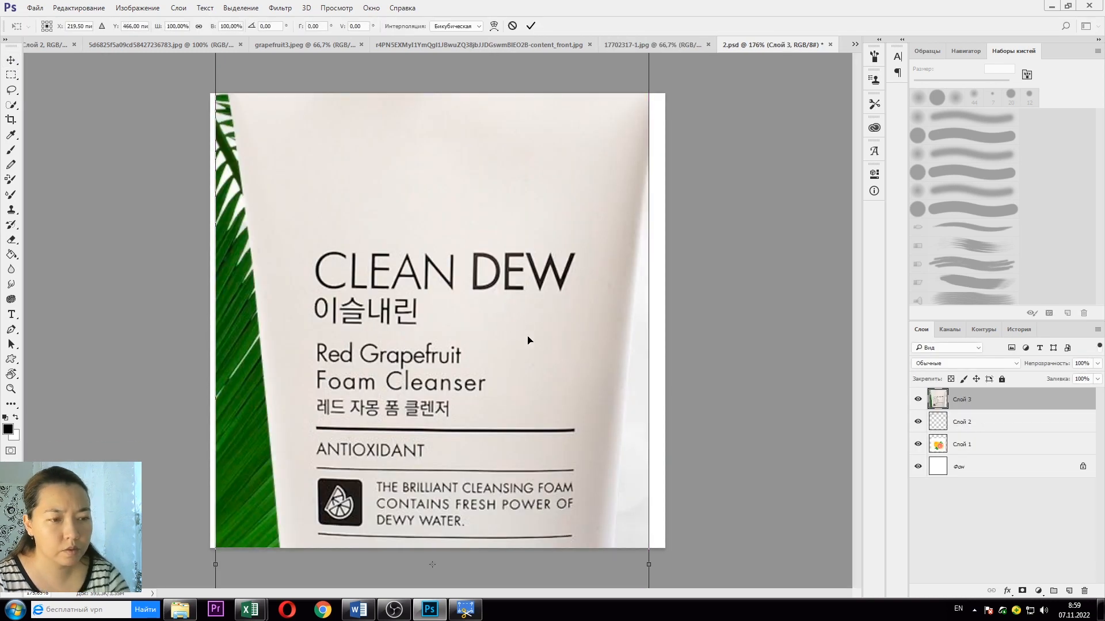
scroll(631, 205, down, 4)
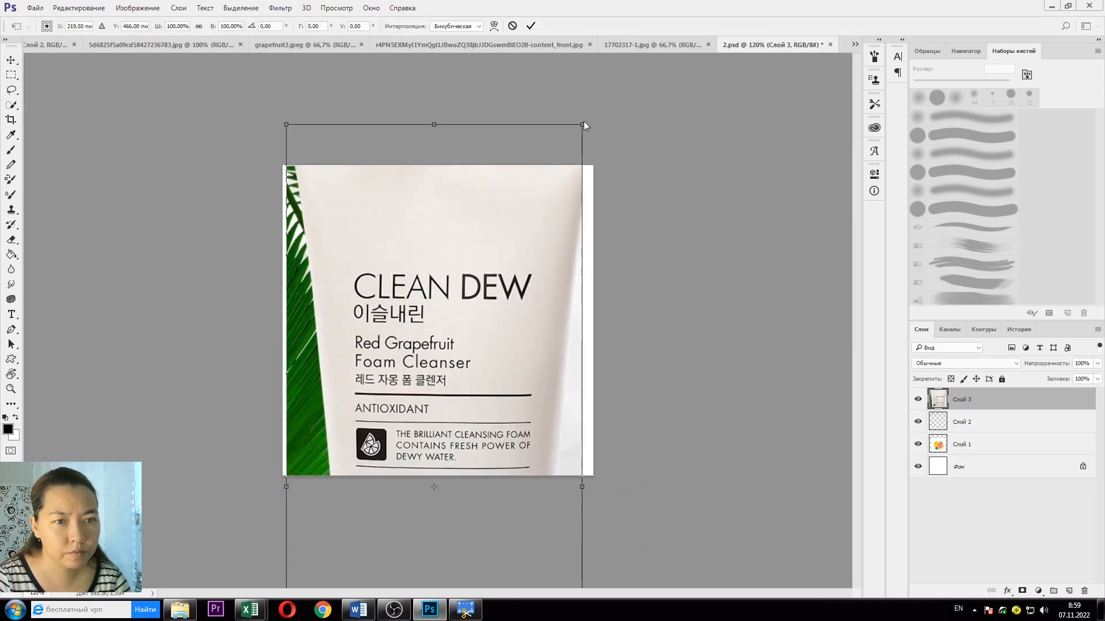
drag(582, 123, 419, 366)
drag(398, 395, 504, 194)
drag(476, 257, 490, 234)
key(Return)
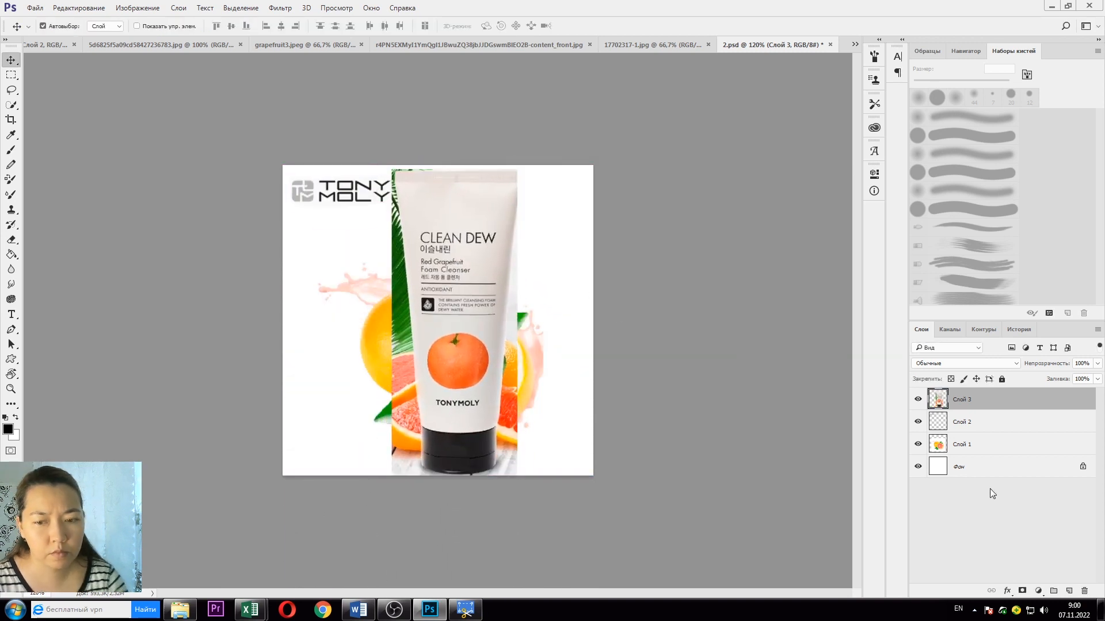
Step: Add a layer mask to the tube layer, then delete that mask again
click(1023, 591)
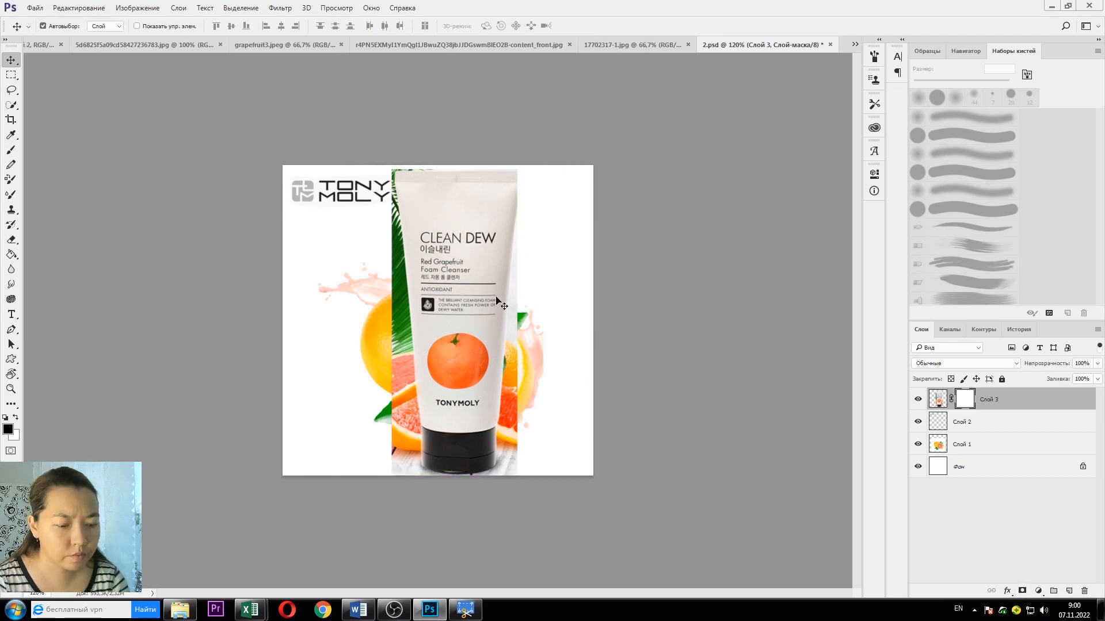
scroll(491, 302, up, 3)
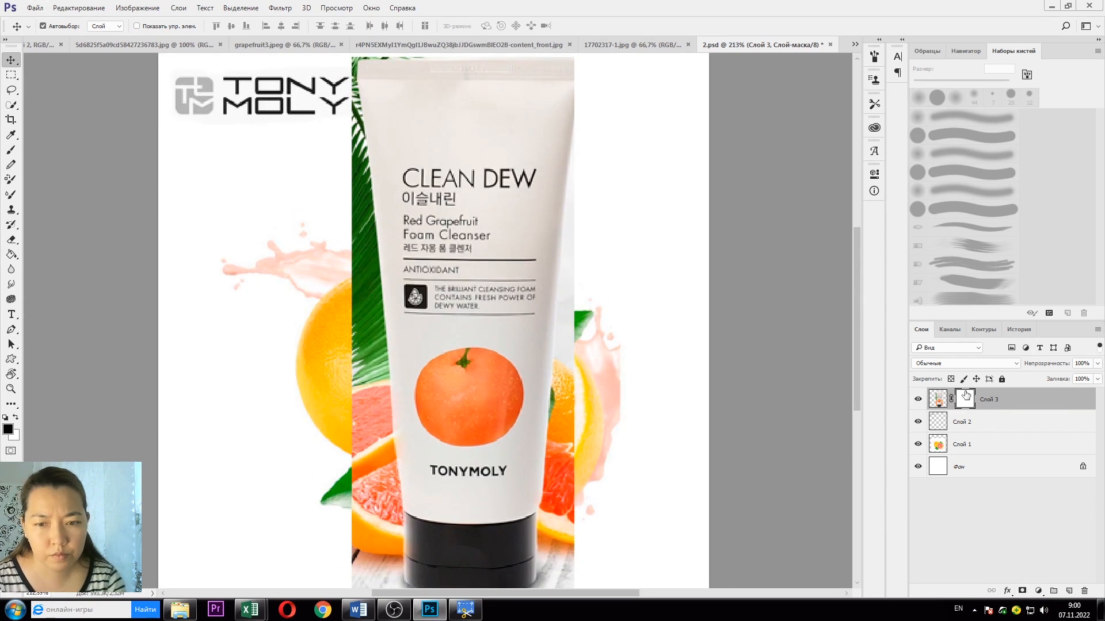
right_click(966, 398)
click(948, 419)
Step: With the Pen tool, place anchors up the tube's left edge to its top-left corner
click(11, 329)
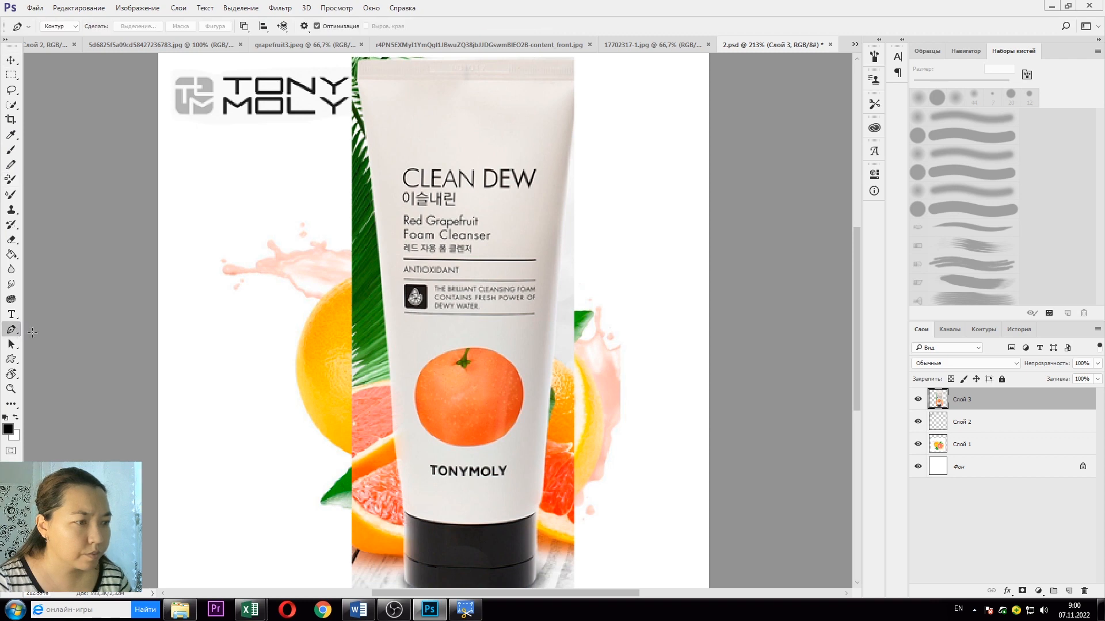
scroll(423, 545, down, 2)
scroll(404, 513, up, 3)
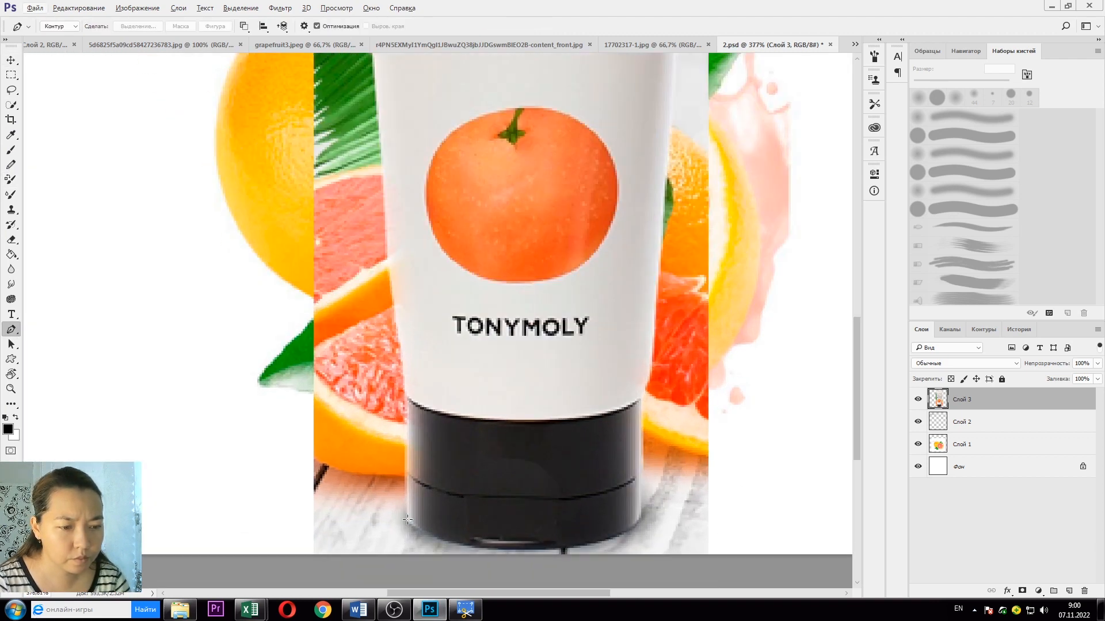
scroll(407, 520, up, 1)
click(408, 521)
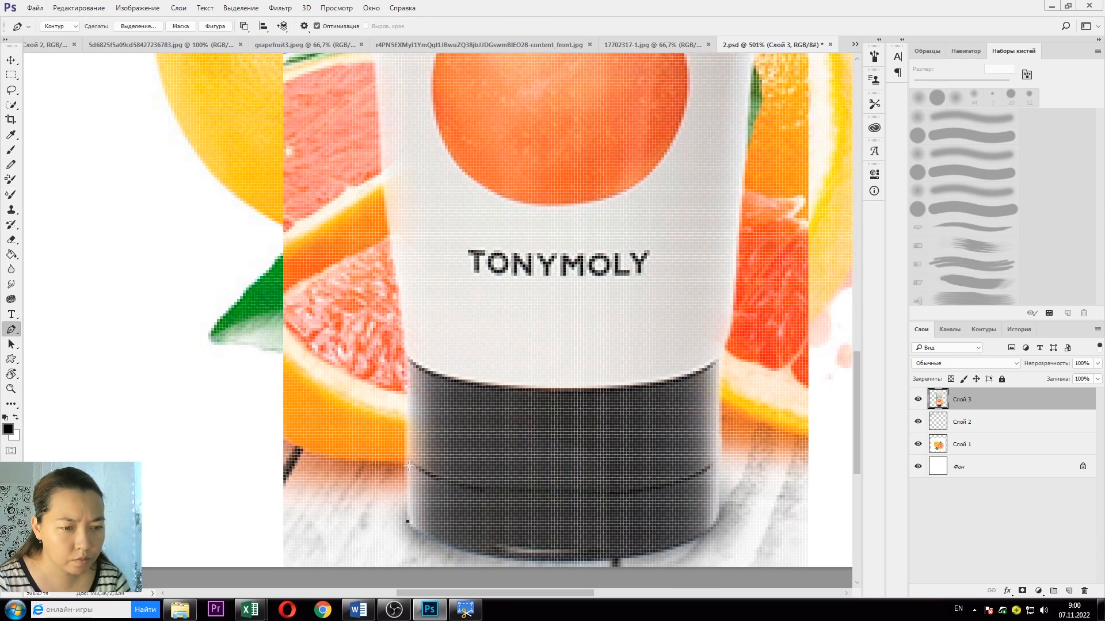
click(410, 460)
click(408, 358)
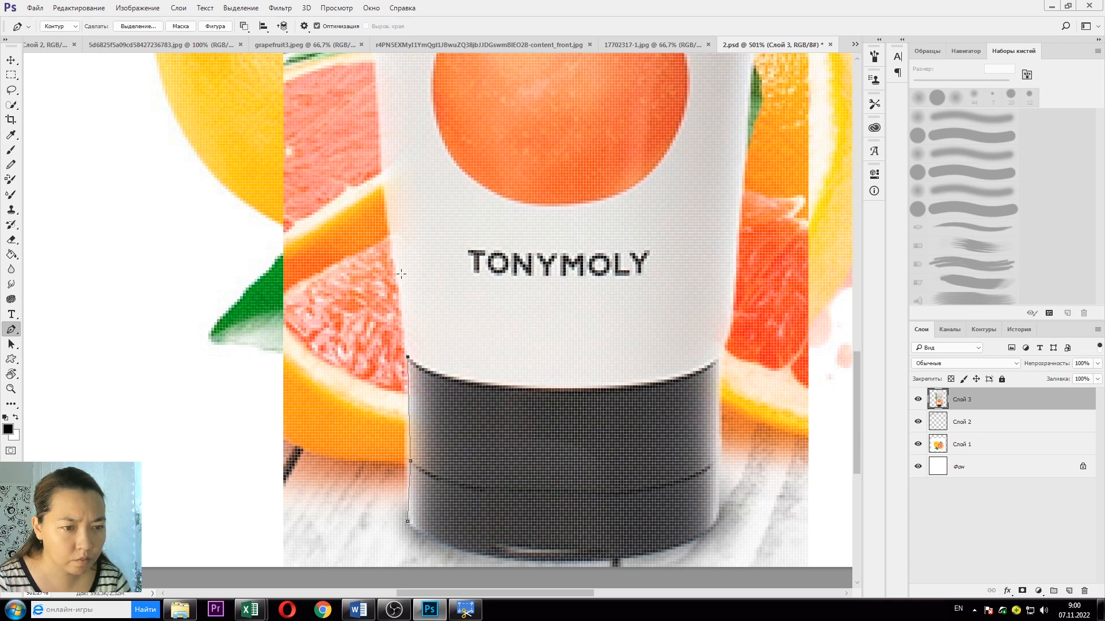
click(394, 259)
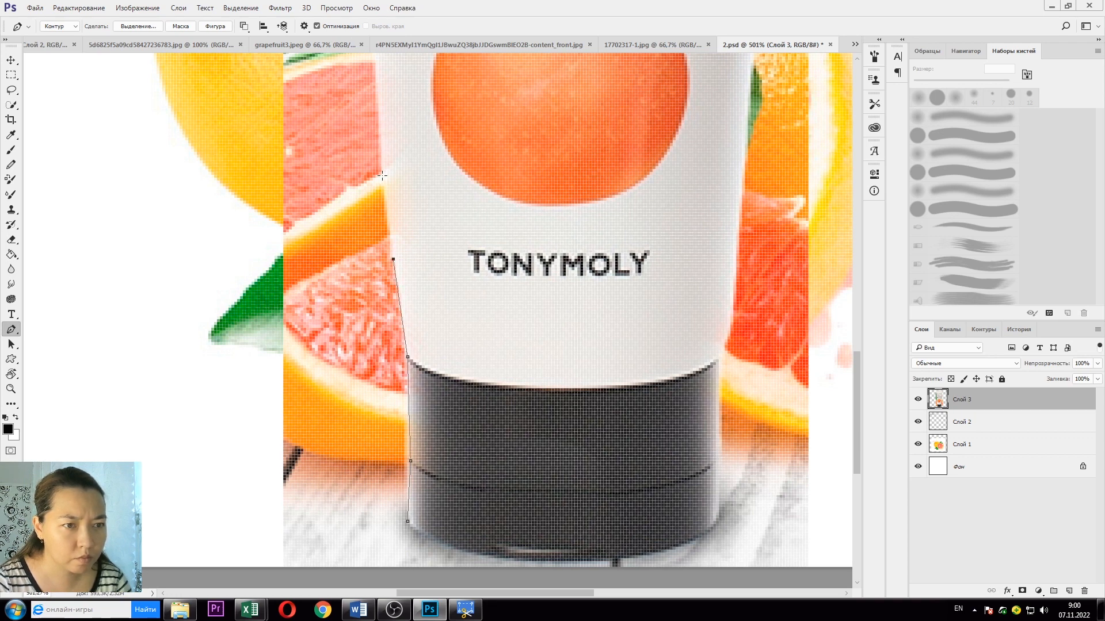
click(379, 98)
click(376, 65)
scroll(368, 115, up, 5)
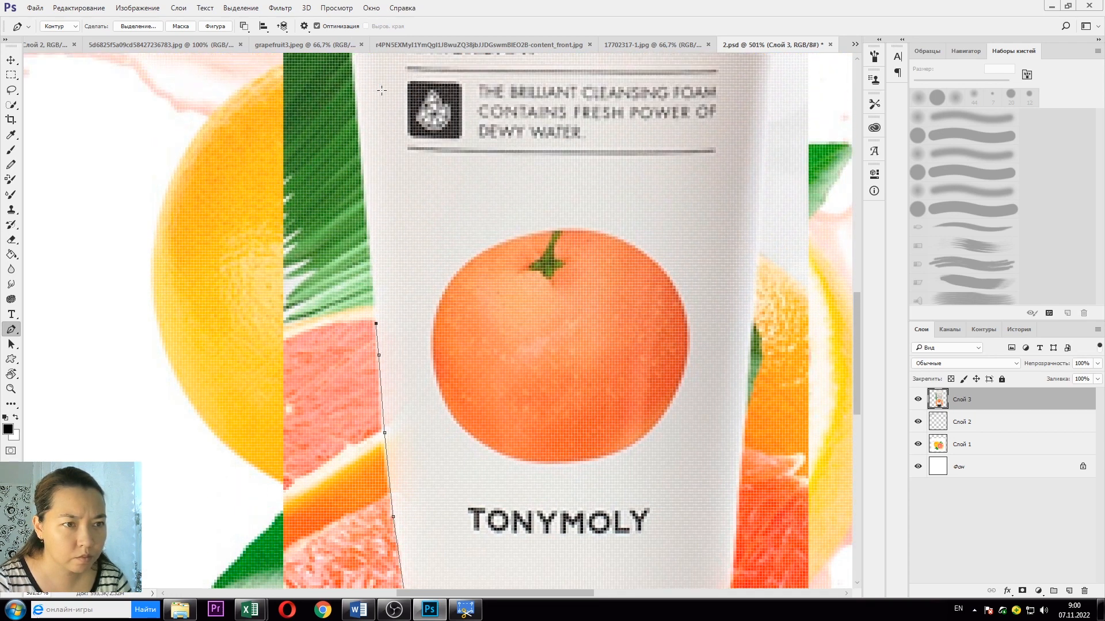
click(362, 187)
scroll(362, 167, up, 3)
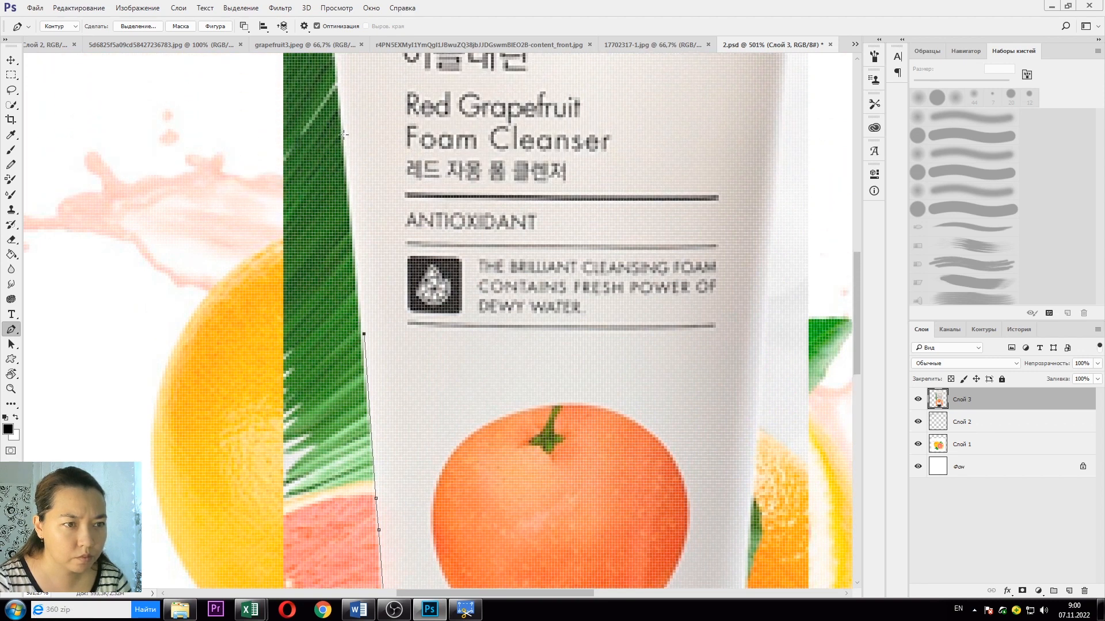
click(343, 134)
scroll(344, 138, up, 5)
click(315, 153)
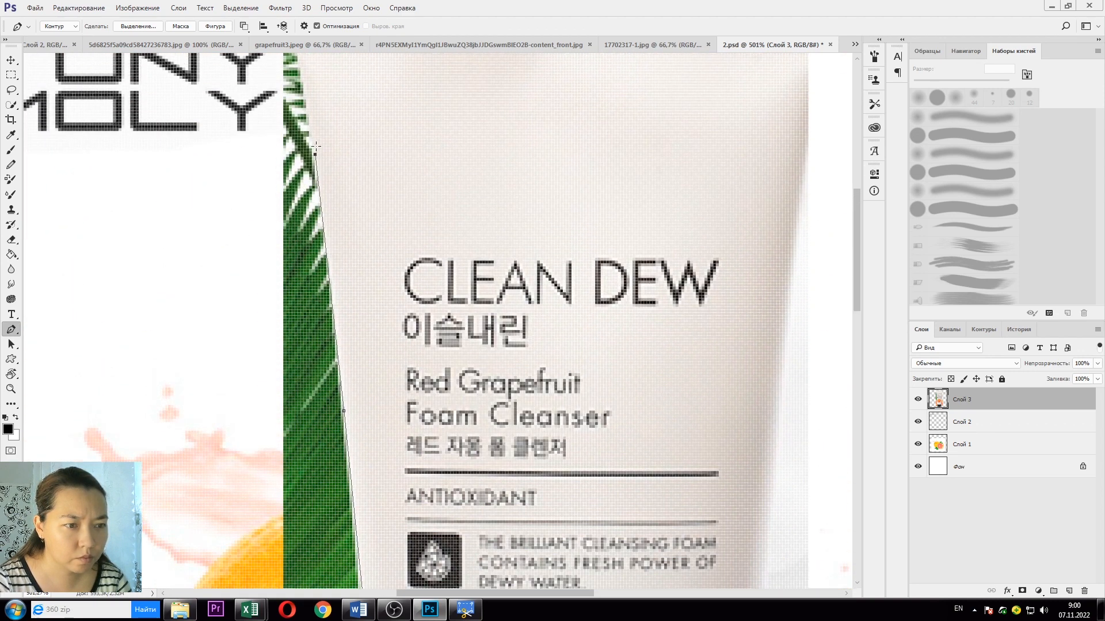
scroll(311, 156, up, 2)
click(298, 159)
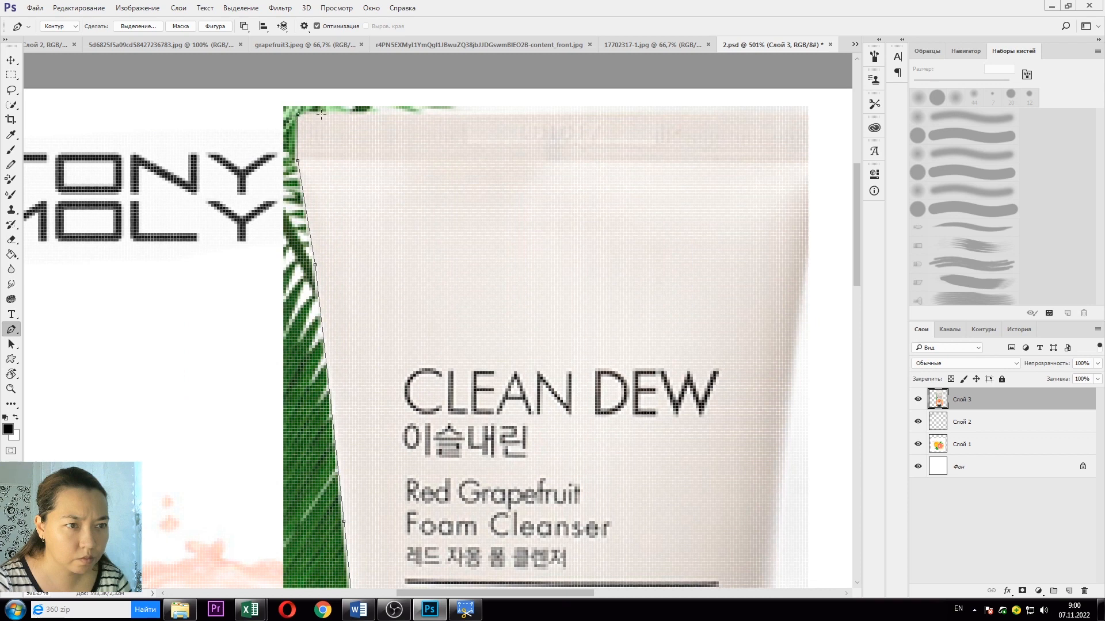
Step: Continue the path across the tube's top and down its right edge to the black cap
click(808, 111)
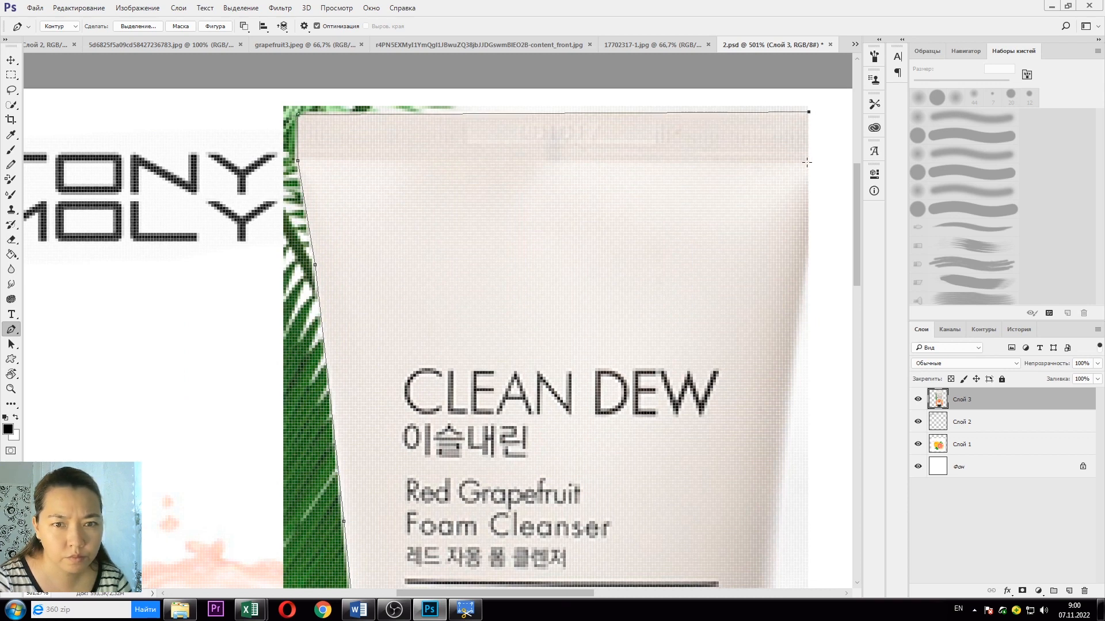
click(808, 254)
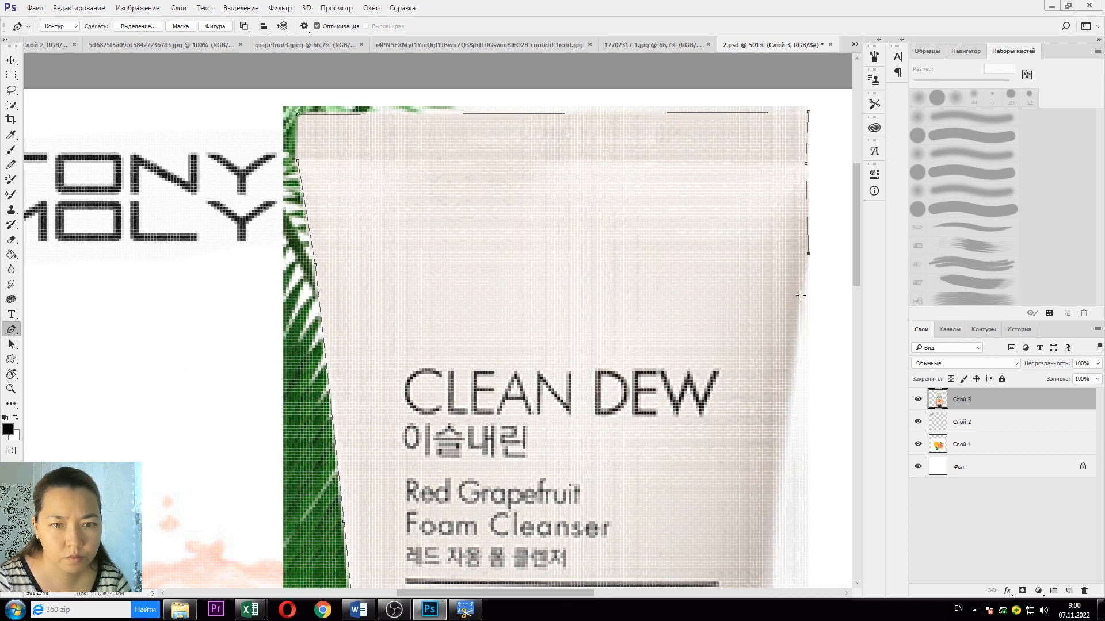
click(790, 383)
scroll(776, 374, down, 5)
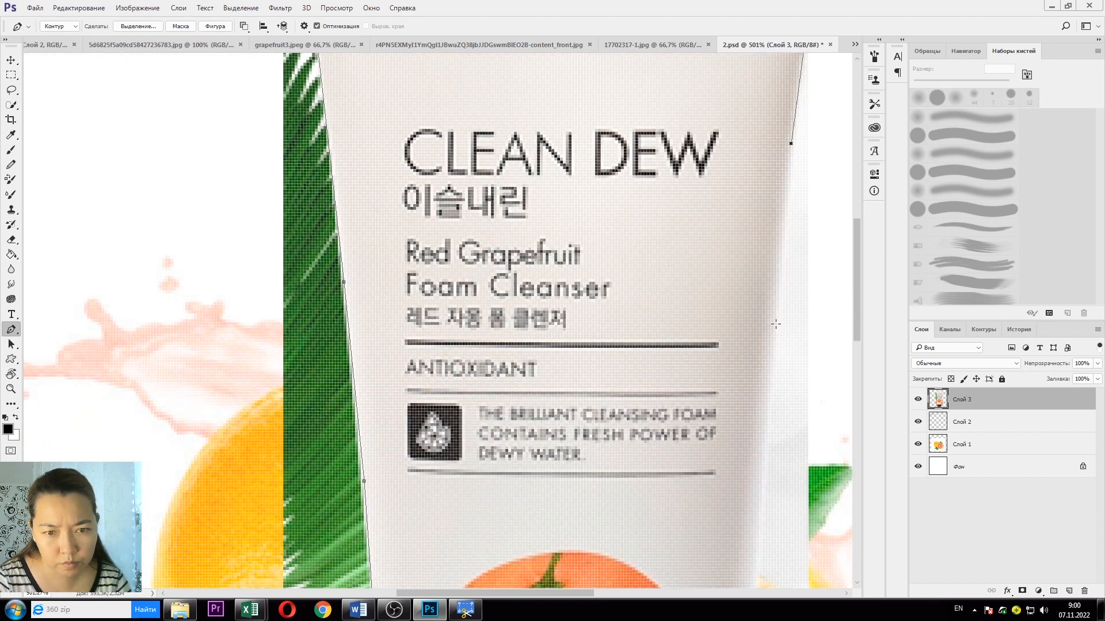
click(776, 324)
scroll(776, 324, down, 2)
click(765, 370)
scroll(764, 370, down, 3)
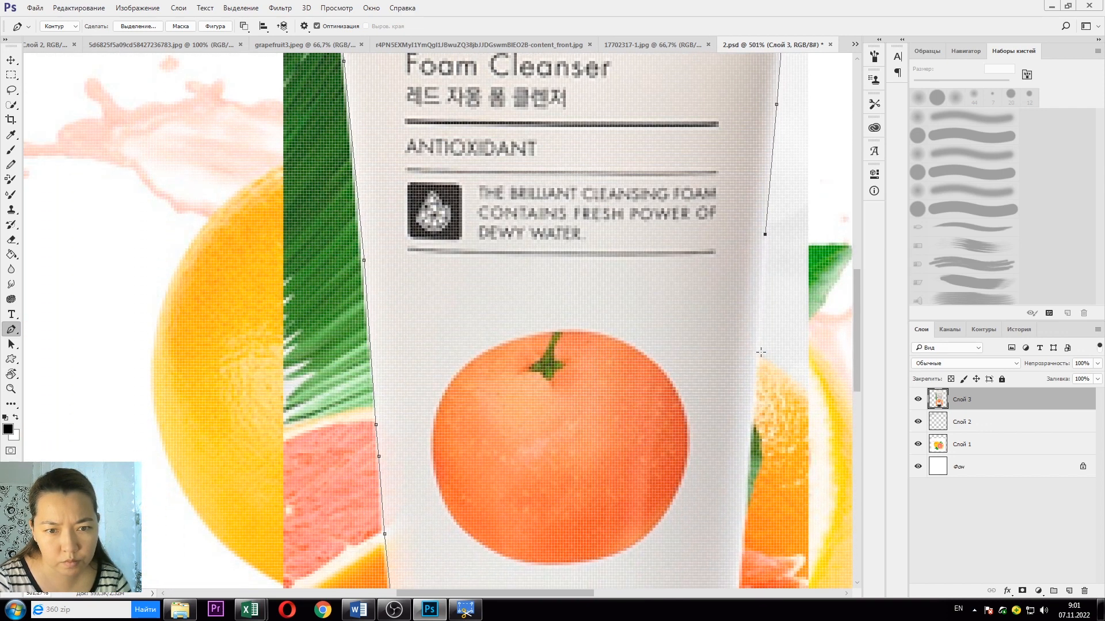
click(755, 357)
scroll(755, 356, down, 3)
click(745, 357)
scroll(745, 357, down, 3)
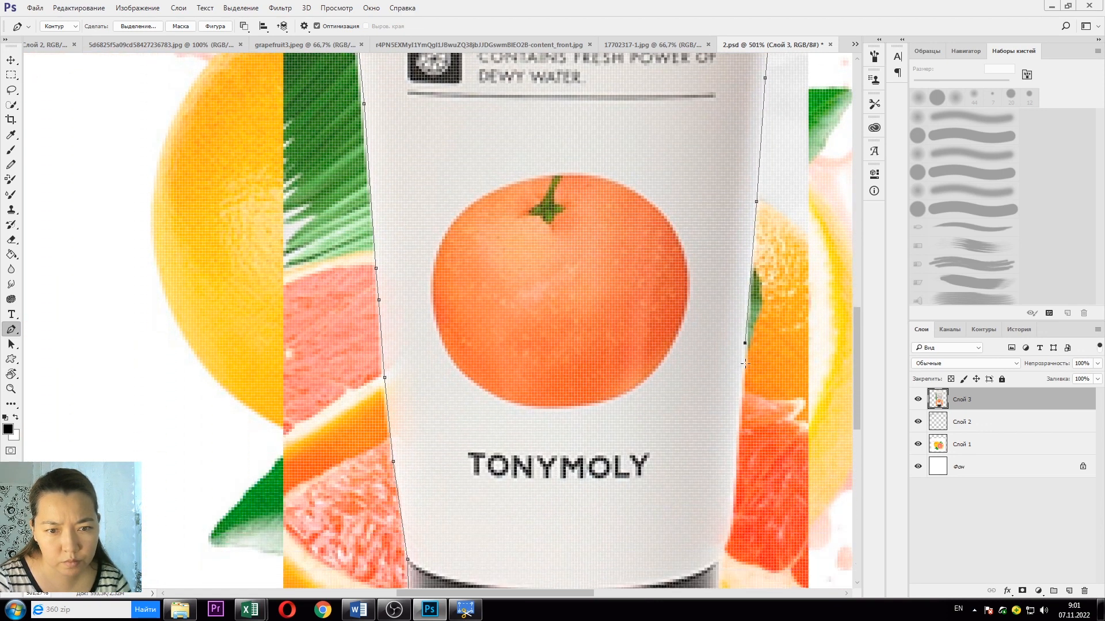
click(739, 320)
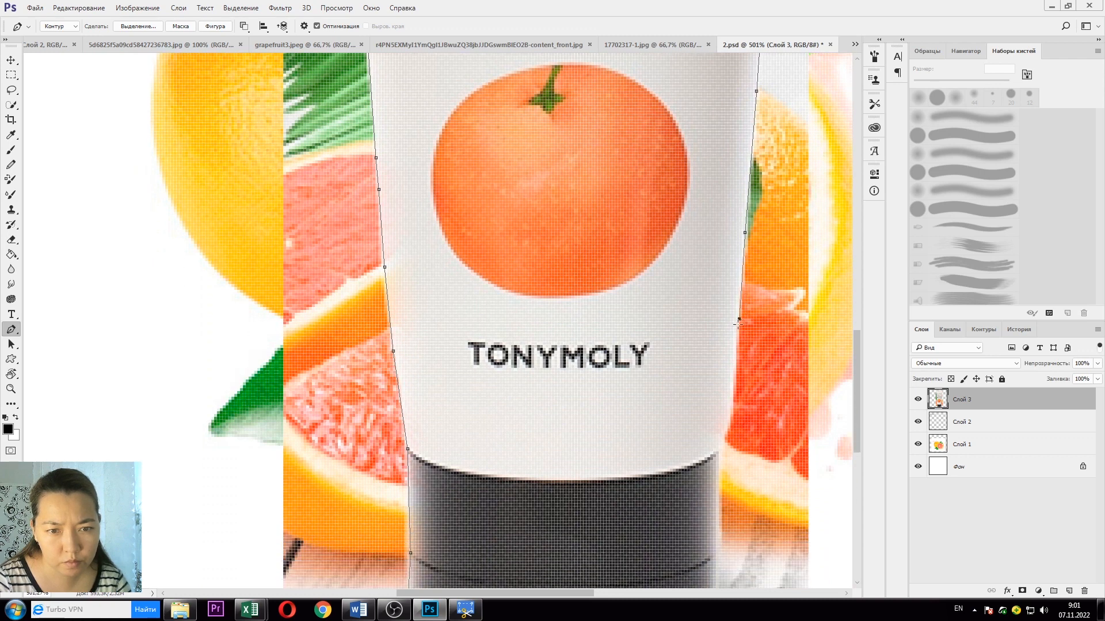
click(733, 388)
scroll(733, 389, down, 1)
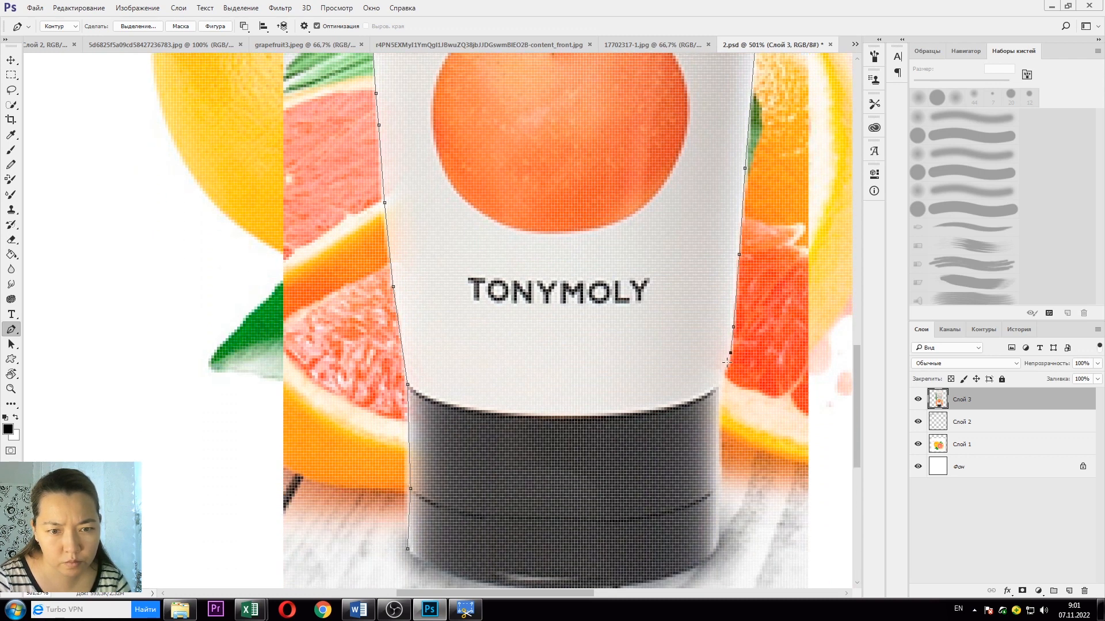
click(716, 488)
click(719, 546)
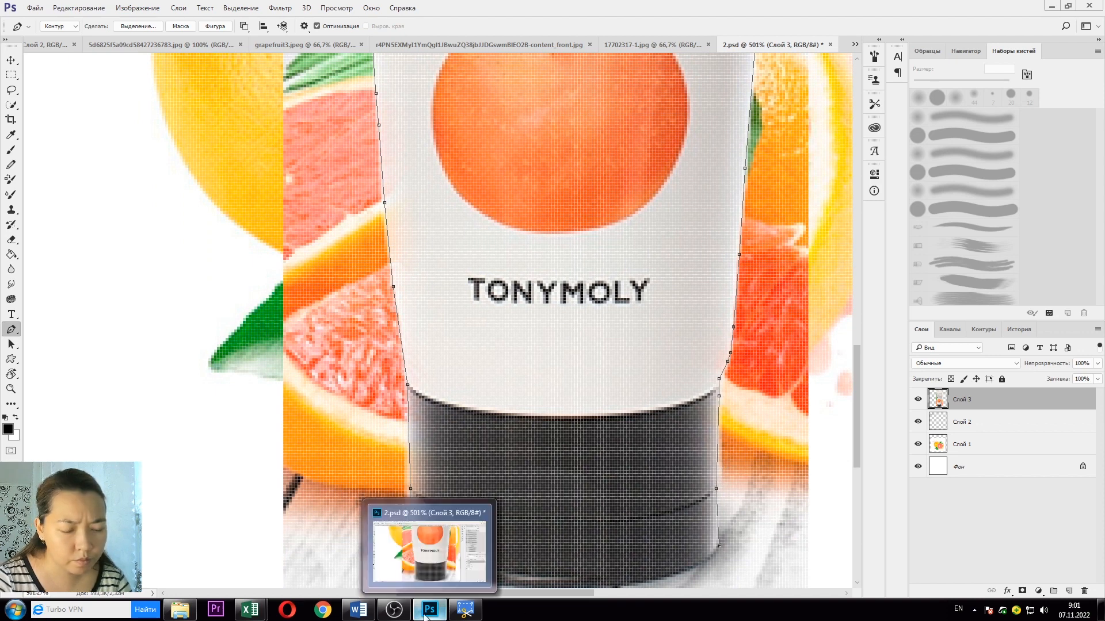
Step: Close the path around the cap, curving it along the cap's rounded bottom
click(395, 609)
click(427, 610)
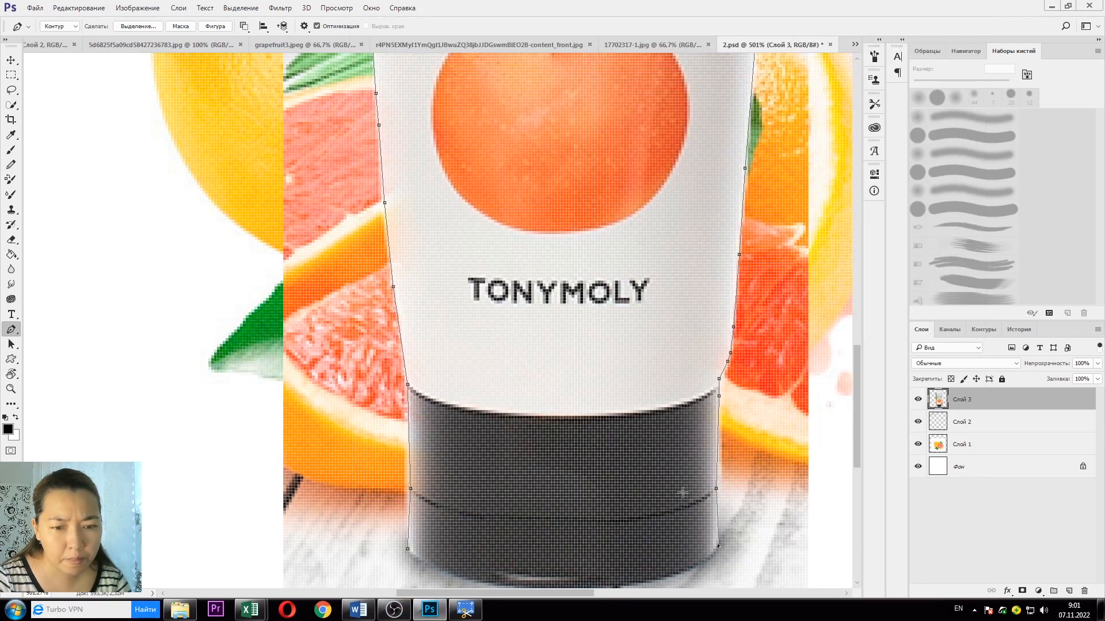
click(713, 554)
scroll(713, 553, down, 2)
click(580, 478)
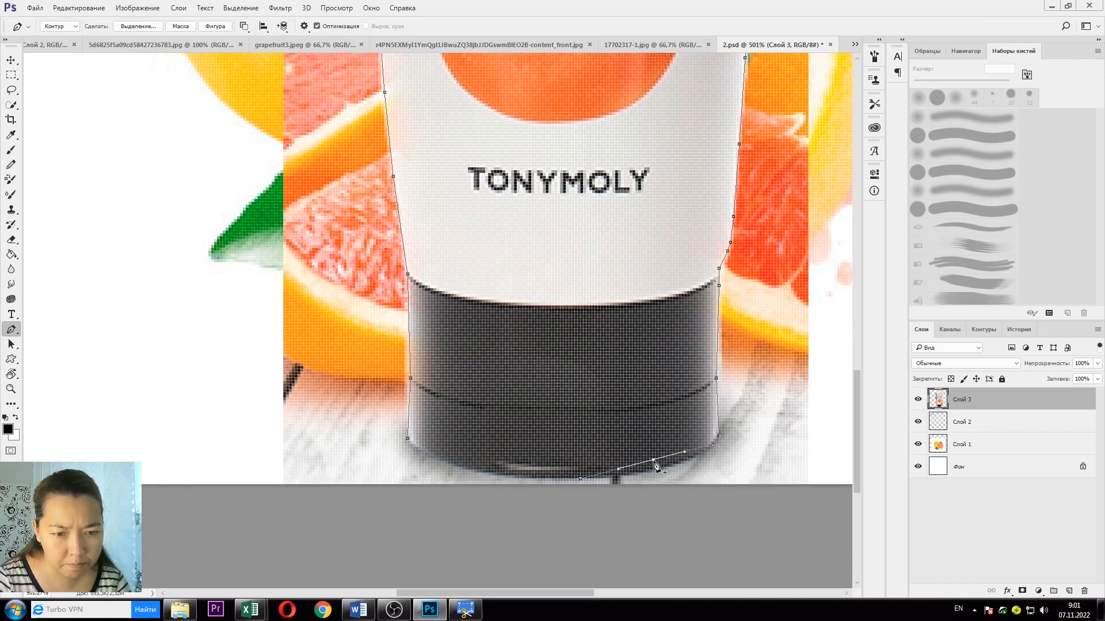
click(653, 460)
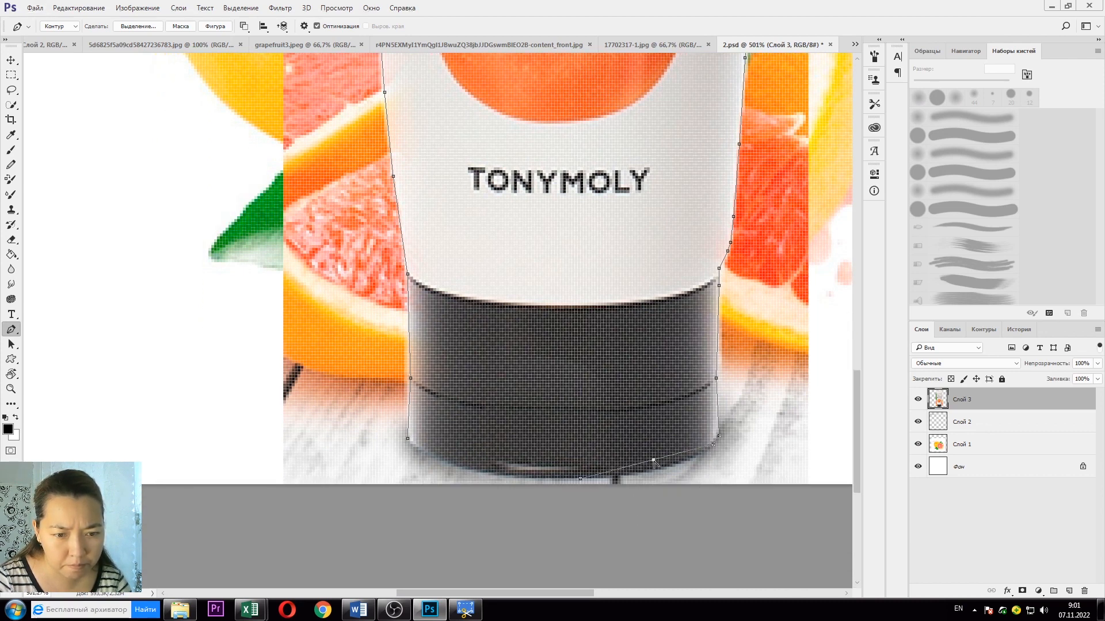
drag(653, 461, 691, 458)
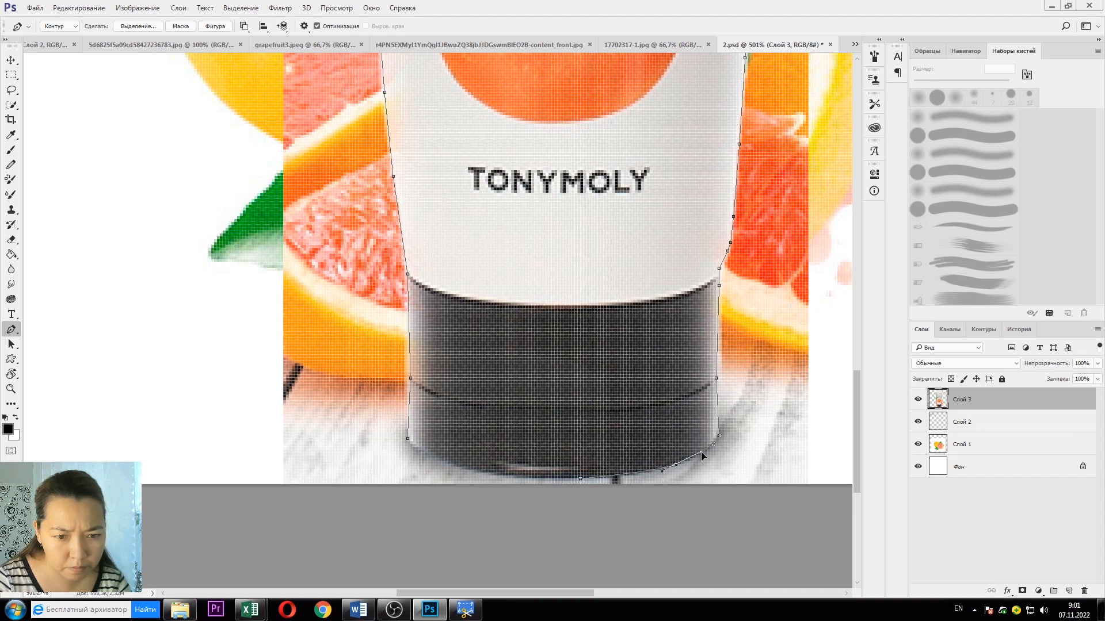
click(513, 477)
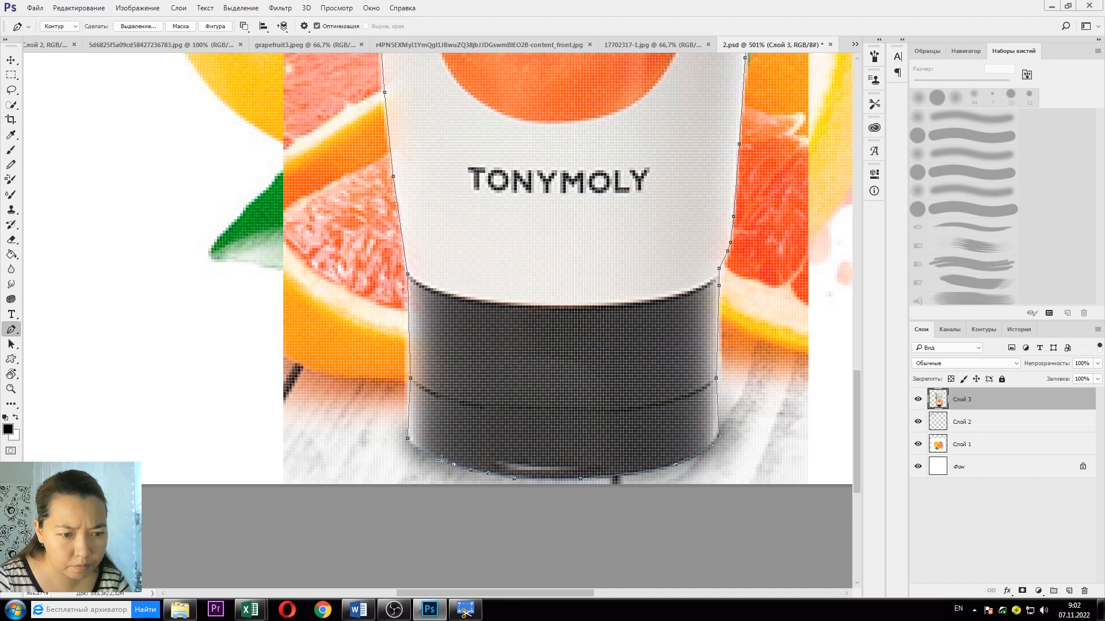
Step: Convert the traced tube path into a selection with Make Selection
right_click(552, 388)
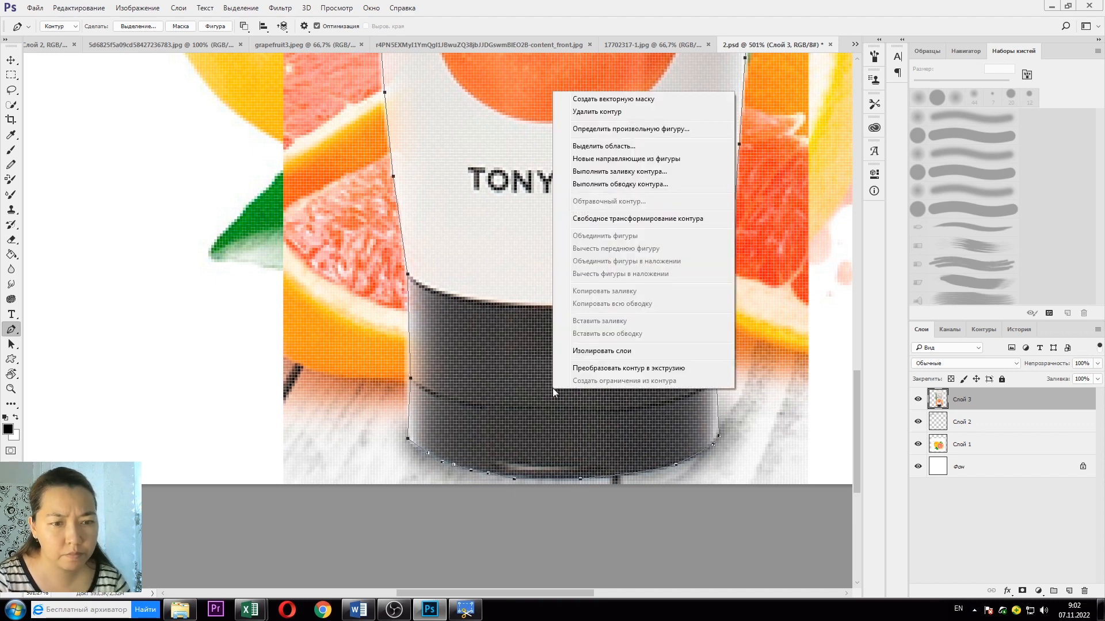
click(609, 146)
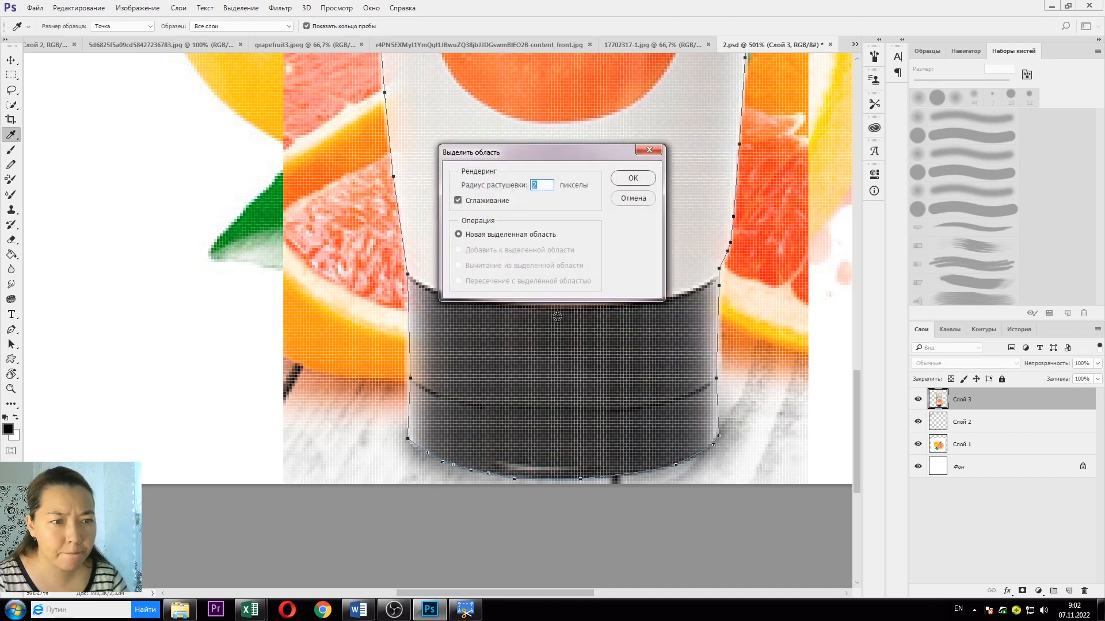
click(635, 178)
scroll(439, 130, down, 5)
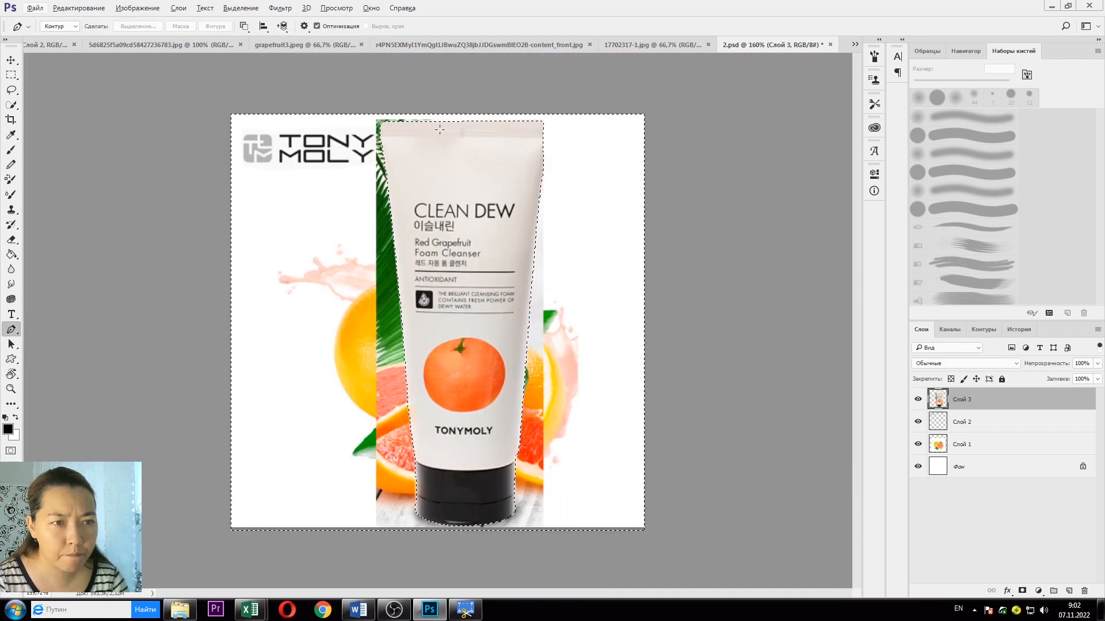
Step: Invert the selection and add a layer mask, then undo the mask
click(241, 9)
click(247, 53)
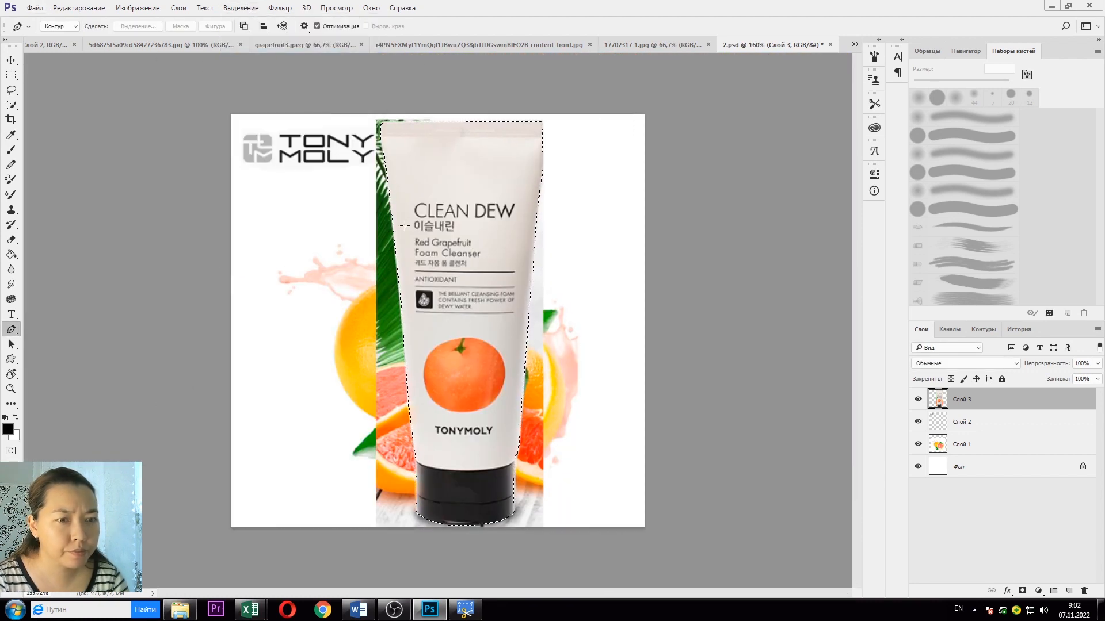
click(1023, 591)
scroll(393, 247, up, 3)
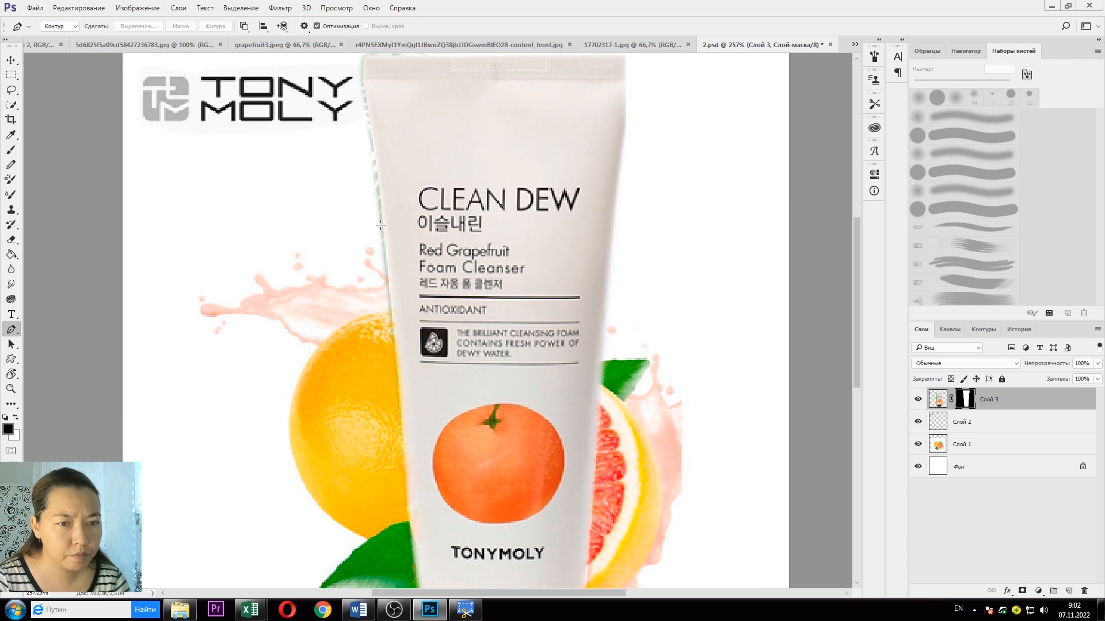
scroll(379, 186, up, 1)
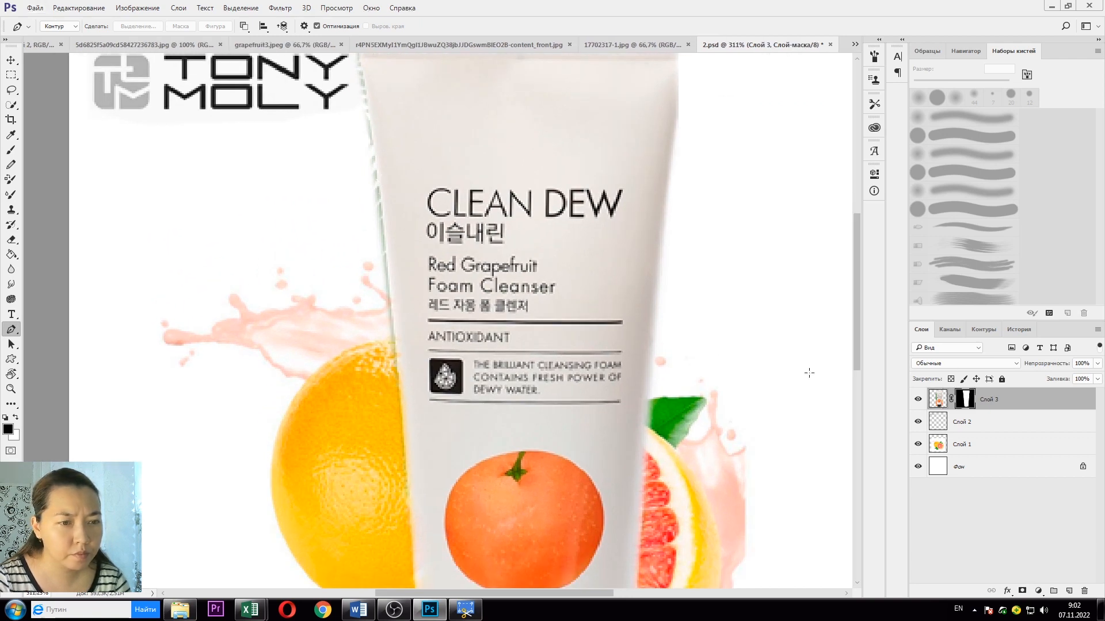
scroll(606, 355, down, 3)
key(ctrl+z)
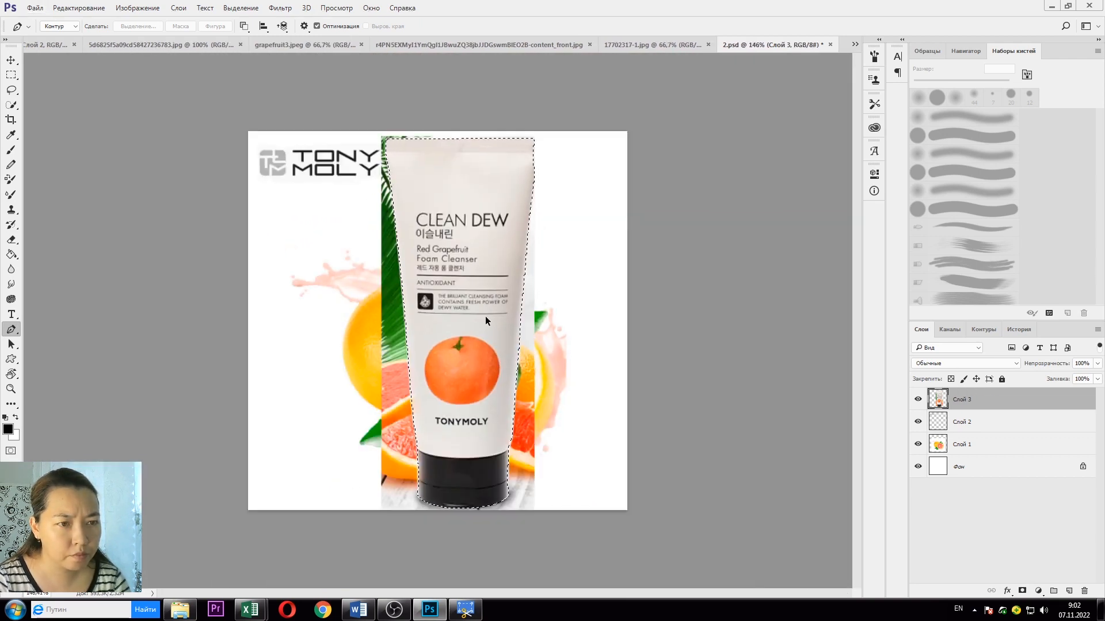
Step: Deselect, then remake the selection from the tube path with a 1-pixel feather radius
right_click(437, 267)
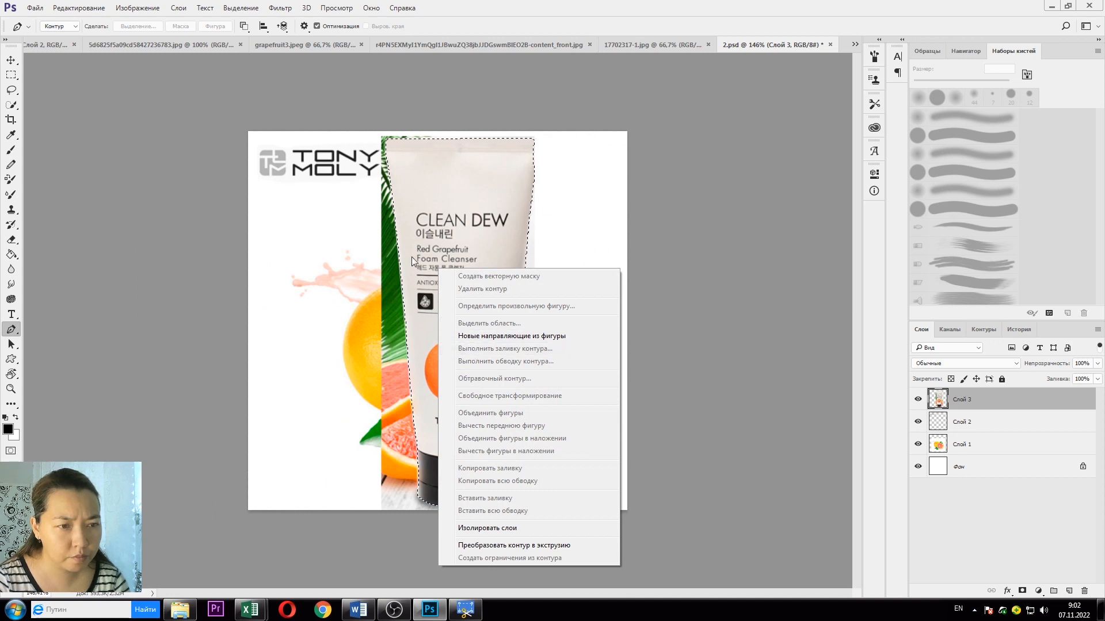
click(416, 241)
key(ctrl+d)
right_click(416, 239)
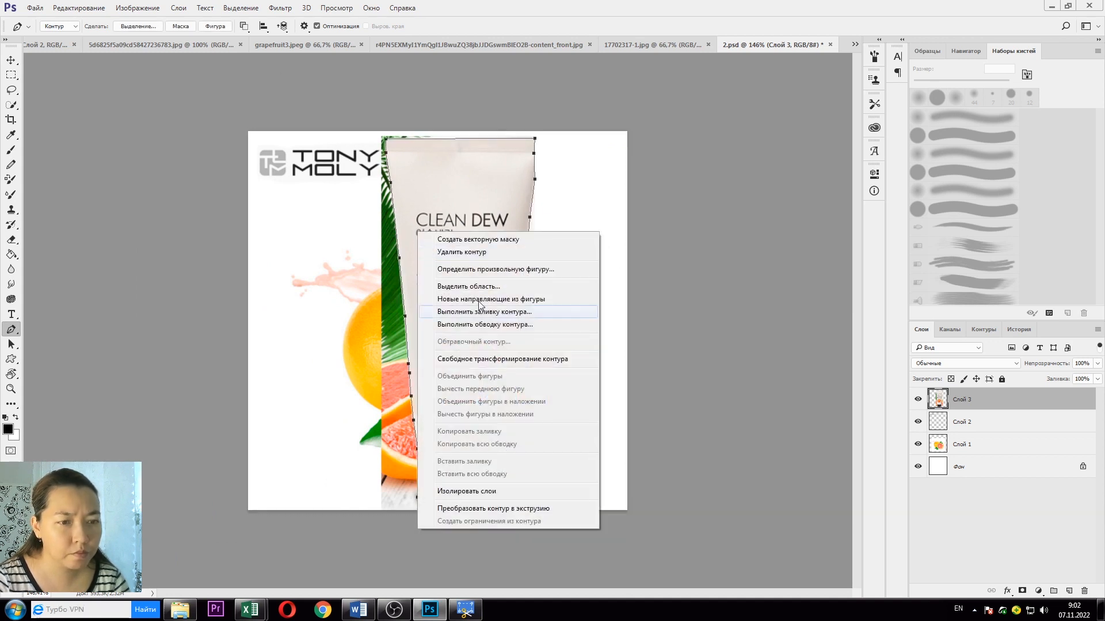
click(491, 288)
text(1)
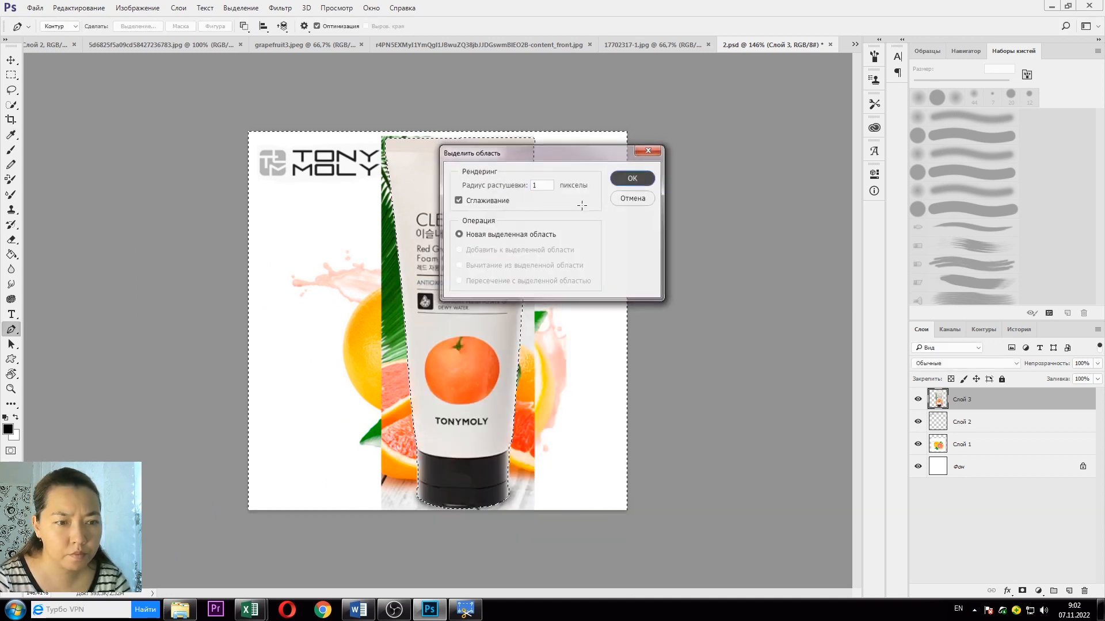
click(633, 178)
Step: Add a layer mask to Слой 3 from the tube selection
click(241, 8)
key(Escape)
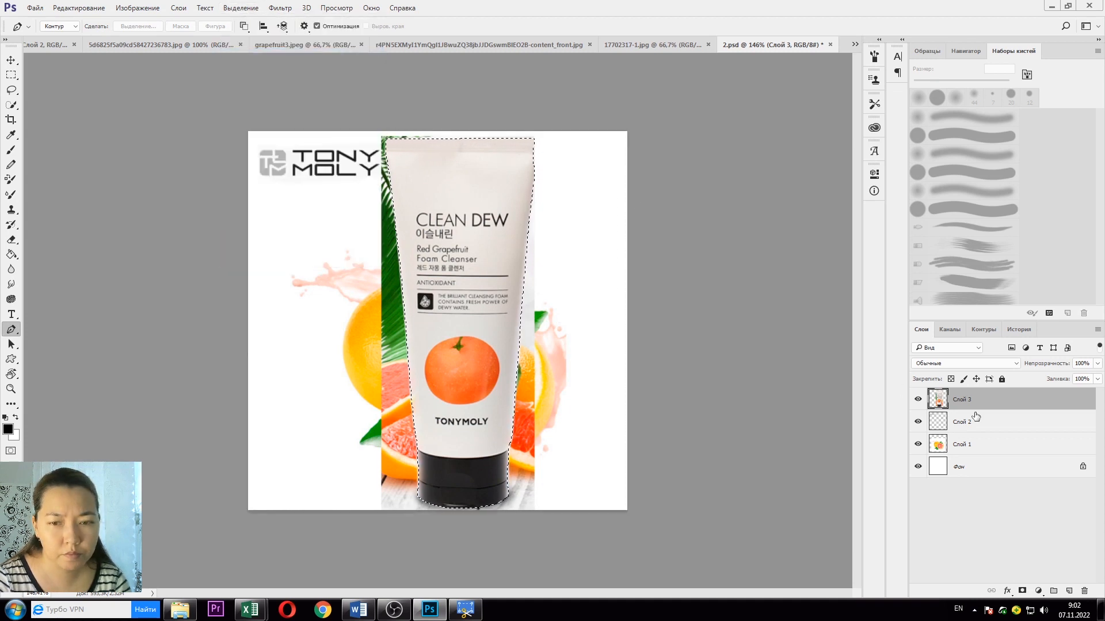
click(1022, 591)
scroll(454, 274, up, 5)
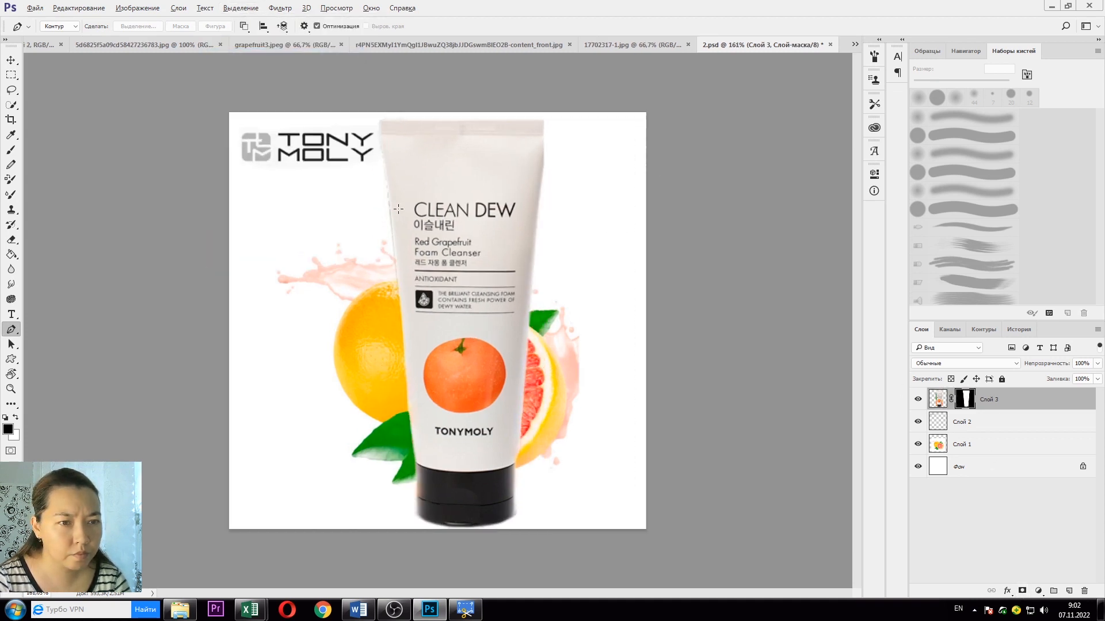
Step: Undo a stray mask dab and set the brush to a 10 px soft round tip
click(11, 150)
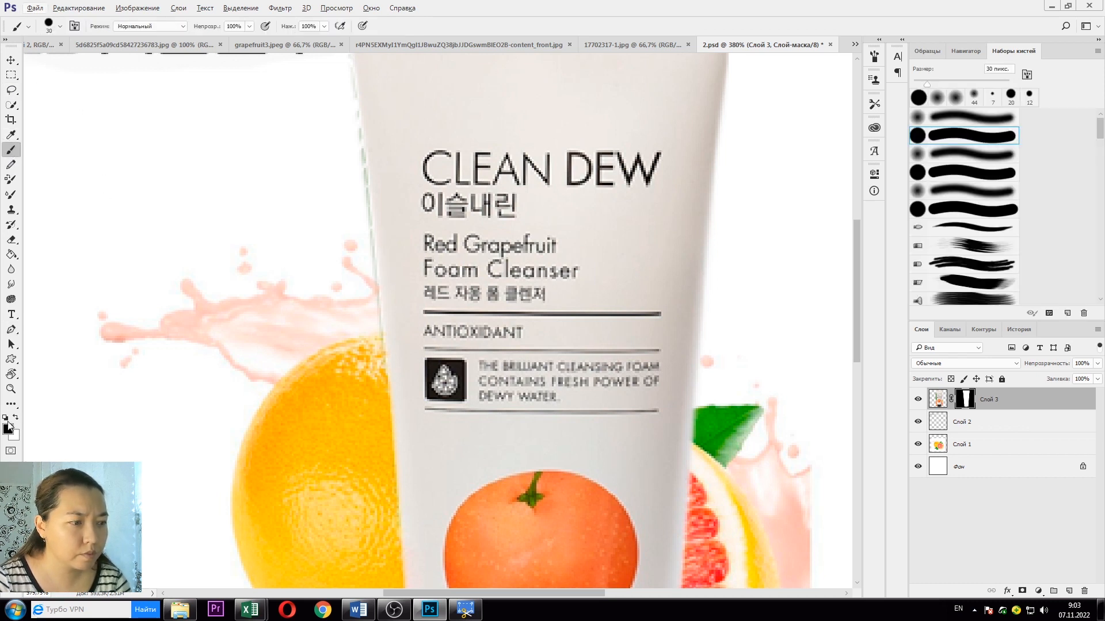
scroll(336, 226, up, 2)
click(378, 187)
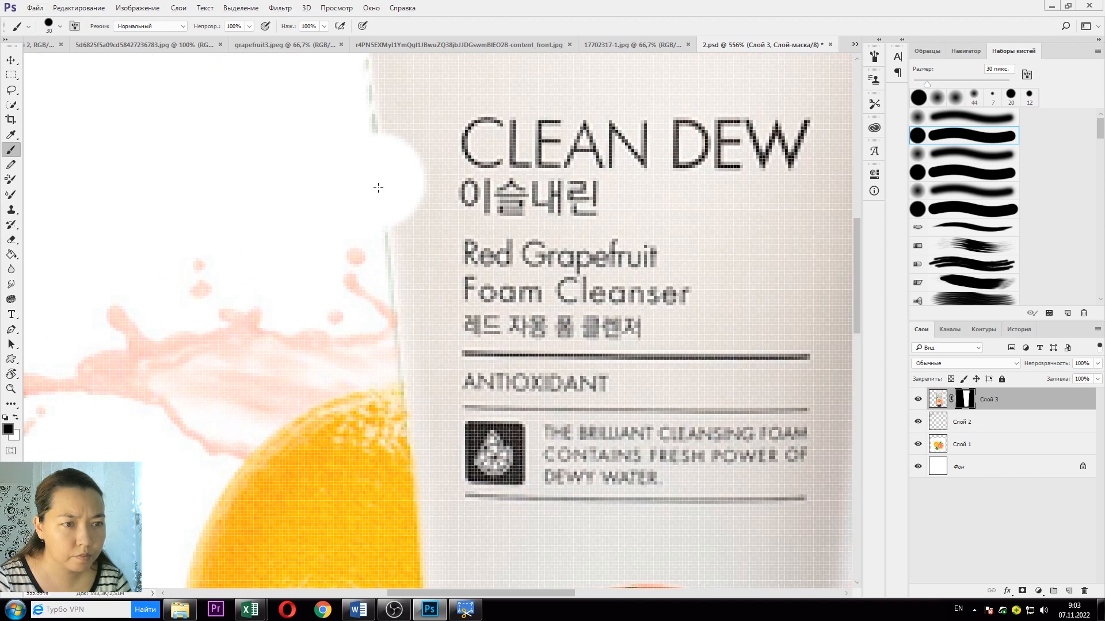
key(ctrl+z)
click(60, 27)
drag(75, 64, 68, 63)
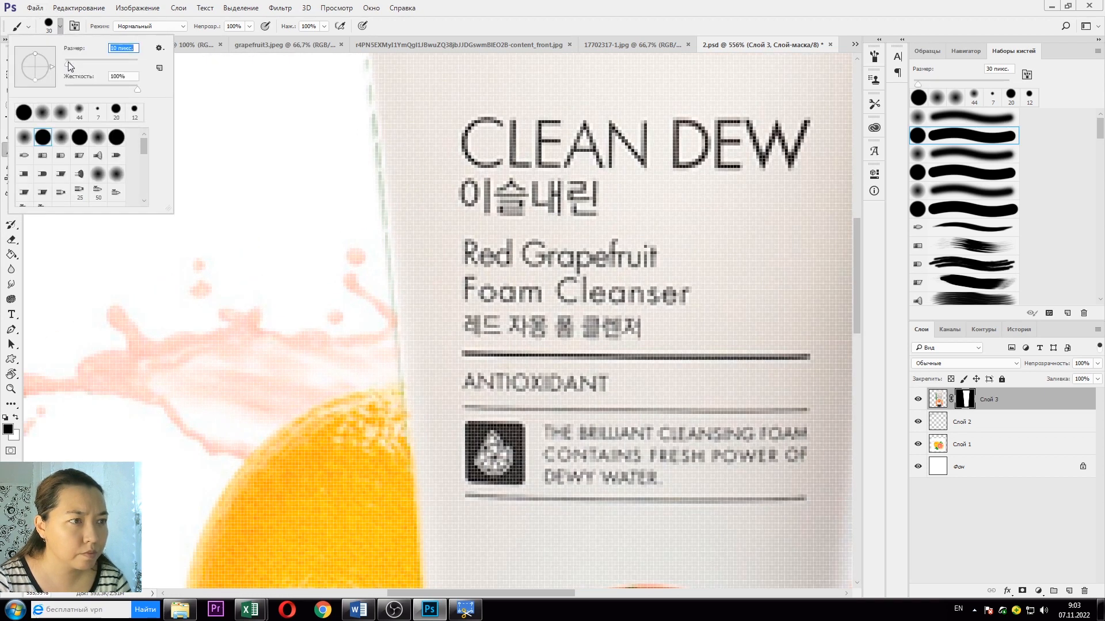
double_click(23, 138)
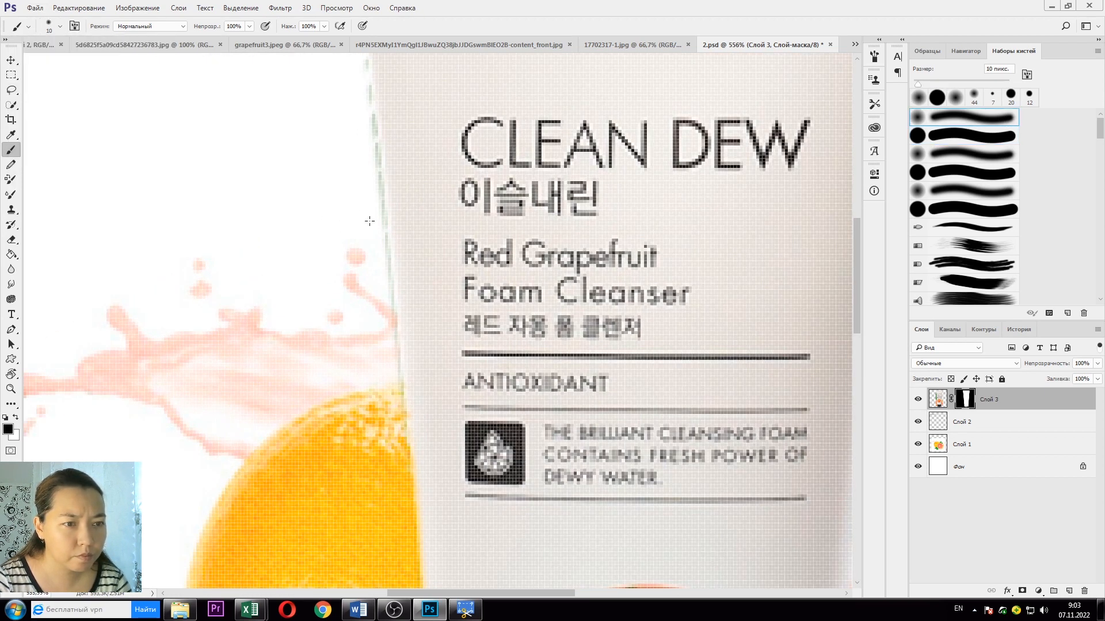
Step: Paint black on the mask along the tube's left edge to remove the greenish fringe
drag(376, 212, 368, 170)
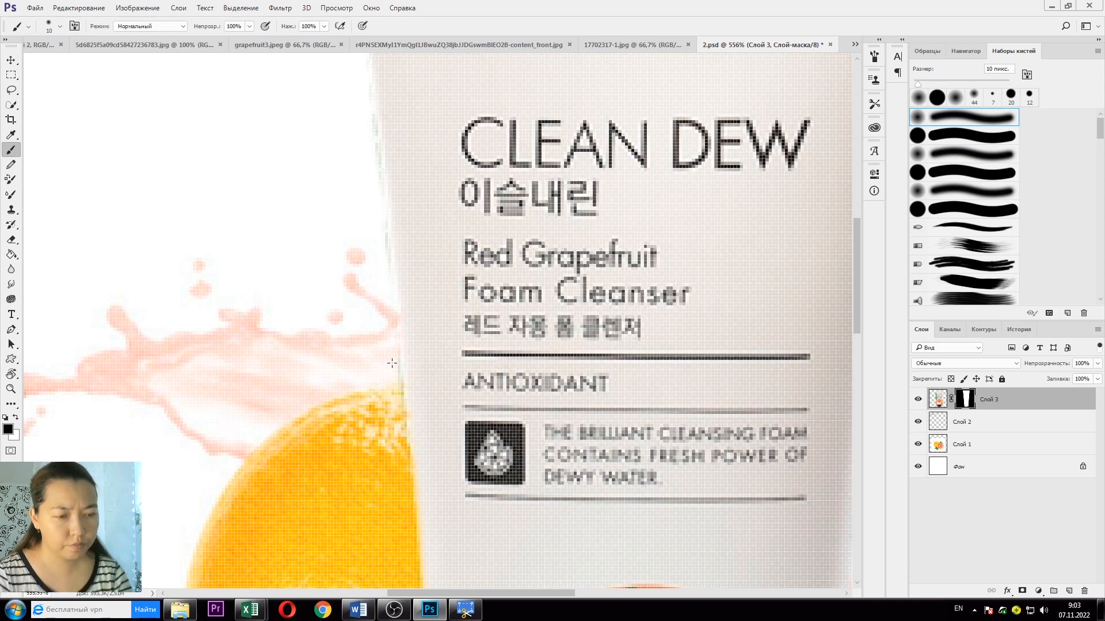
scroll(392, 363, up, 5)
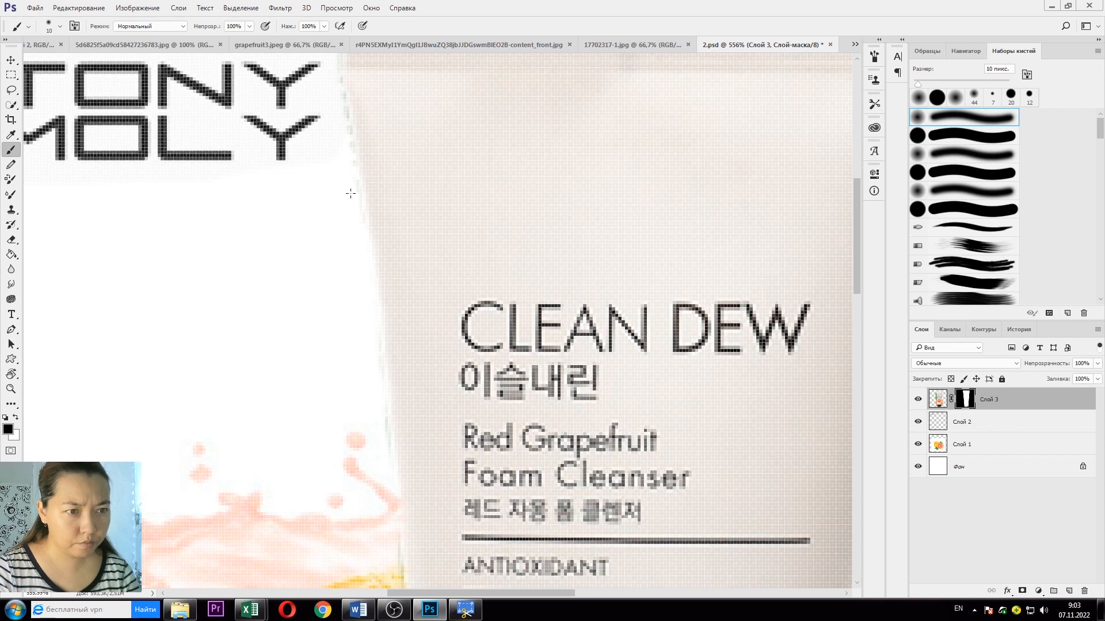
scroll(329, 70, up, 3)
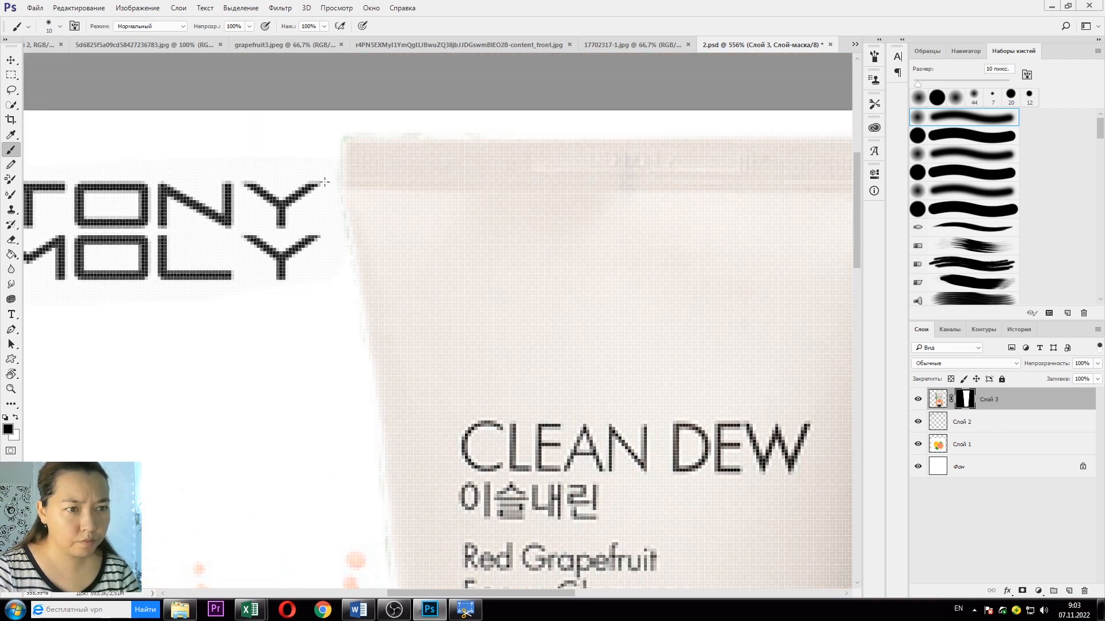
scroll(485, 123, down, 5)
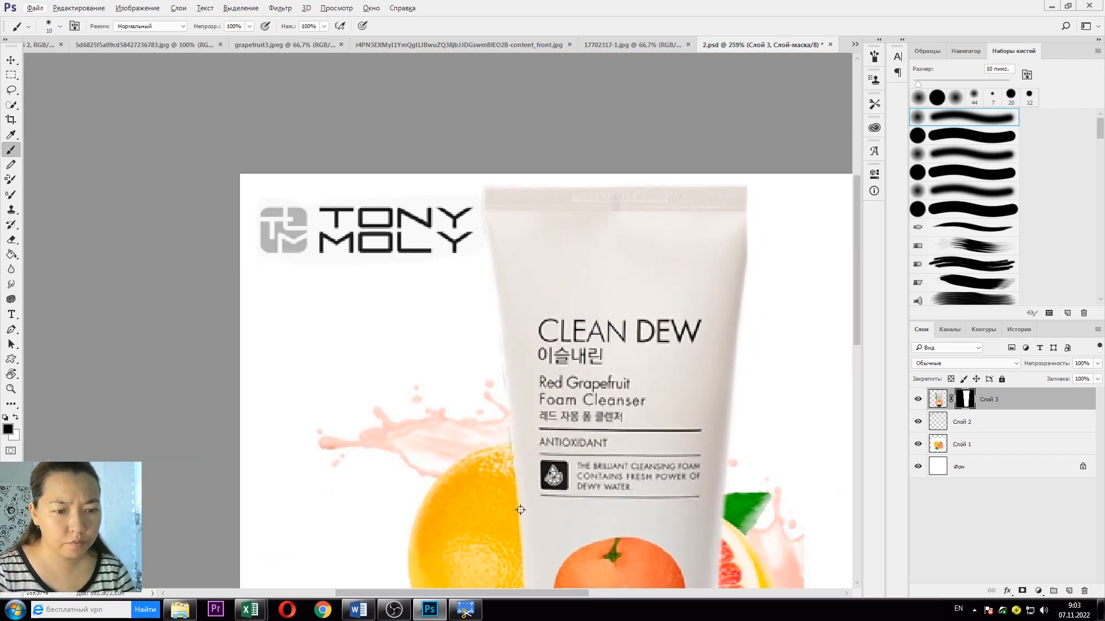
scroll(530, 498, up, 4)
scroll(530, 497, up, 1)
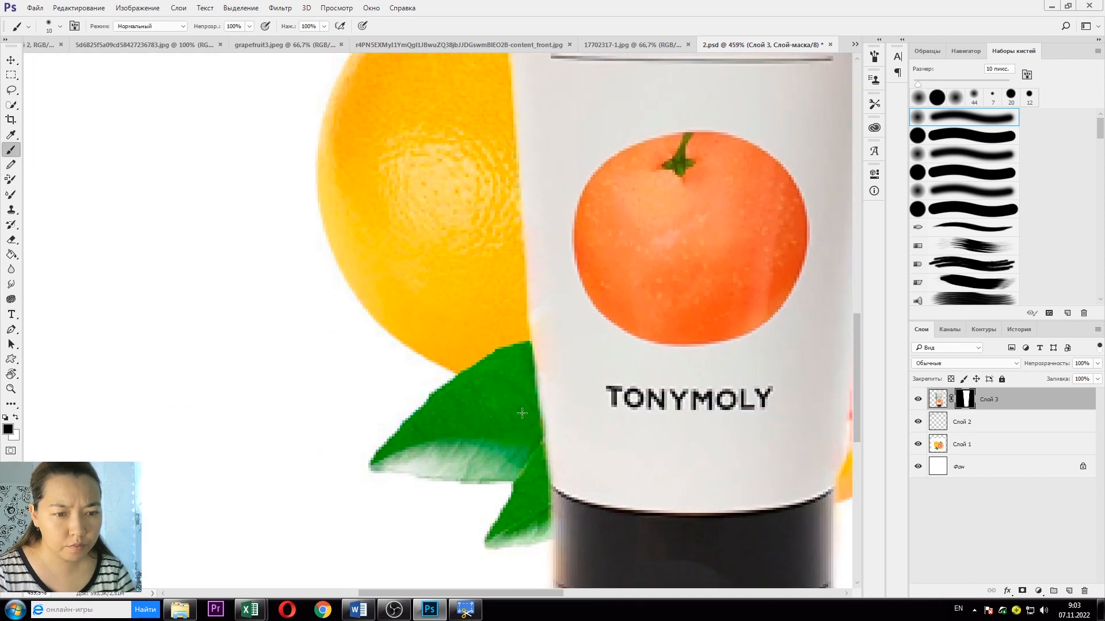
scroll(511, 249, down, 4)
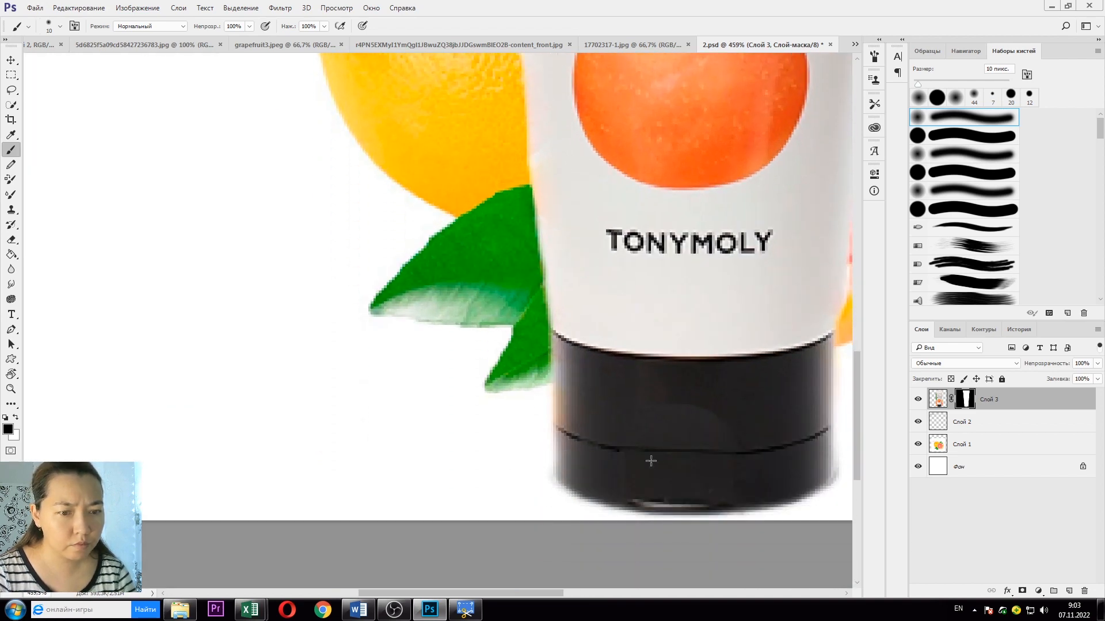
click(937, 403)
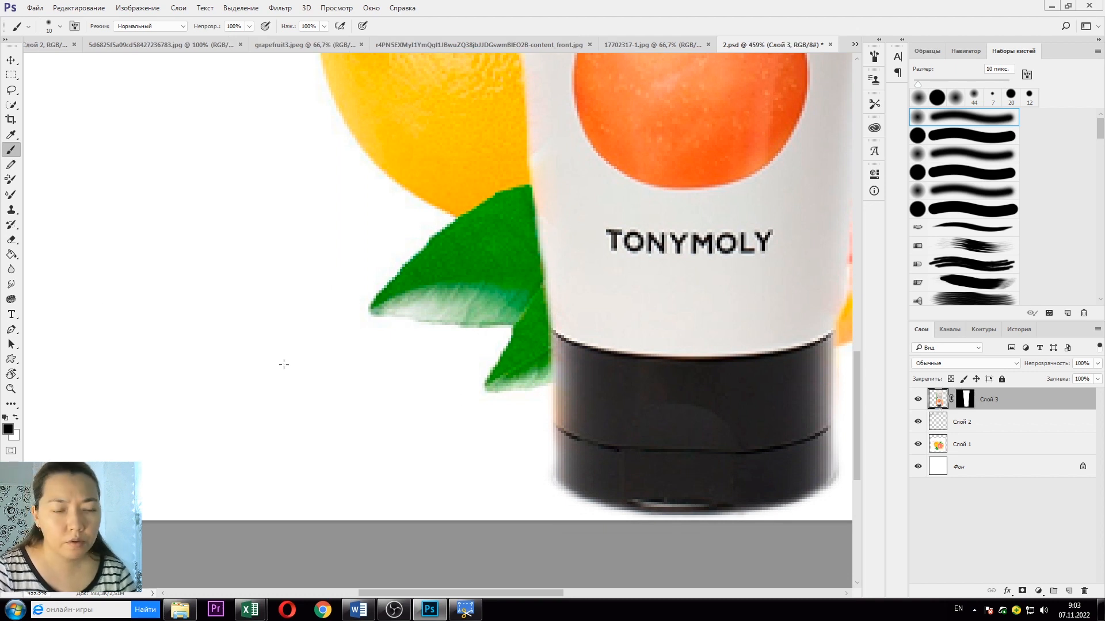
Step: Lasso the left edge of the tube's black cap and copy it to a new layer
click(13, 77)
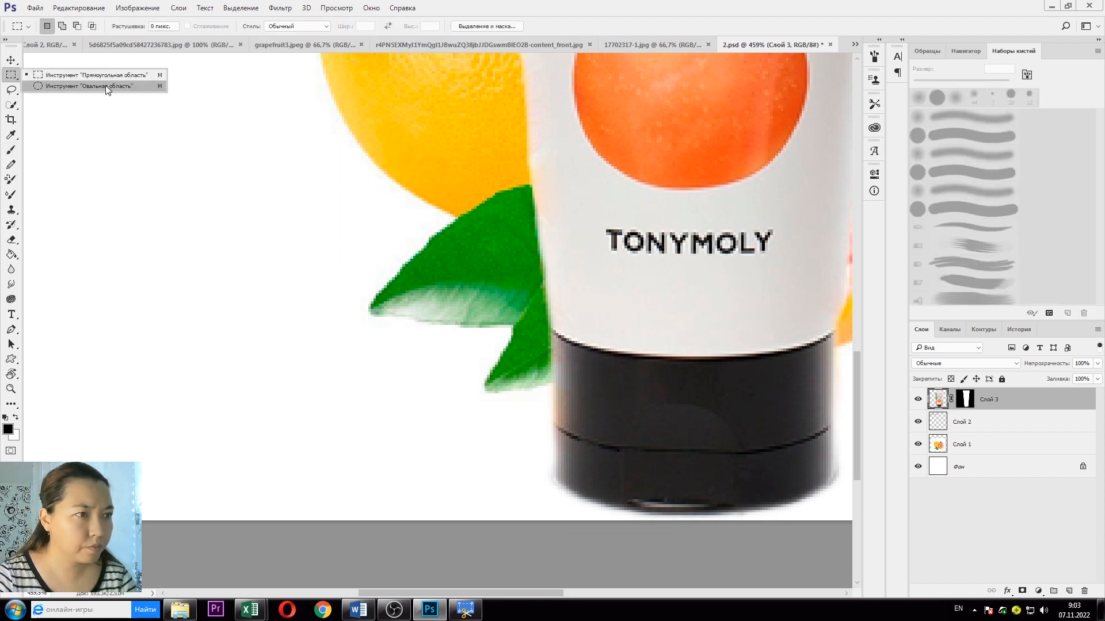
click(12, 92)
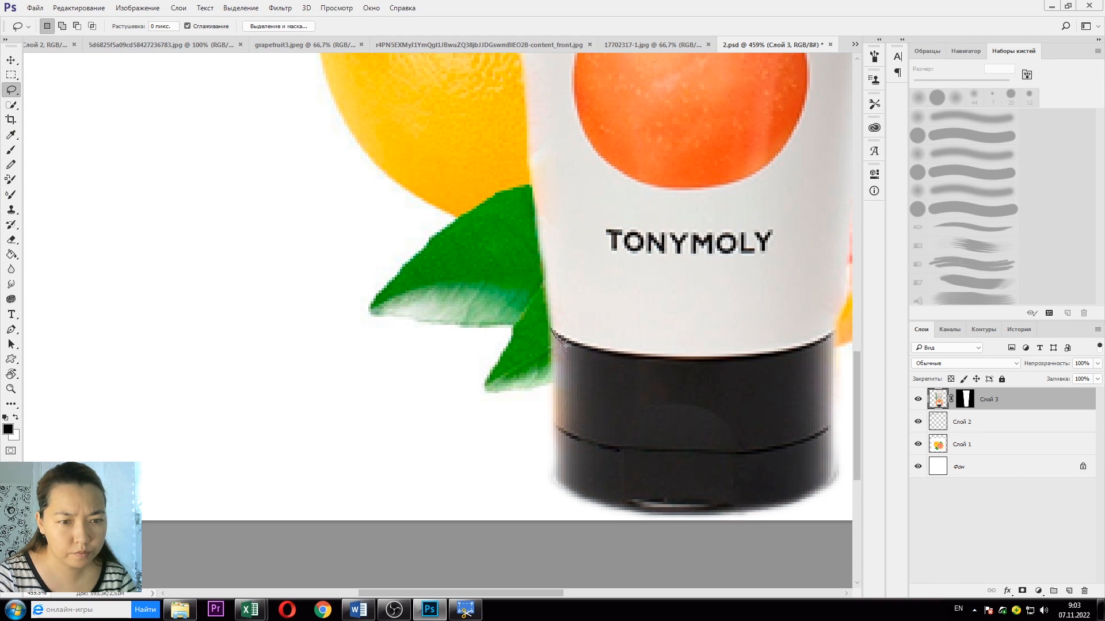
mouse_move(565, 344)
mouse_down()
mouse_move(579, 371)
mouse_move(578, 441)
mouse_move(575, 473)
mouse_move(555, 494)
mouse_move(540, 383)
mouse_up()
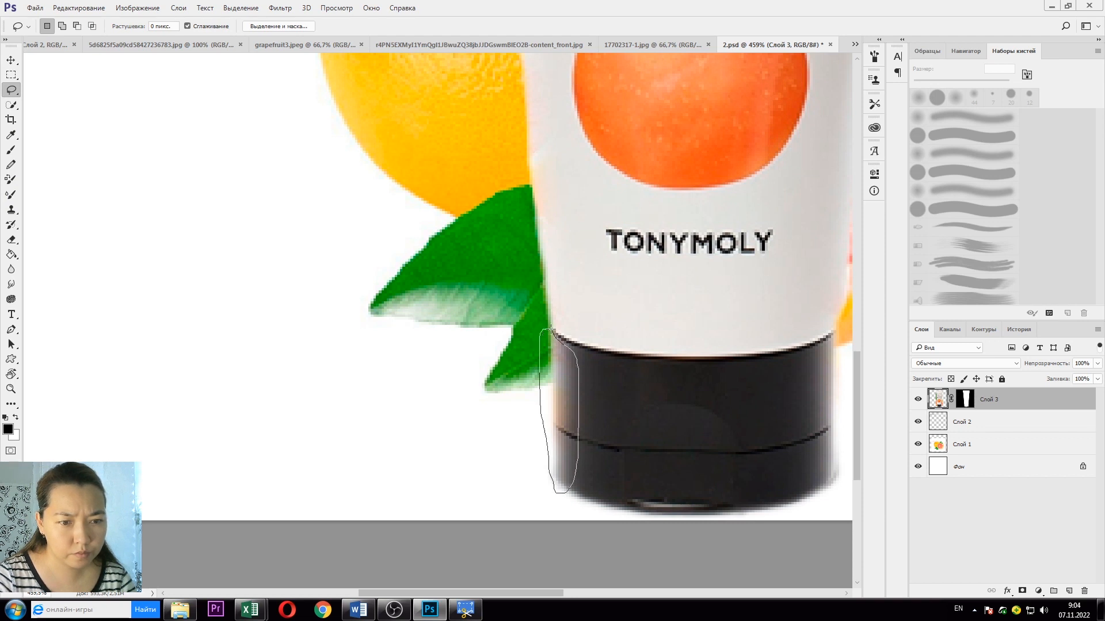
drag(550, 328, 552, 331)
right_click(558, 408)
click(592, 249)
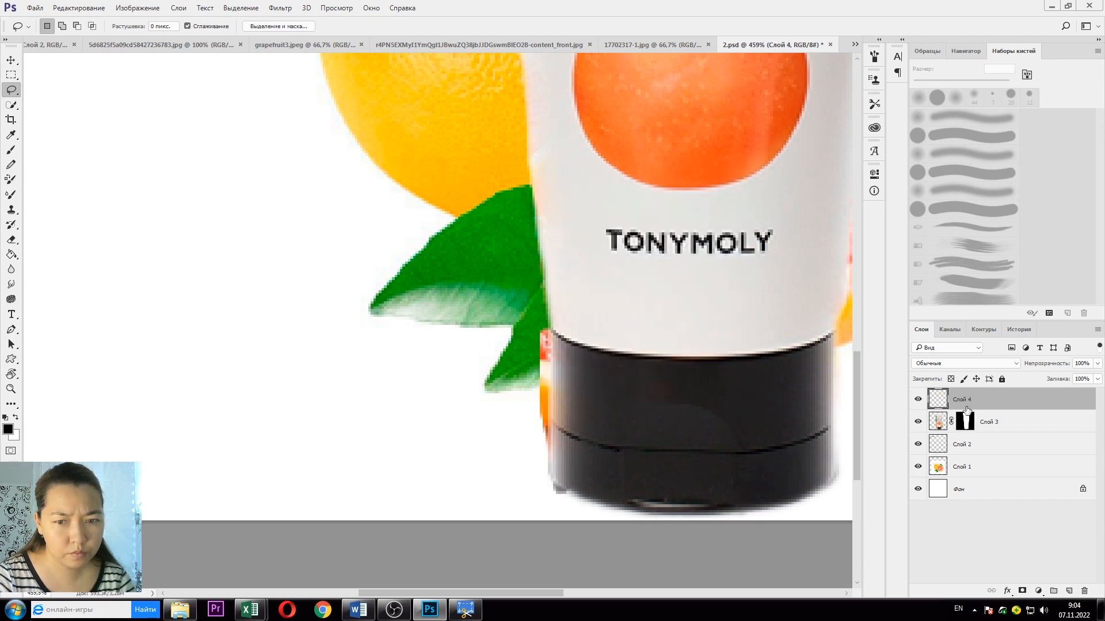
Step: Mask the new cap-edge layer to the tube's shape
drag(968, 420, 967, 410)
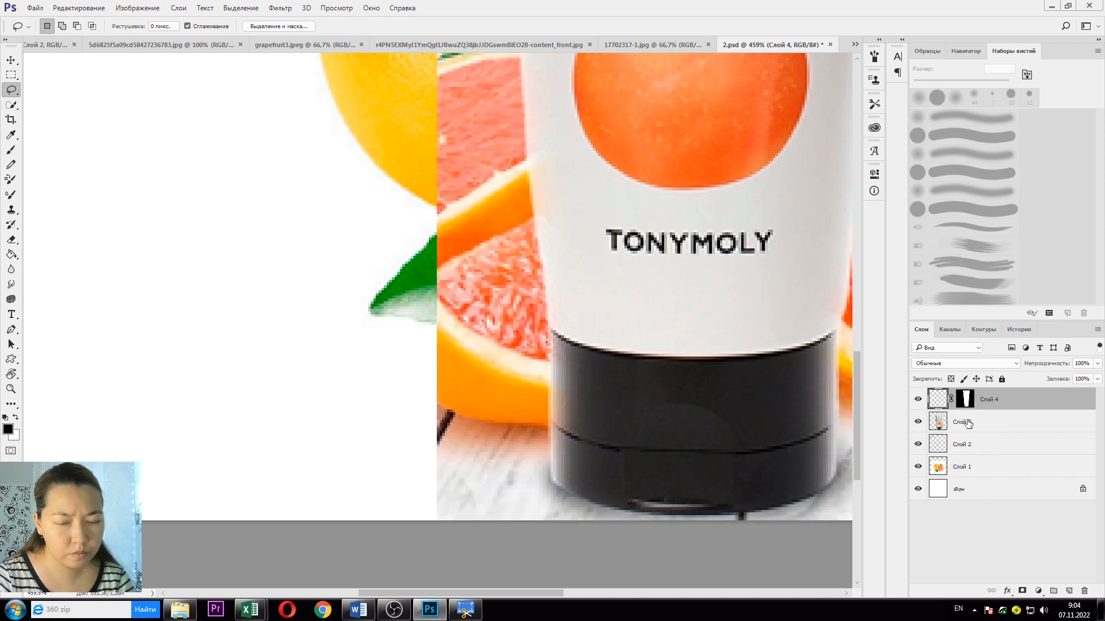
right_click(967, 406)
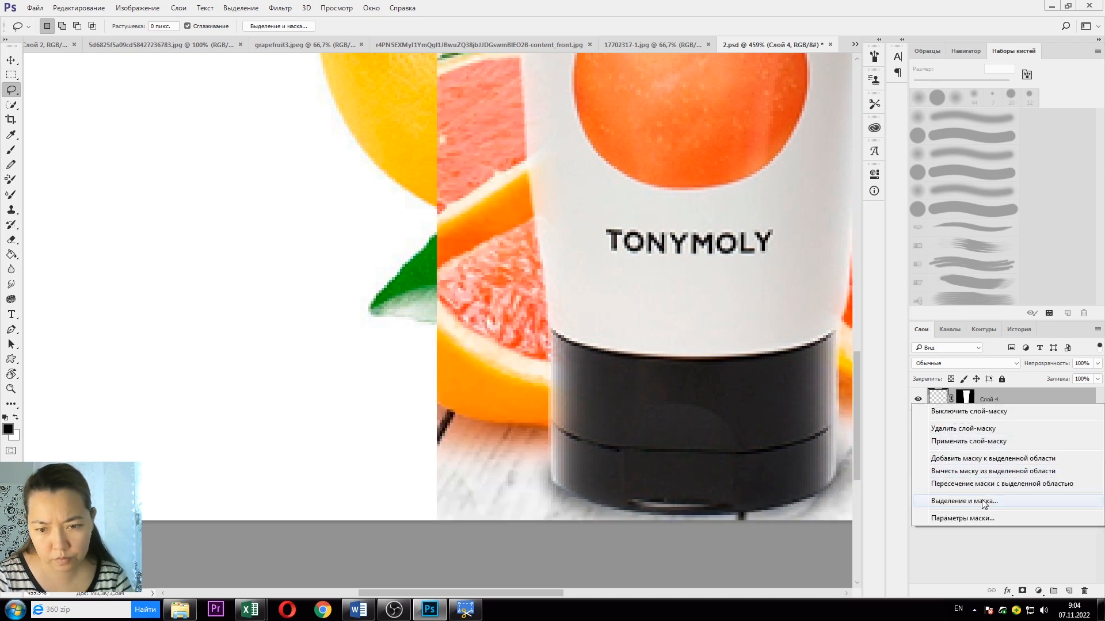
click(968, 400)
drag(969, 403, 971, 425)
ctrl+click(965, 422)
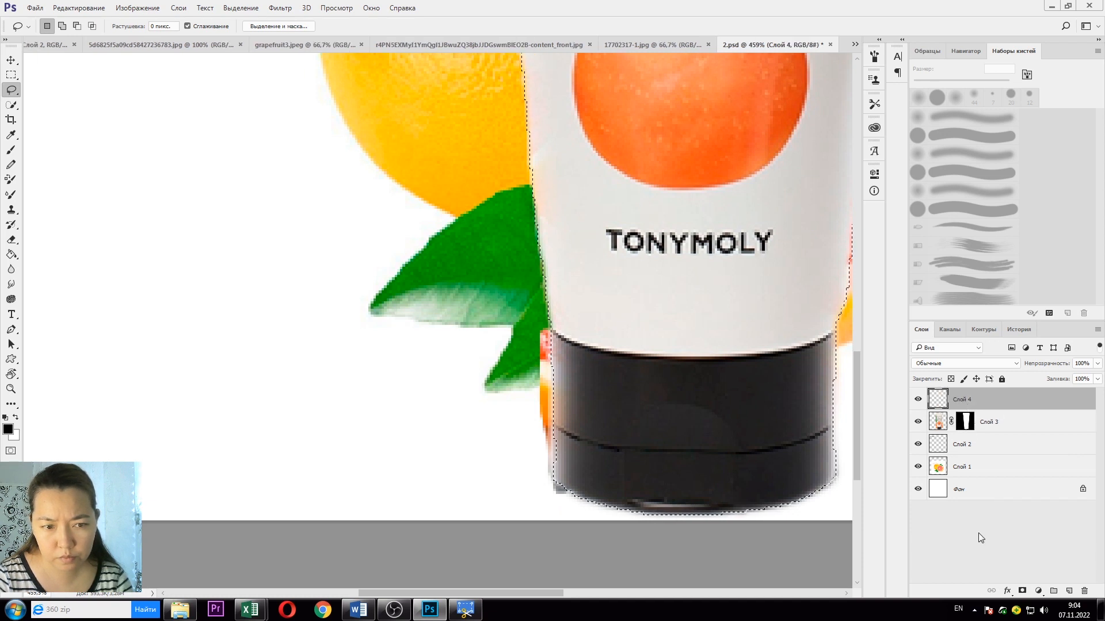
click(1022, 591)
right_click(932, 399)
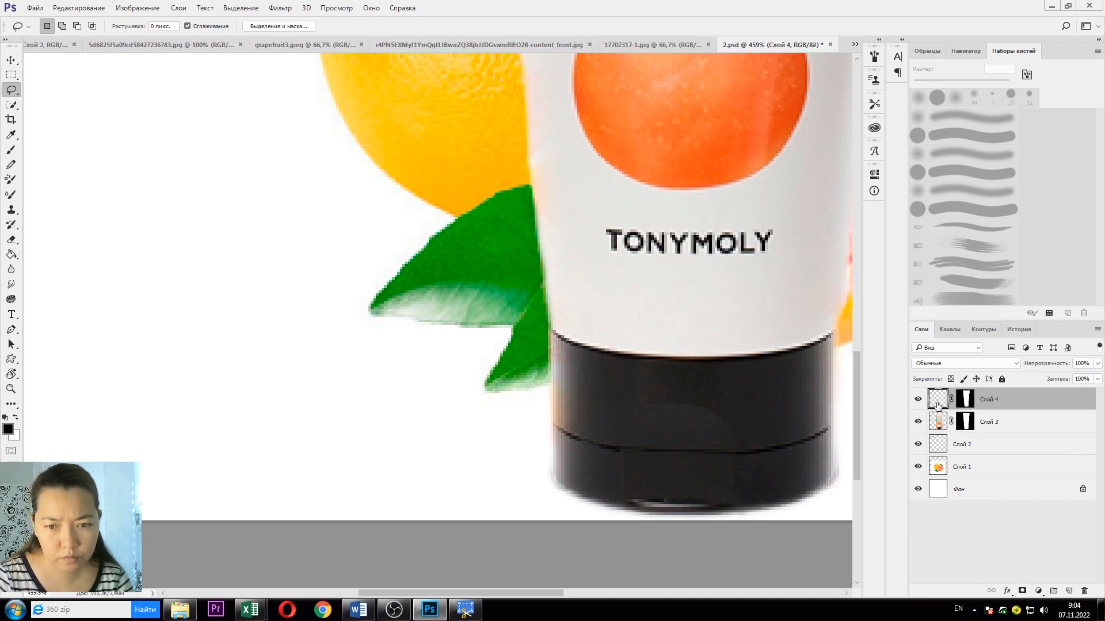
click(163, 16)
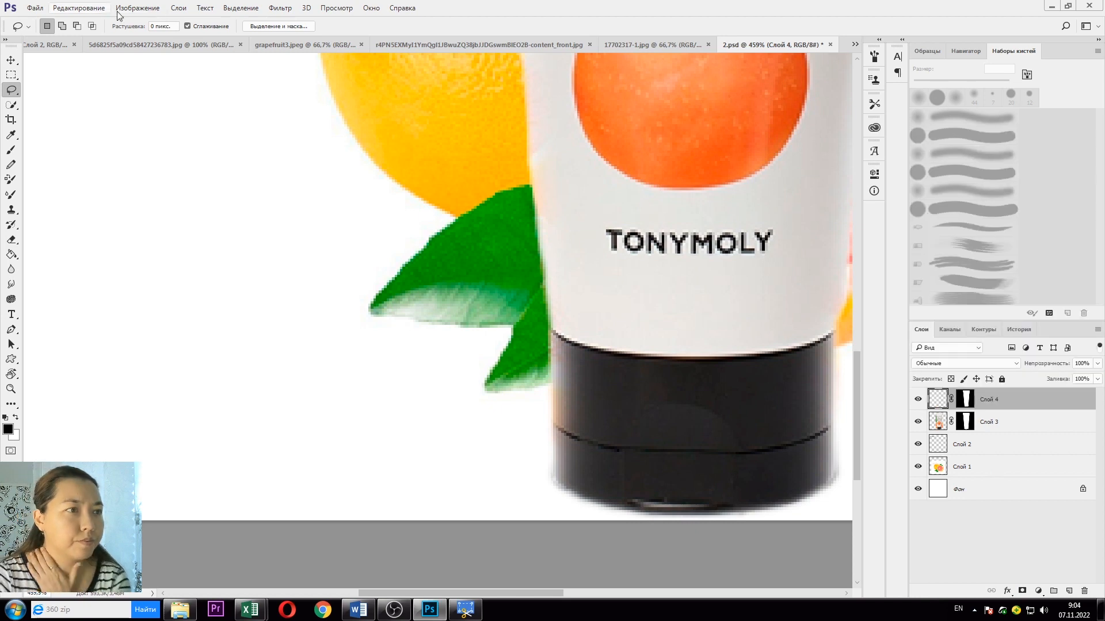
Step: Apply a Black & White adjustment to remove the tint from the cap edge
click(123, 8)
mouse_move(149, 37)
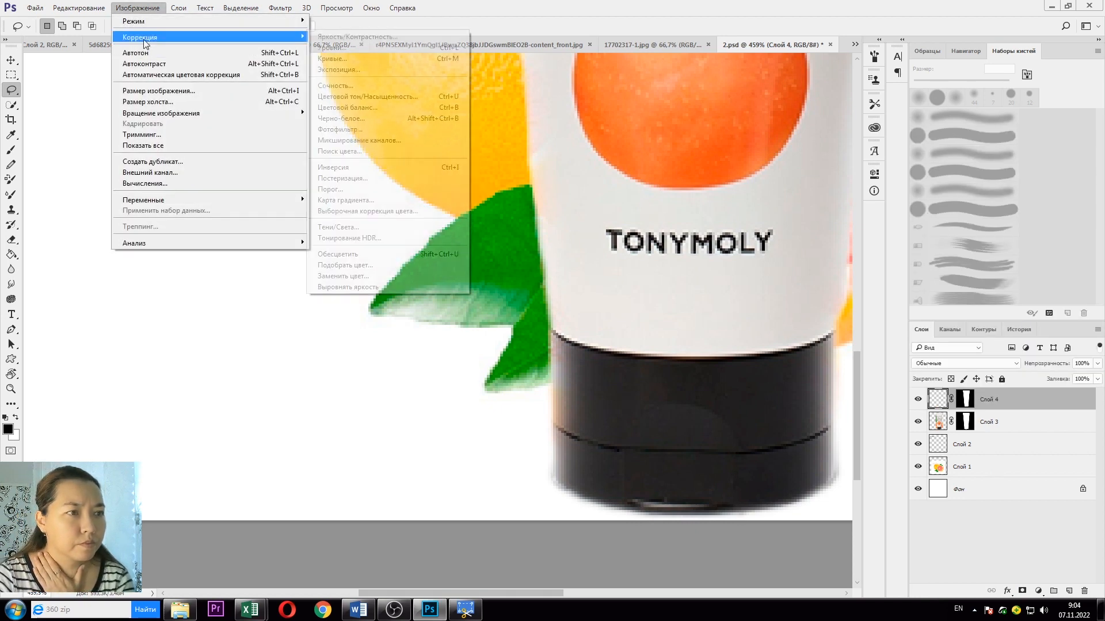
click(372, 119)
click(959, 123)
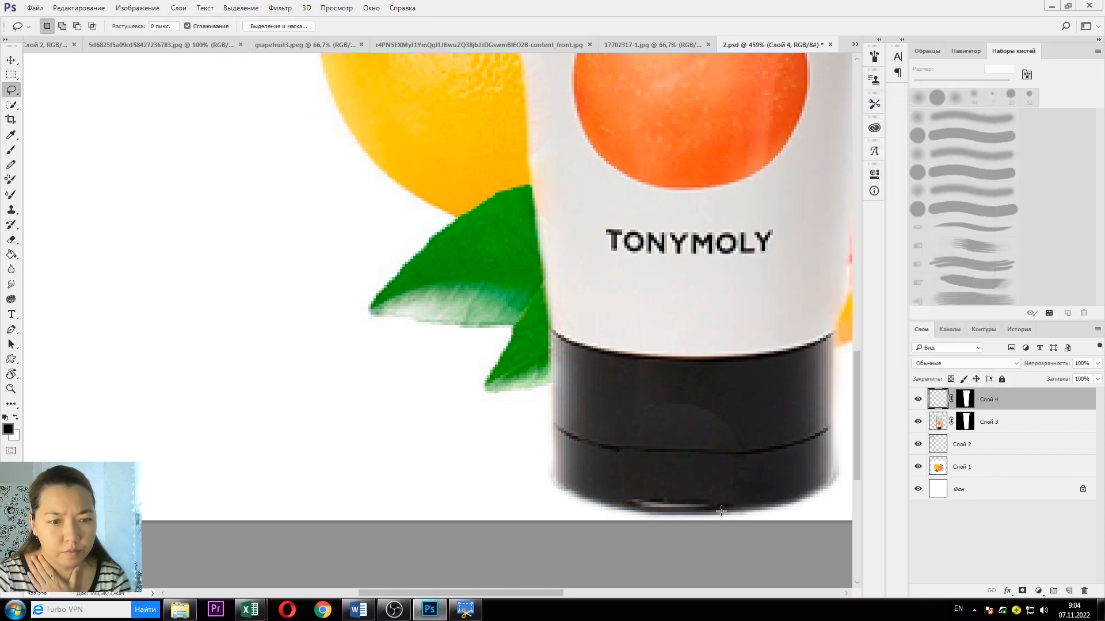
click(918, 421)
click(917, 421)
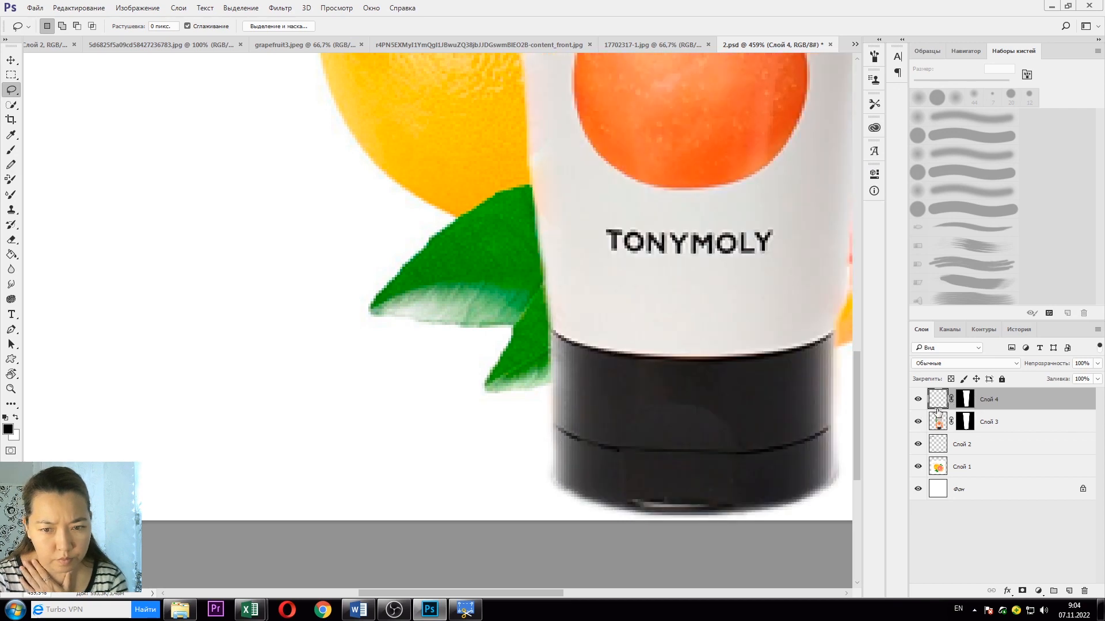
Step: Merge the cap fix down into the tube layer, applying the mask, and save the card
right_click(937, 409)
click(1015, 413)
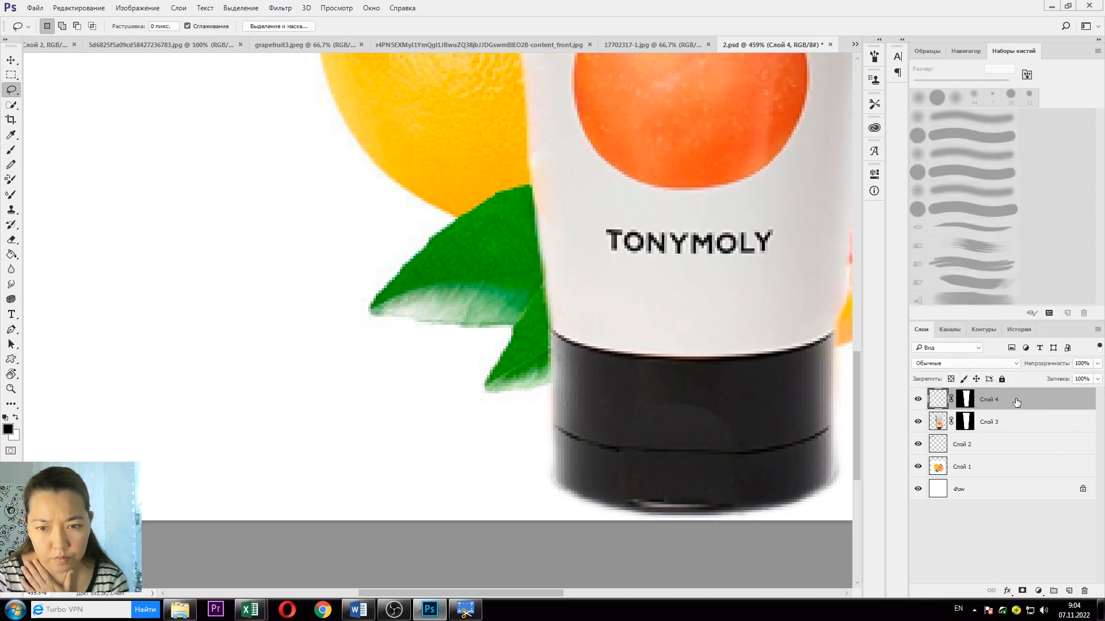
right_click(1015, 400)
click(912, 417)
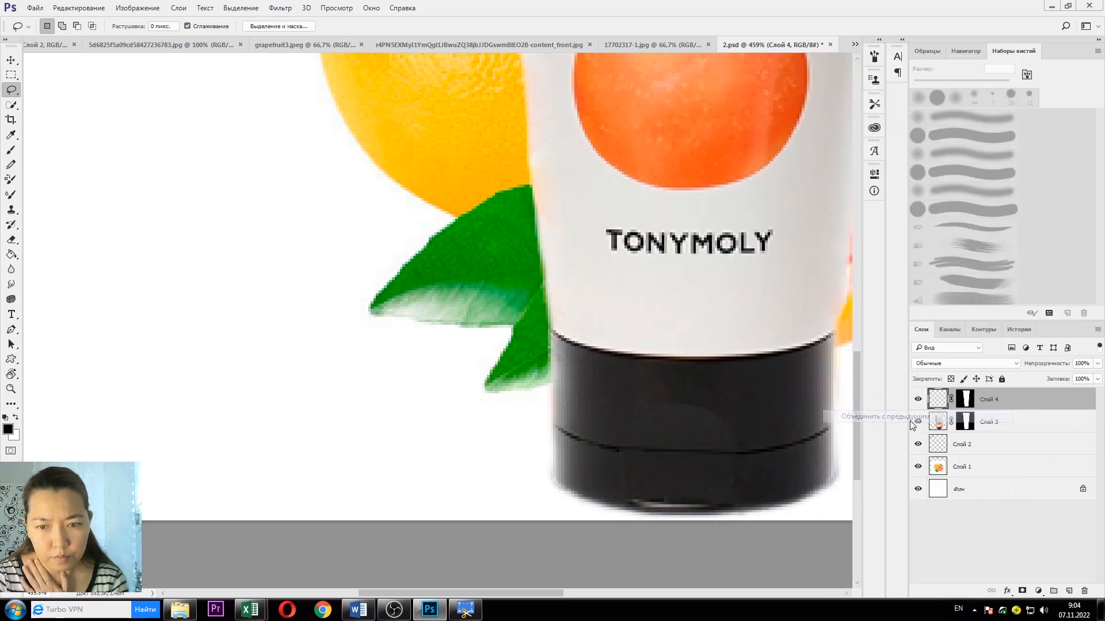
click(535, 231)
scroll(622, 338, down, 5)
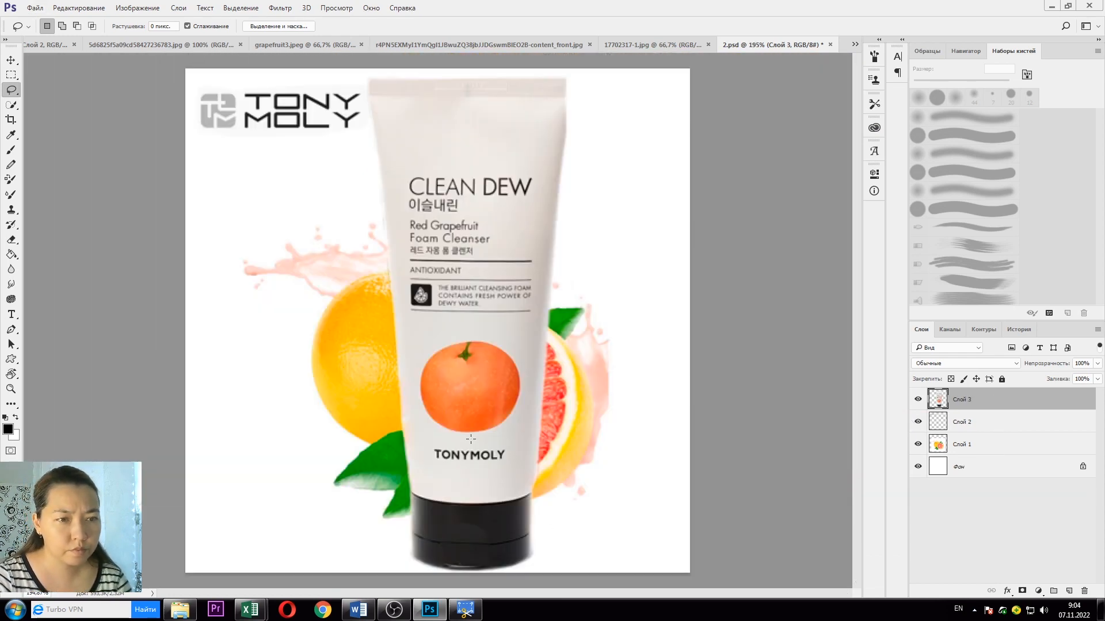
scroll(453, 169, up, 3)
scroll(477, 311, down, 3)
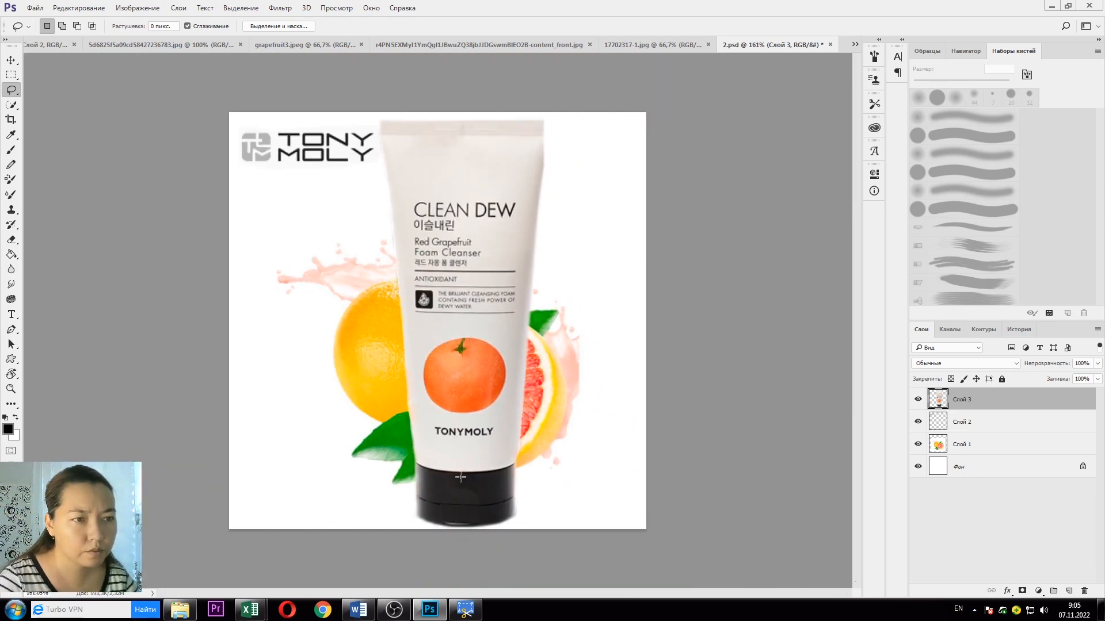
click(35, 8)
click(50, 123)
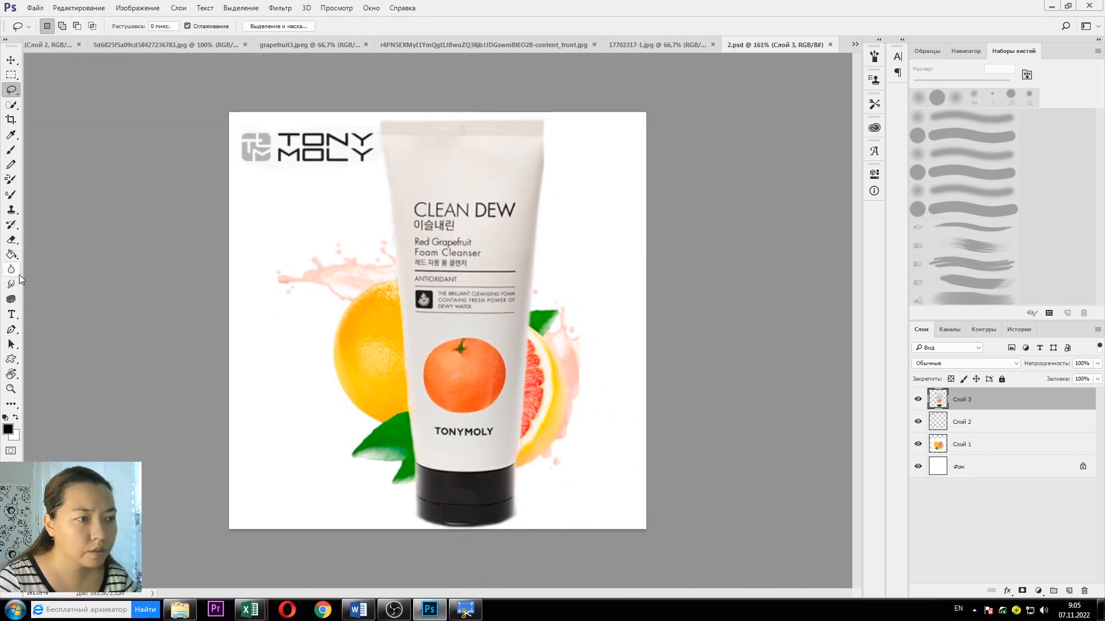
click(11, 315)
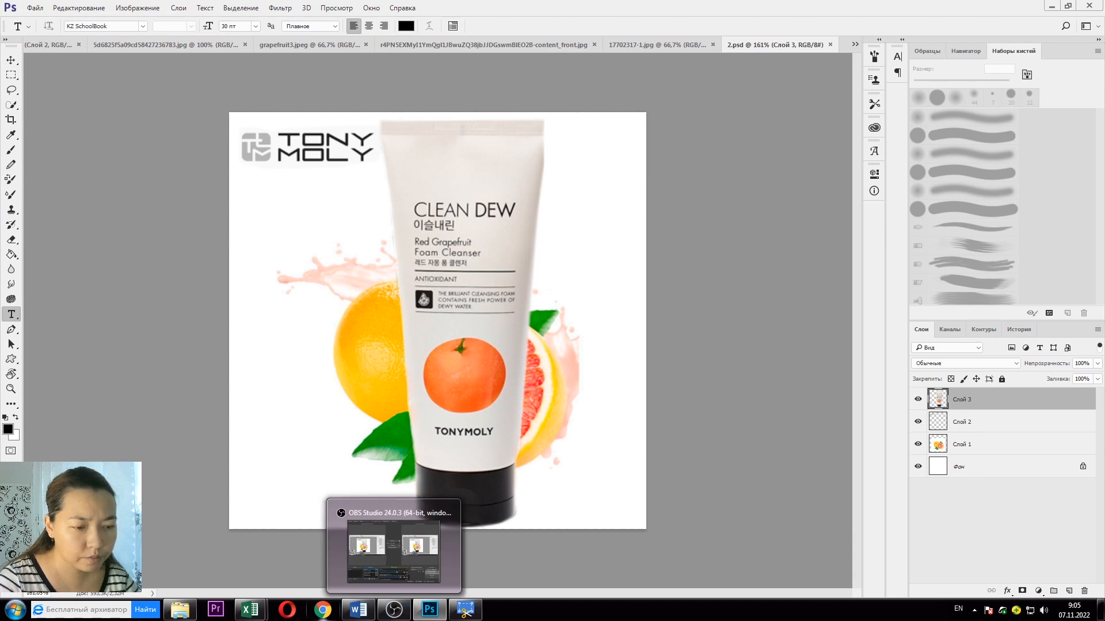
click(359, 609)
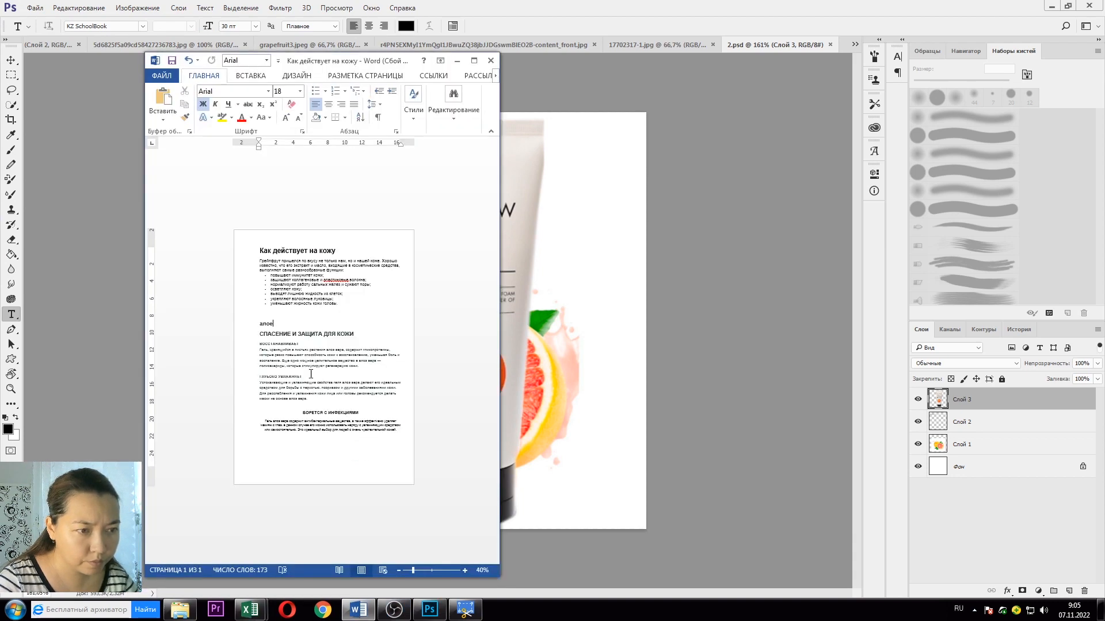
scroll(268, 268, up, 4)
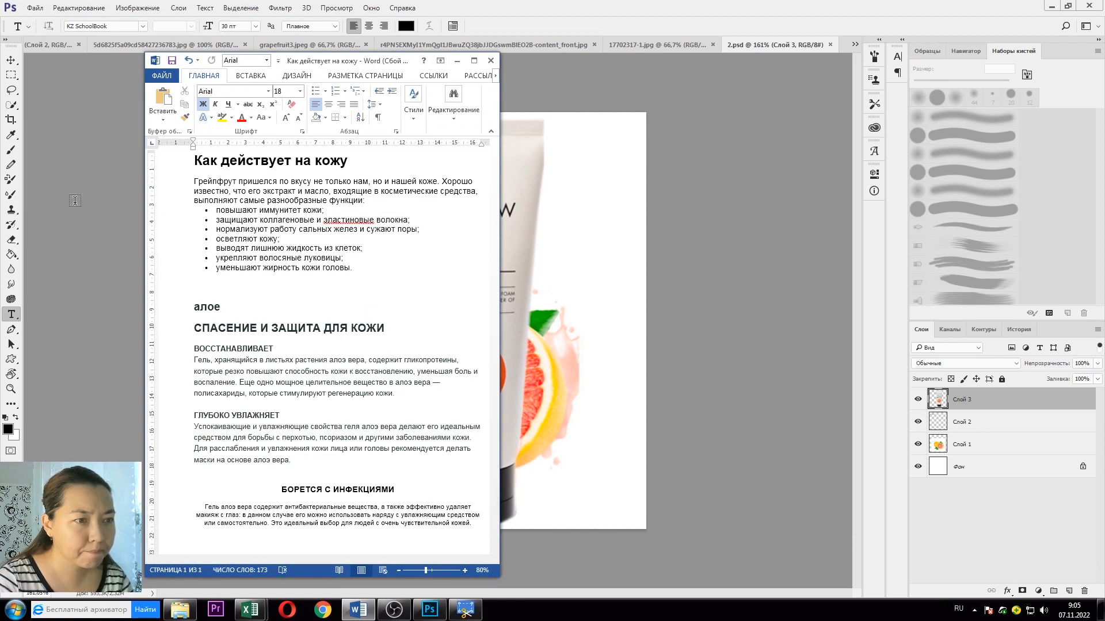
drag(217, 208, 323, 210)
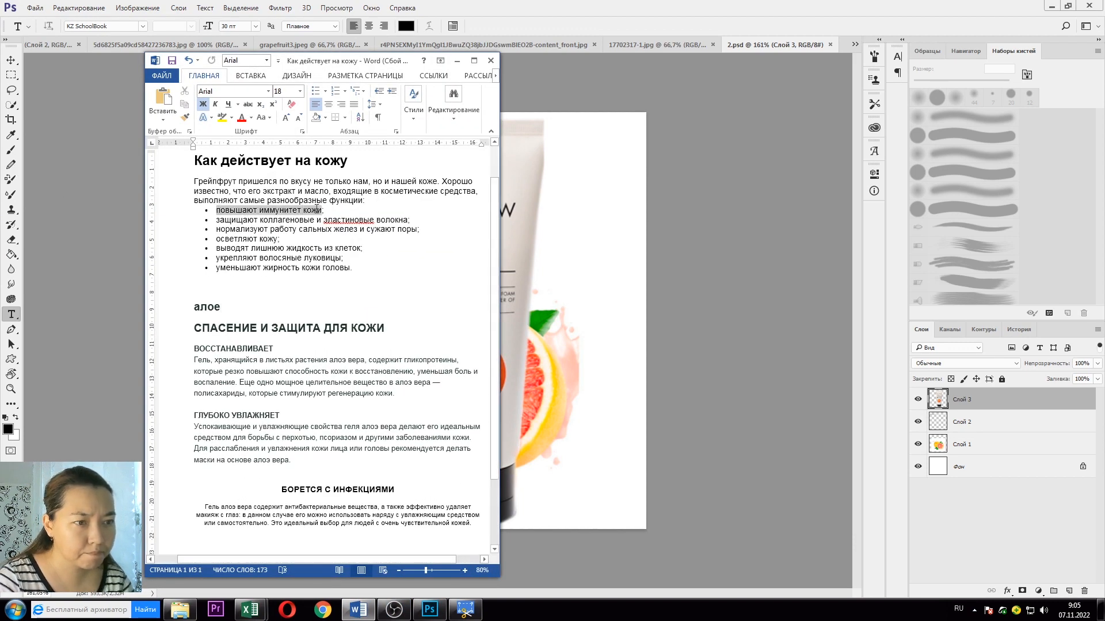
click(592, 284)
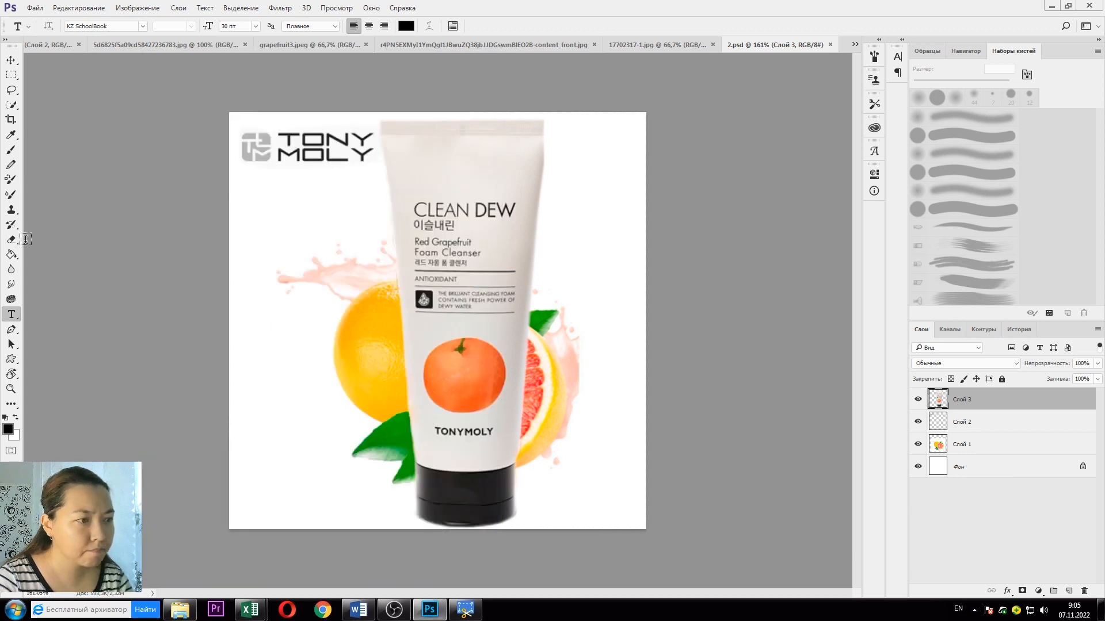
Step: Paste the benefit line as 14 pt text under the logo and shift the tube right
click(265, 215)
text(• повышают иммунитет кожи;)
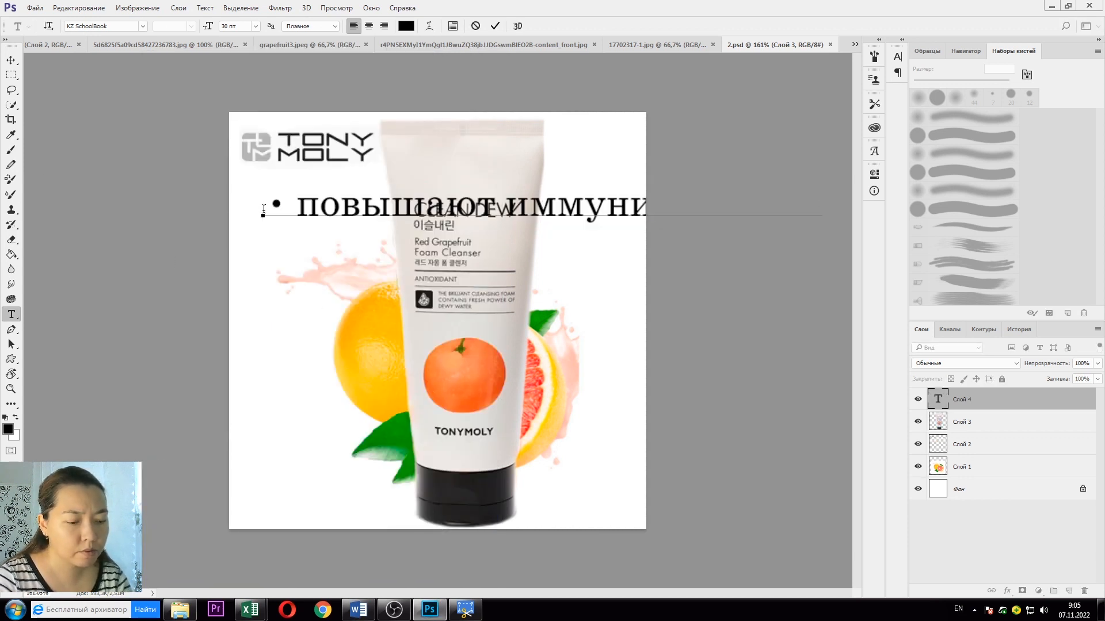
click(990, 409)
click(252, 27)
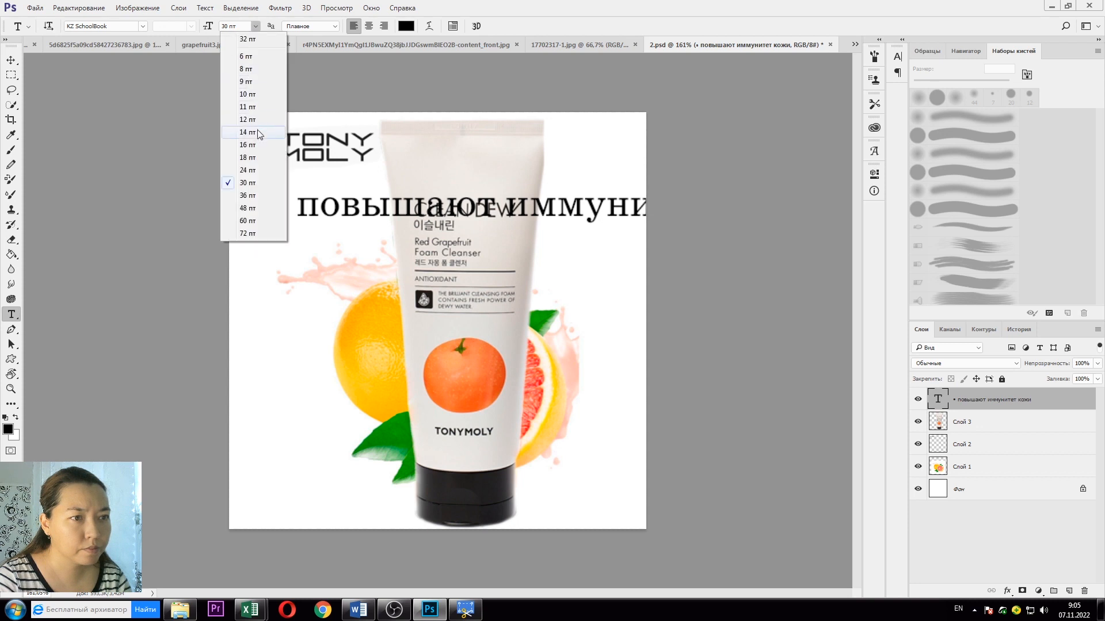
click(247, 133)
key(v)
drag(332, 214, 313, 195)
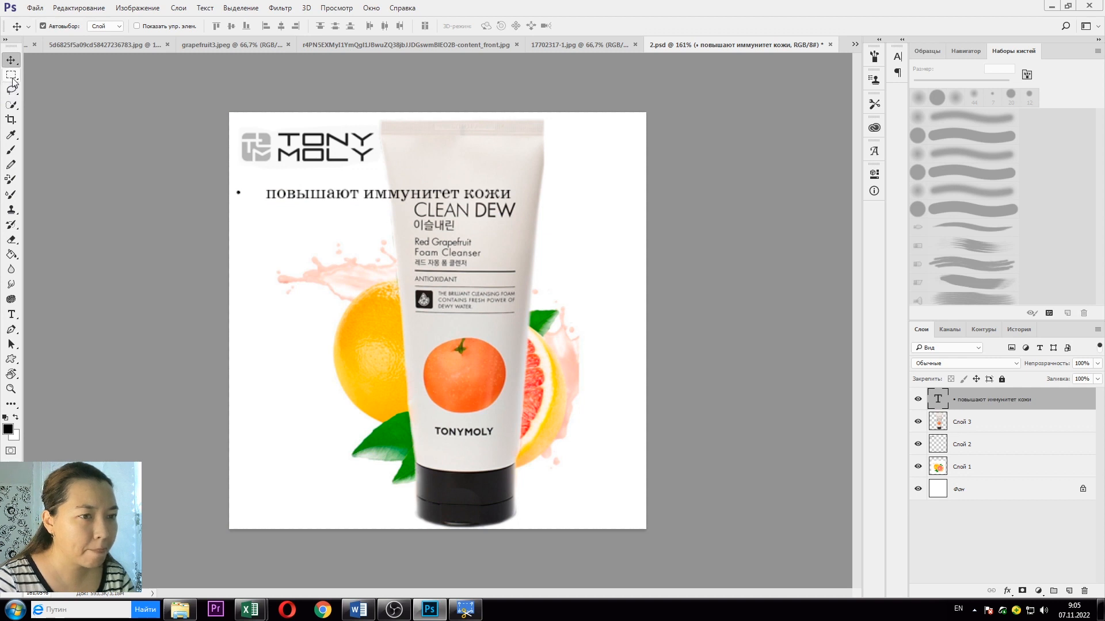
click(1009, 428)
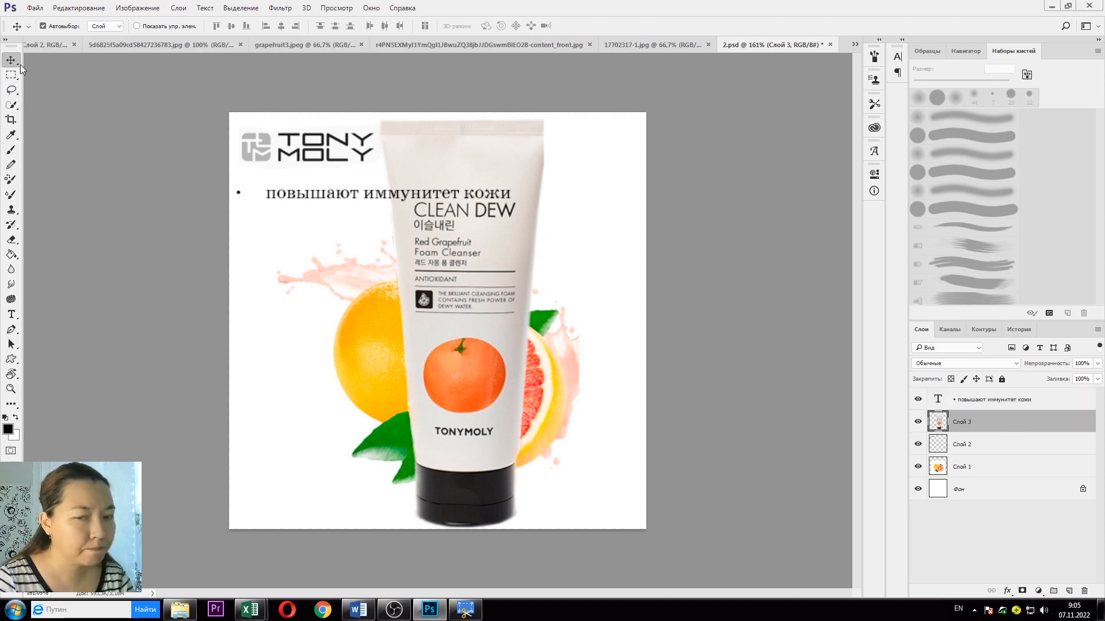
drag(509, 329, 549, 329)
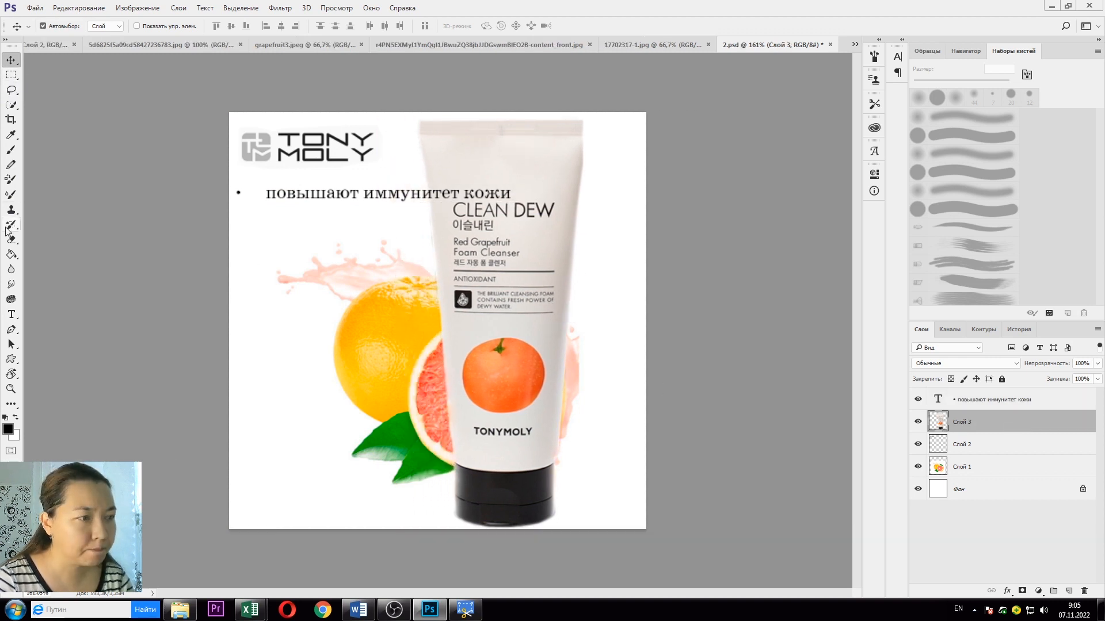
Step: Delete the bullet from «повышают иммунитет кожи» and nudge the line slightly right
click(11, 314)
click(365, 195)
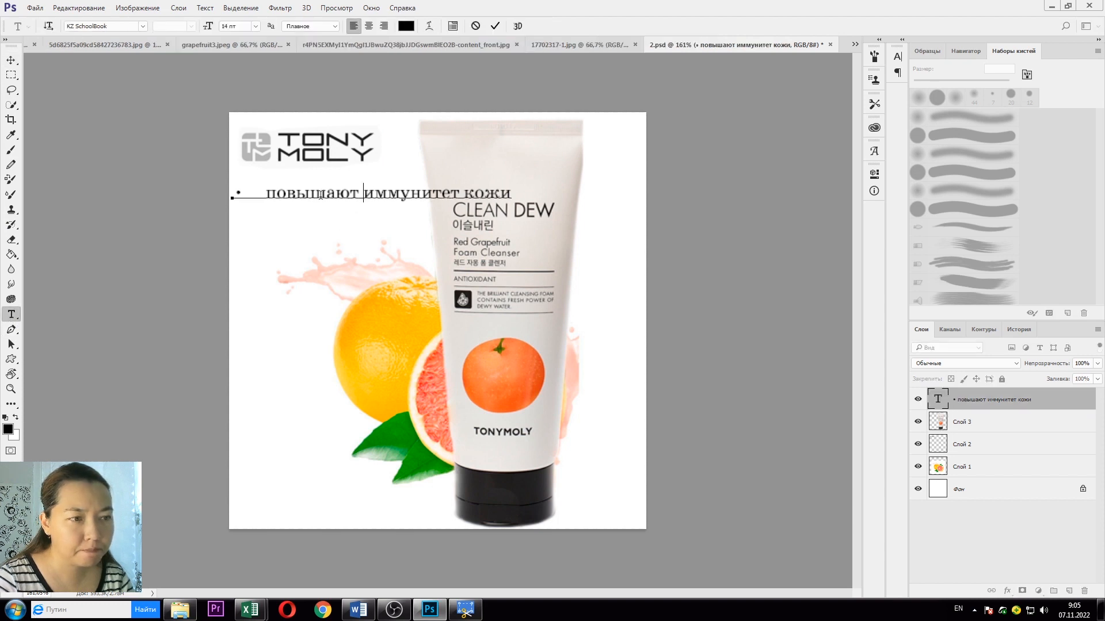
key(Delete)
key(BackSpace)
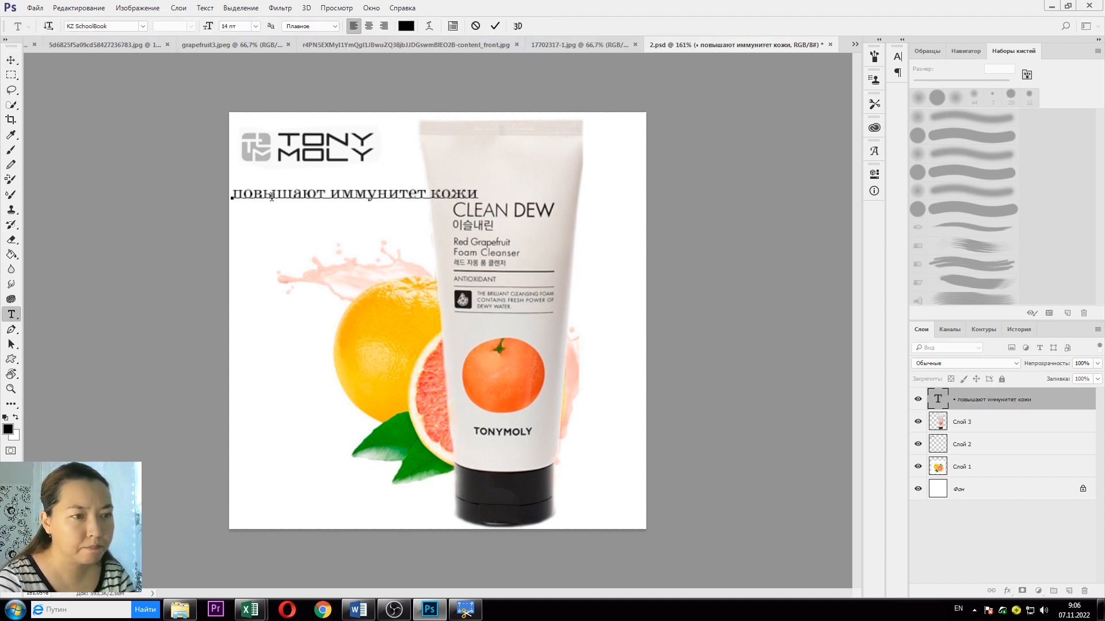
click(11, 60)
mouse_move(272, 198)
mouse_down()
mouse_move(295, 178)
mouse_move(284, 196)
mouse_up()
double_click(1039, 410)
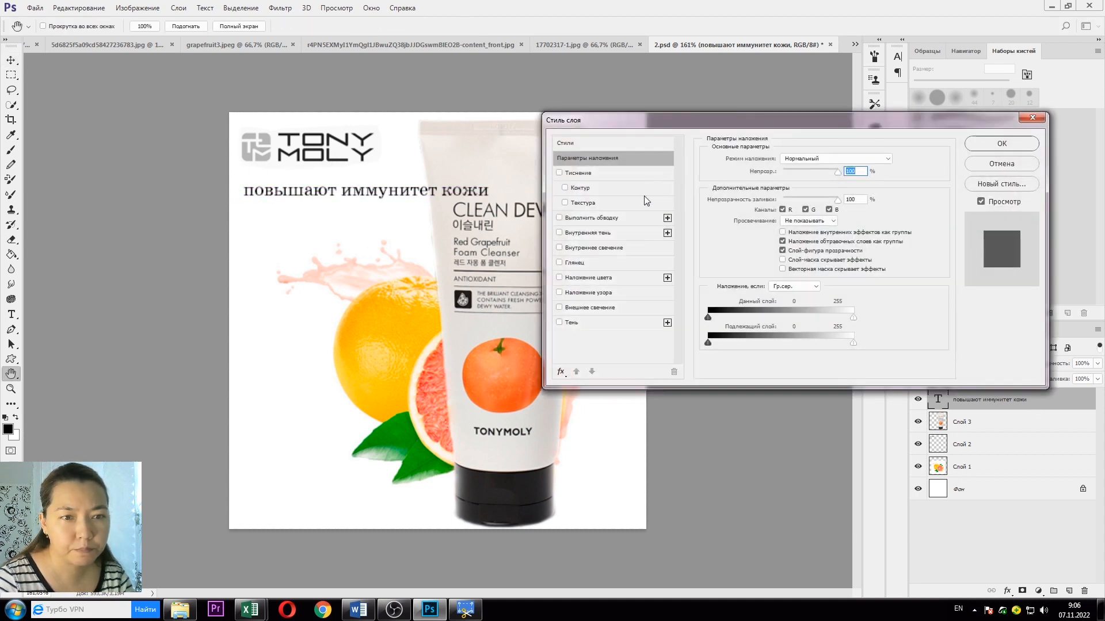
click(599, 323)
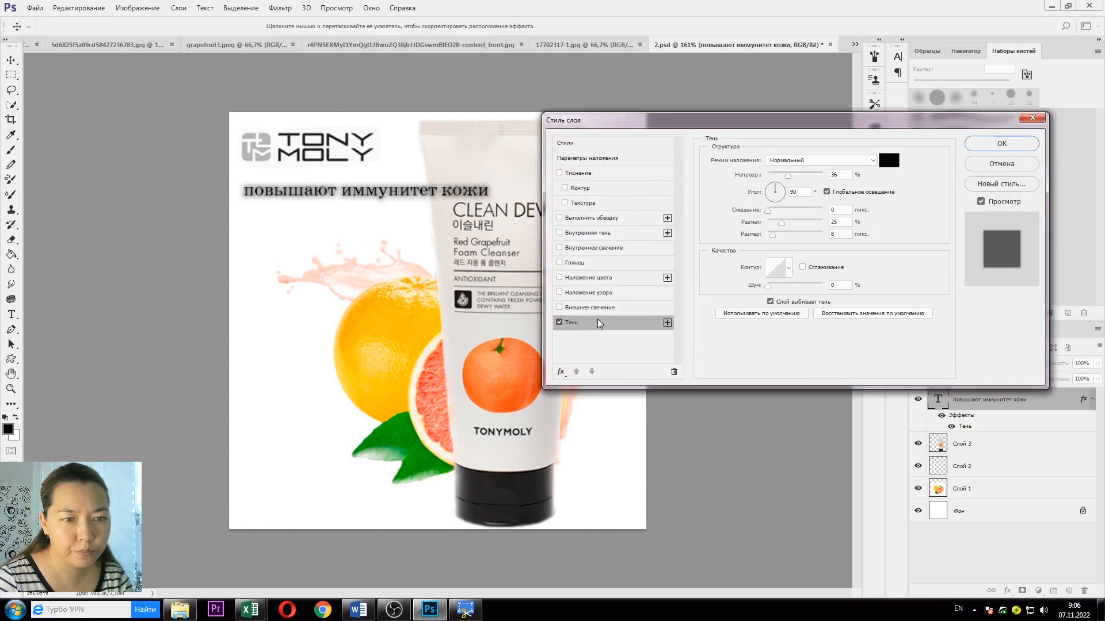
click(558, 323)
click(559, 308)
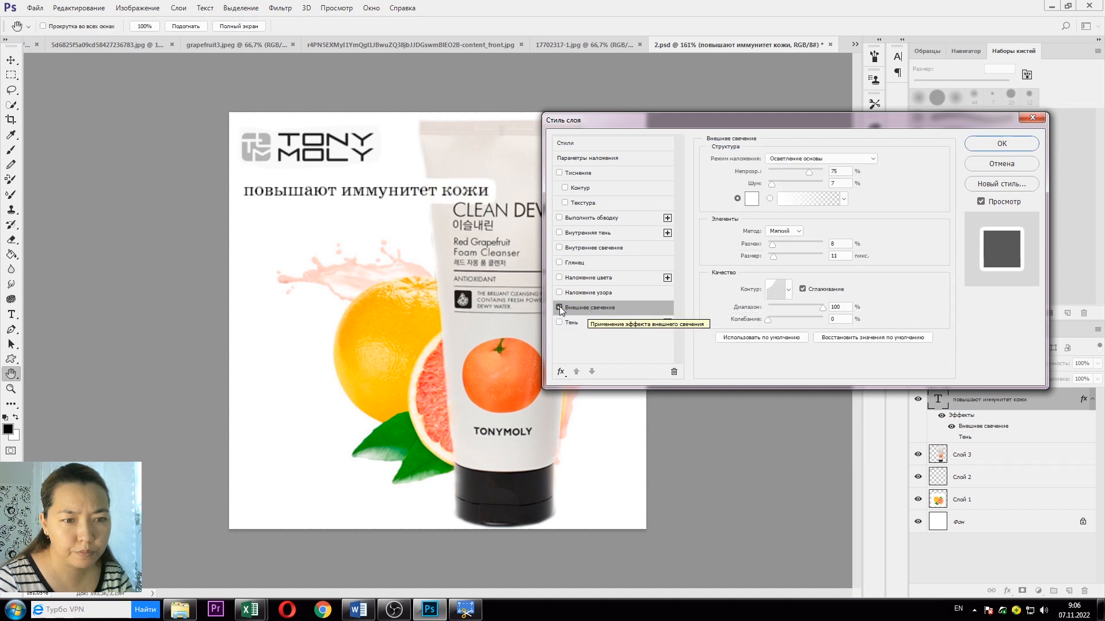
click(751, 198)
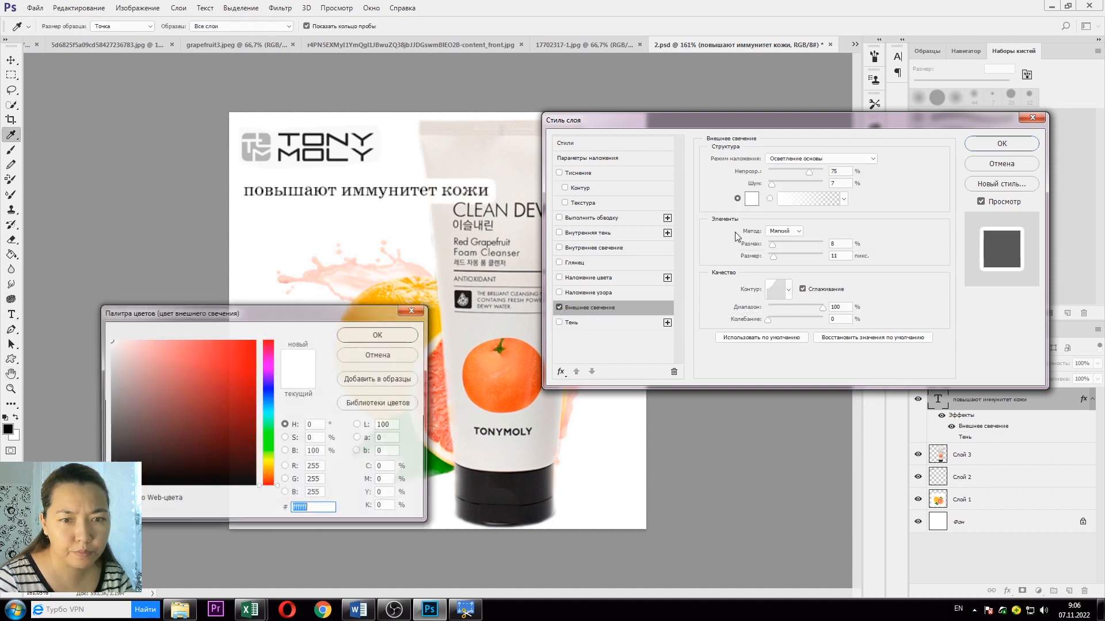
click(439, 393)
click(237, 358)
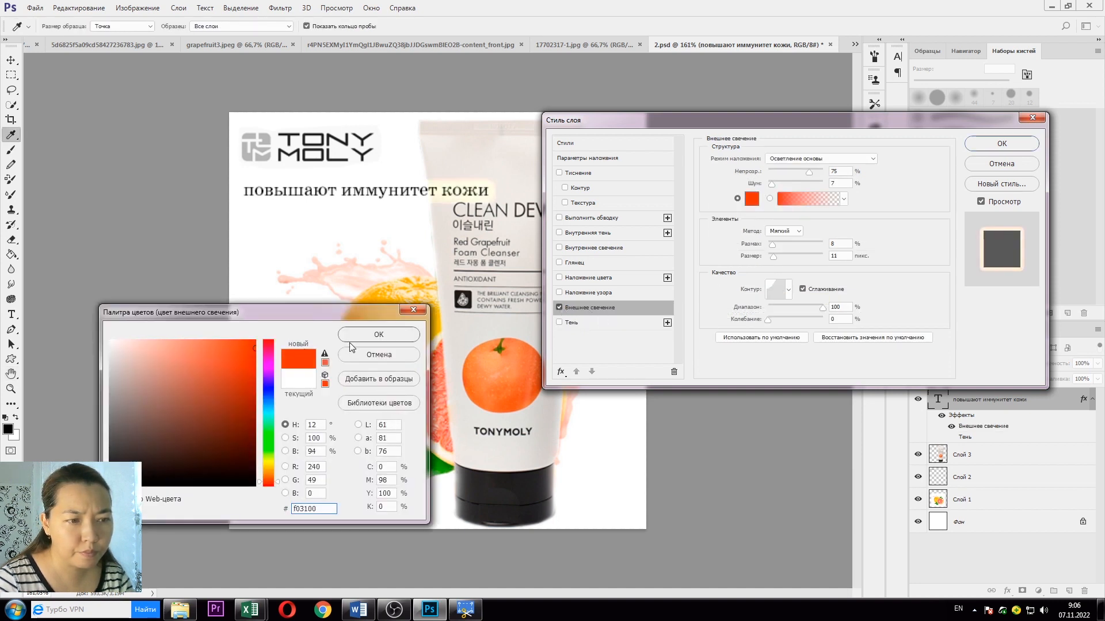
click(378, 335)
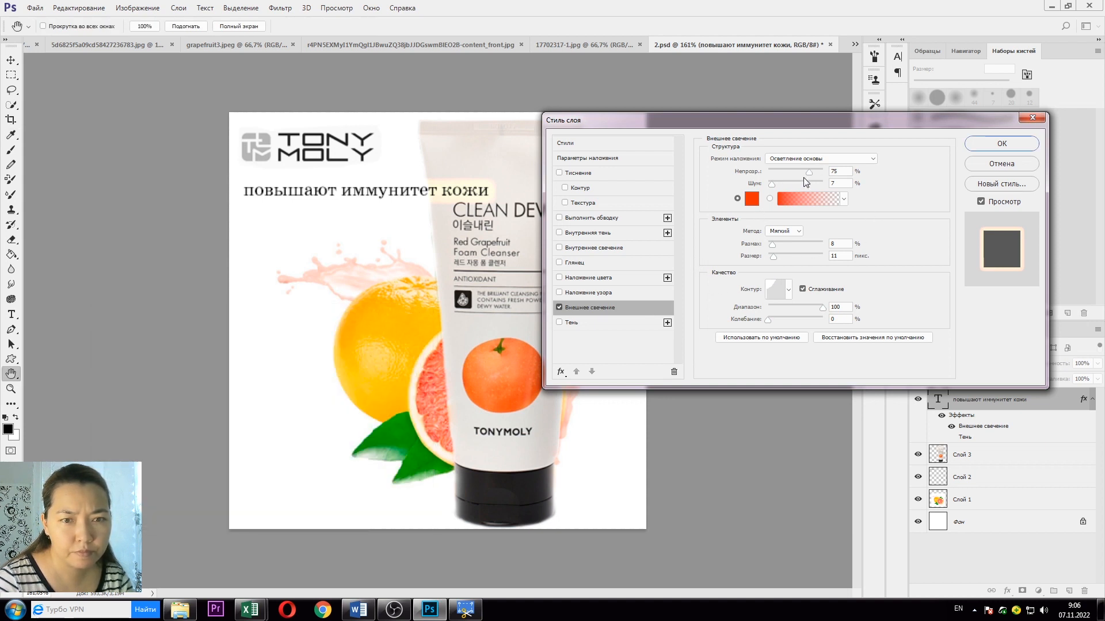
drag(778, 244, 774, 244)
click(770, 320)
click(778, 201)
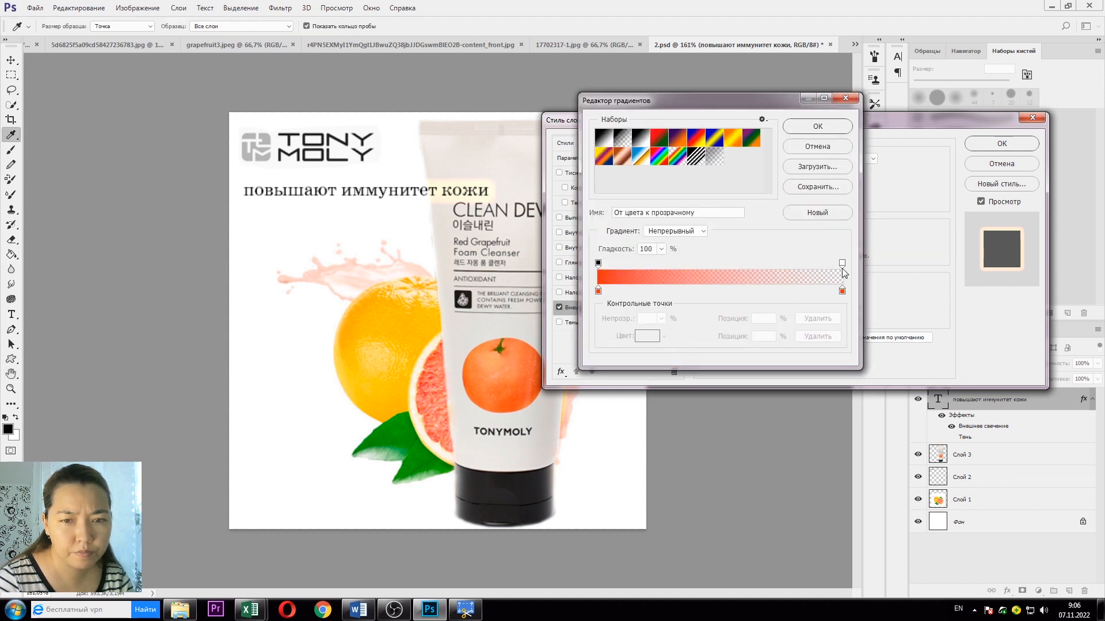
click(842, 264)
click(661, 318)
drag(659, 334, 822, 331)
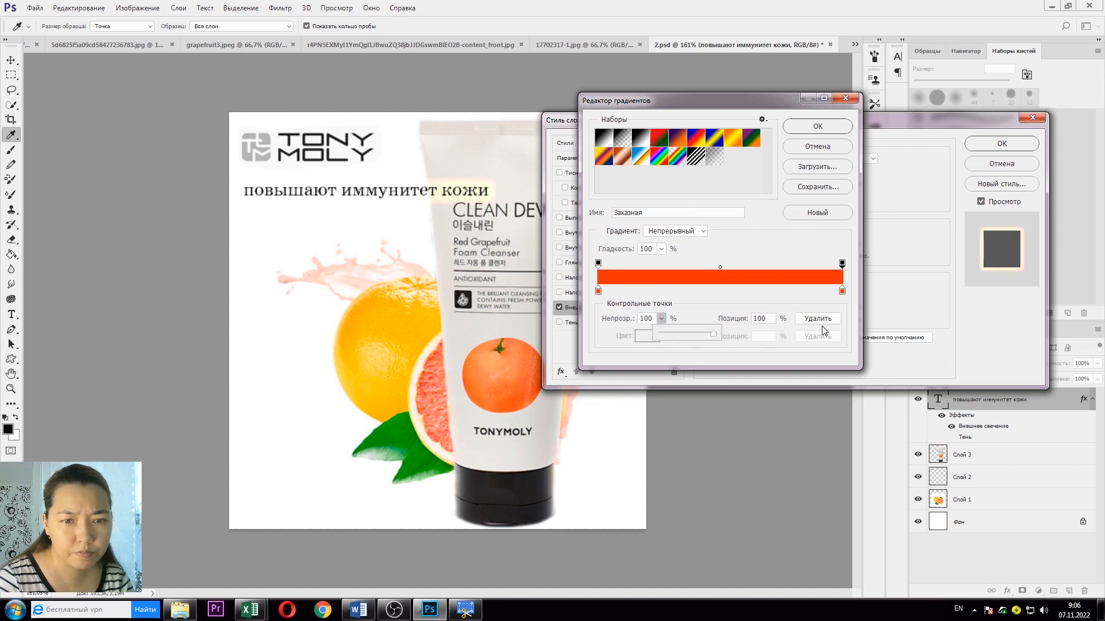
click(829, 133)
click(569, 324)
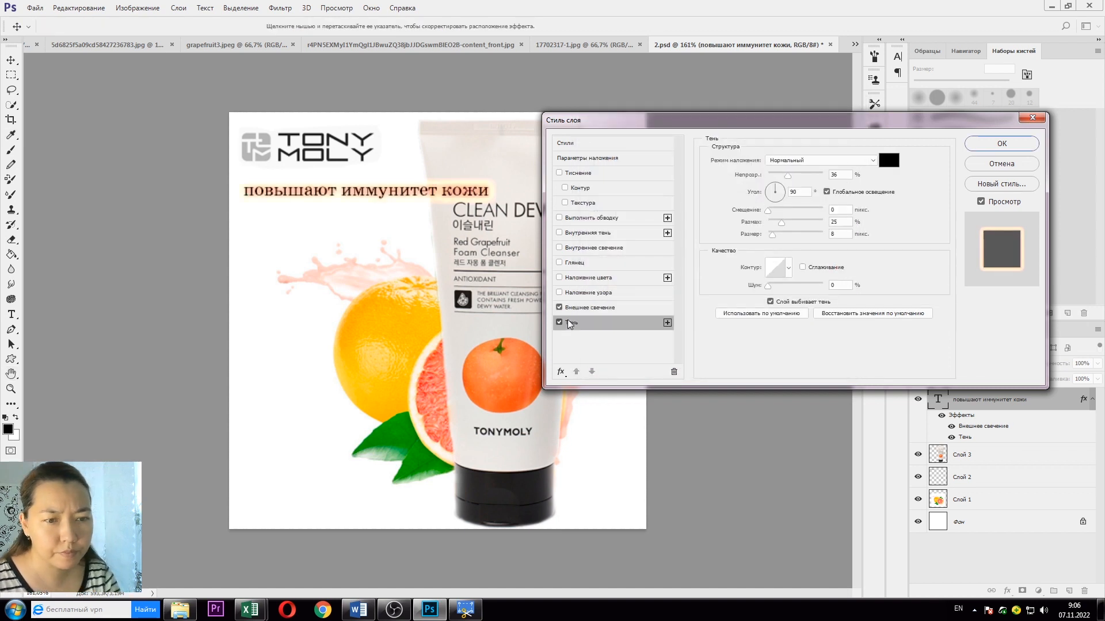
click(981, 165)
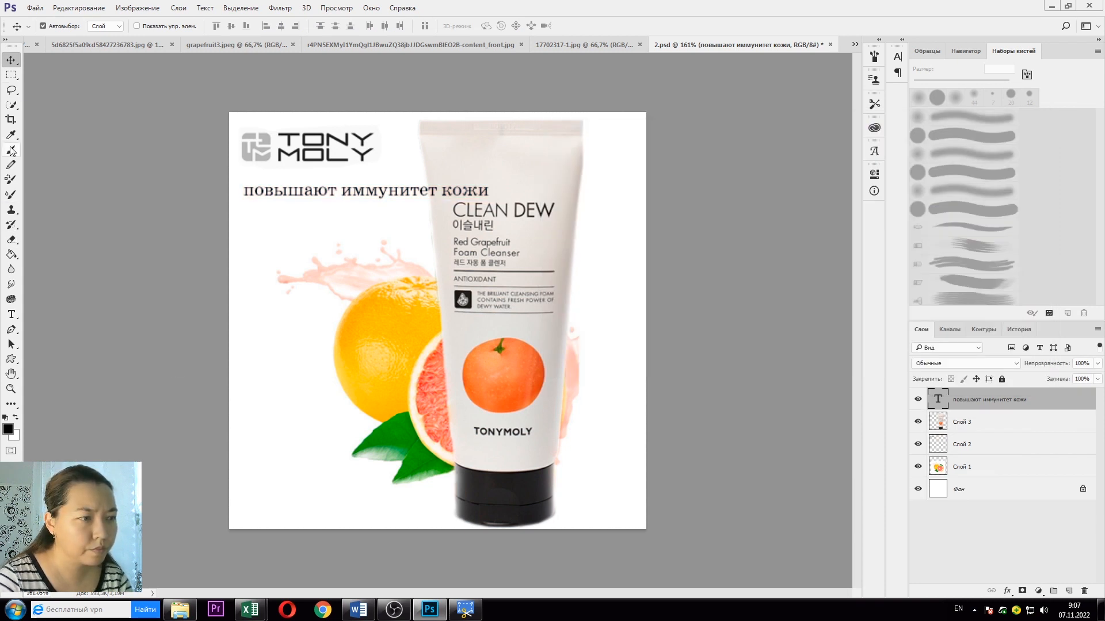
Step: Decline the 3D prompts and undo the accidental 3D conversion of the text layer
click(12, 314)
click(441, 190)
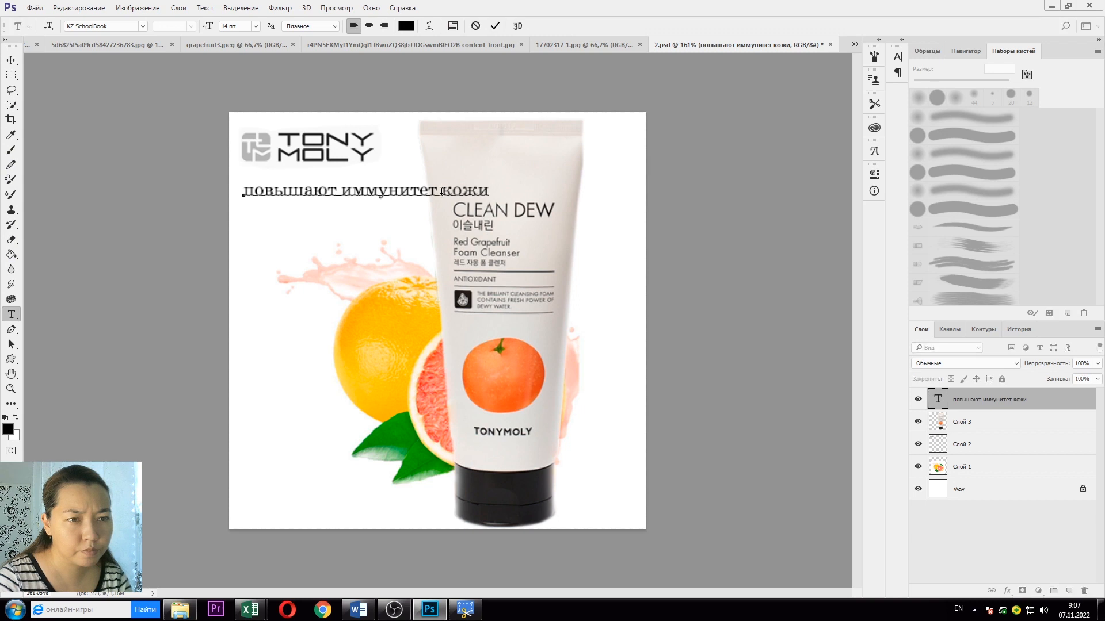
click(518, 26)
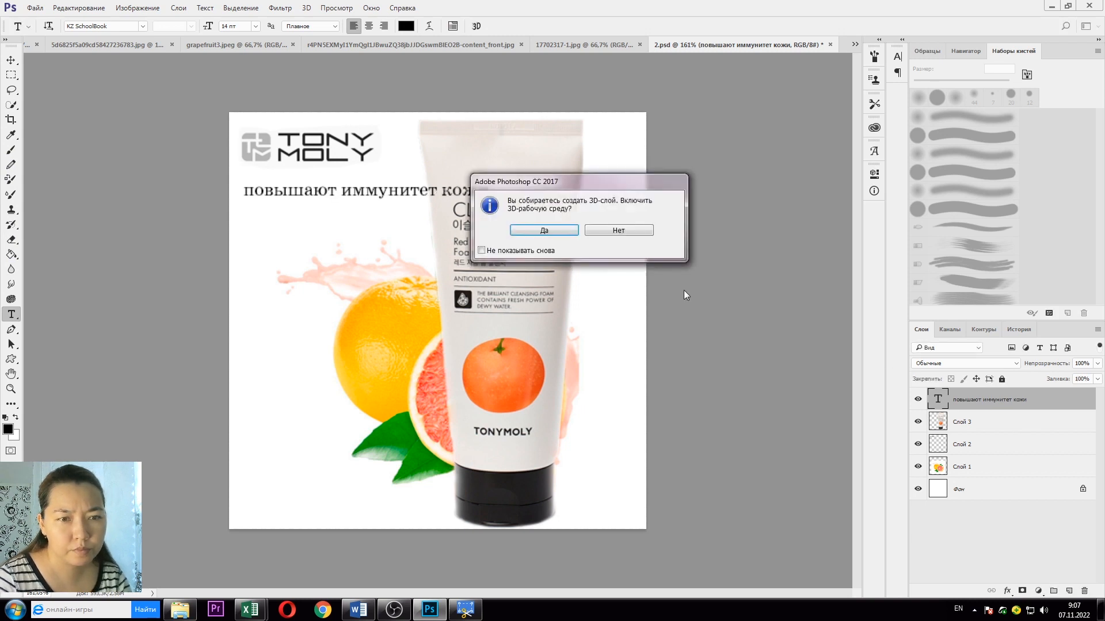
click(611, 231)
click(648, 300)
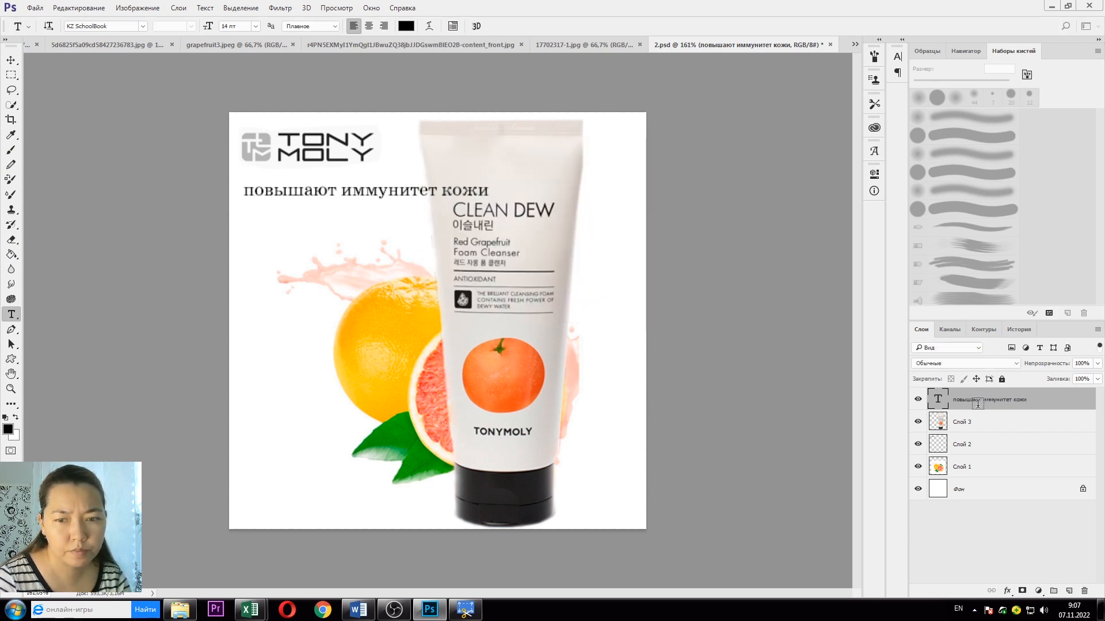
key(ctrl+z)
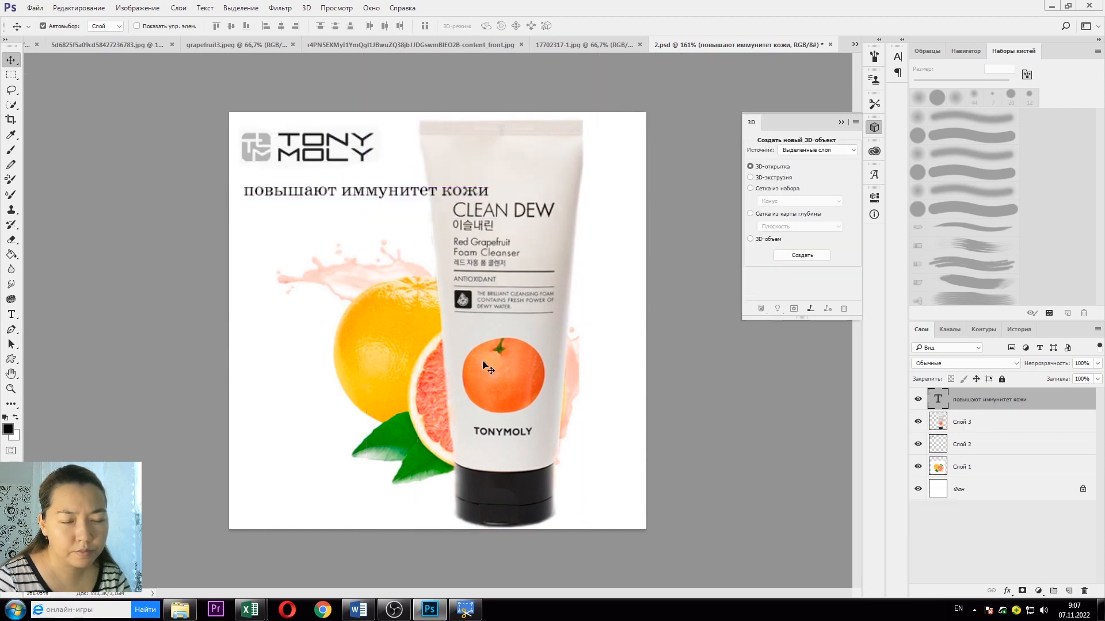
Step: Break the text after «повышают» so «иммунитет кожи» moves to a second line
click(374, 201)
key(t)
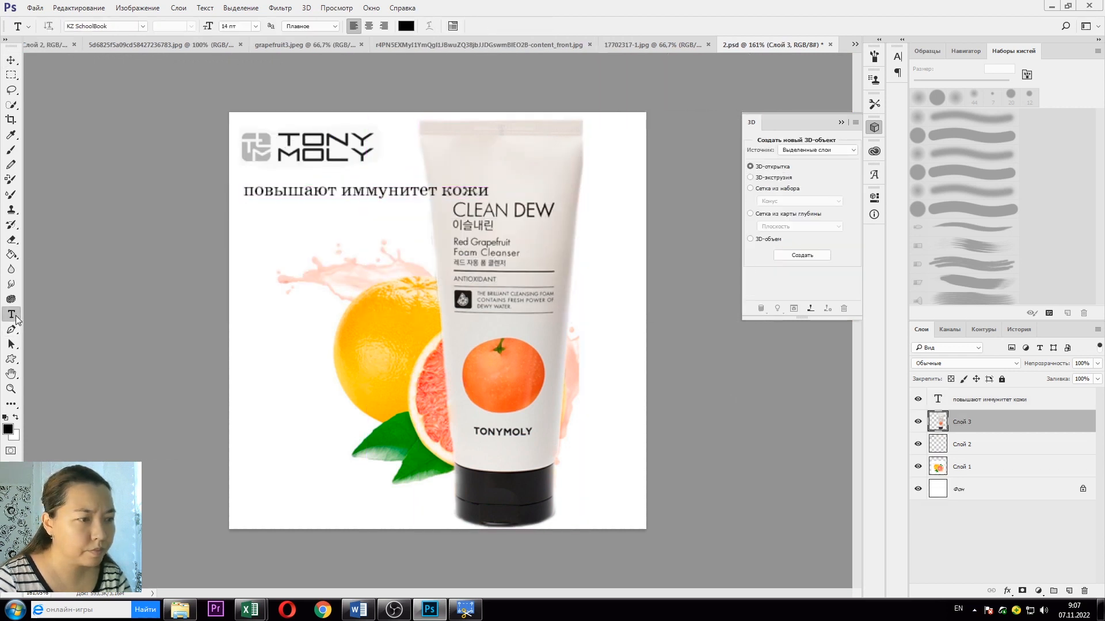
click(442, 196)
key(Escape)
click(348, 192)
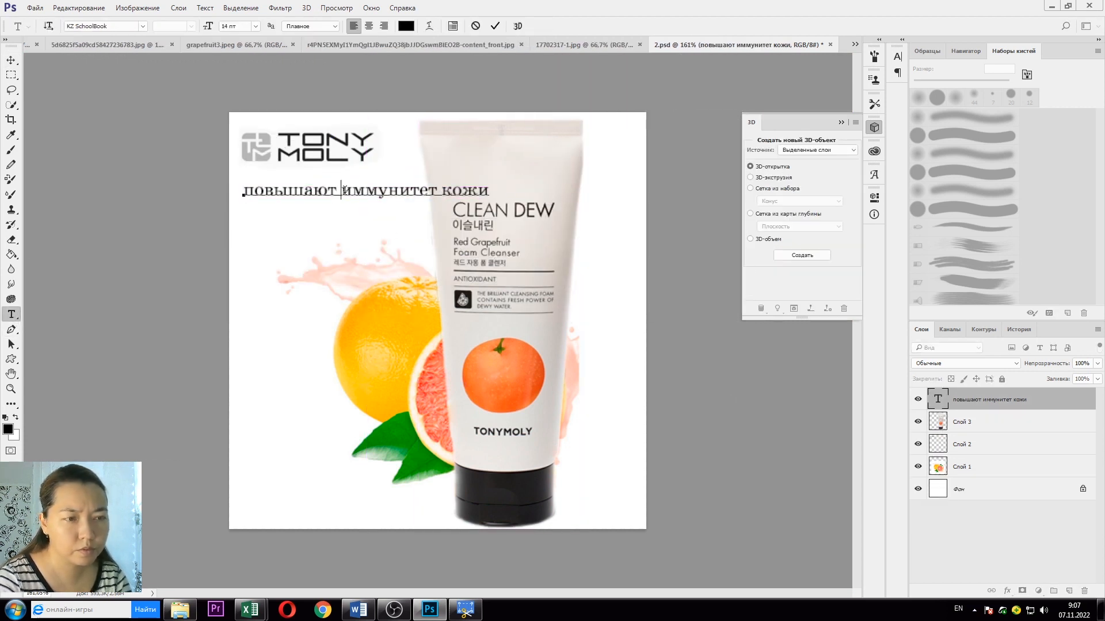
key(Return)
click(16, 361)
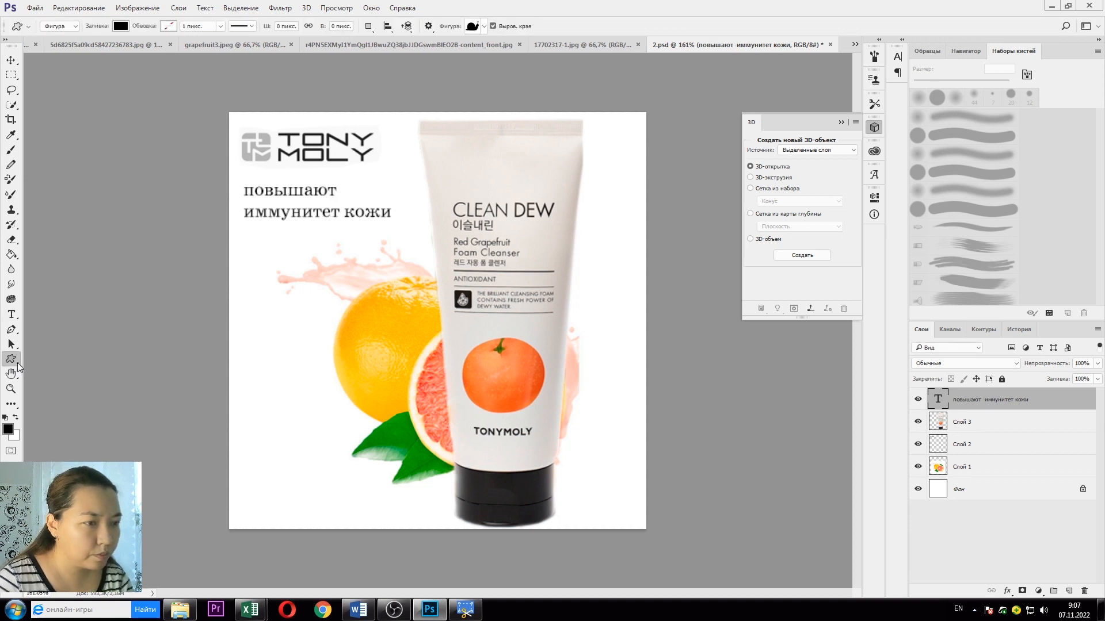
Step: Draw a 168 by 42 px rounded rectangle filled red
click(484, 26)
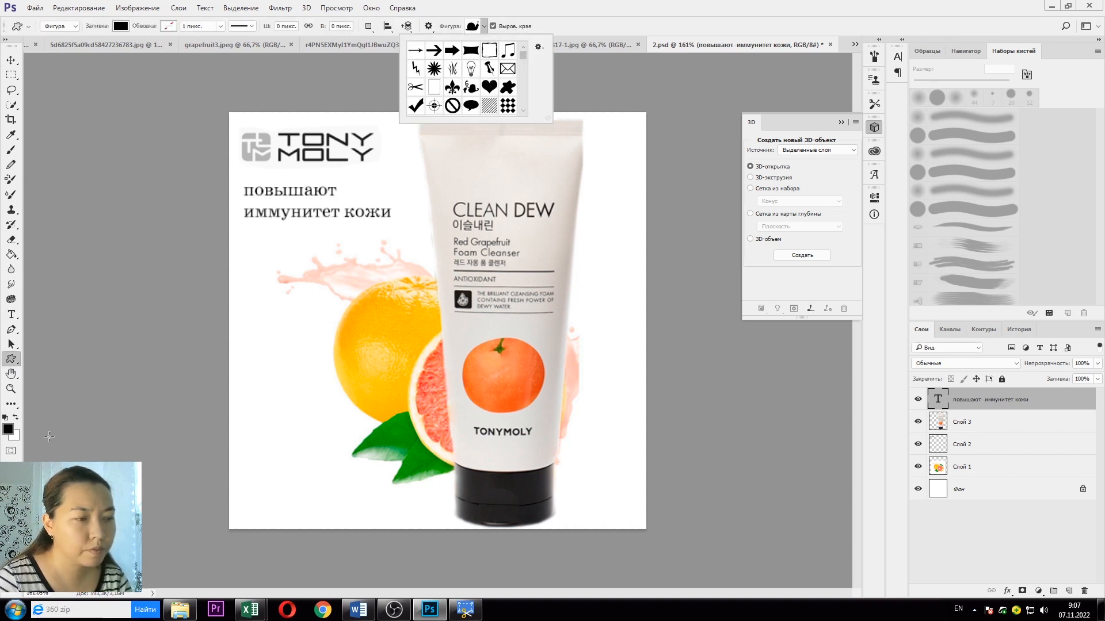
click(11, 359)
right_click(11, 359)
click(49, 370)
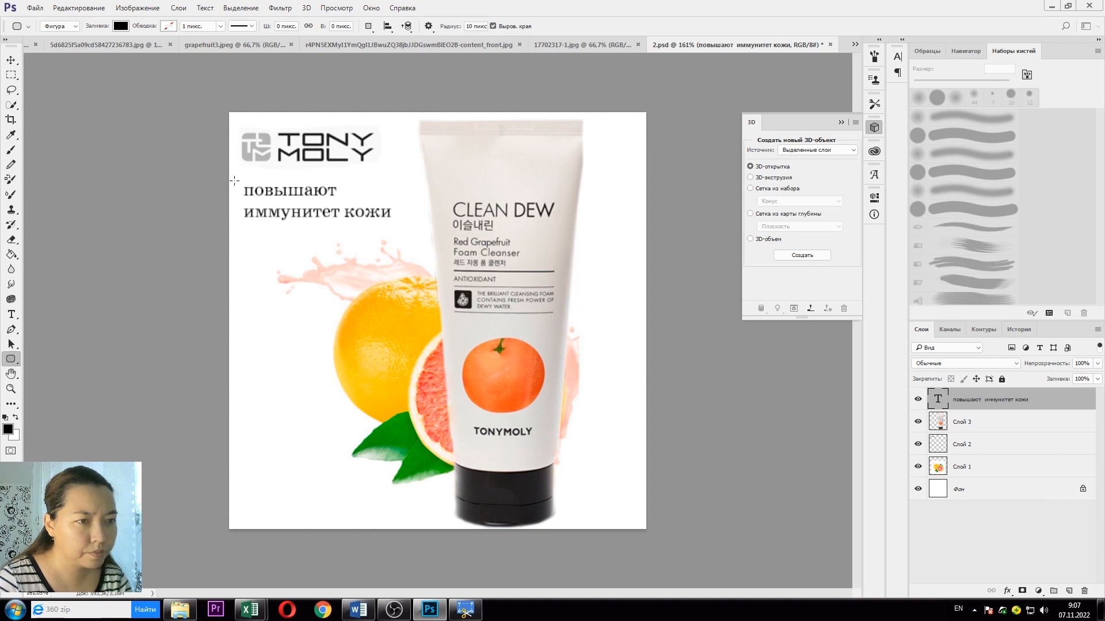
drag(240, 185, 396, 224)
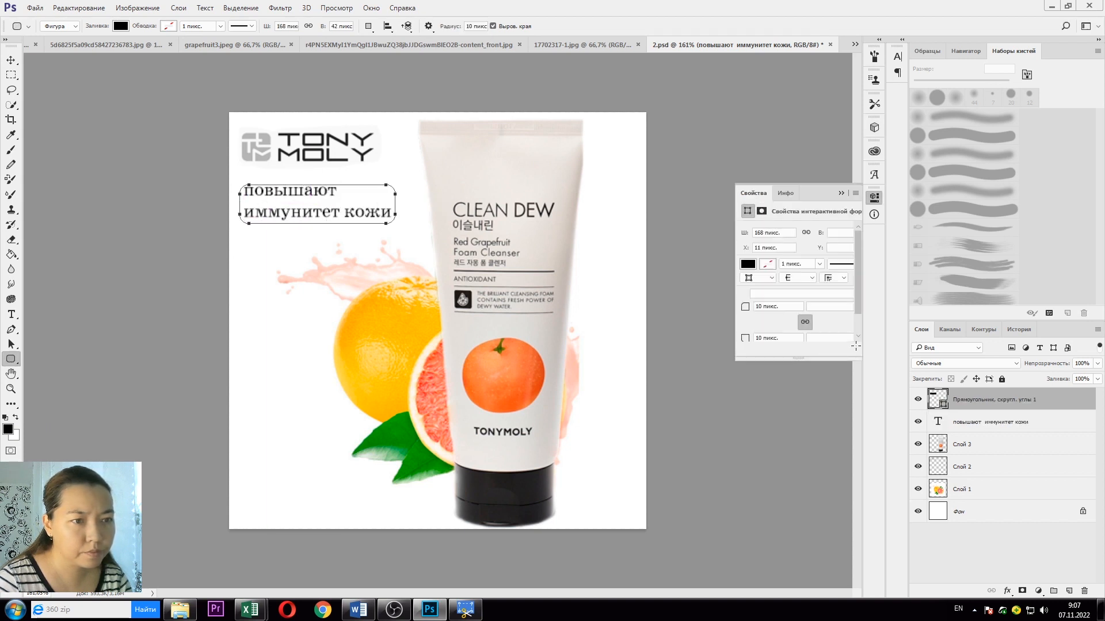
click(748, 264)
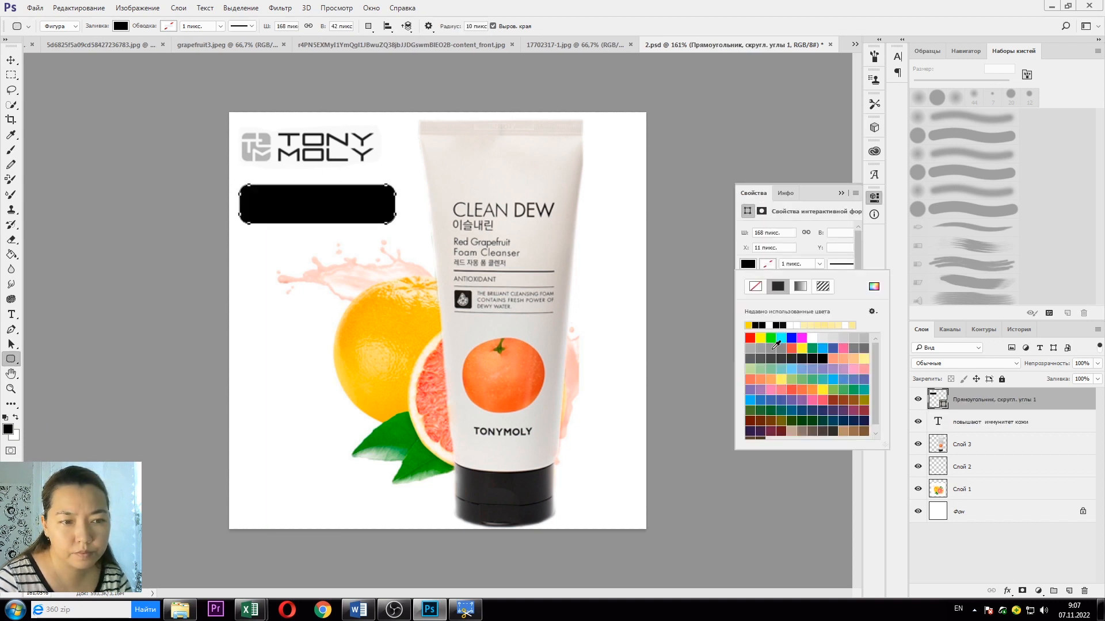
click(543, 379)
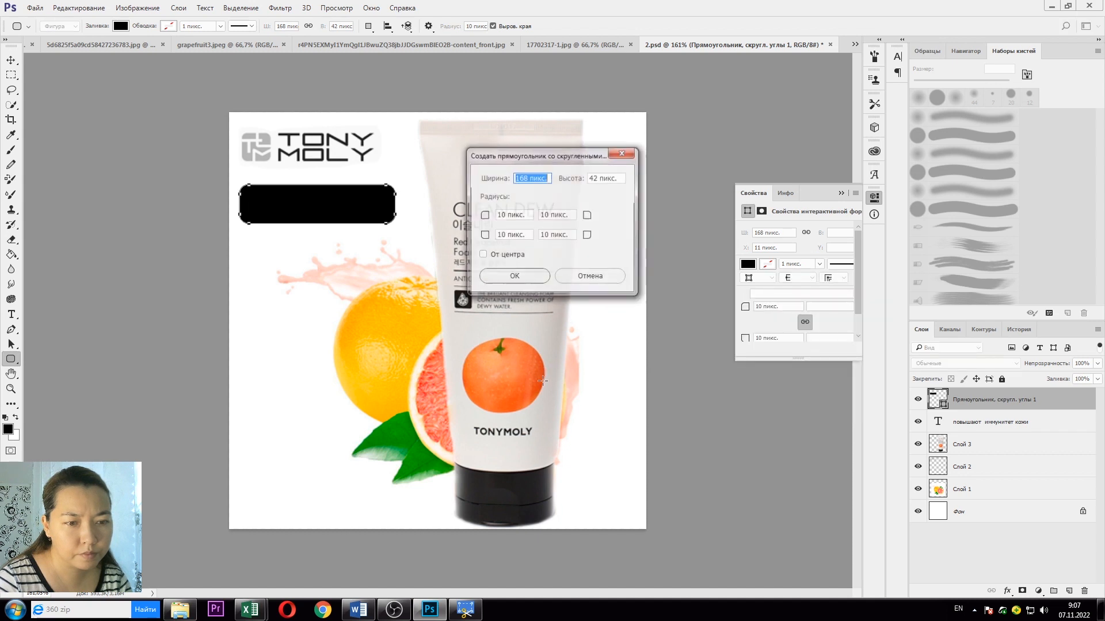
click(530, 280)
click(748, 265)
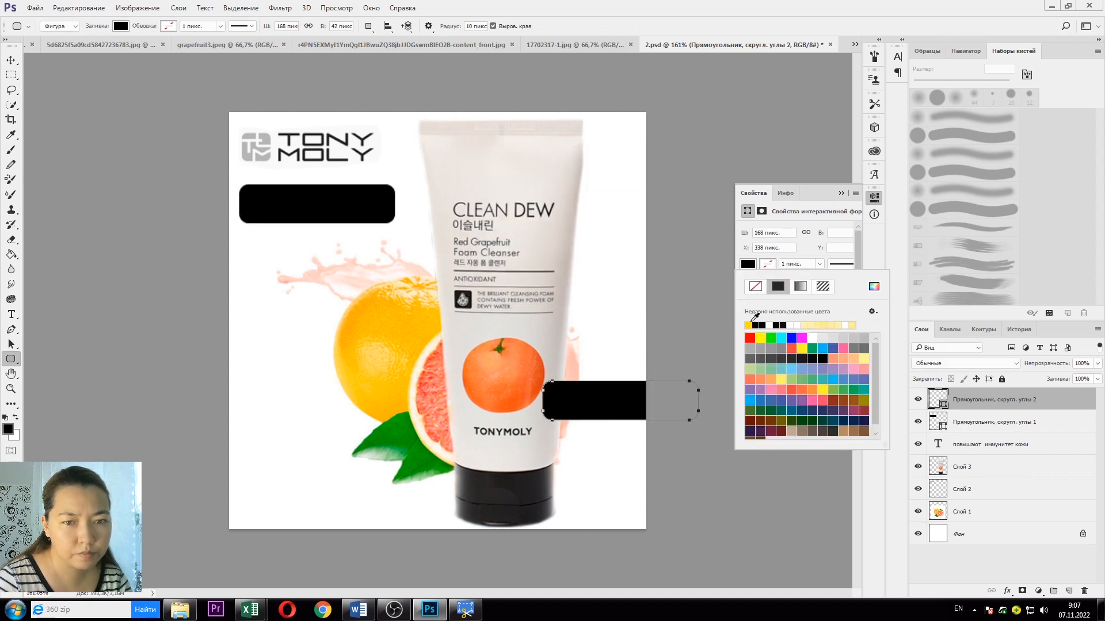
click(751, 337)
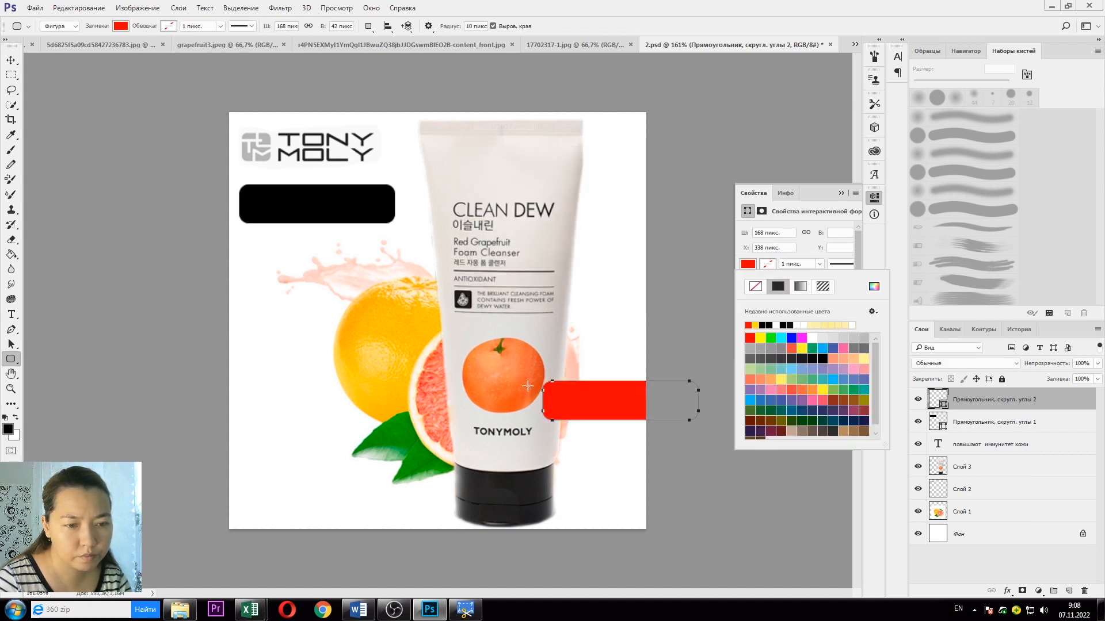
Step: Change the rounded box fill to orange and move it over the black bar
click(841, 193)
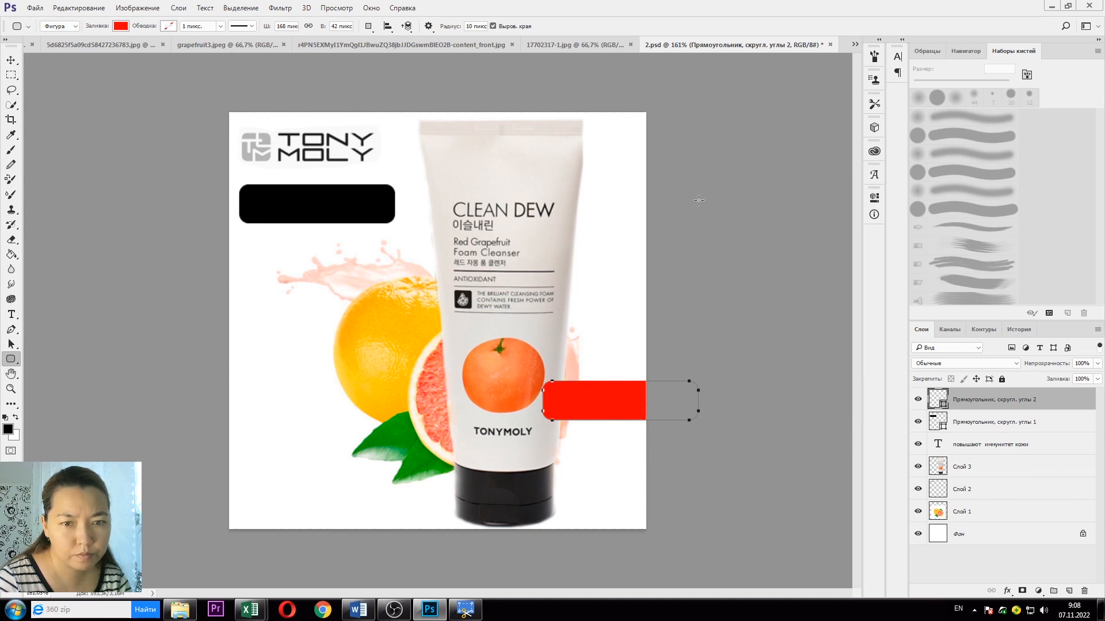
click(121, 27)
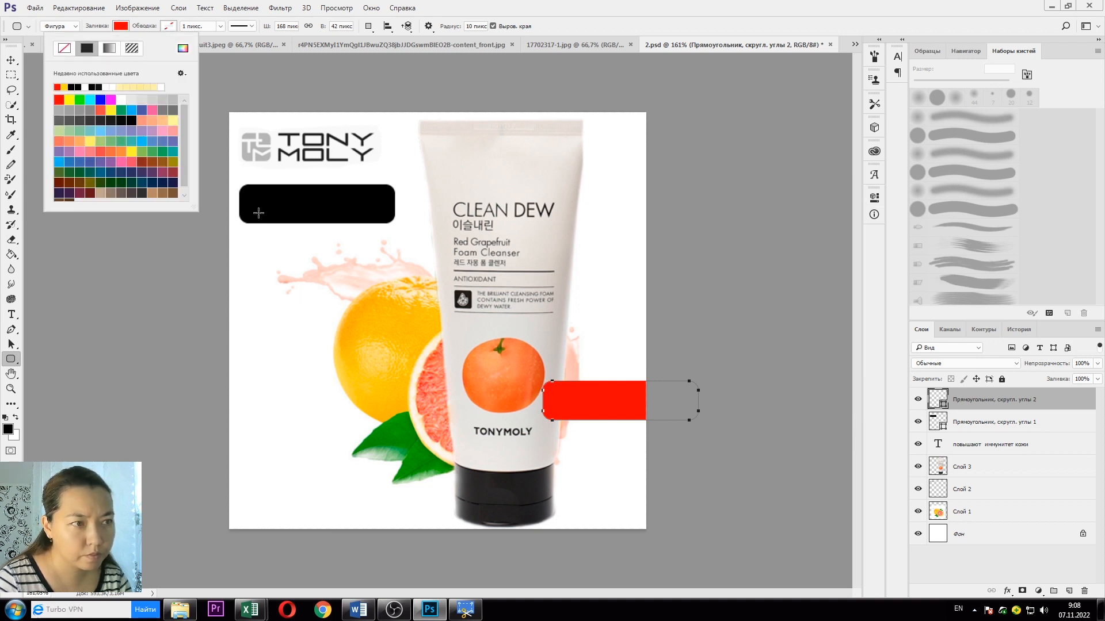
click(112, 152)
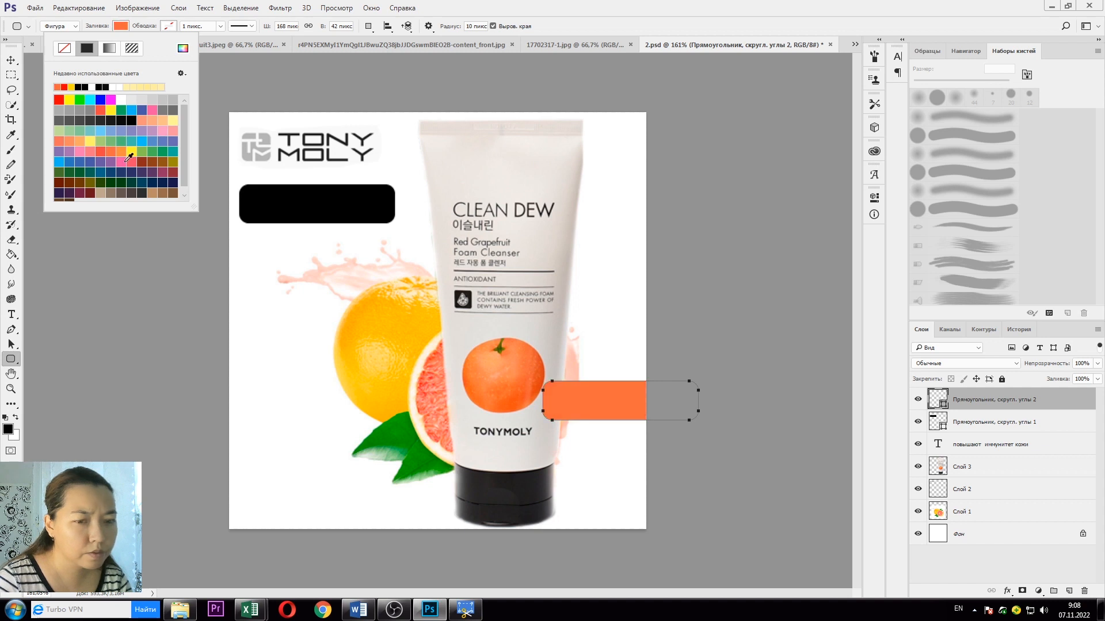
click(121, 26)
key(v)
drag(600, 406, 296, 216)
Step: Place the benefit text above the orange box and set it to 12 pt
drag(997, 443, 1048, 391)
drag(329, 218, 329, 221)
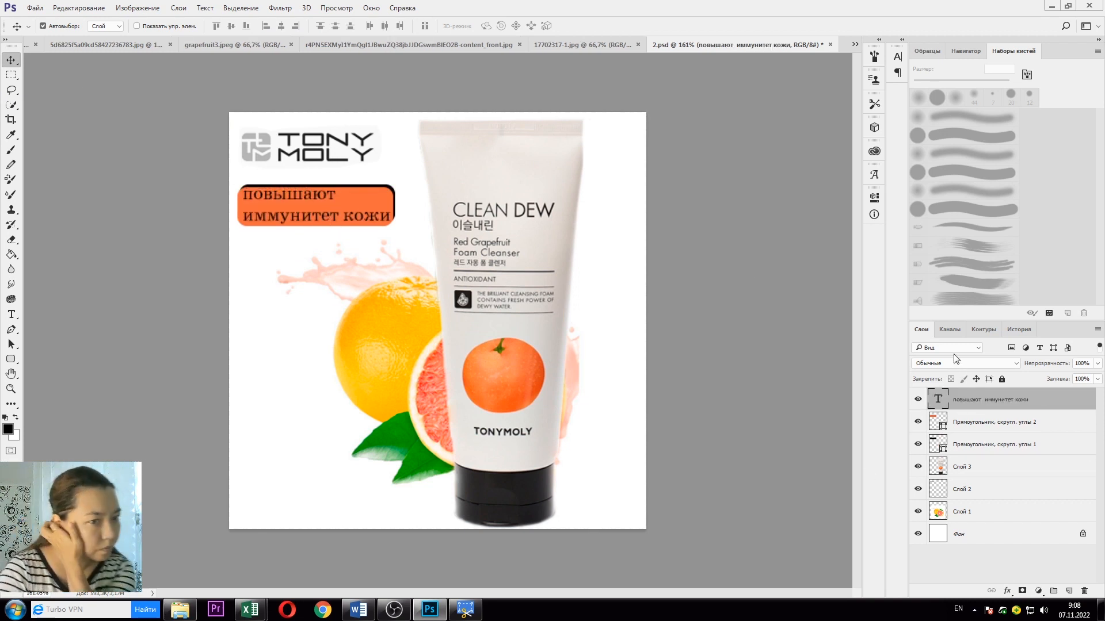
click(11, 314)
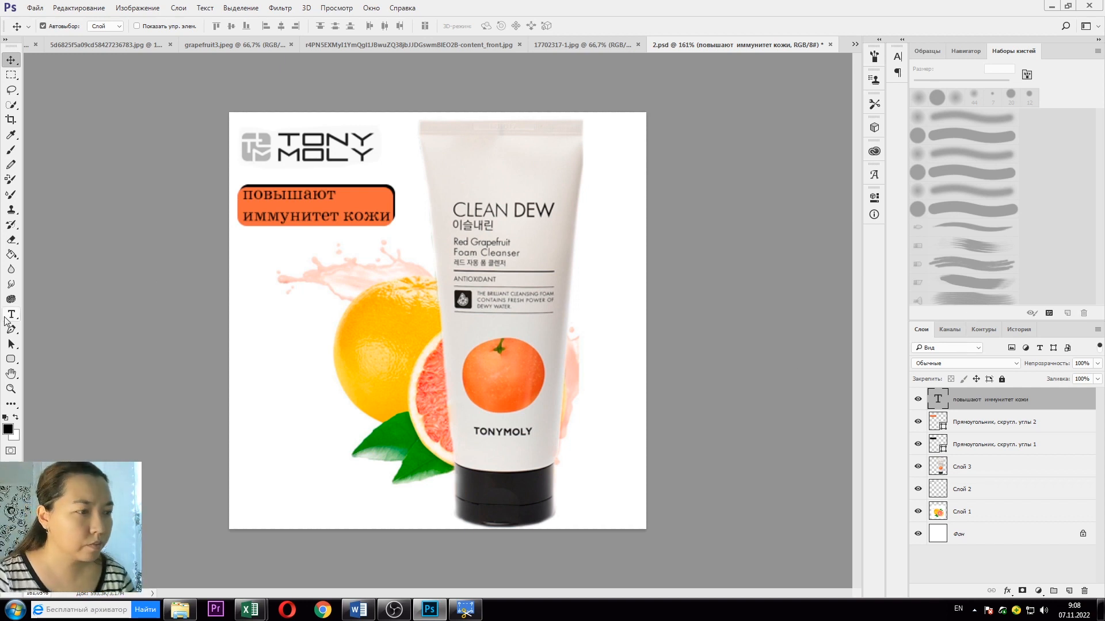
click(255, 26)
click(235, 122)
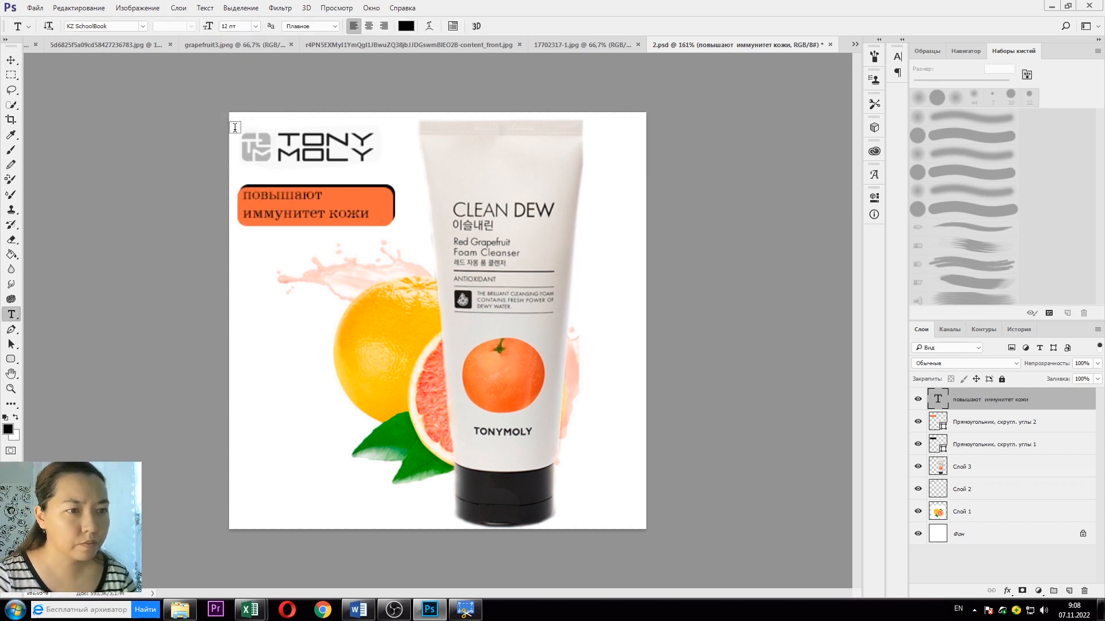
click(11, 60)
Step: Copy «нормализуют работу сальных желез и сужают поры» from the Word notes and return to Photoshop
click(179, 610)
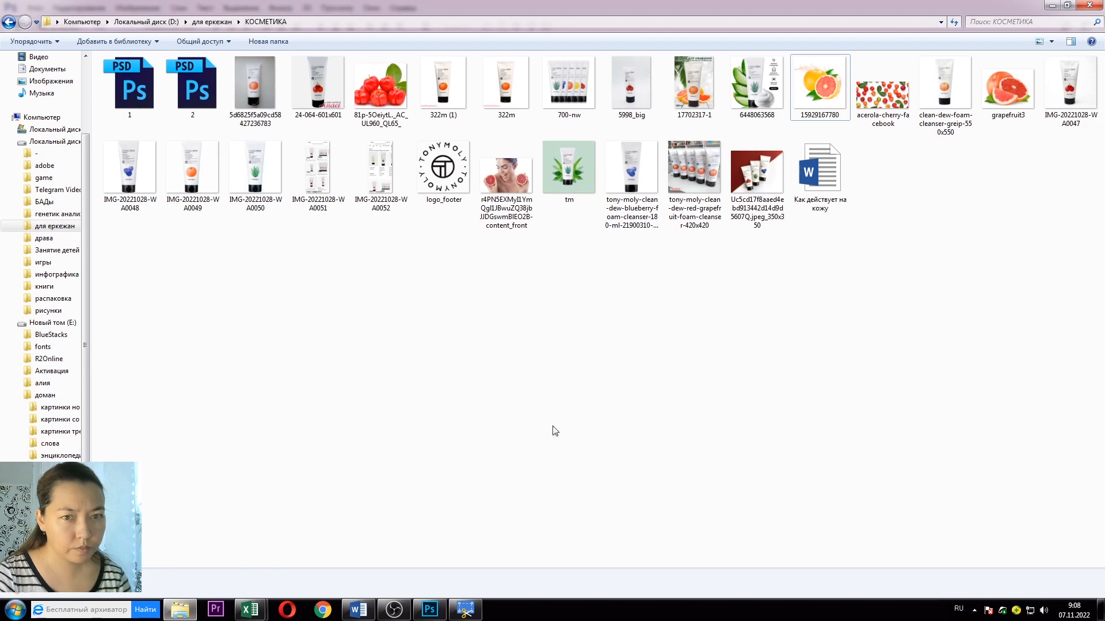
click(1051, 6)
click(357, 610)
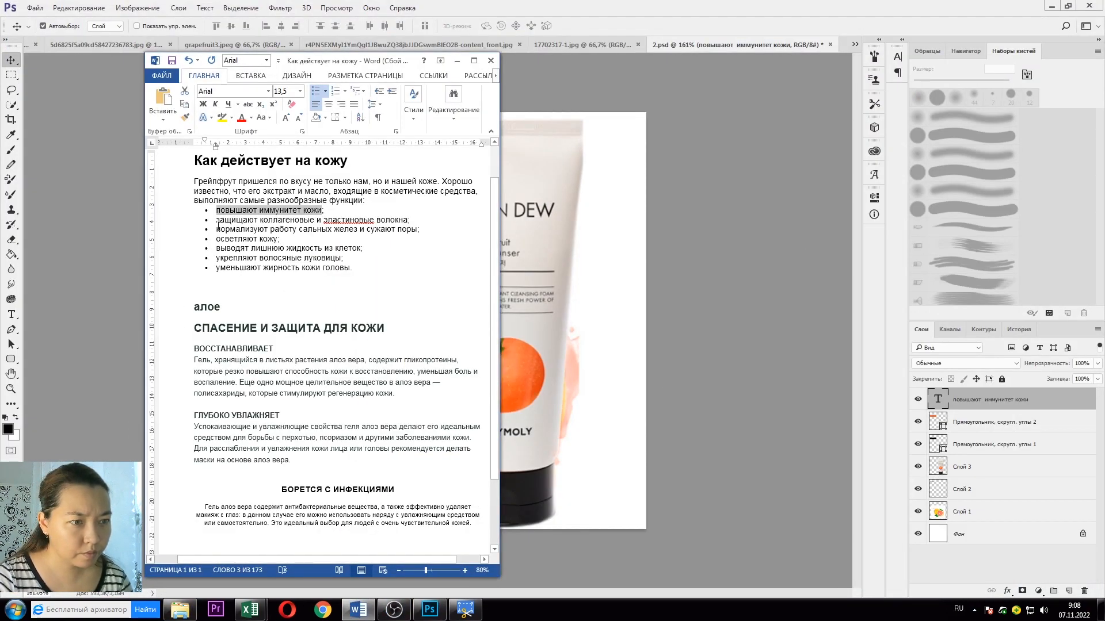
click(214, 268)
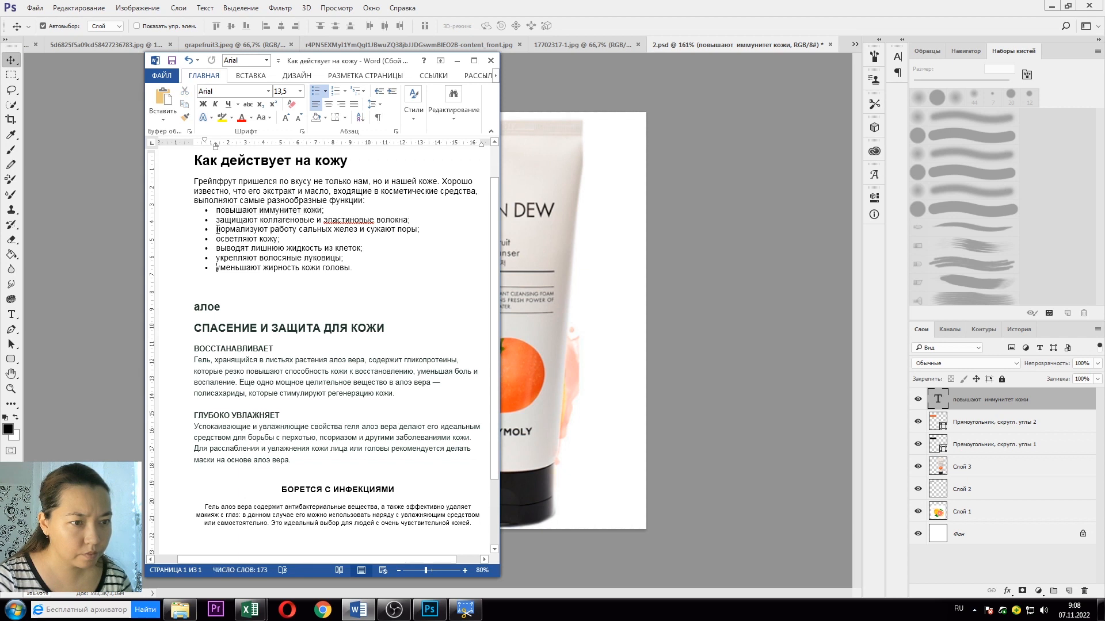
drag(216, 228, 419, 229)
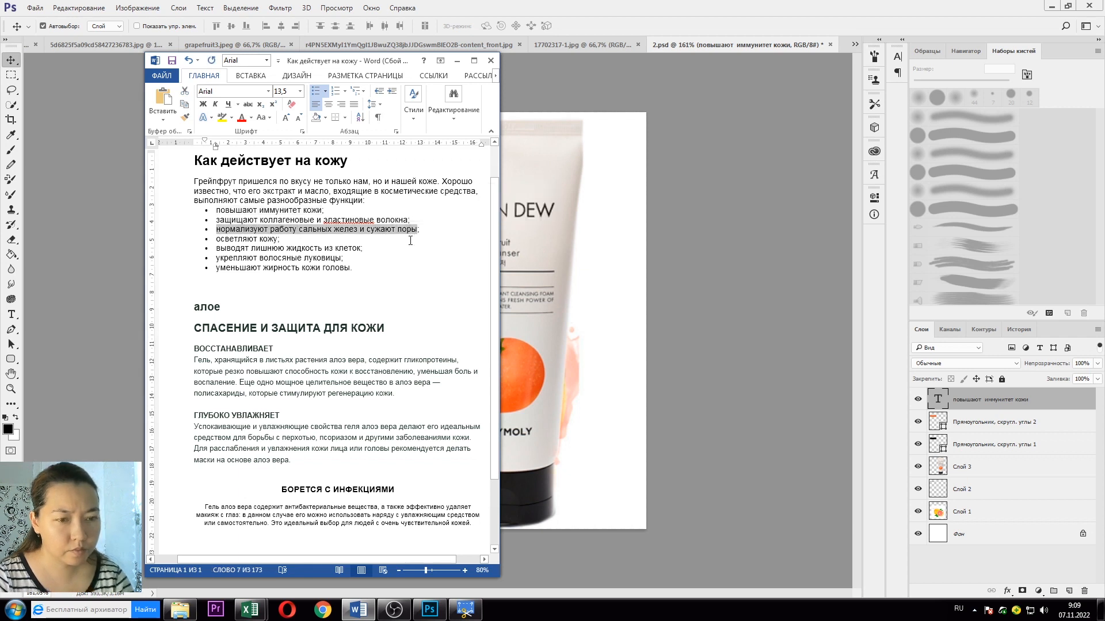
click(467, 415)
key(alt+Tab)
click(11, 315)
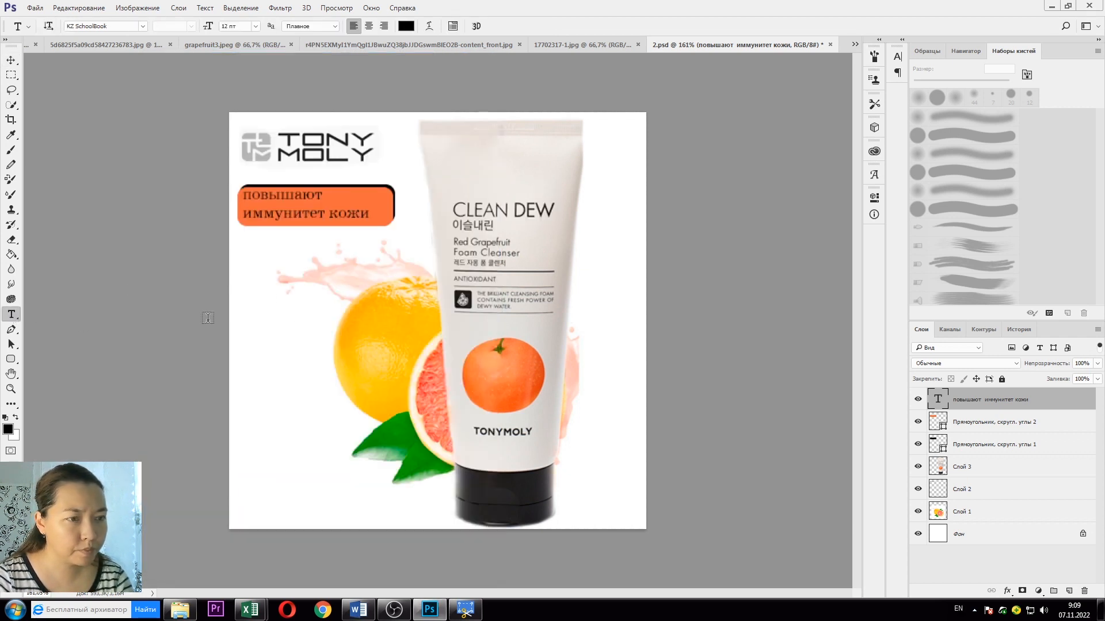
Step: Duplicate the orange box and text layers and move the copy below the first label
shift+click(1000, 429)
shift+click(999, 436)
right_click(999, 436)
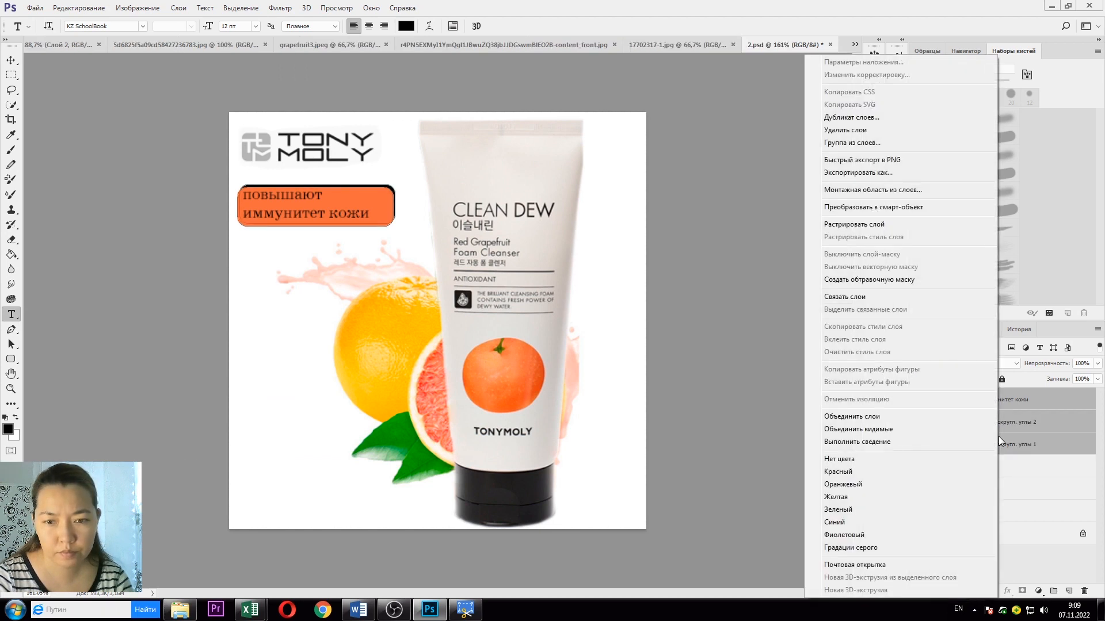
click(874, 130)
key(Return)
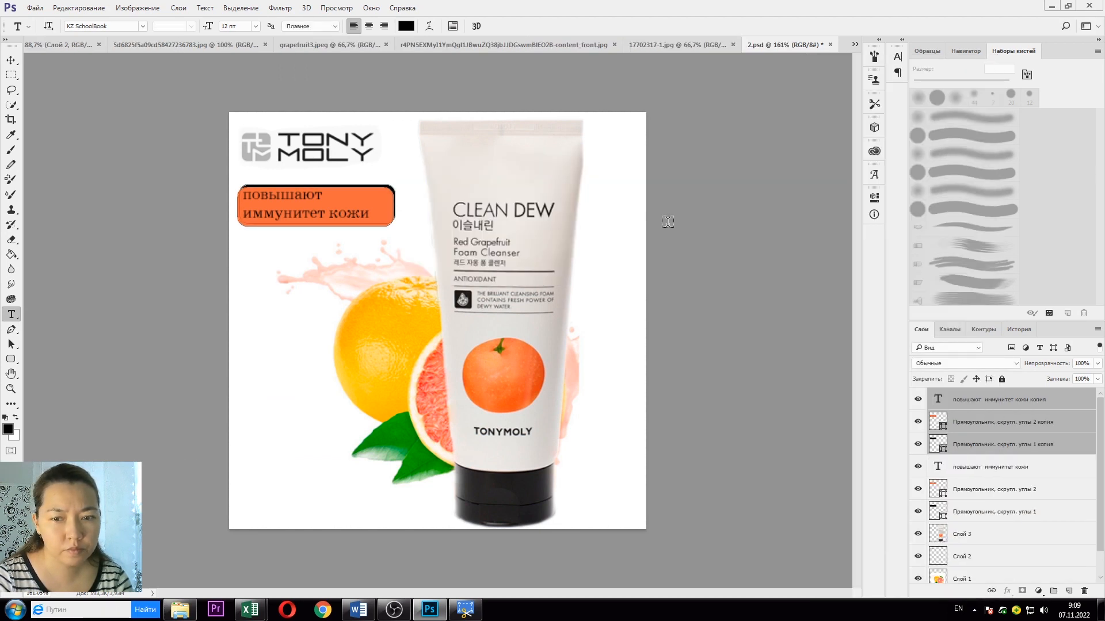
click(11, 60)
drag(345, 217, 343, 273)
Step: Replace the copied text with the sebaceous-glands line, split after «работу» and before «сужают»
click(1007, 399)
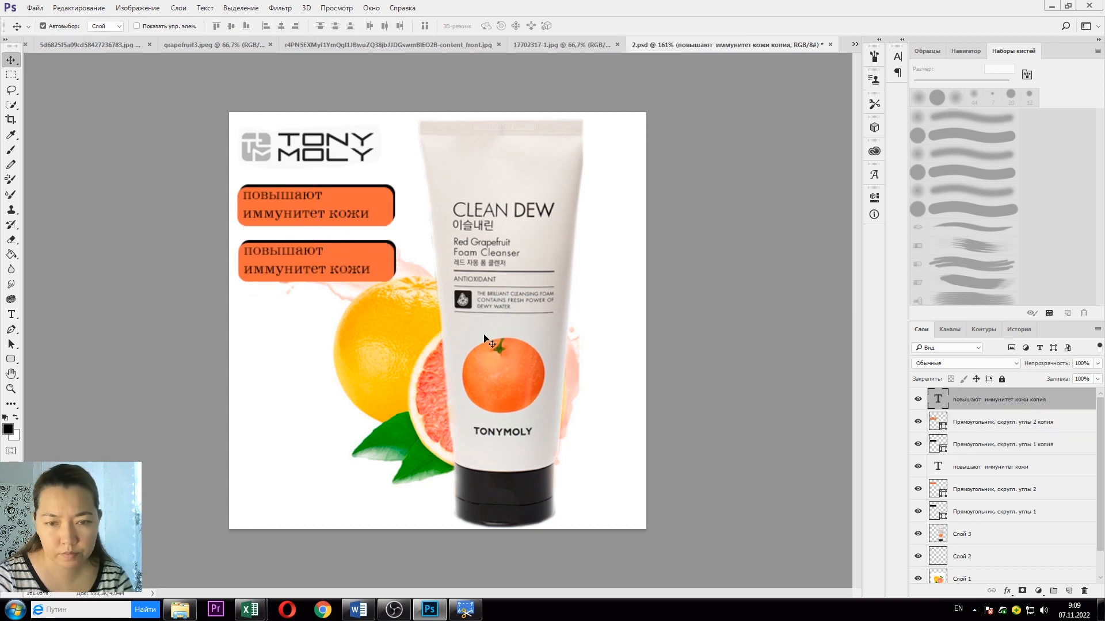
click(12, 314)
drag(252, 254, 371, 271)
key(ctrl+v)
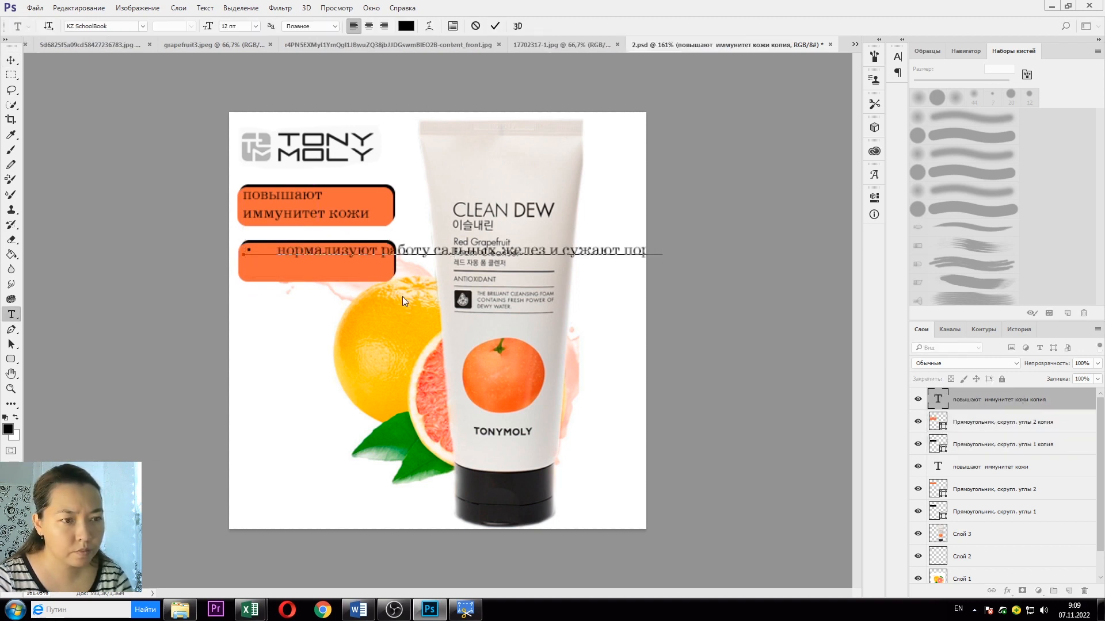
key(BackSpace)
key(BackSpace)
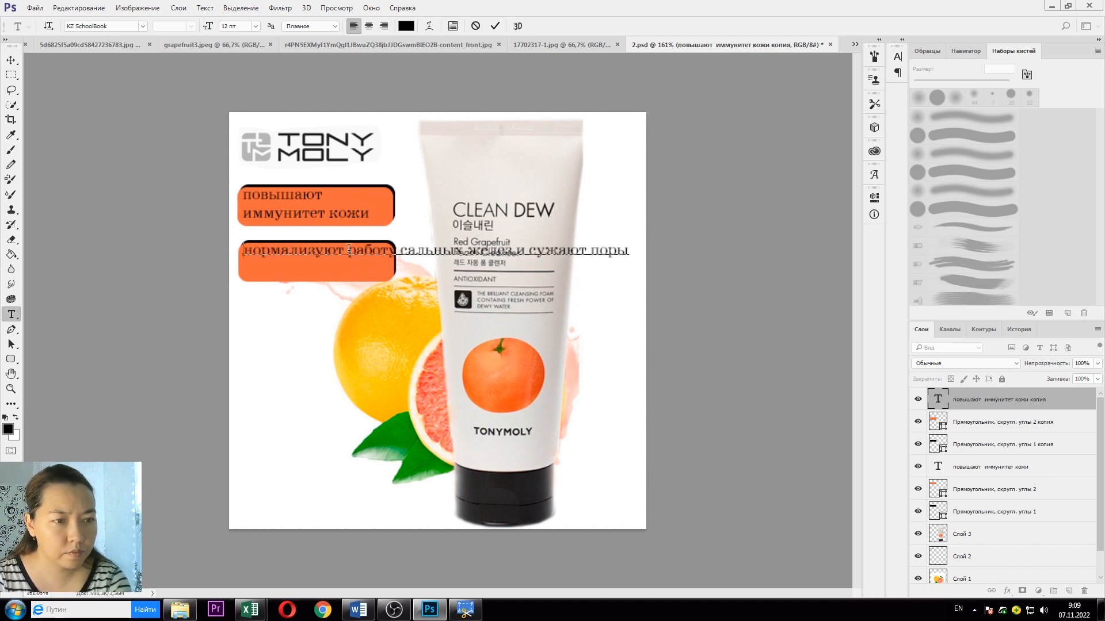
click(400, 252)
key(Return)
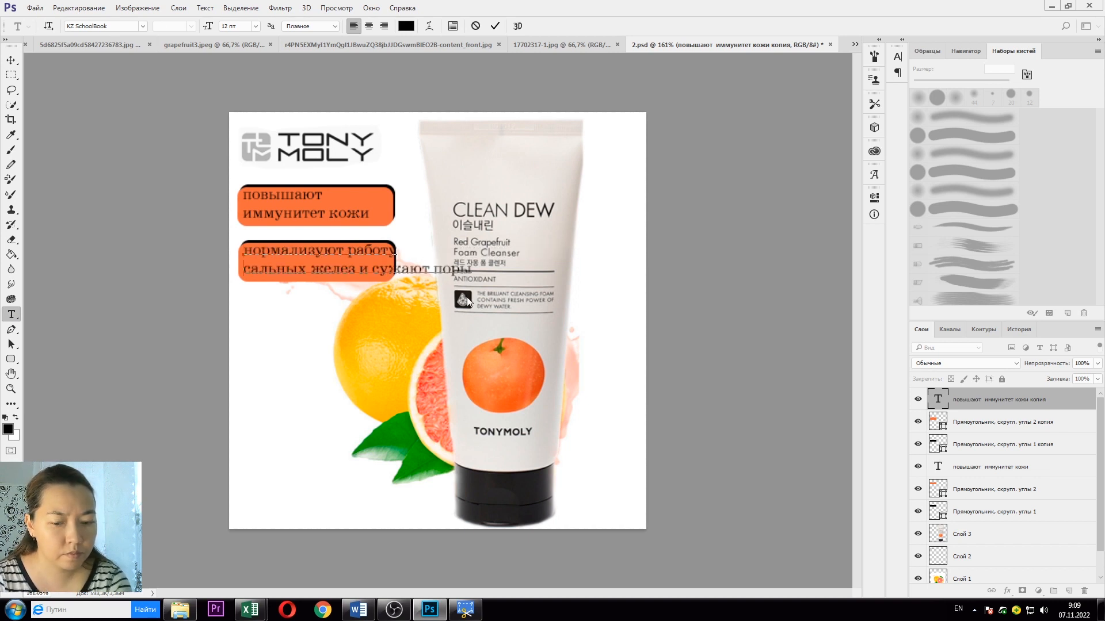
click(374, 269)
key(Return)
click(946, 427)
shift+click(1018, 446)
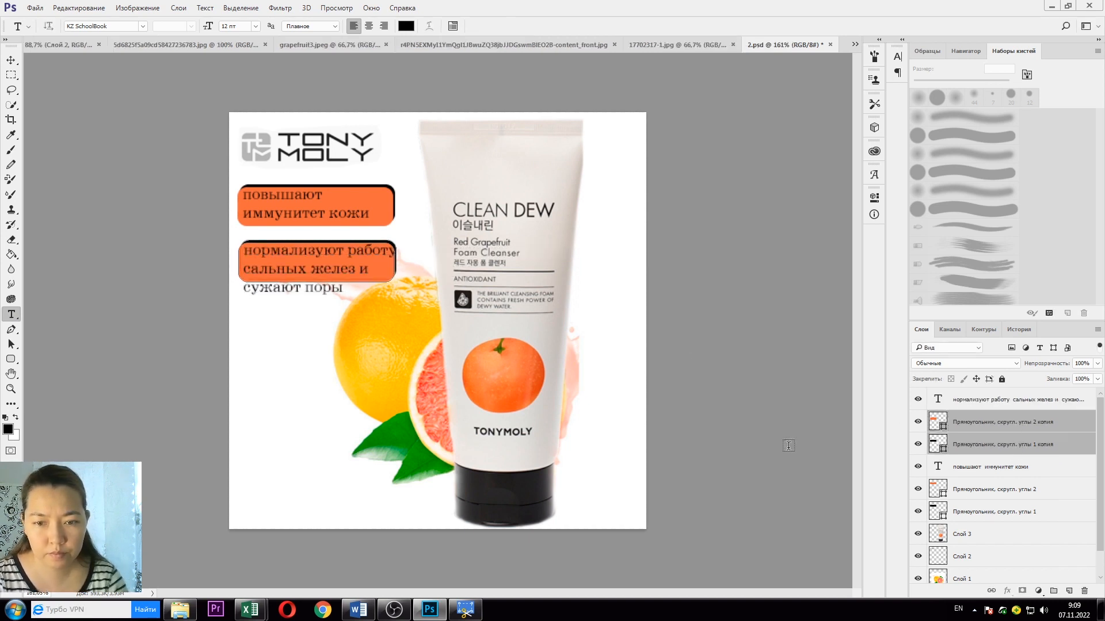
key(ctrl+t)
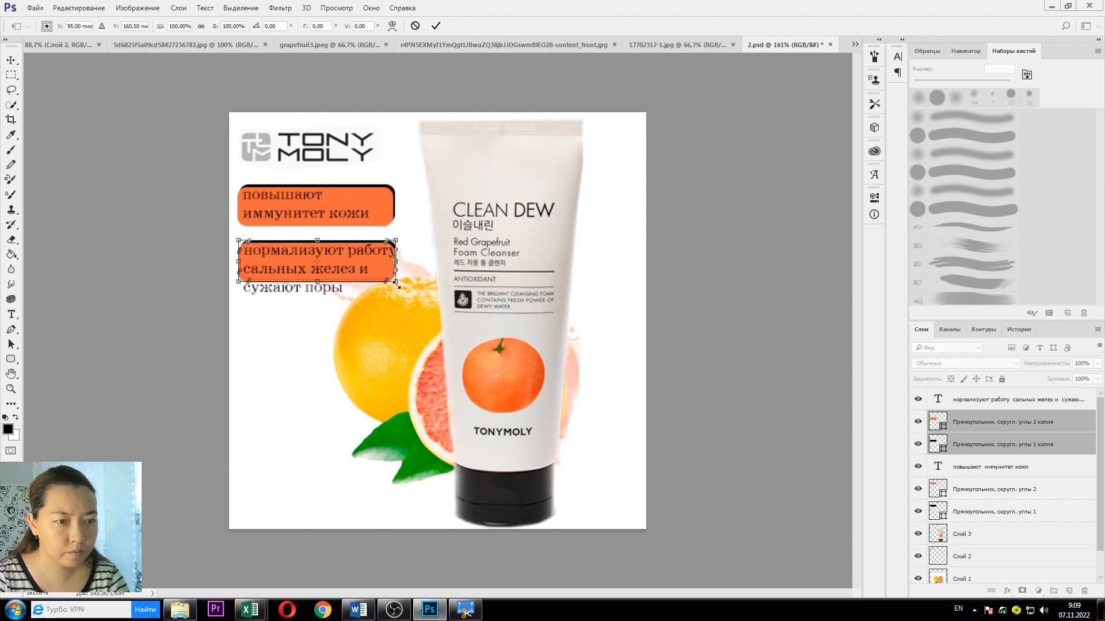
Step: Stretch the second orange box down and right to cover «сужают поры»
drag(397, 283, 403, 310)
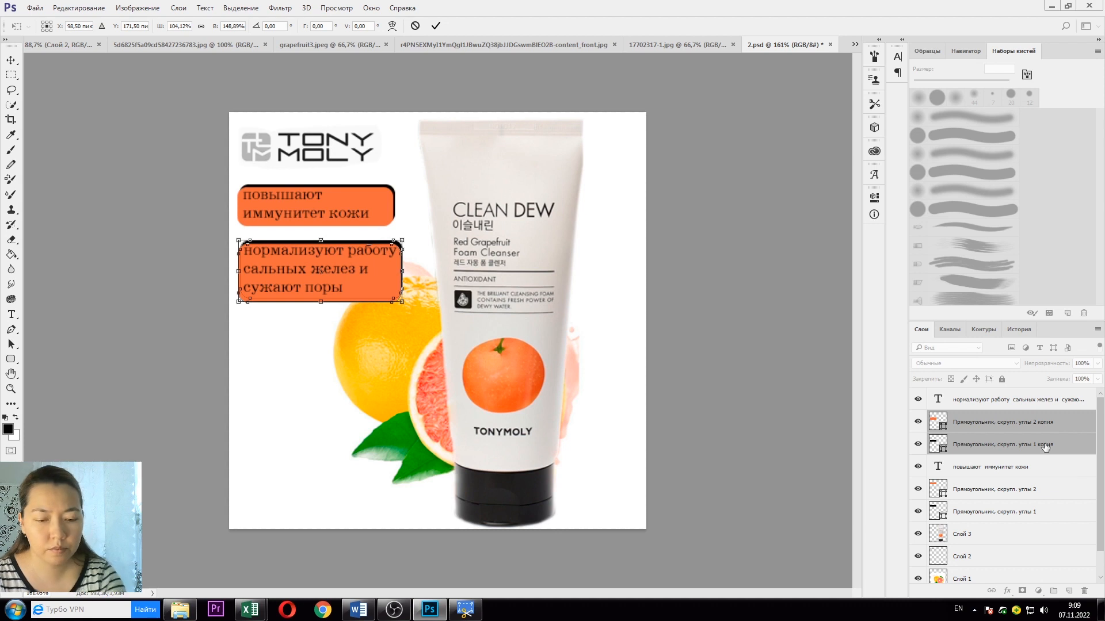
key(Return)
click(997, 403)
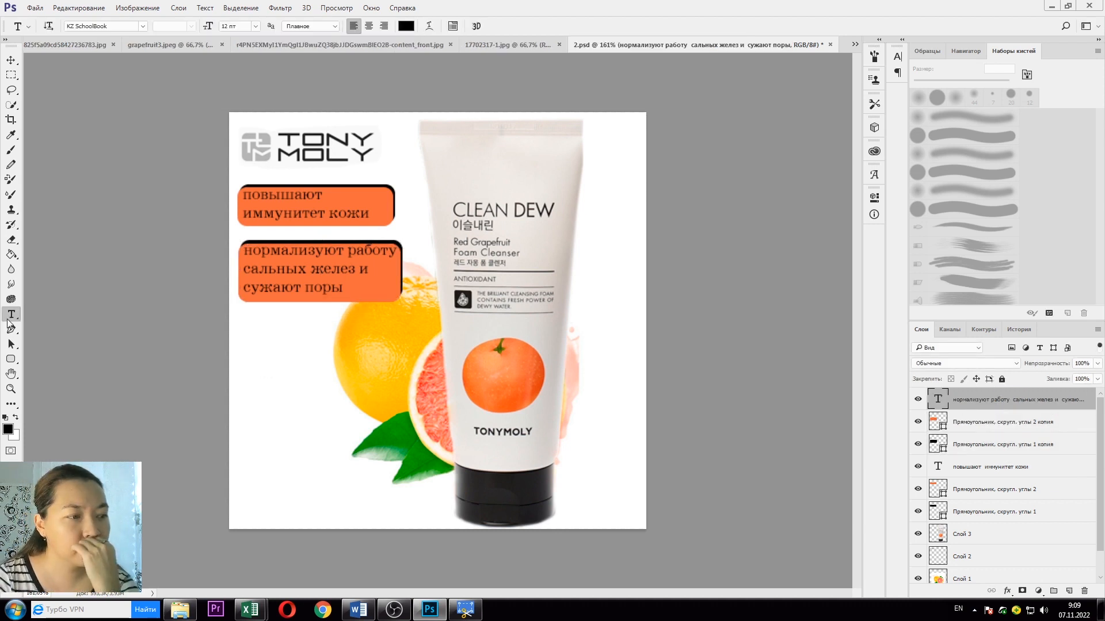
Step: Make the second label's text white (#ffffff) and correct «нормализуют» to «нормализует»
click(403, 28)
click(406, 174)
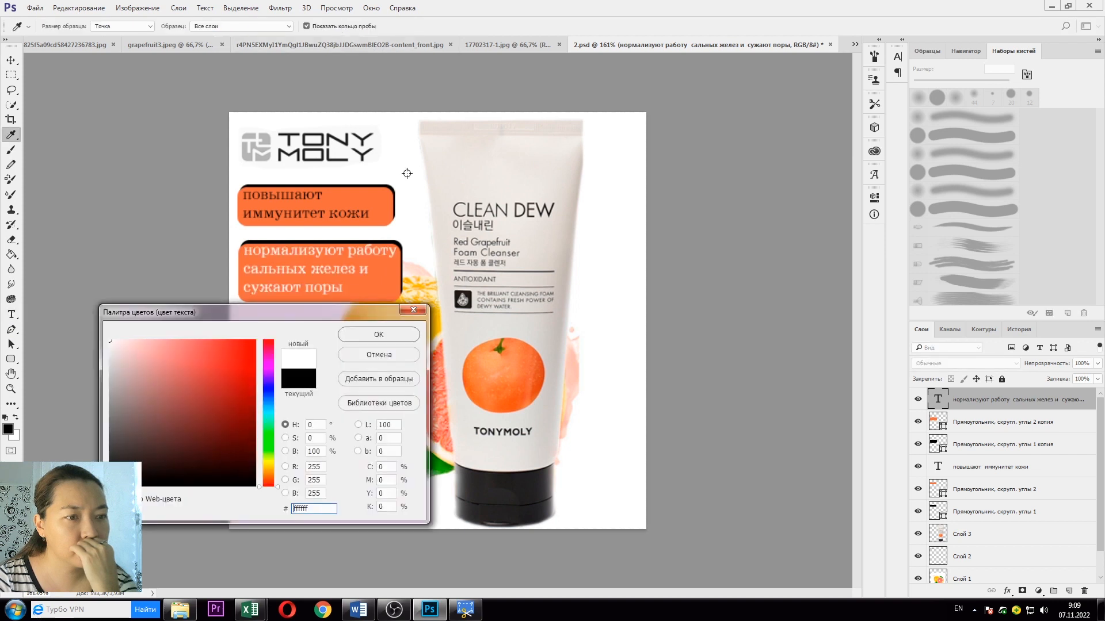
click(381, 340)
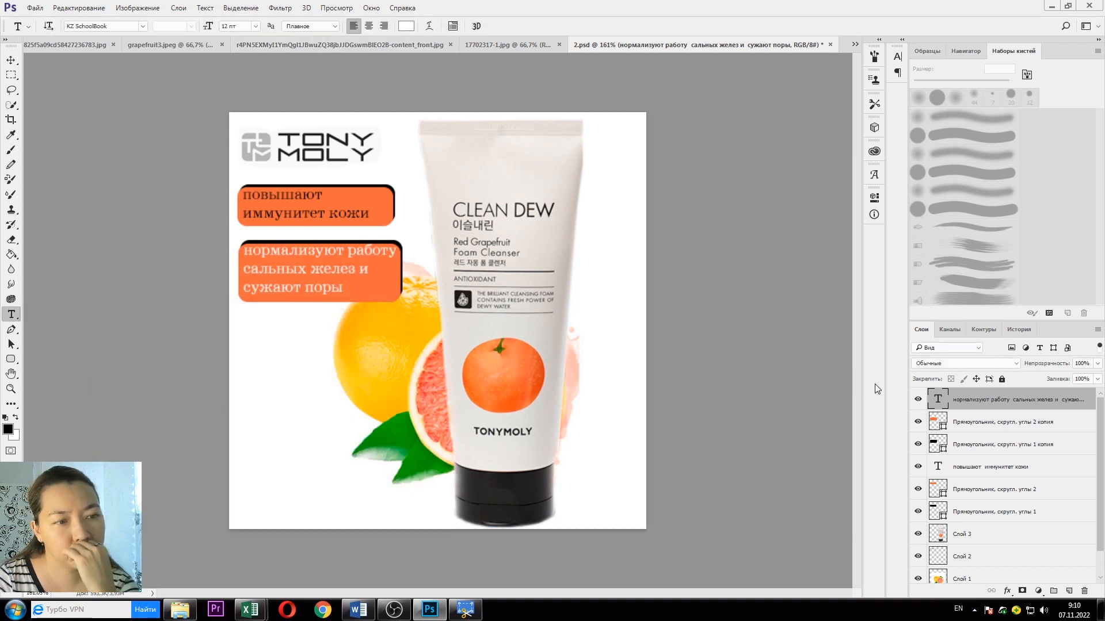
drag(334, 252, 325, 251)
text(T)
key(BackSpace)
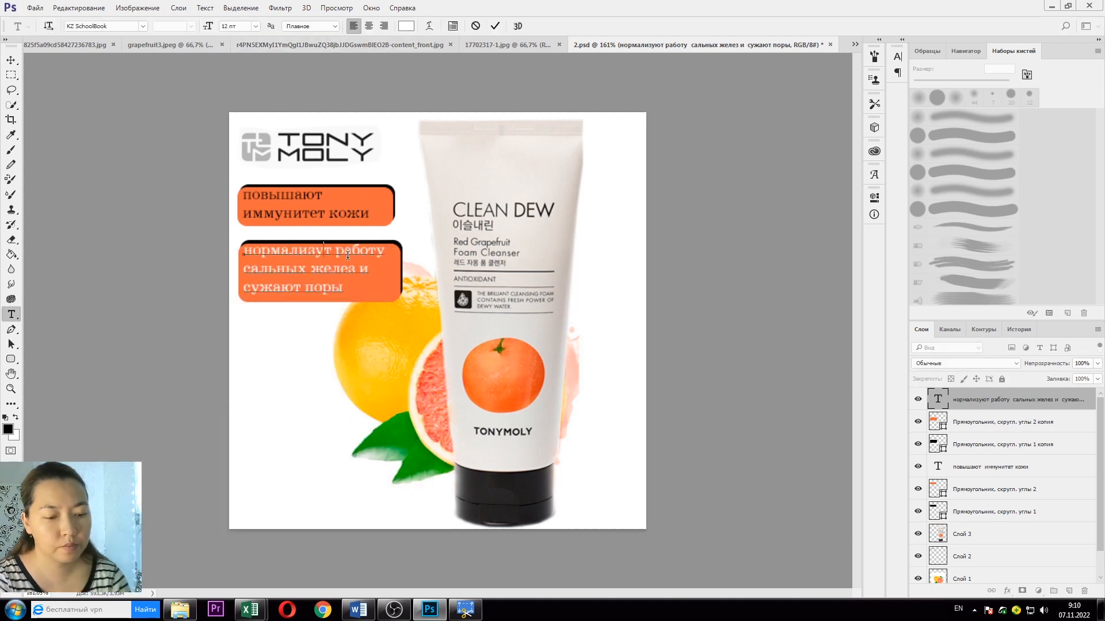
key(alt+shift)
text(Е)
key(BackSpace)
text(е)
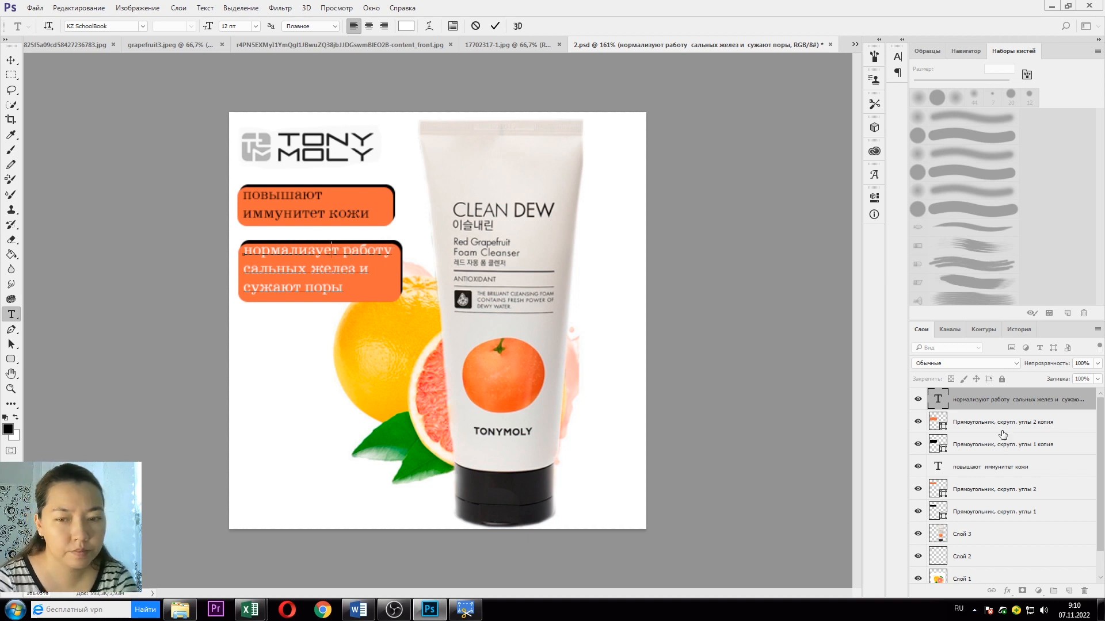
Step: Make the first label's text white and view the foam-cleanser poster for reference
click(1002, 466)
click(406, 25)
click(117, 349)
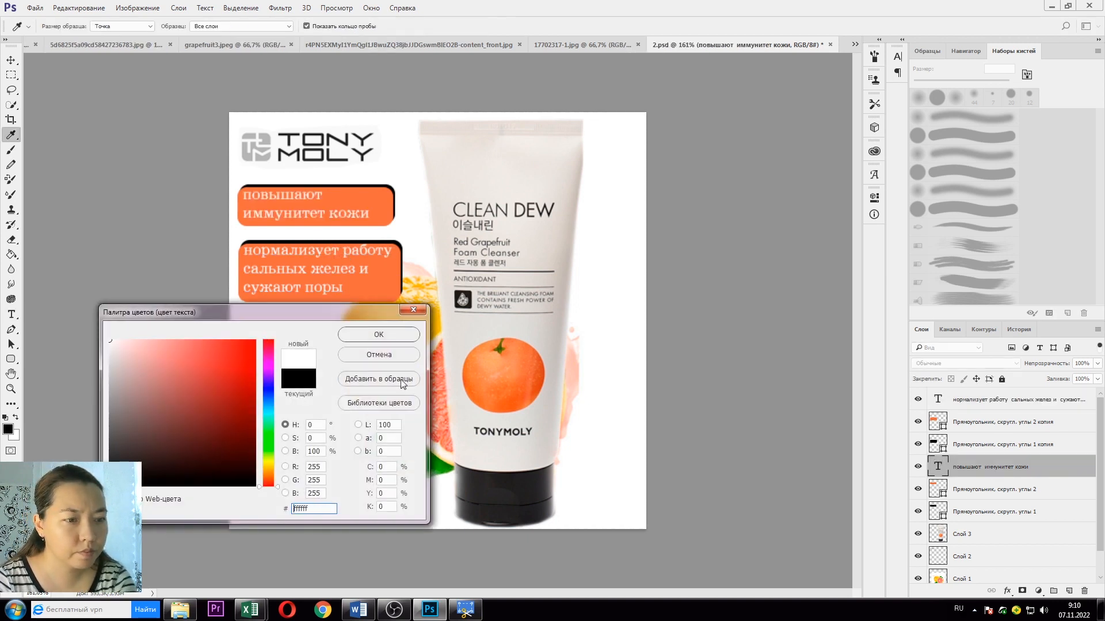
click(397, 322)
mouse_move(356, 615)
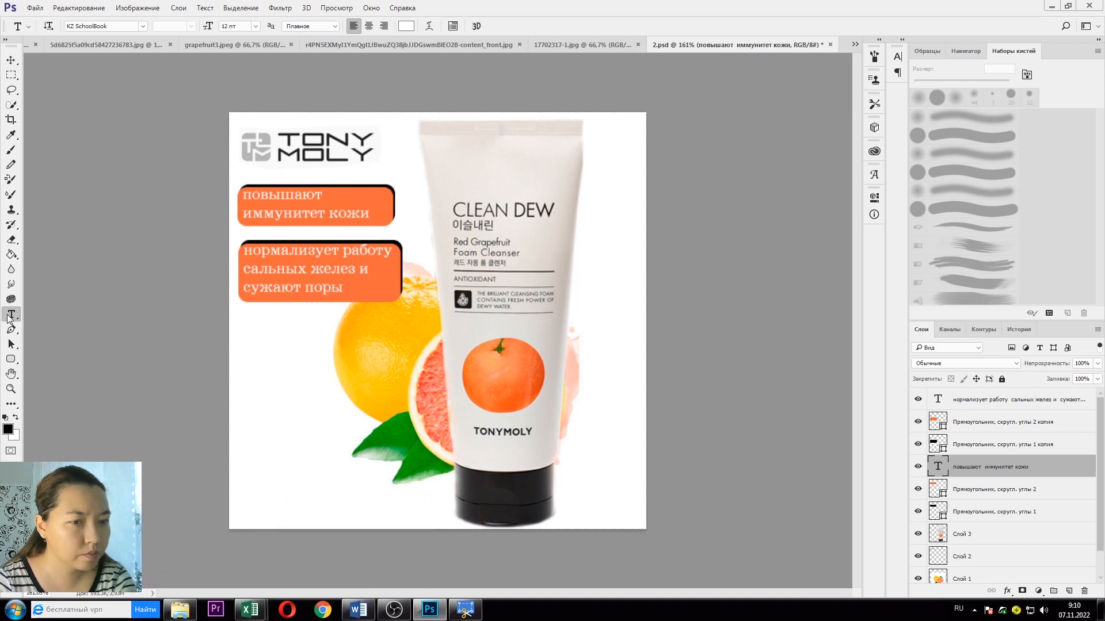
click(557, 50)
Step: Compare the card with the reference poster, then save the 2.psd product card
click(798, 45)
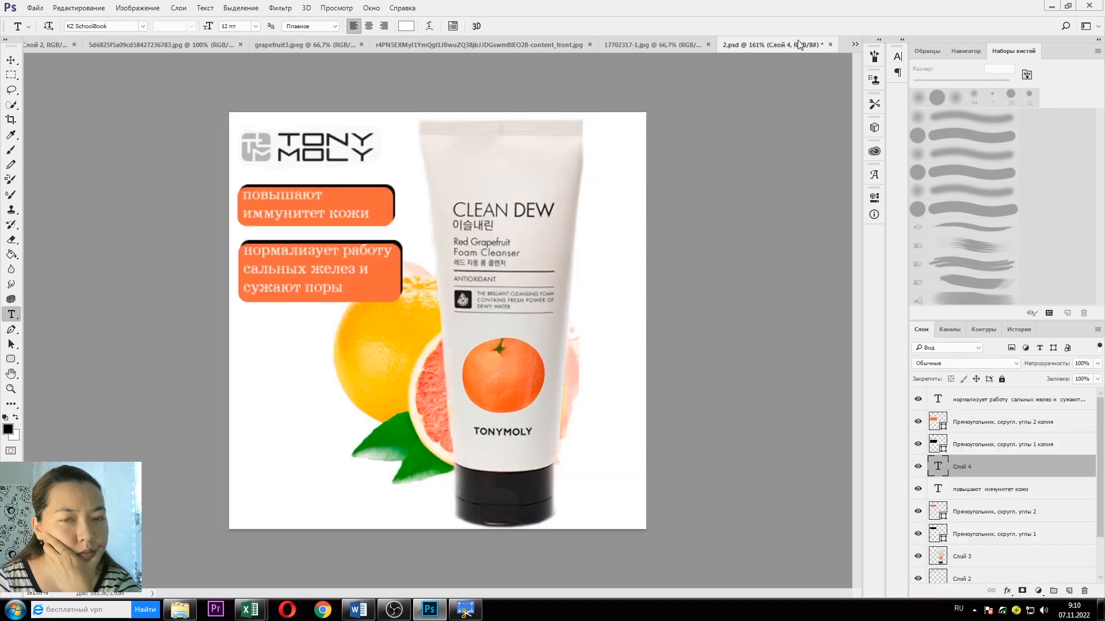
click(680, 45)
click(799, 45)
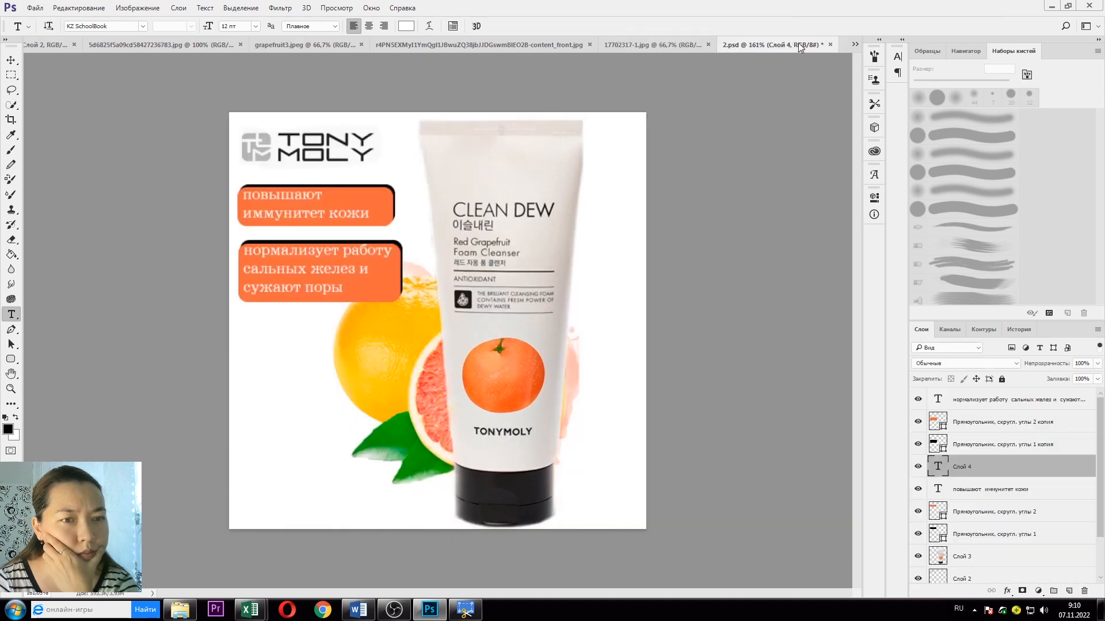
click(681, 46)
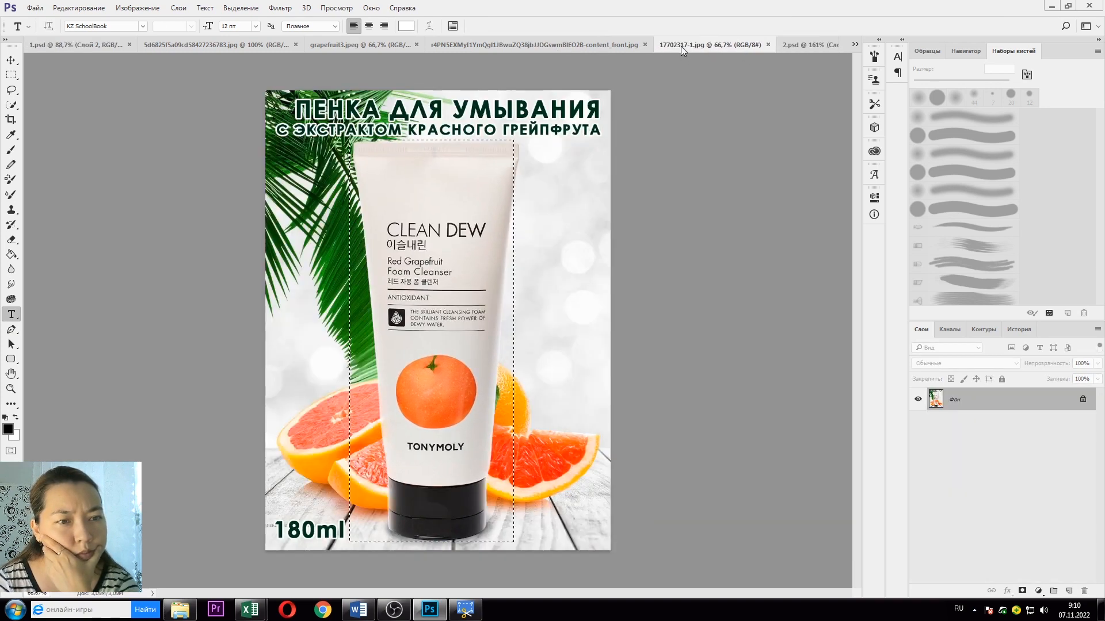
click(803, 44)
click(35, 9)
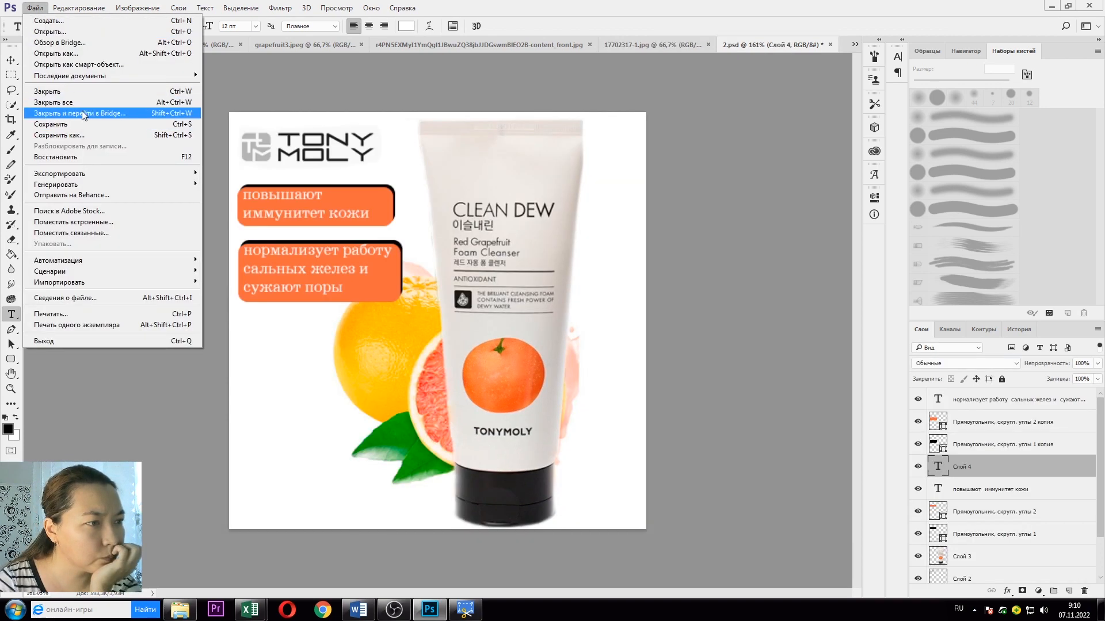
click(63, 125)
Step: Review the grapefruit photo 17702317-1.jpg's File Info origin and Photoshop history pages, then close it
click(35, 8)
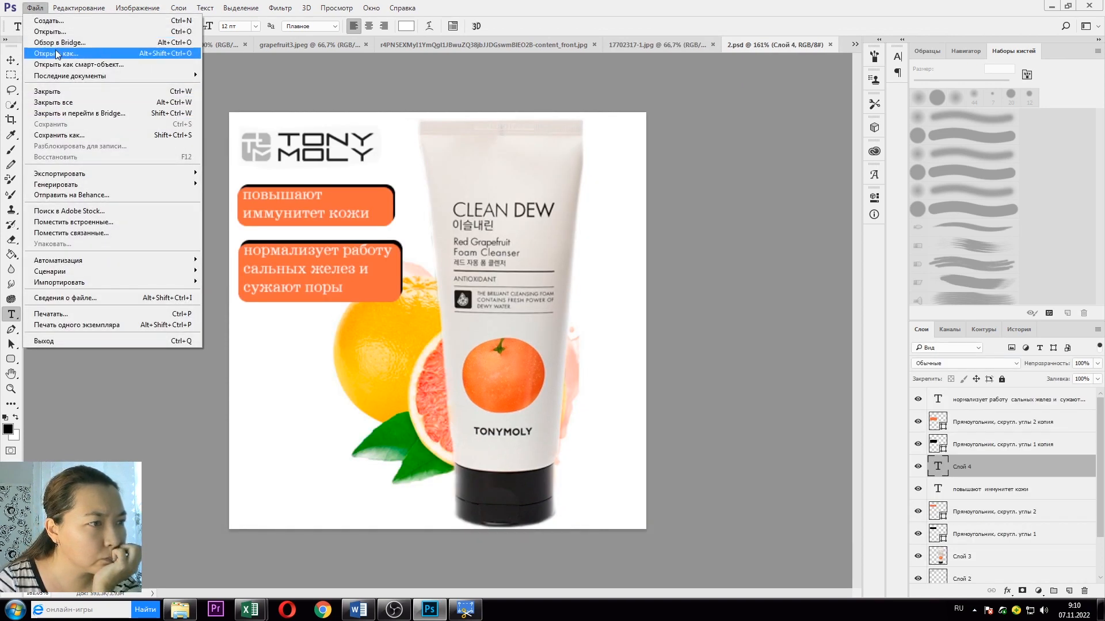
mouse_move(147, 11)
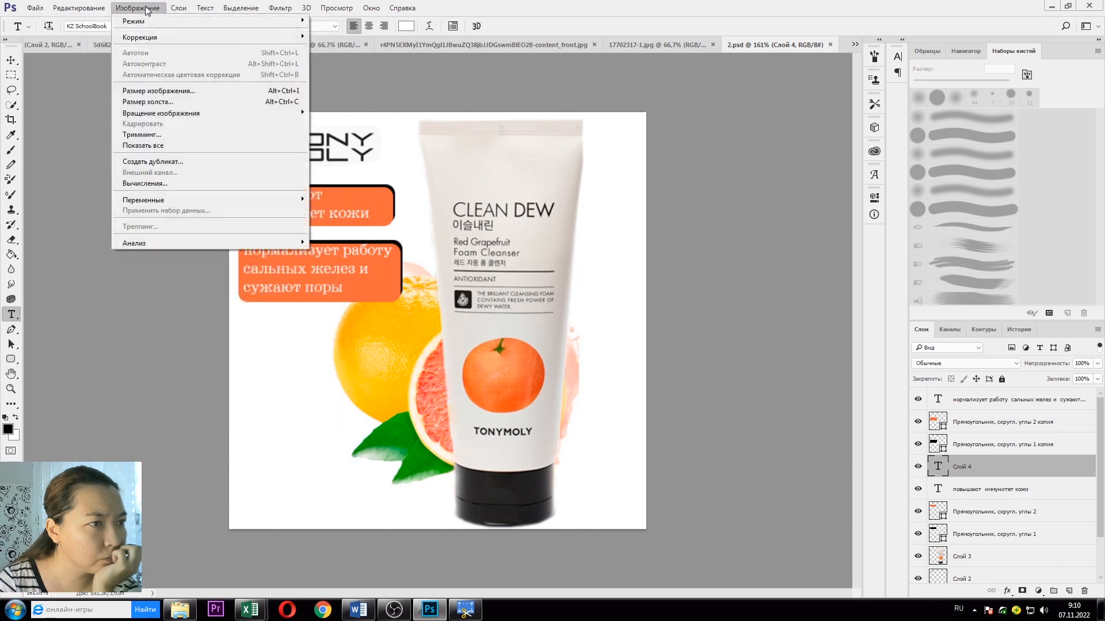
click(635, 44)
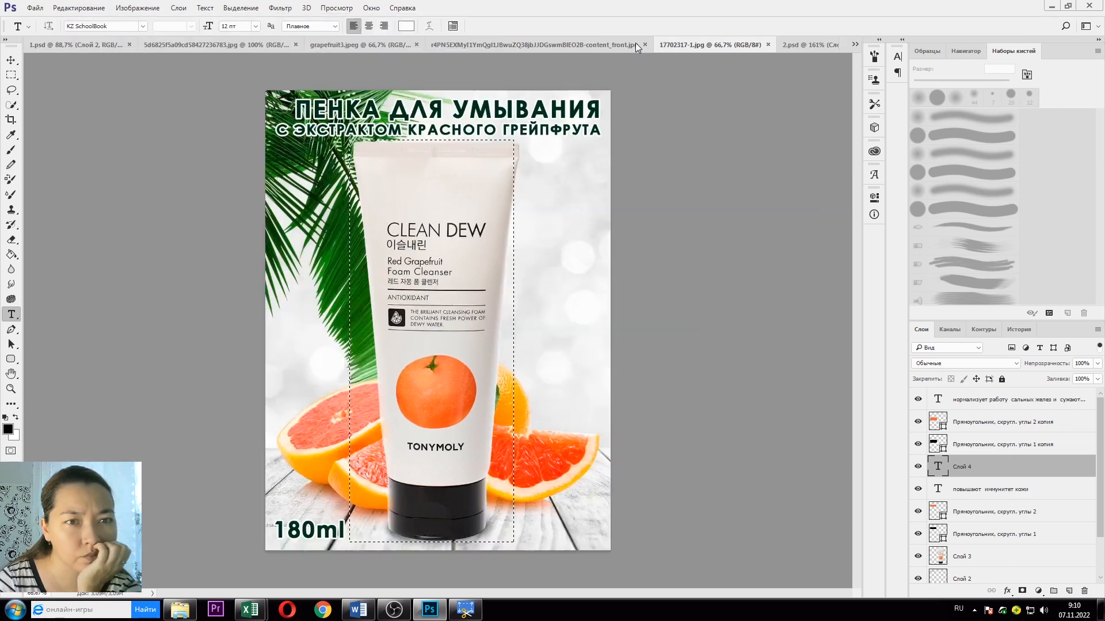
click(38, 9)
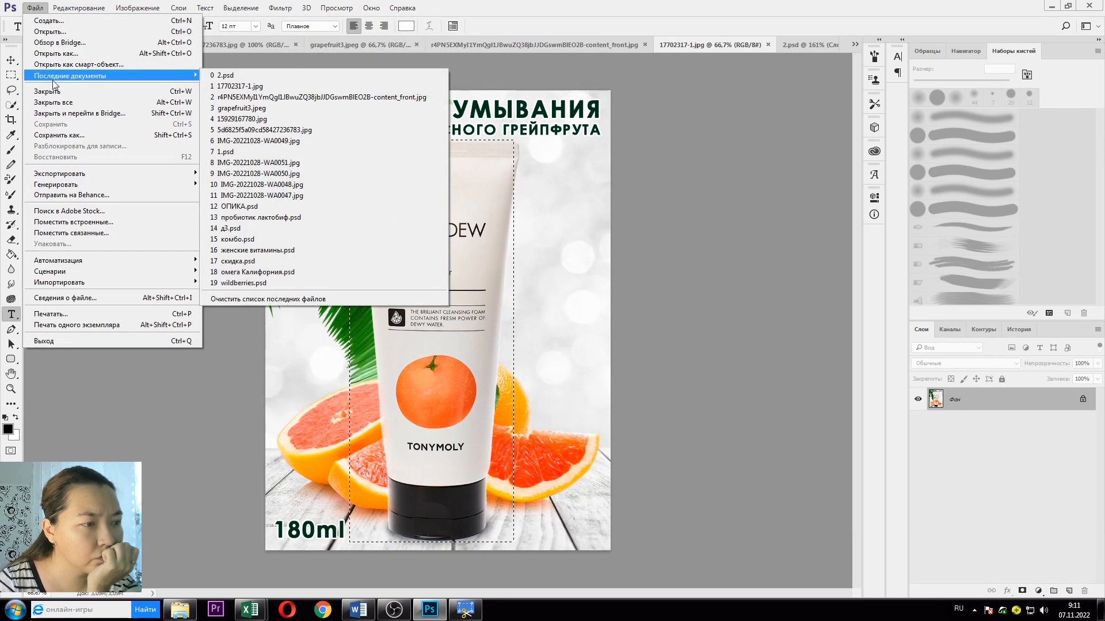
click(97, 298)
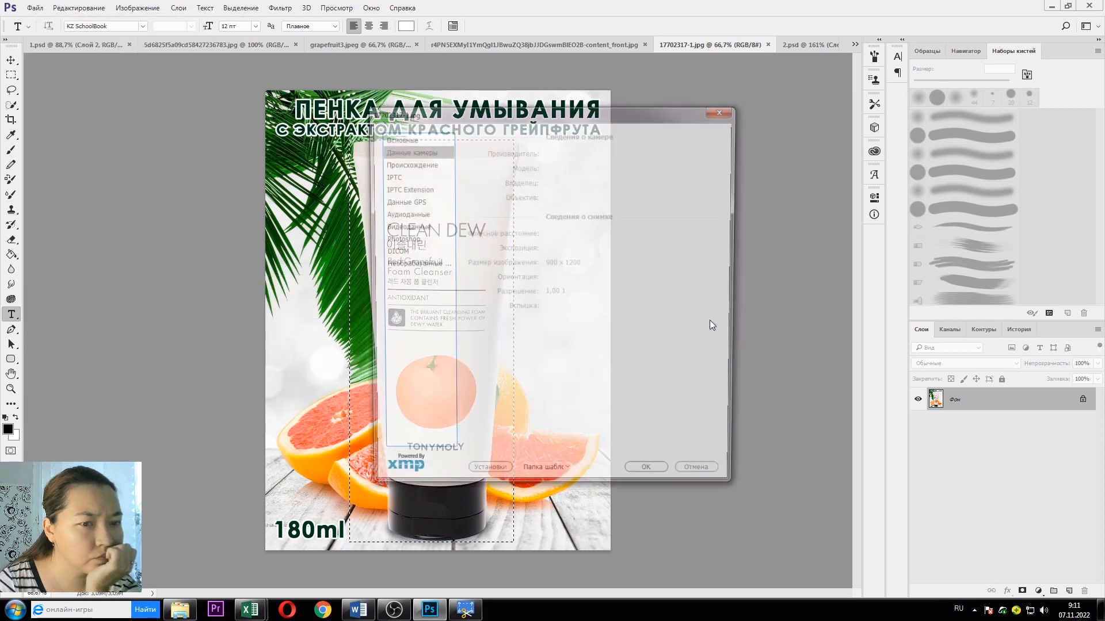
click(427, 166)
click(426, 240)
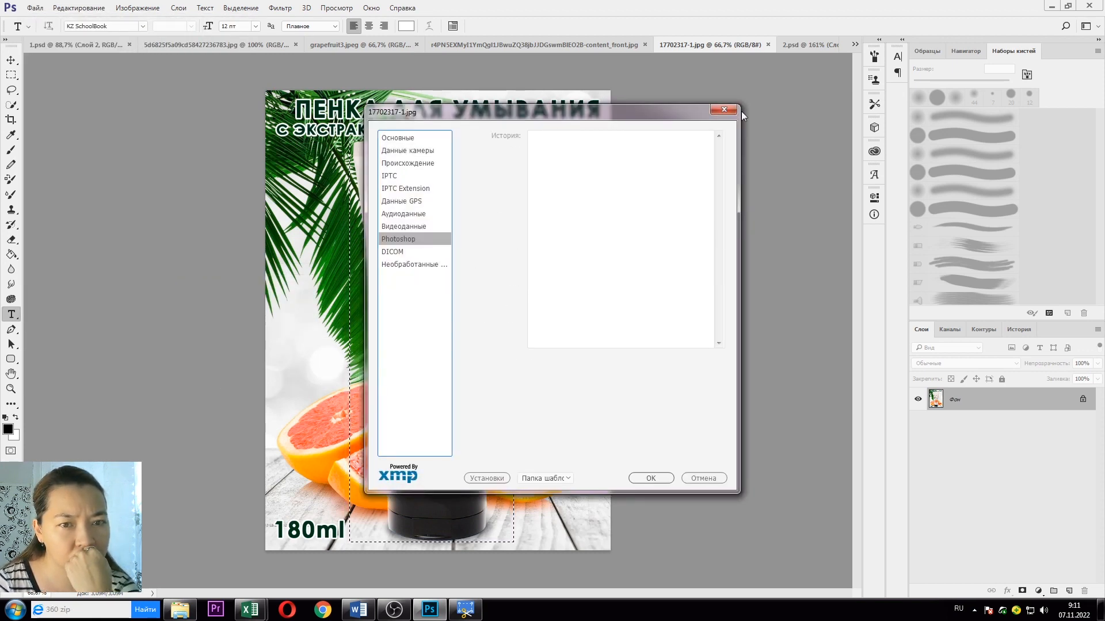
click(724, 110)
Step: Dismiss the Image menu unchanged, return to 2.psd and open the folder holding the logo
click(137, 7)
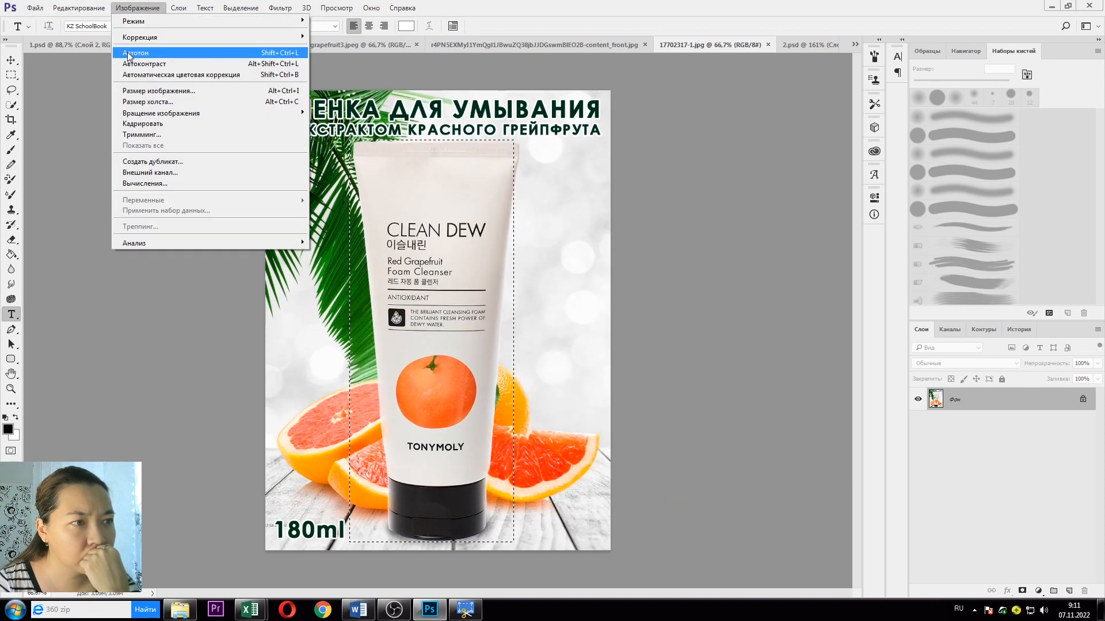
mouse_move(128, 39)
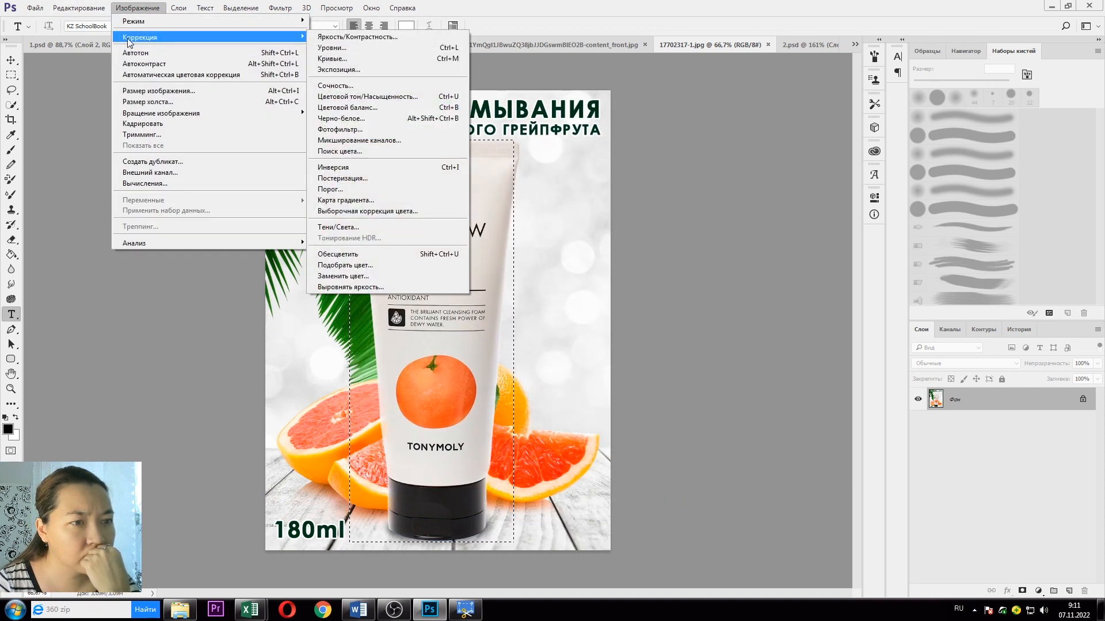
click(79, 8)
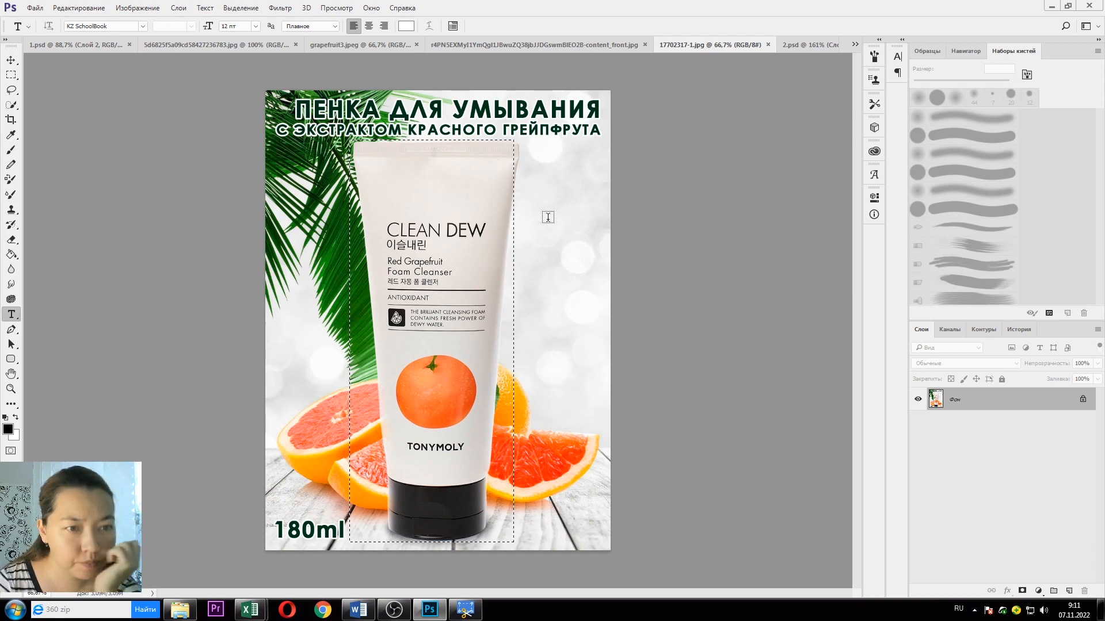
click(808, 44)
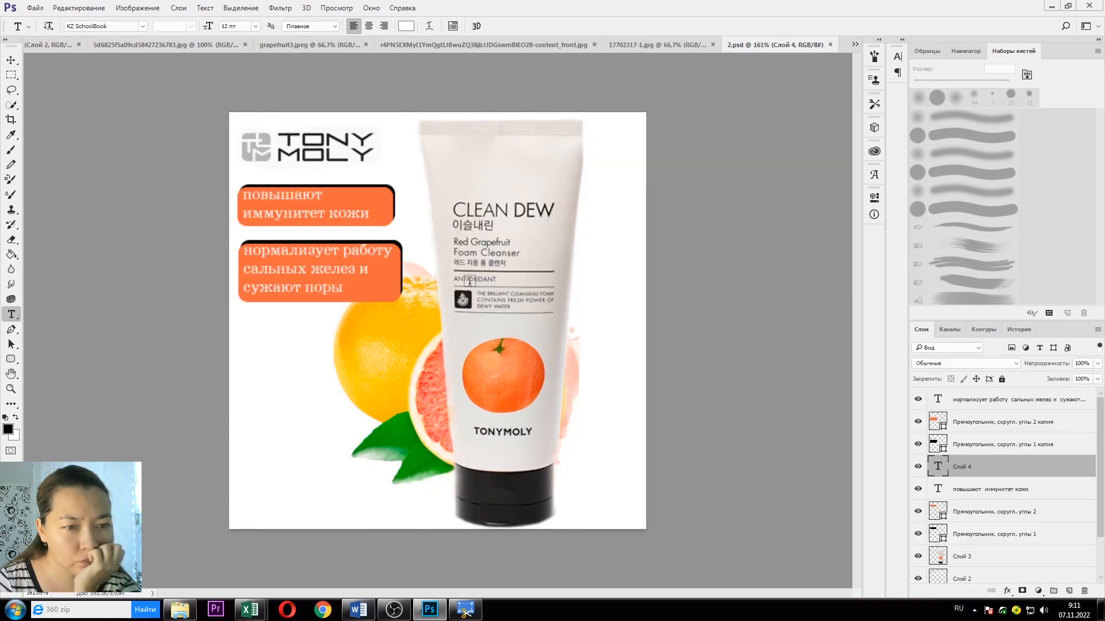
click(181, 610)
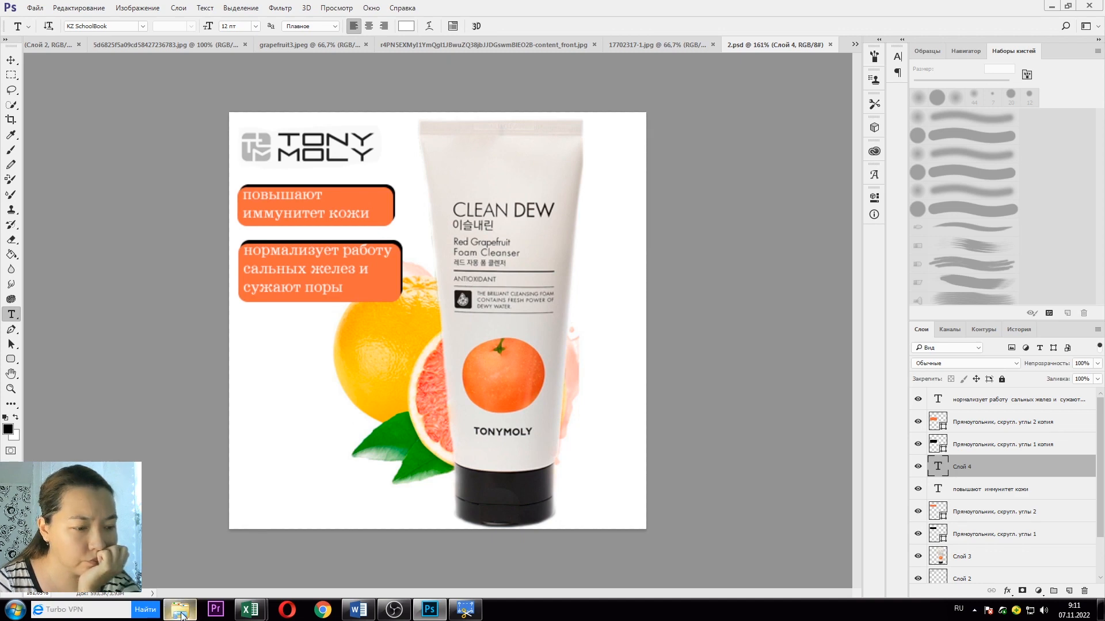
Step: Drop the имя QUEEN logo onto the card and scale it small into the bottom-right corner
drag(255, 89, 566, 503)
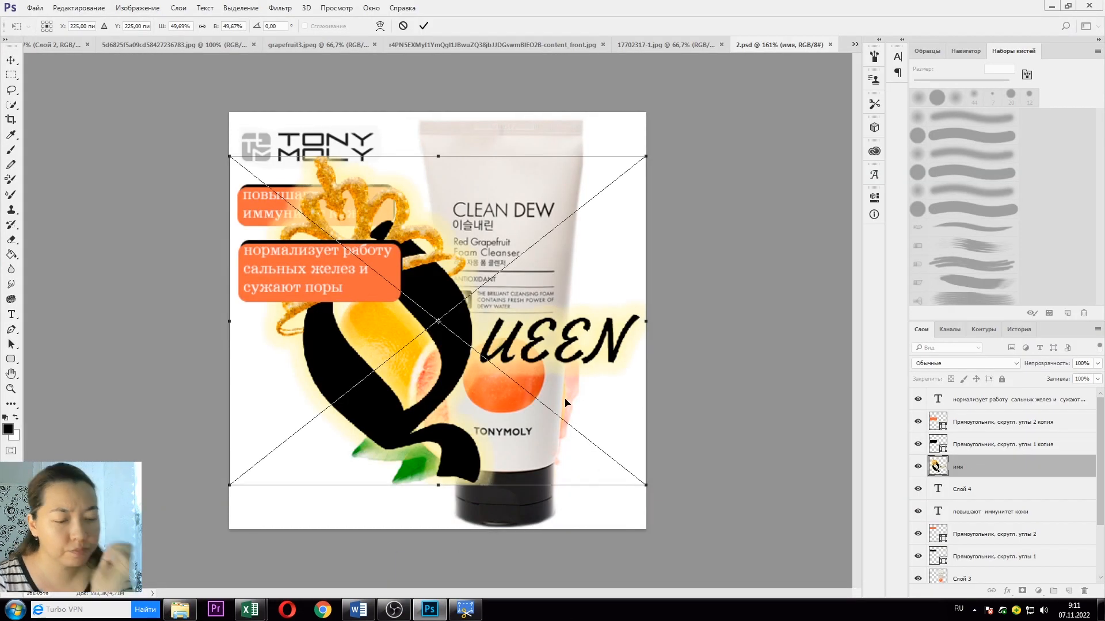
drag(648, 485, 607, 488)
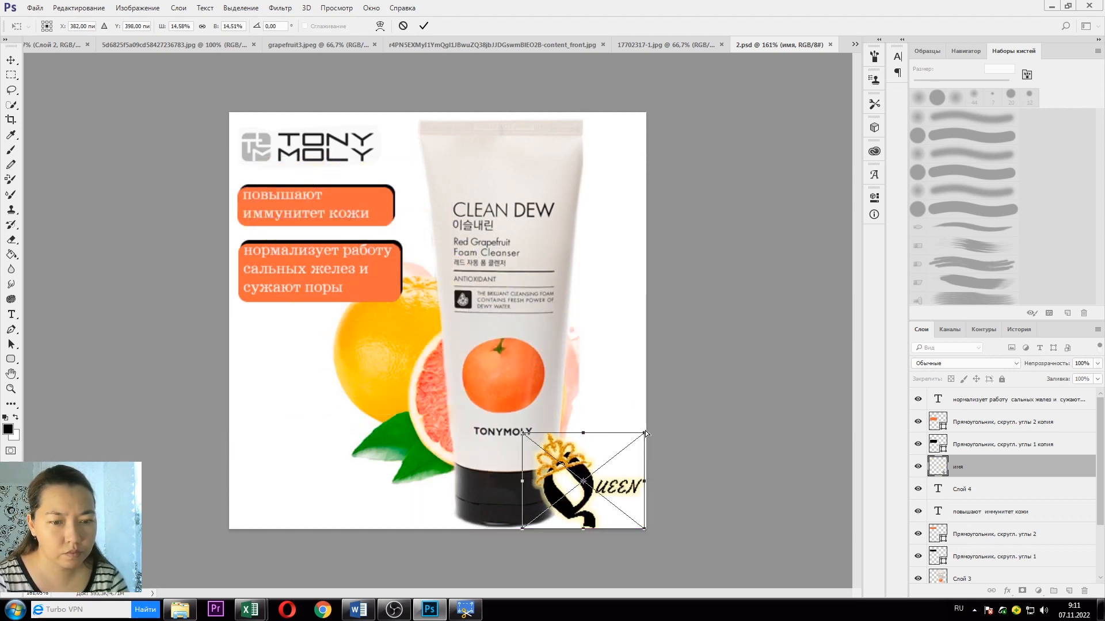
mouse_move(644, 432)
mouse_down()
mouse_move(656, 456)
mouse_move(650, 448)
mouse_up()
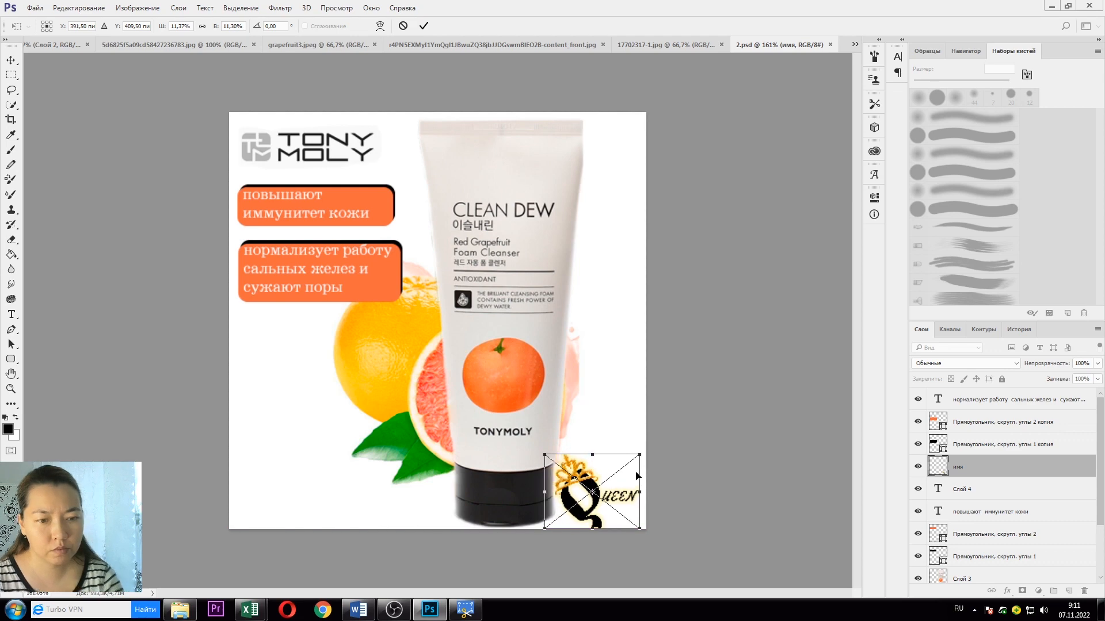
key(Return)
key(t)
click(614, 46)
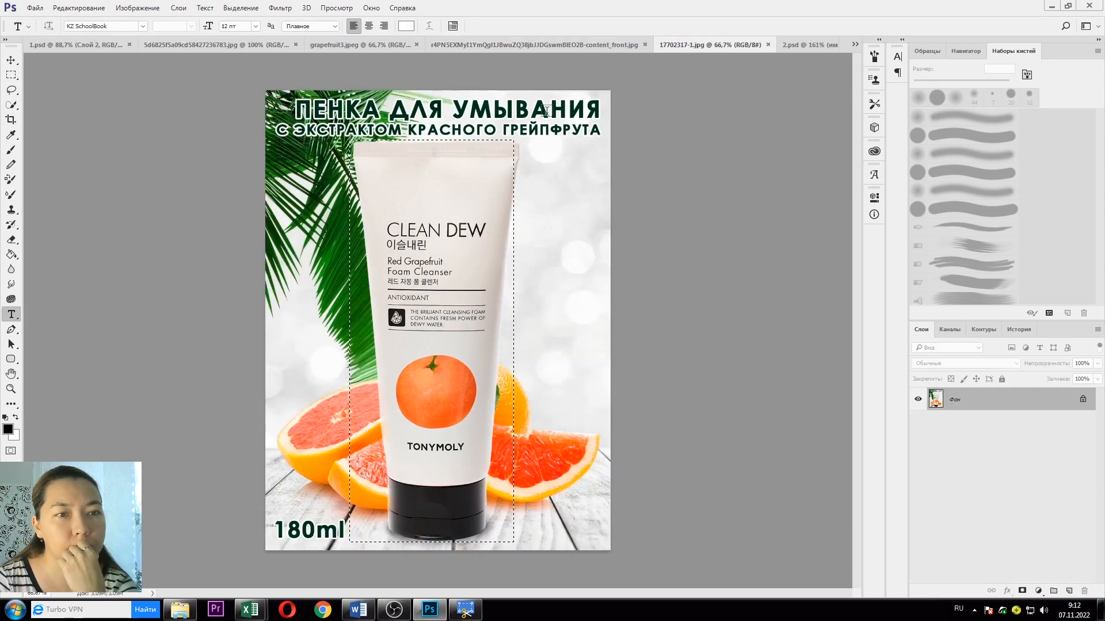
Step: Apply Image Size to 2.psd with Bicubic (reduction) resampling, keeping it at 450 × 450 px
key(v)
click(777, 44)
click(101, 9)
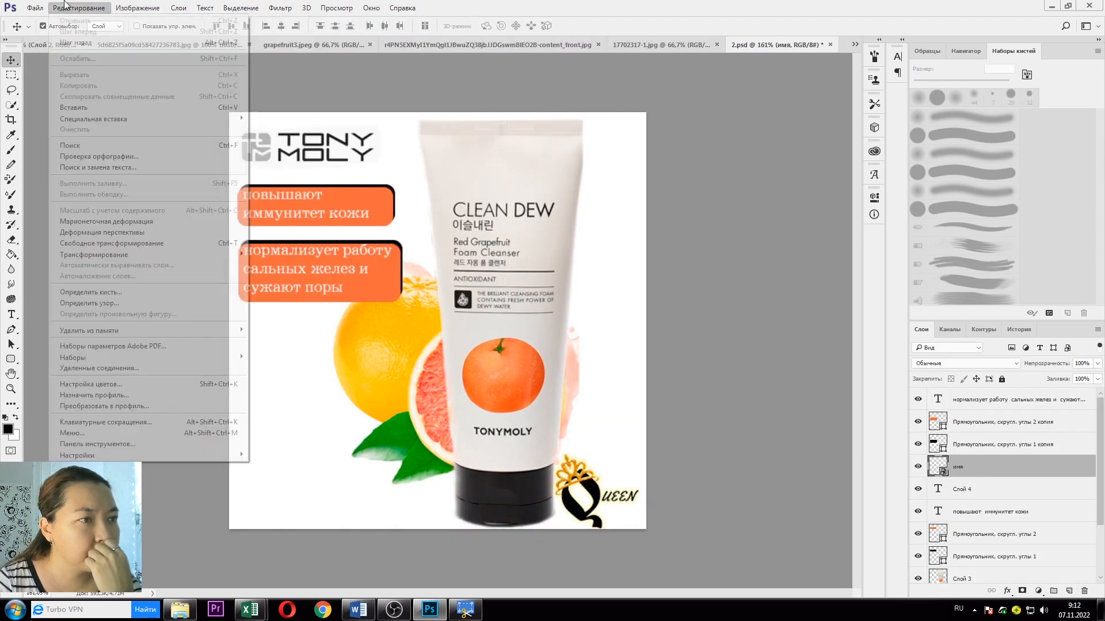
mouse_move(129, 11)
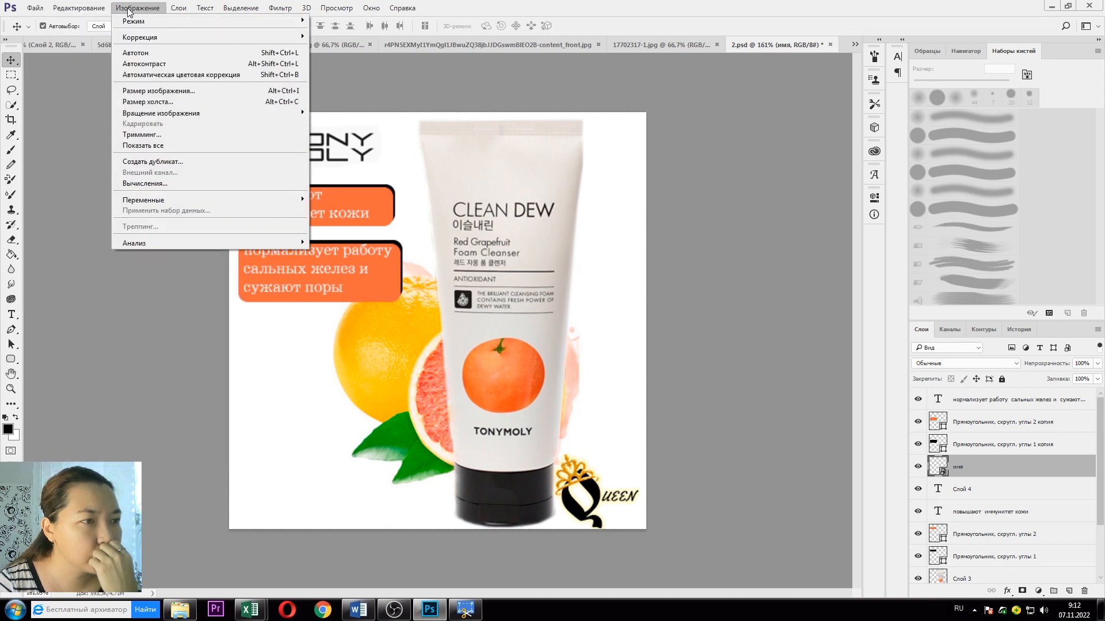
click(158, 91)
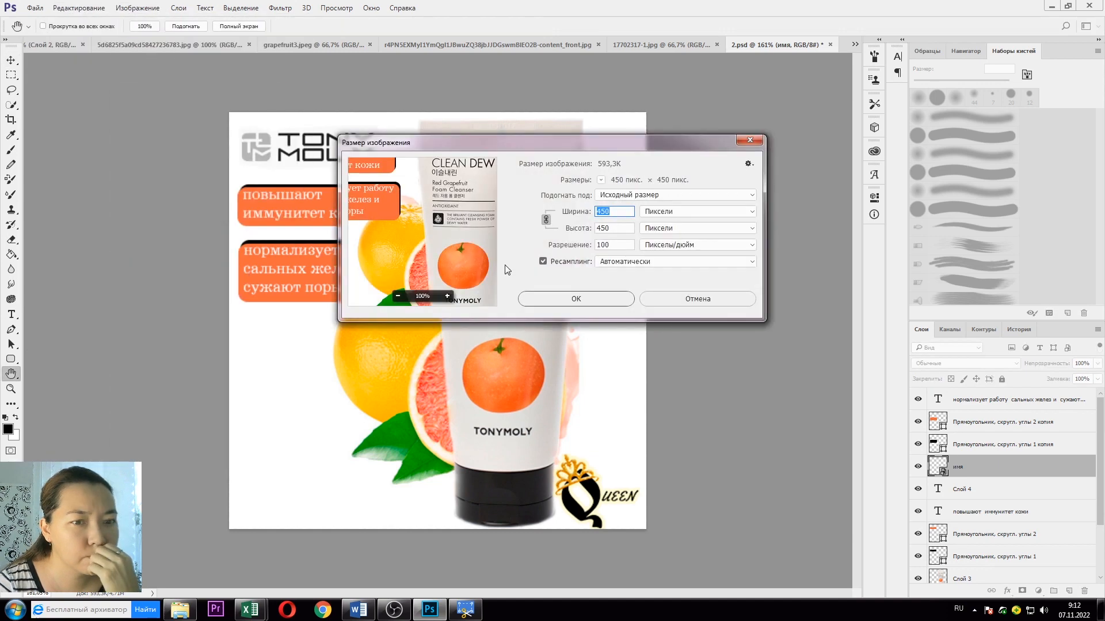
click(643, 266)
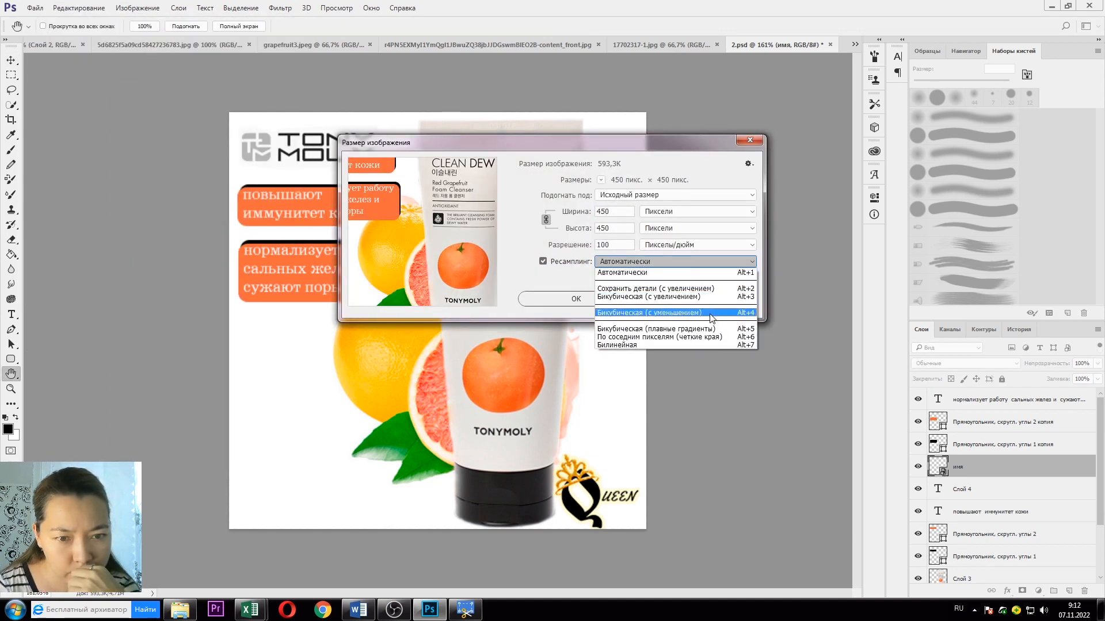
click(729, 315)
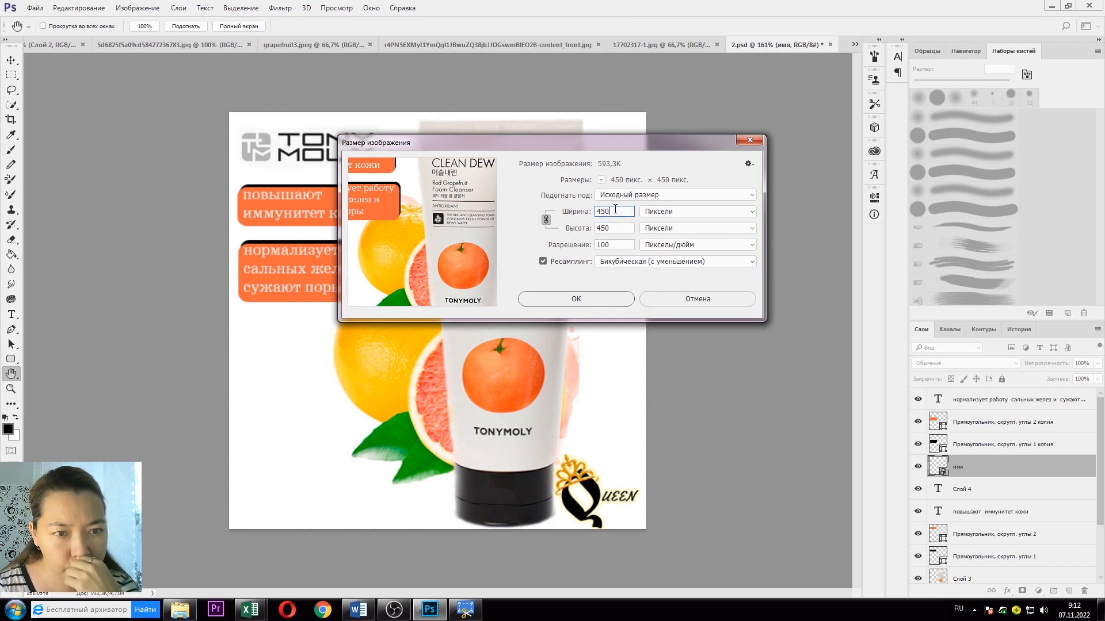
click(576, 298)
click(661, 44)
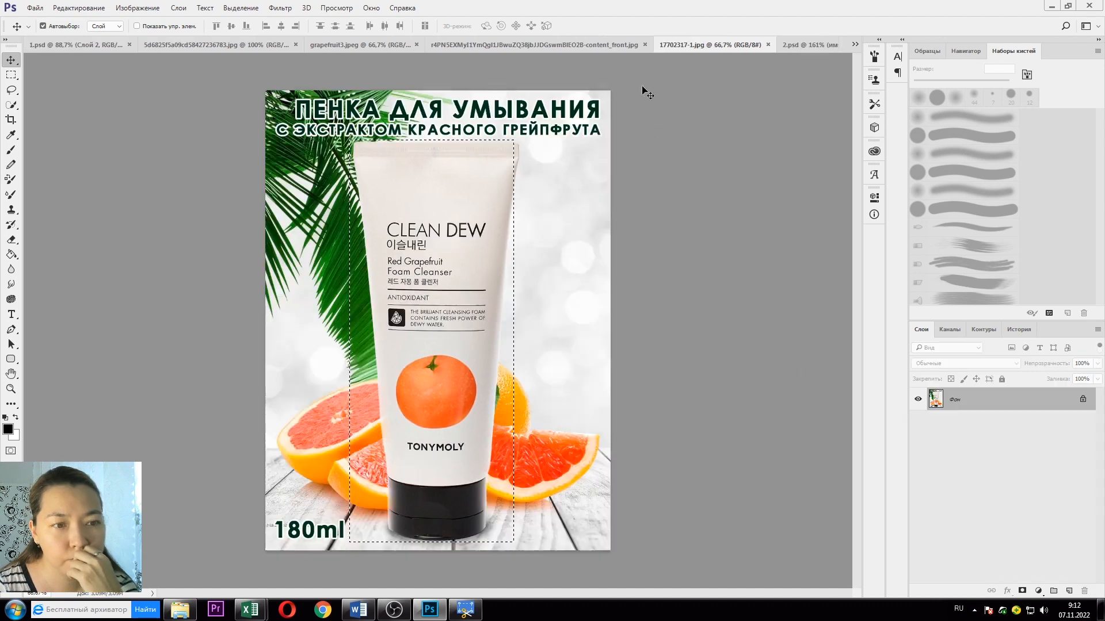
Step: Marquee-select the cleanser tube in the grapefruit photo and drag it onto the card
key(m)
drag(351, 140, 523, 546)
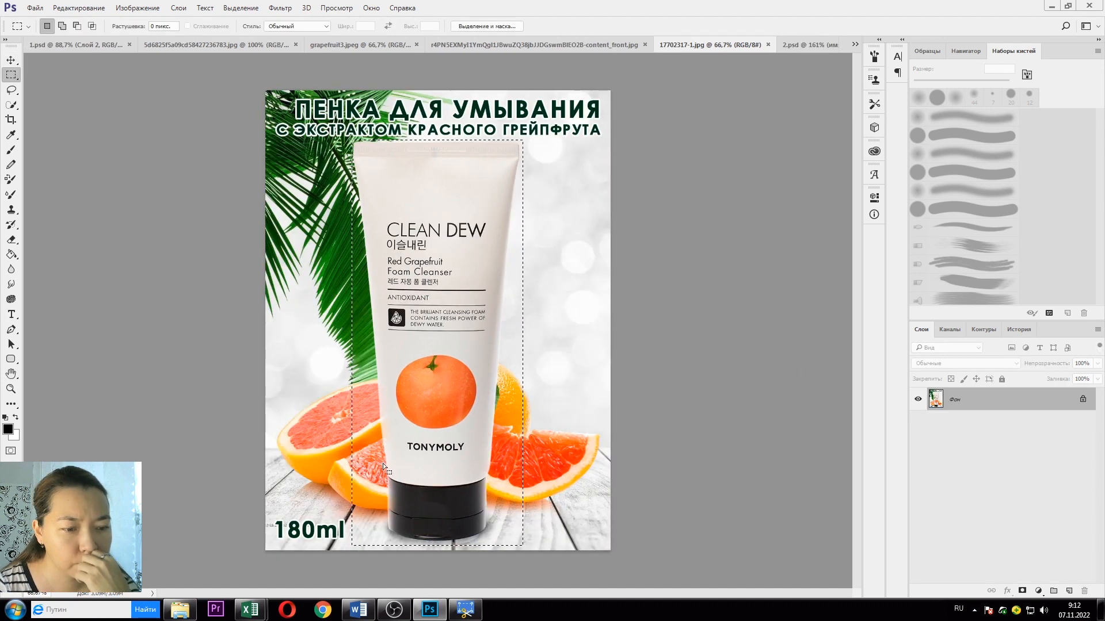
click(12, 61)
drag(404, 200, 391, 292)
Step: Free Transform the tube copy to about 42% and position it, then delete it
key(ctrl+t)
drag(673, 137, 432, 381)
drag(431, 384, 432, 130)
drag(573, 125, 456, 165)
drag(476, 519, 488, 545)
drag(457, 495, 460, 478)
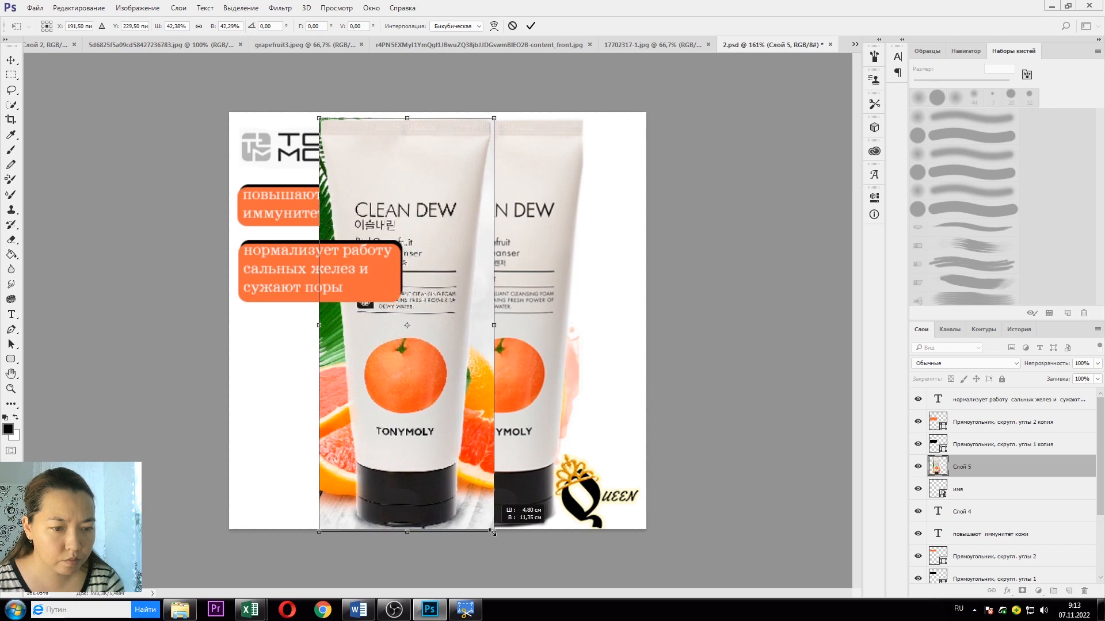
key(Return)
mouse_move(452, 327)
mouse_down()
mouse_move(610, 332)
mouse_move(448, 318)
mouse_move(449, 348)
mouse_up()
key(Delete)
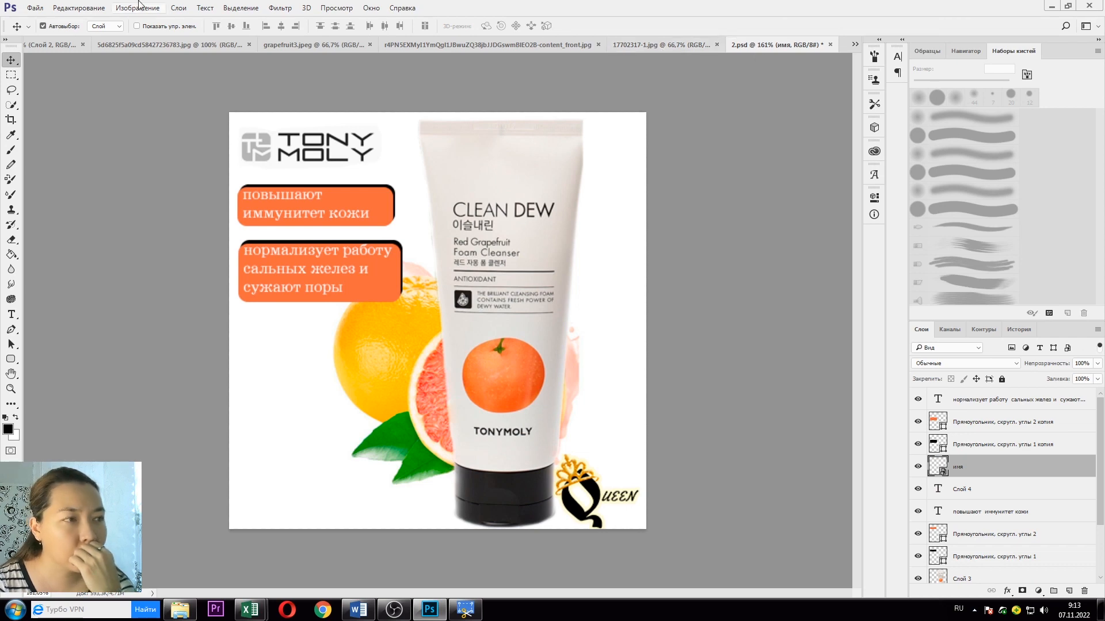
click(77, 8)
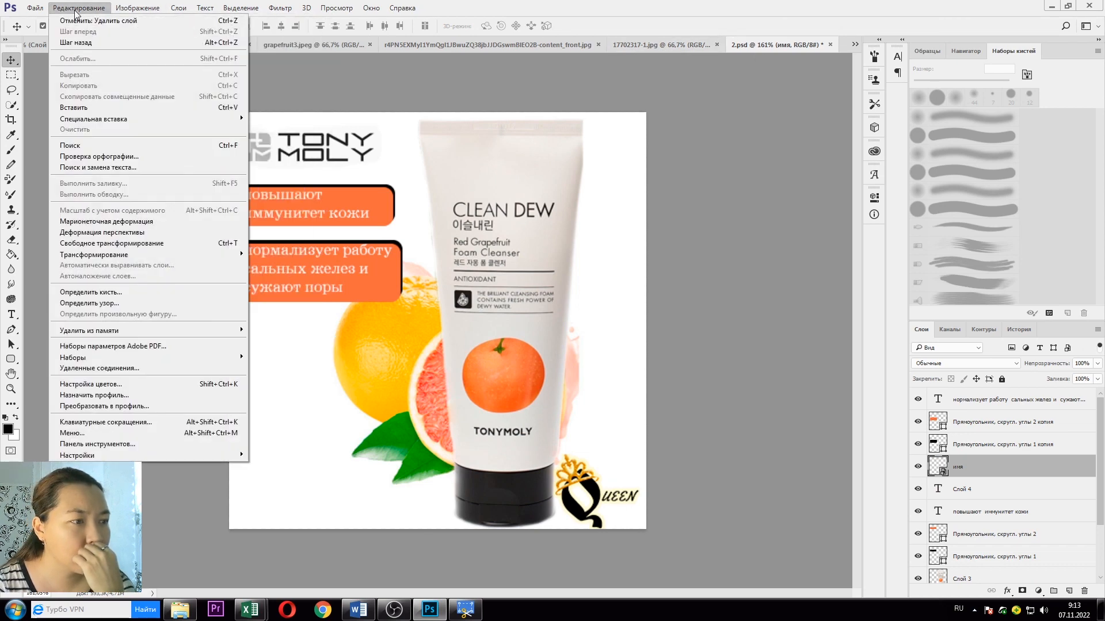
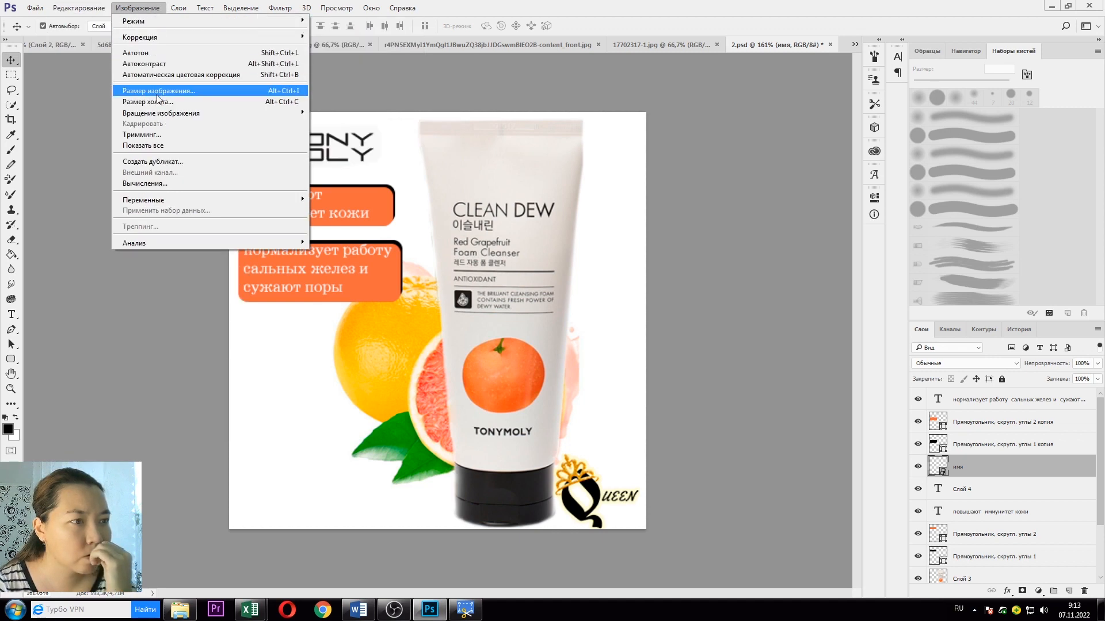
Step: In Canvas Size, add 150 px relative to width and height, making 2.psd 600 × 600 px
click(156, 102)
click(615, 230)
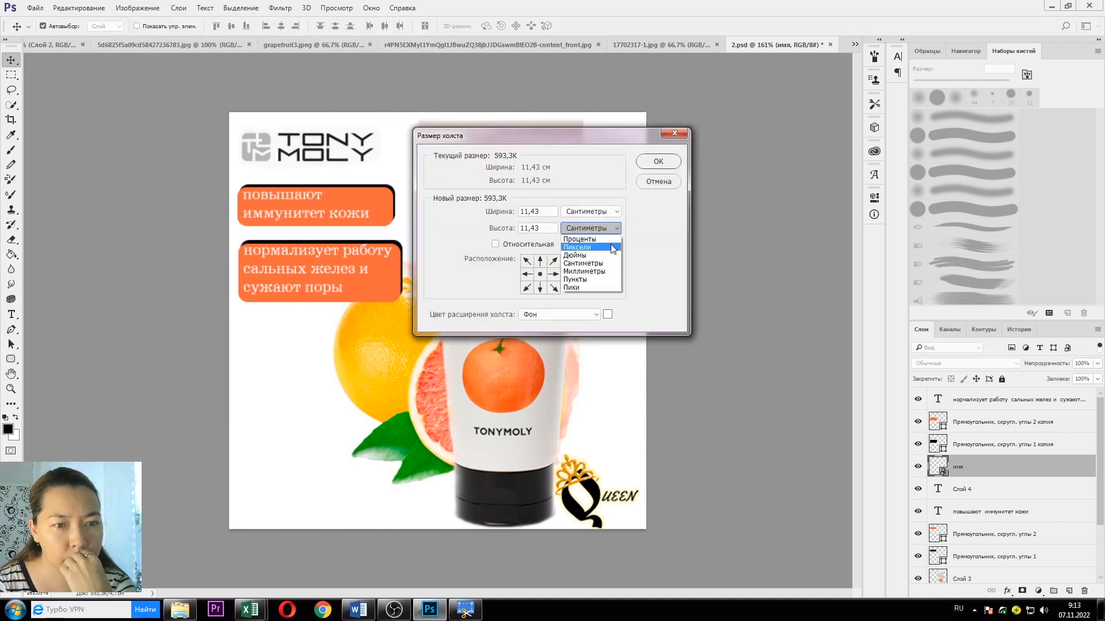
click(610, 244)
text(600)
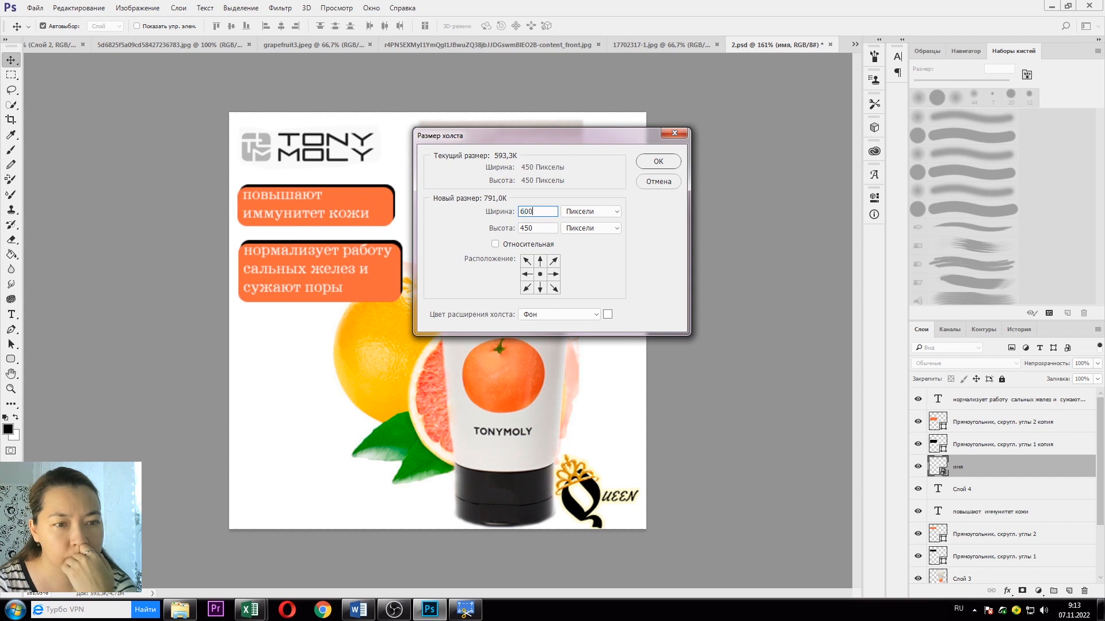
click(534, 242)
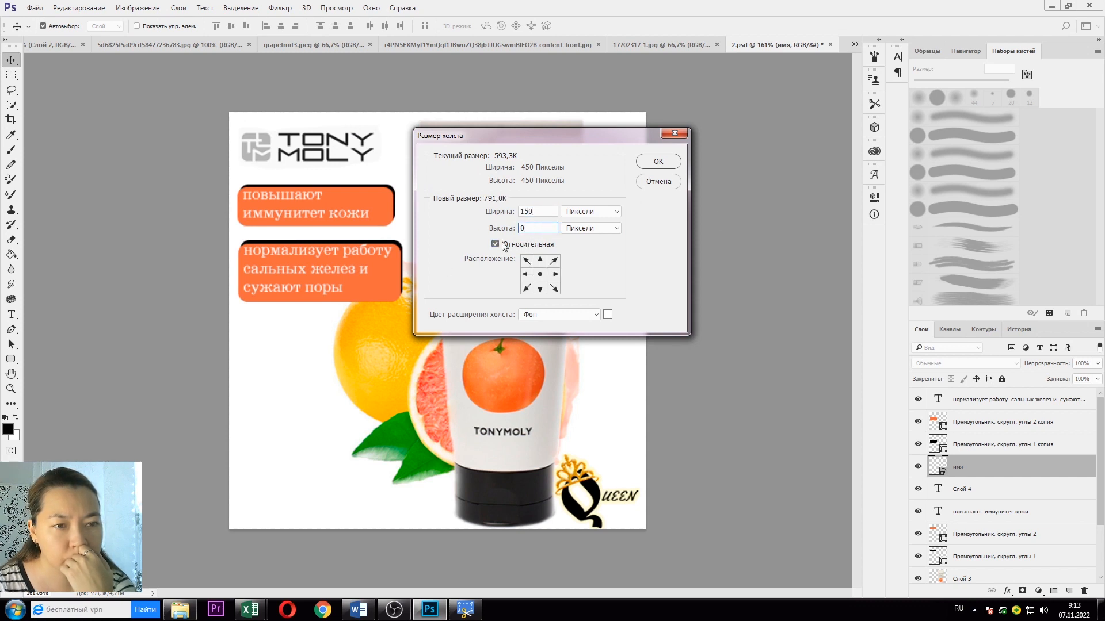
text(150)
click(658, 161)
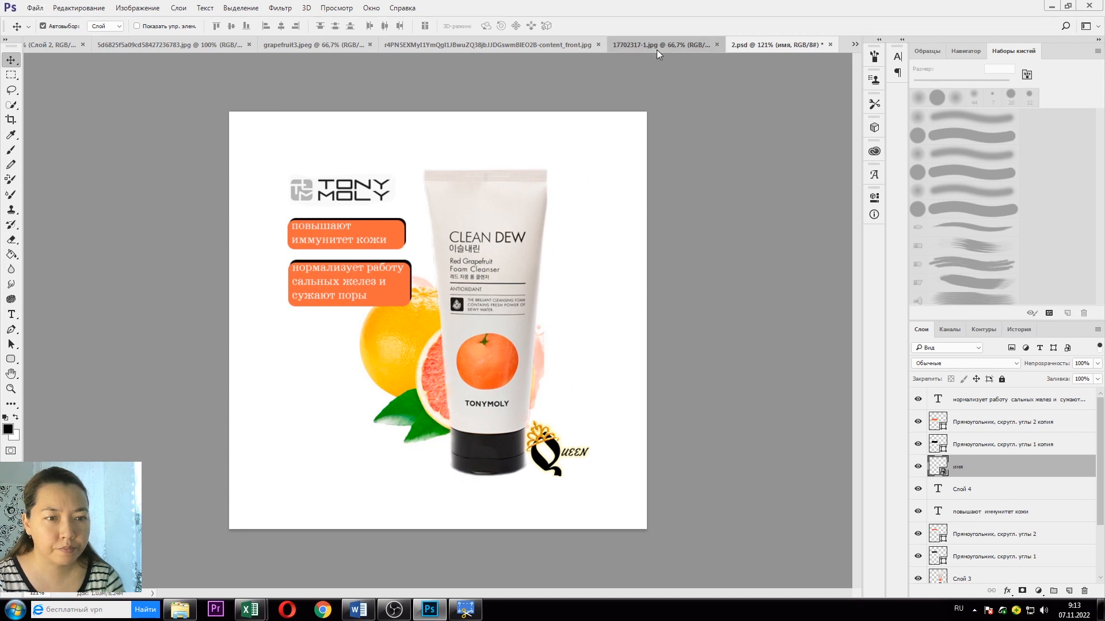
click(662, 44)
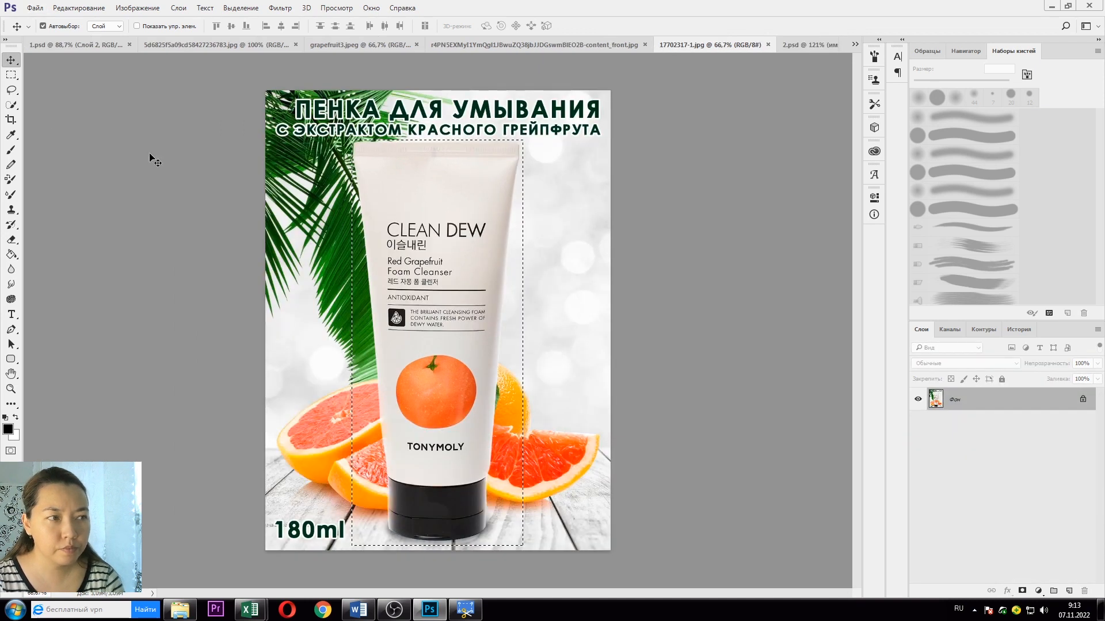
drag(431, 206, 437, 161)
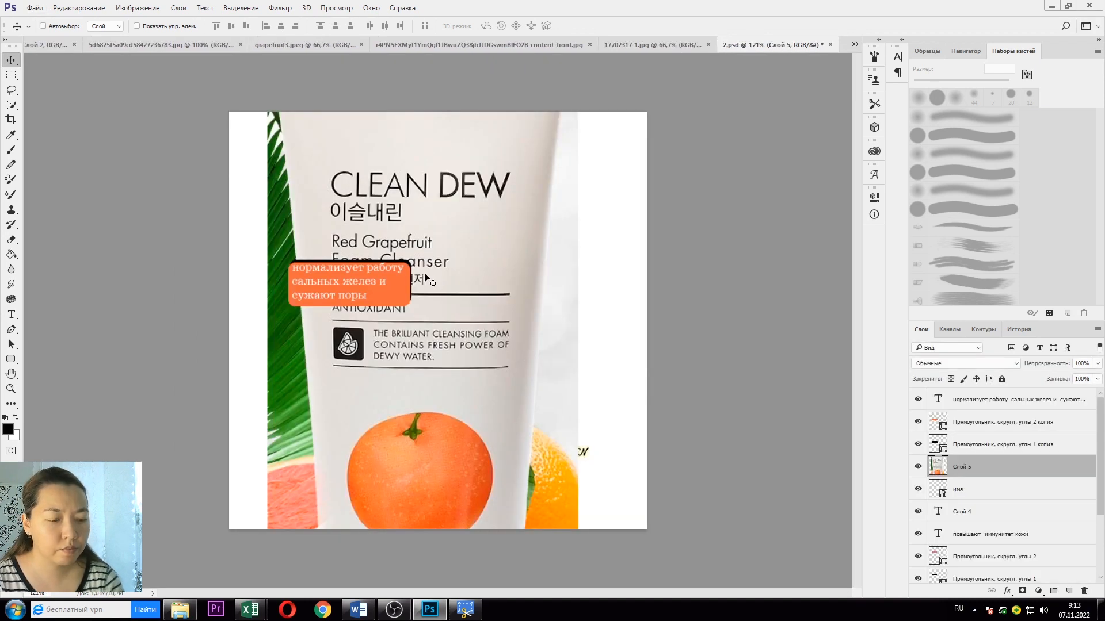
key(ctrl+t)
key(ctrl+minus)
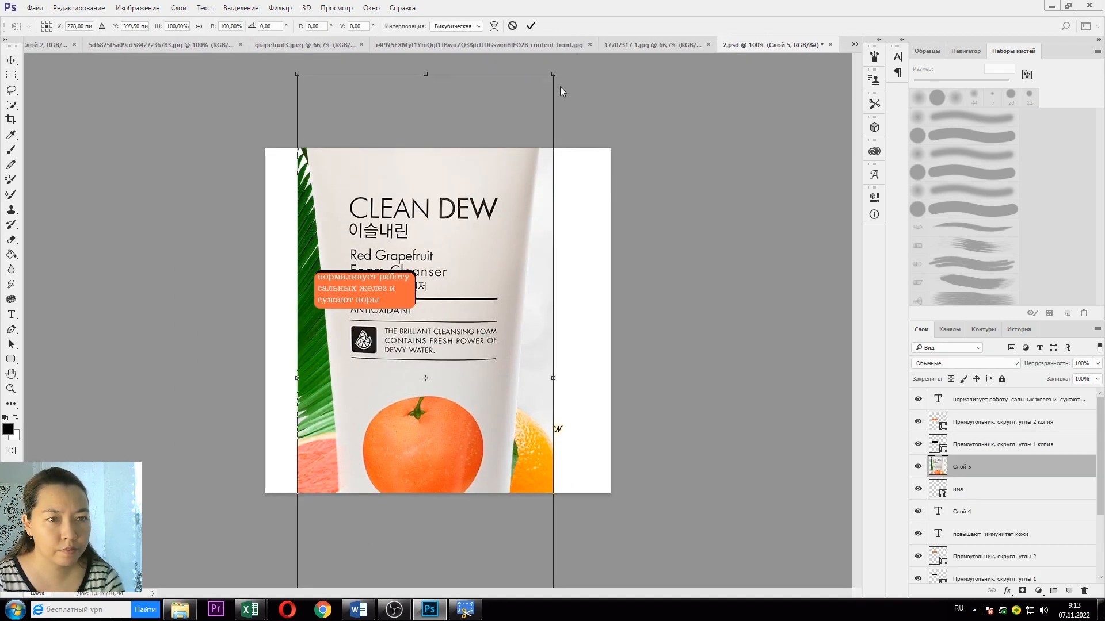
drag(551, 74, 461, 292)
drag(426, 362, 561, 217)
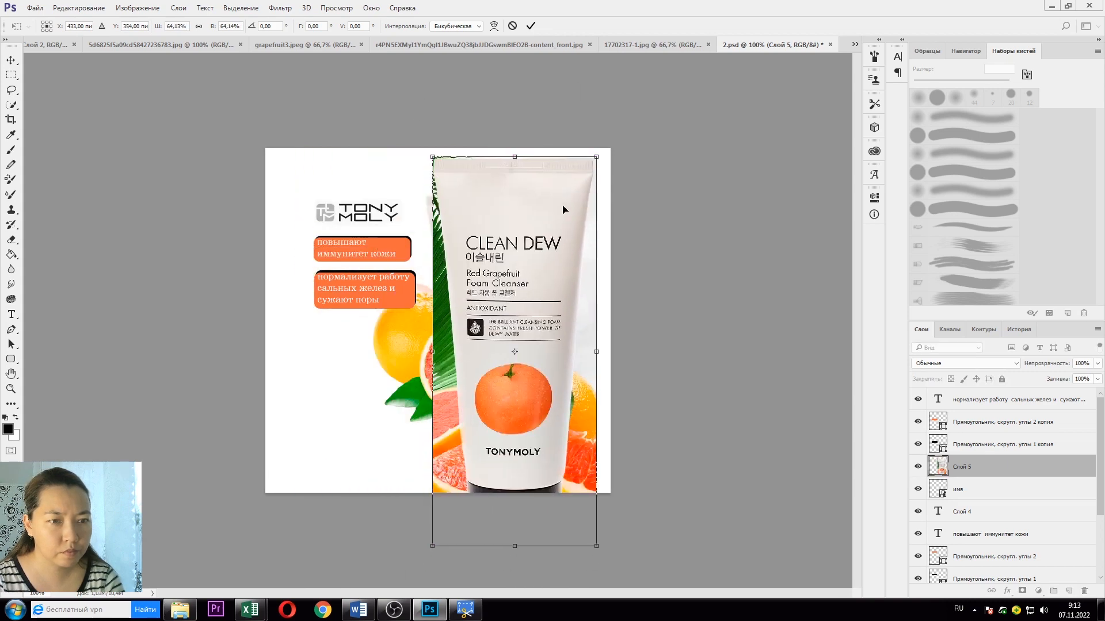
drag(591, 148, 563, 198)
drag(548, 241, 547, 210)
key(Return)
drag(524, 316, 500, 314)
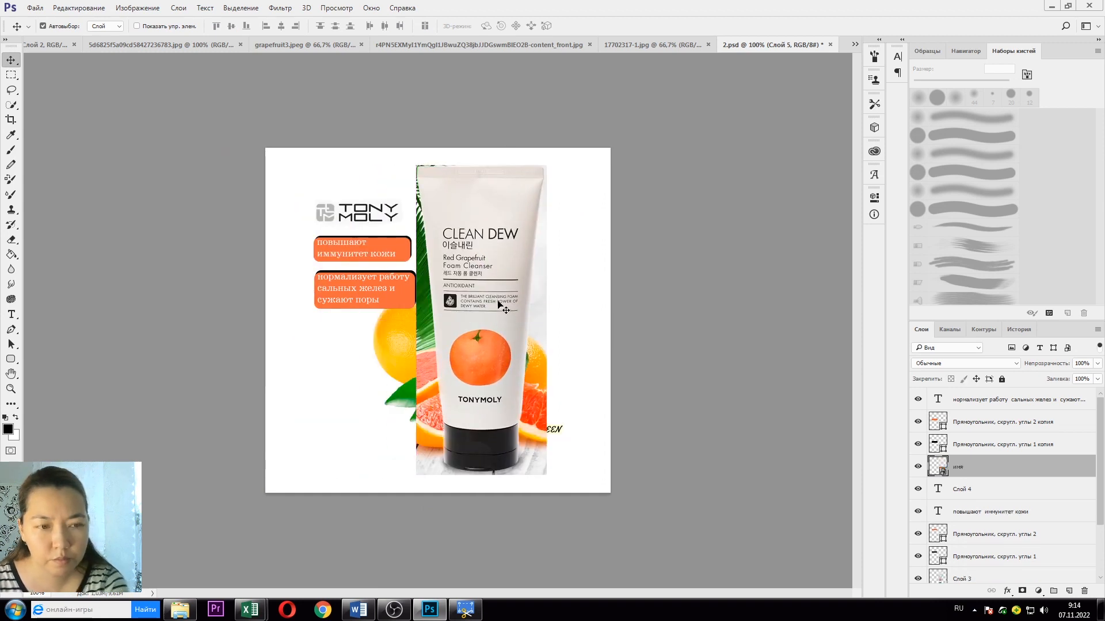
key(Delete)
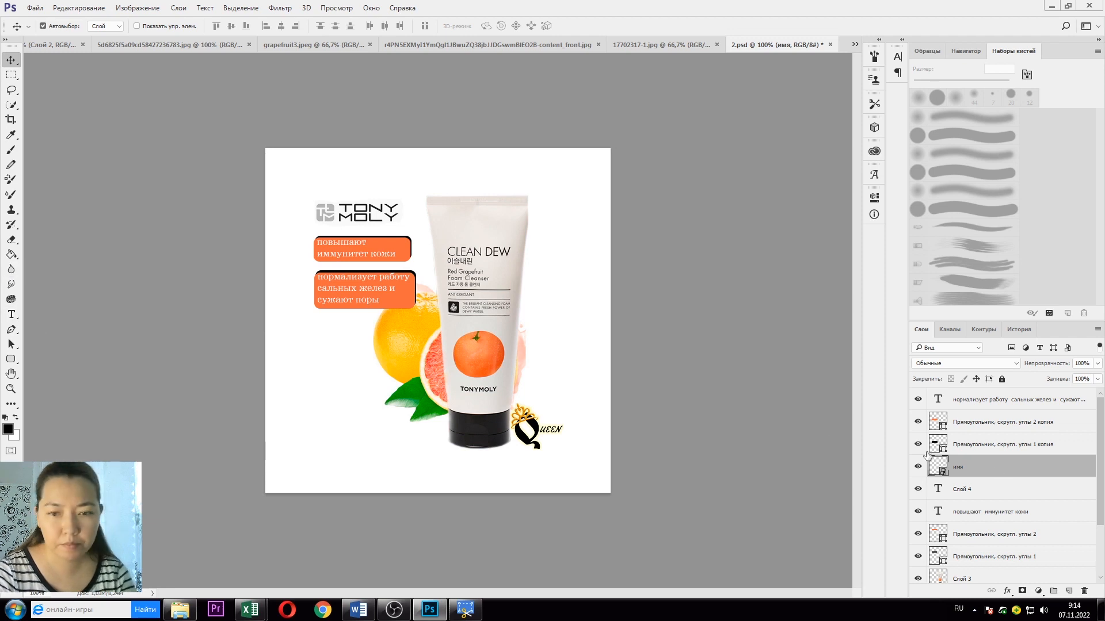
Step: Duplicate the second box's text, orange shape and outline layers and move the copy below it
click(990, 399)
shift+click(993, 423)
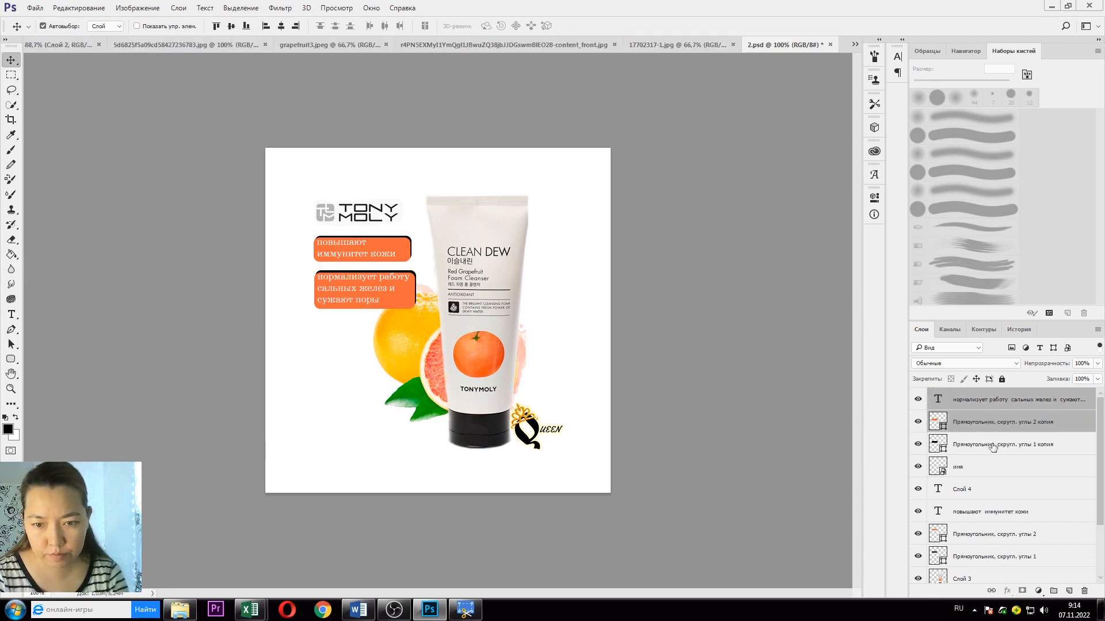
shift+click(992, 444)
right_click(948, 446)
click(830, 117)
key(Return)
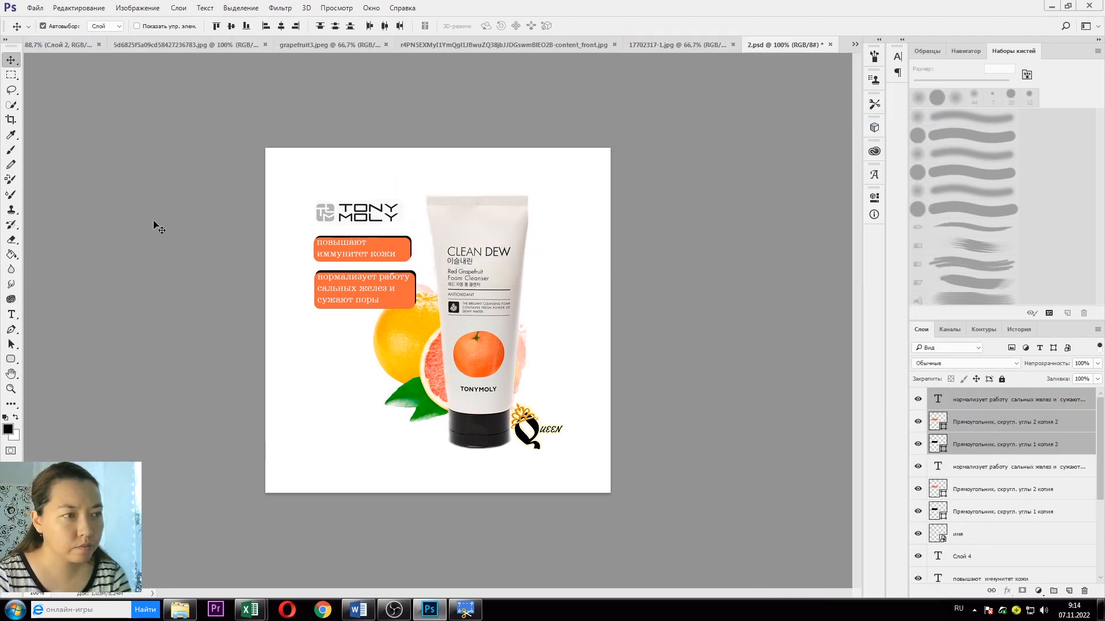
drag(397, 311, 396, 360)
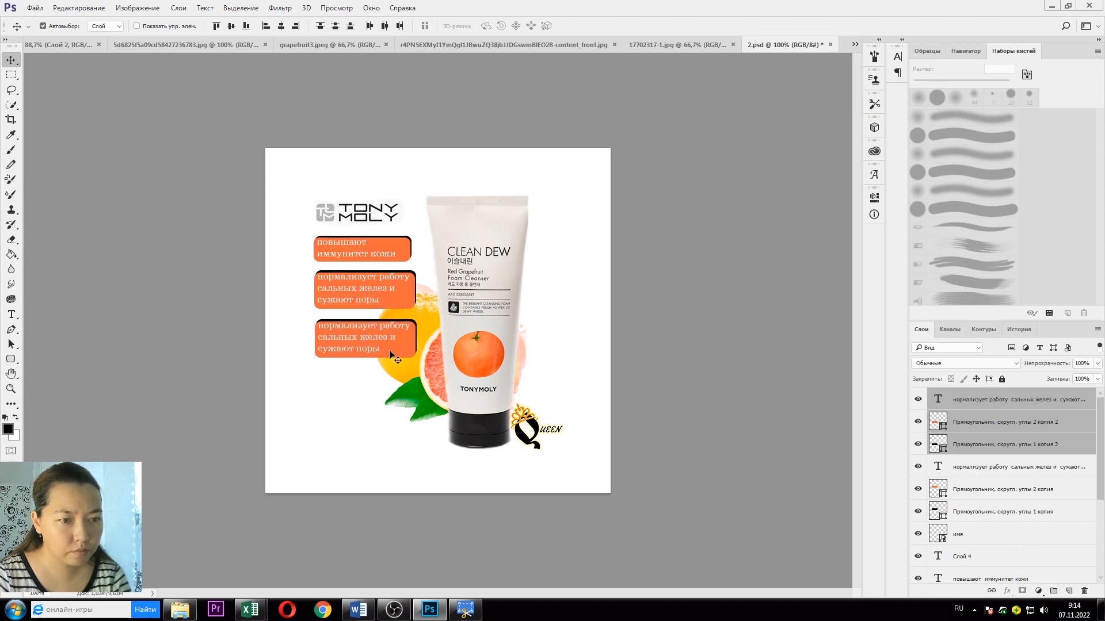
Step: Replace the copy's text with 'выводят лишнюю жидкость из клеток' from the Word notes
click(11, 312)
click(358, 609)
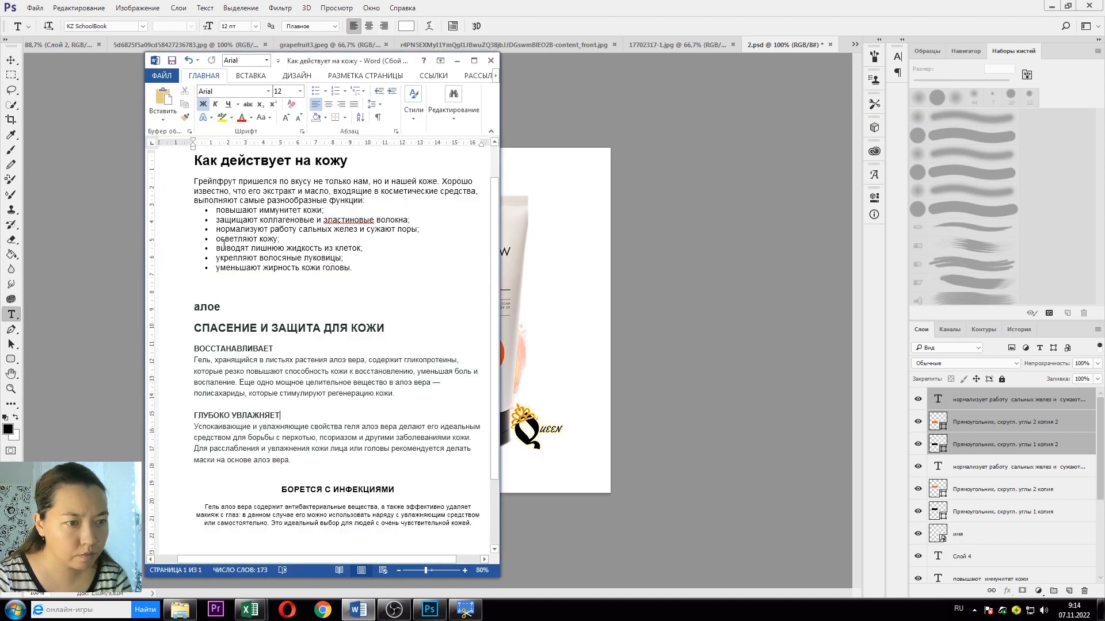
drag(217, 247, 362, 248)
key(ctrl+c)
key(alt+Tab)
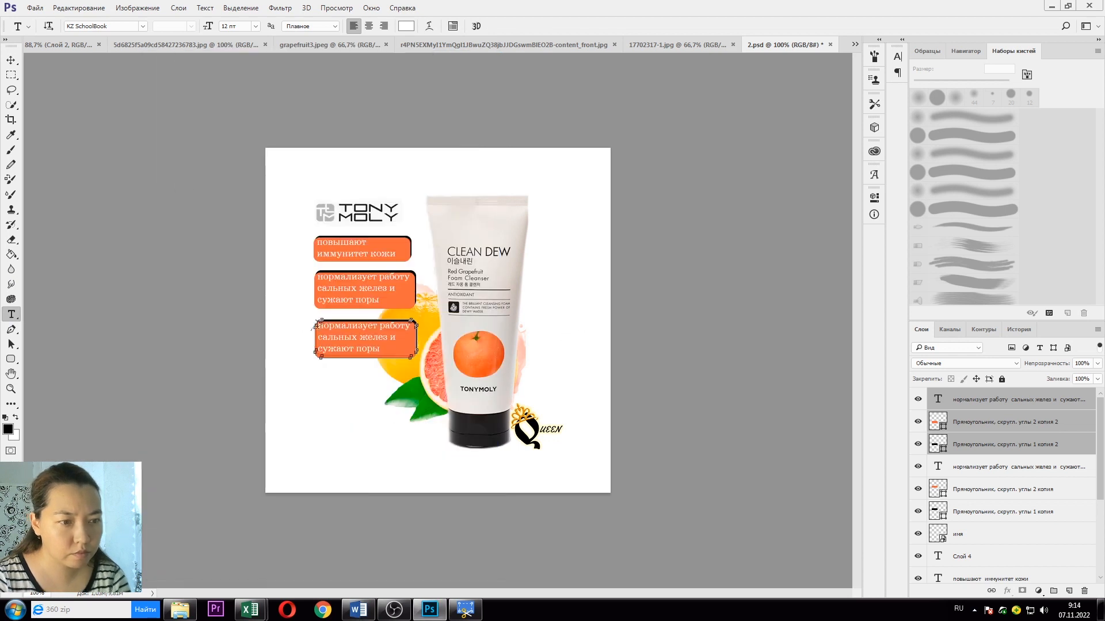
drag(320, 326, 375, 346)
key(ctrl+v)
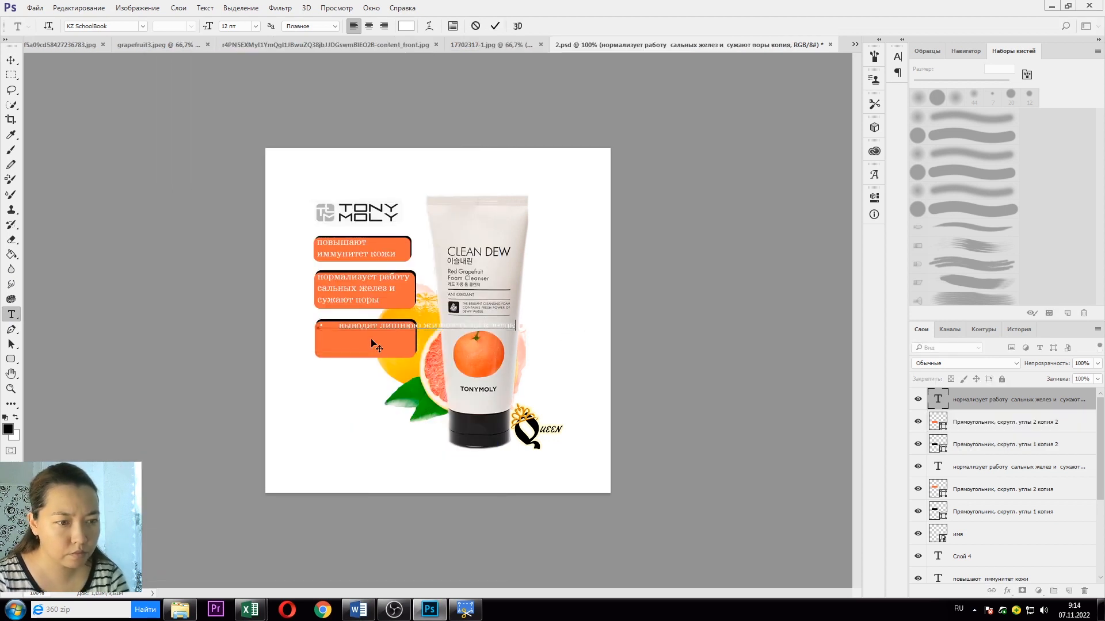
key(Delete)
key(Delete)
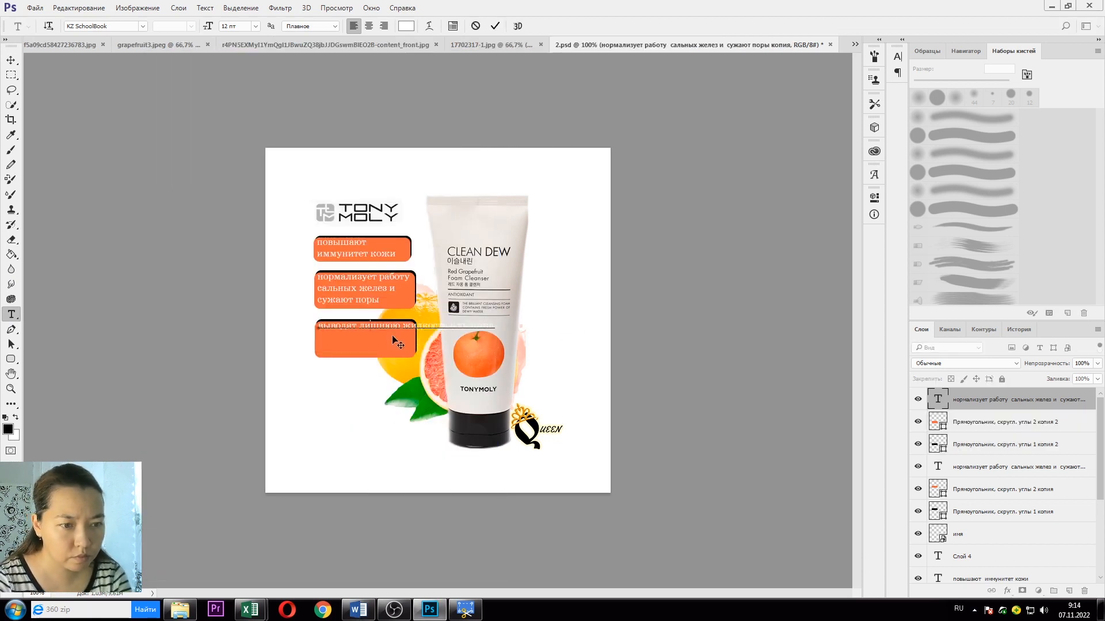
Step: Shorten the third box's shape and outline to about 70% height
click(1016, 428)
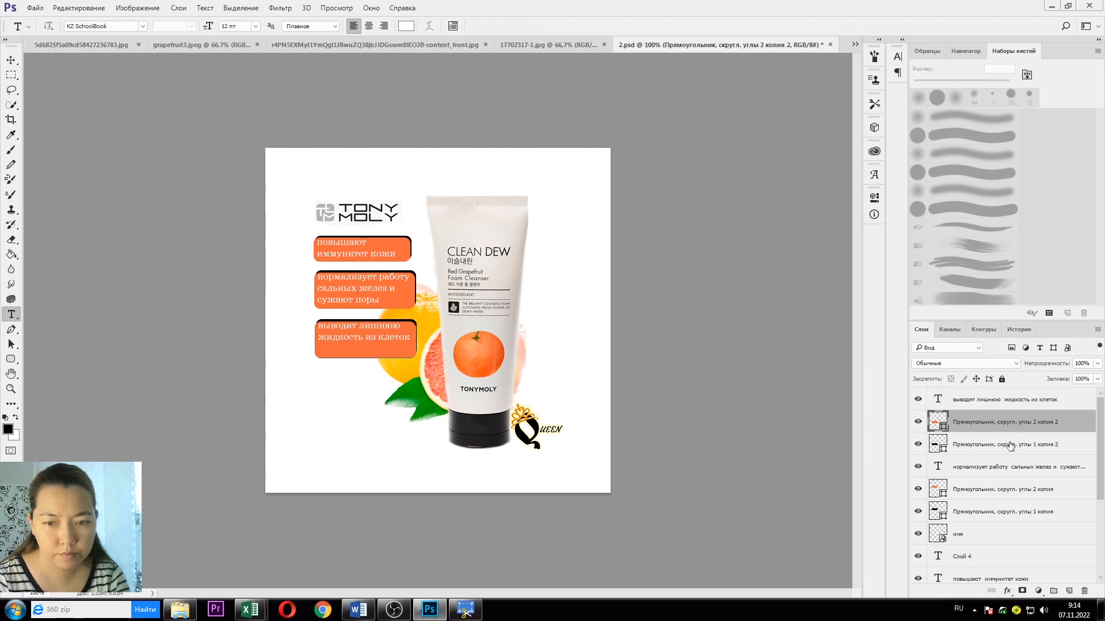
shift+click(1009, 445)
key(ctrl+t)
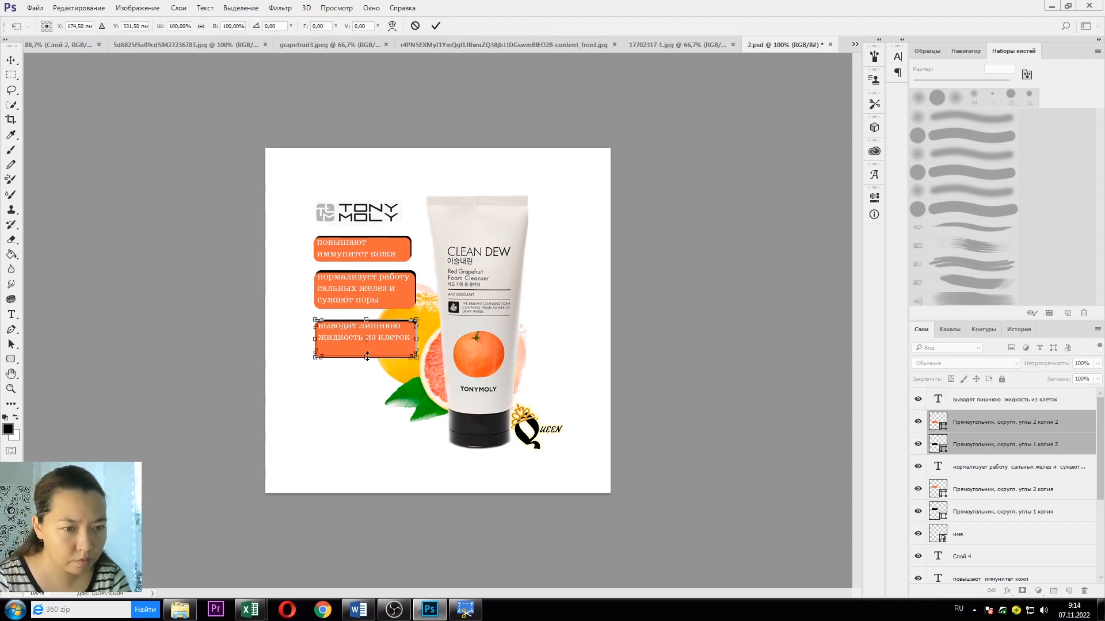
drag(367, 357, 367, 346)
click(12, 59)
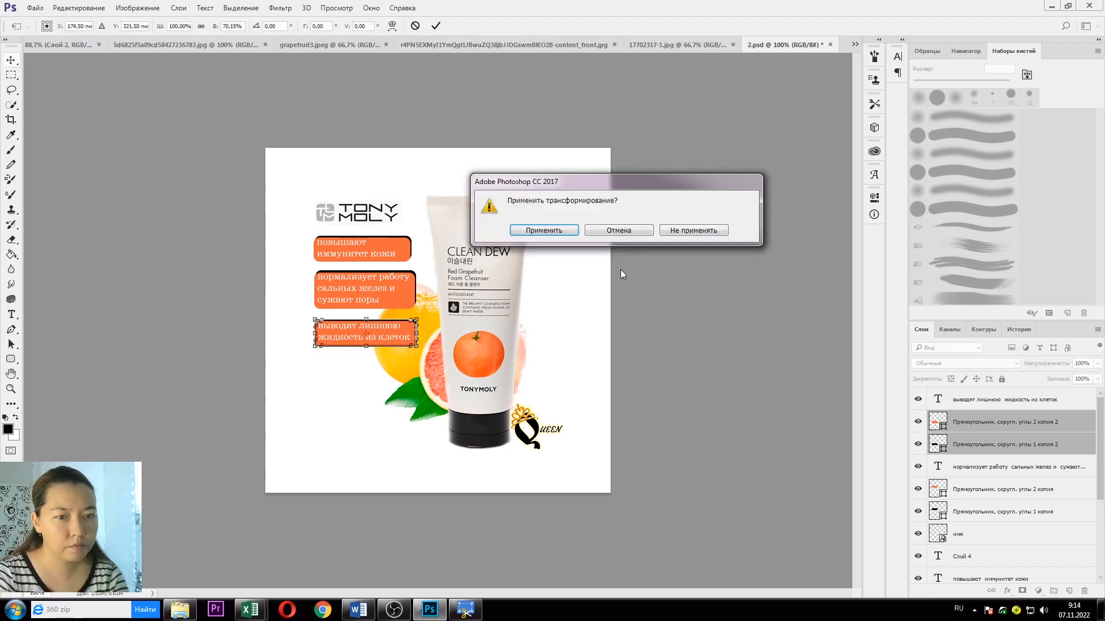
click(541, 233)
click(364, 401)
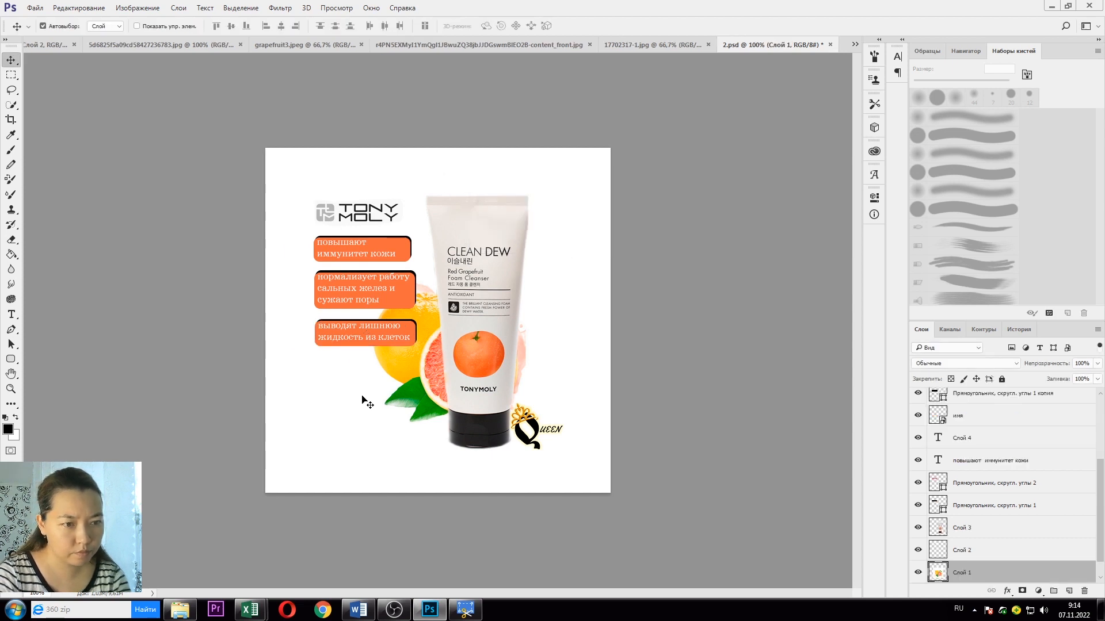
Step: Enlarge the cleanser tube to about 114%, lower it slightly, and shift the Queen logo left
click(502, 331)
key(ctrl+t)
drag(532, 198, 551, 157)
drag(517, 295, 514, 302)
key(Return)
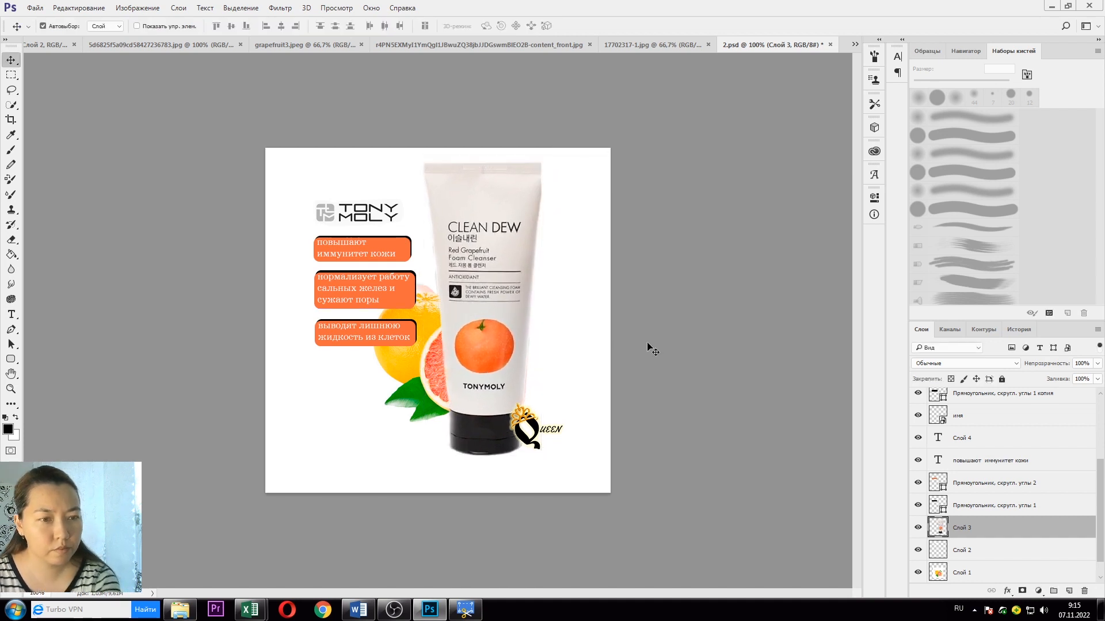
drag(538, 430, 529, 431)
Step: Start a new text layer on the card and move it above the box layers
key(t)
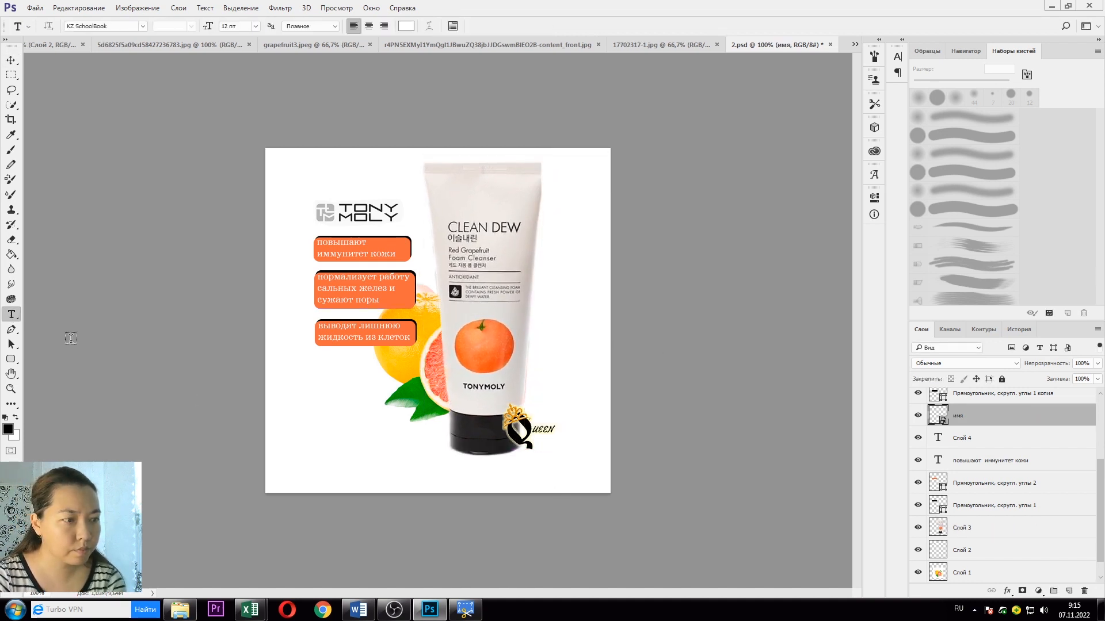
click(396, 377)
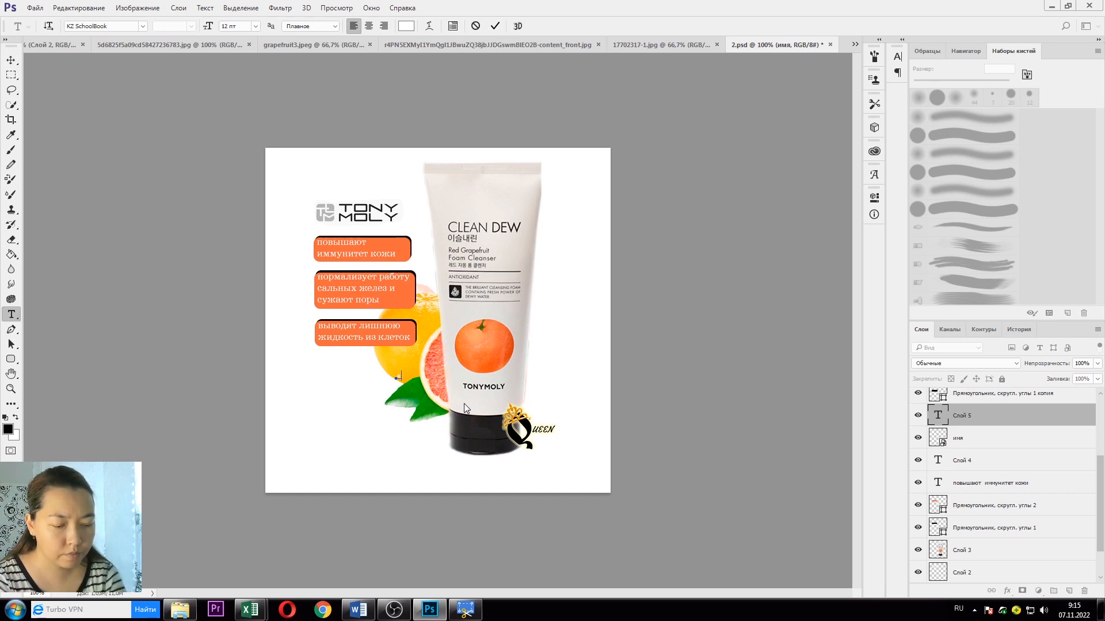
drag(1015, 418, 1009, 387)
Step: Type the author's social-media handle into the new text layer
double_click(402, 375)
scroll(397, 380, up, 3)
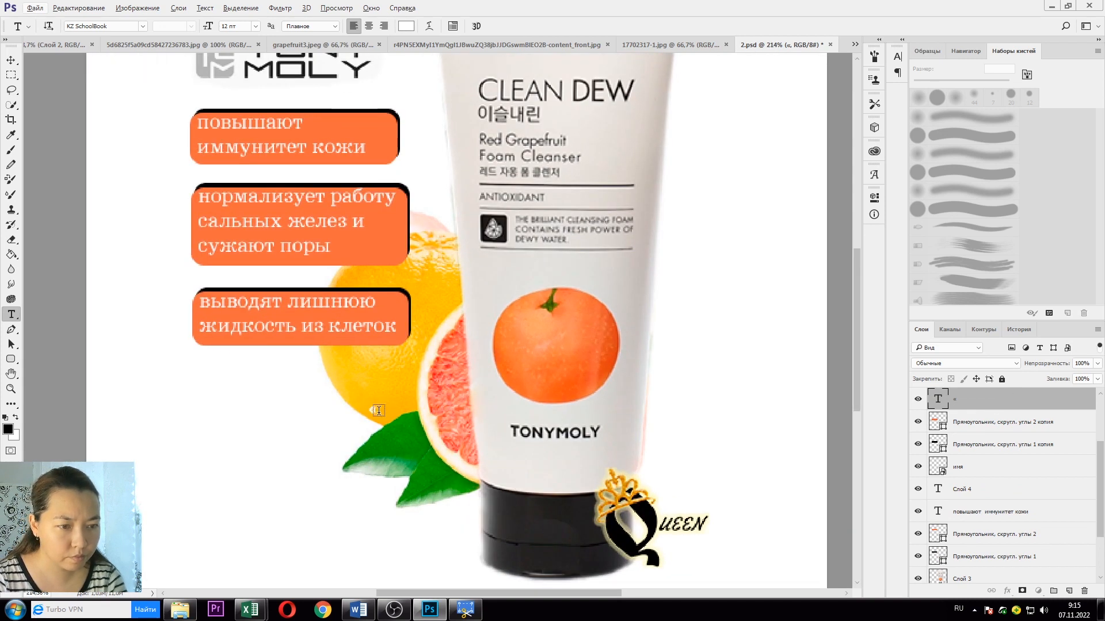
key(Right)
key(alt+shift)
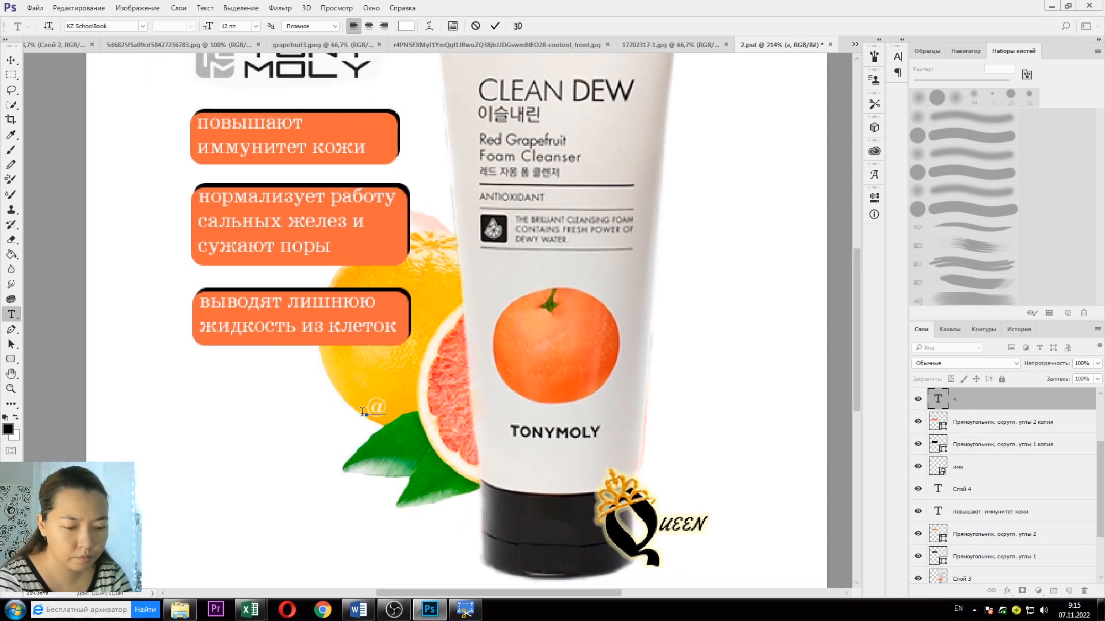
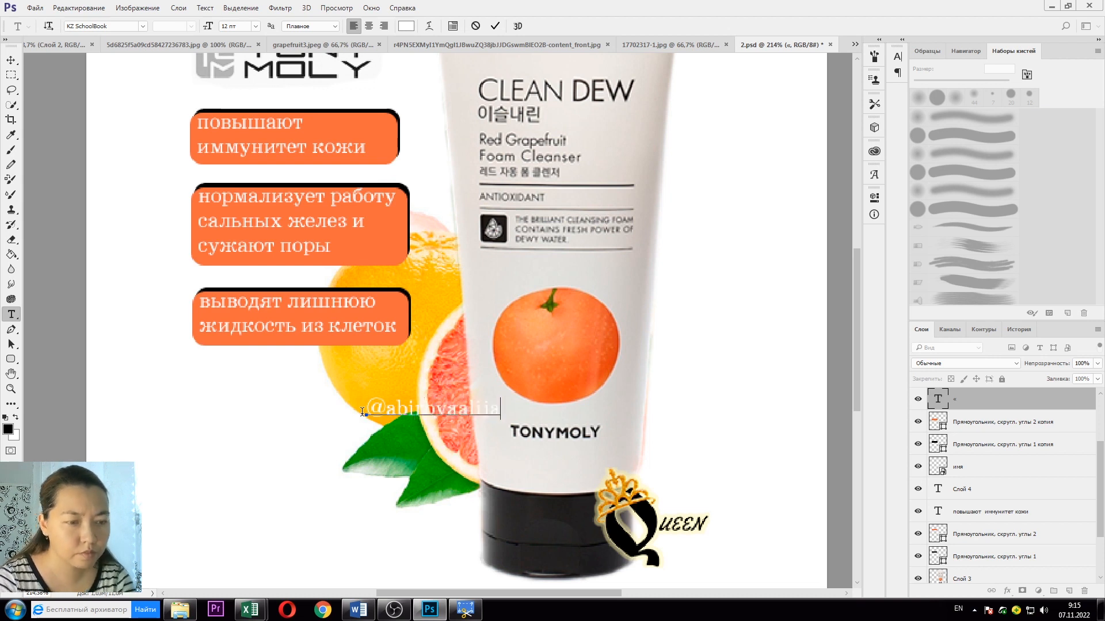
Step: Rotate the watermark text about 15 degrees
key(ctrl+t)
drag(542, 423, 738, 379)
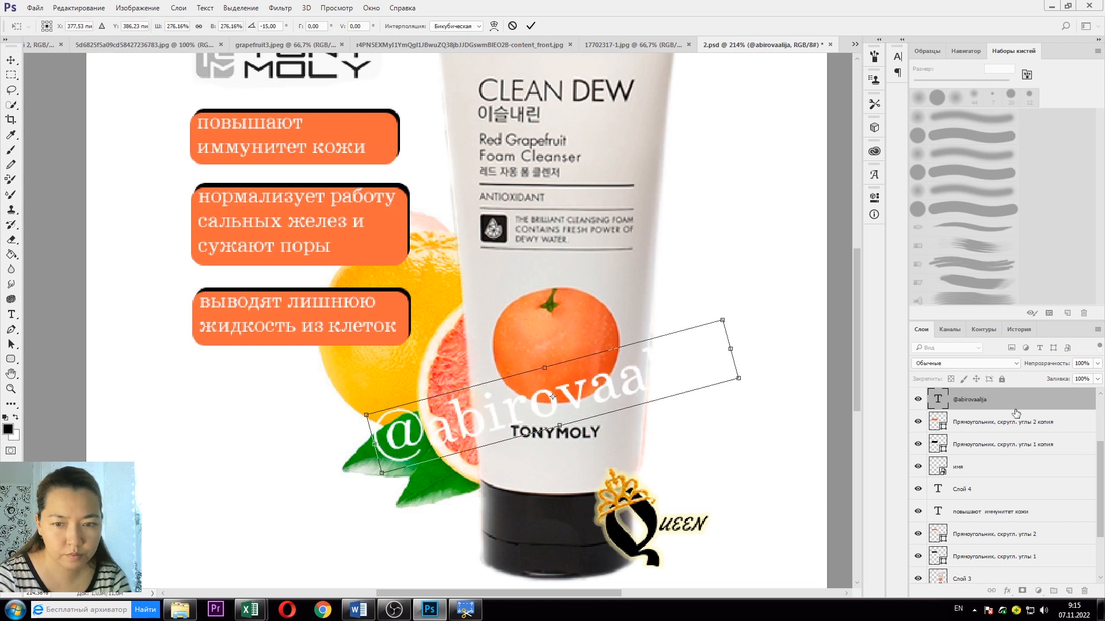
key(Return)
Step: Set the watermark layer's opacity to 50%
click(1097, 364)
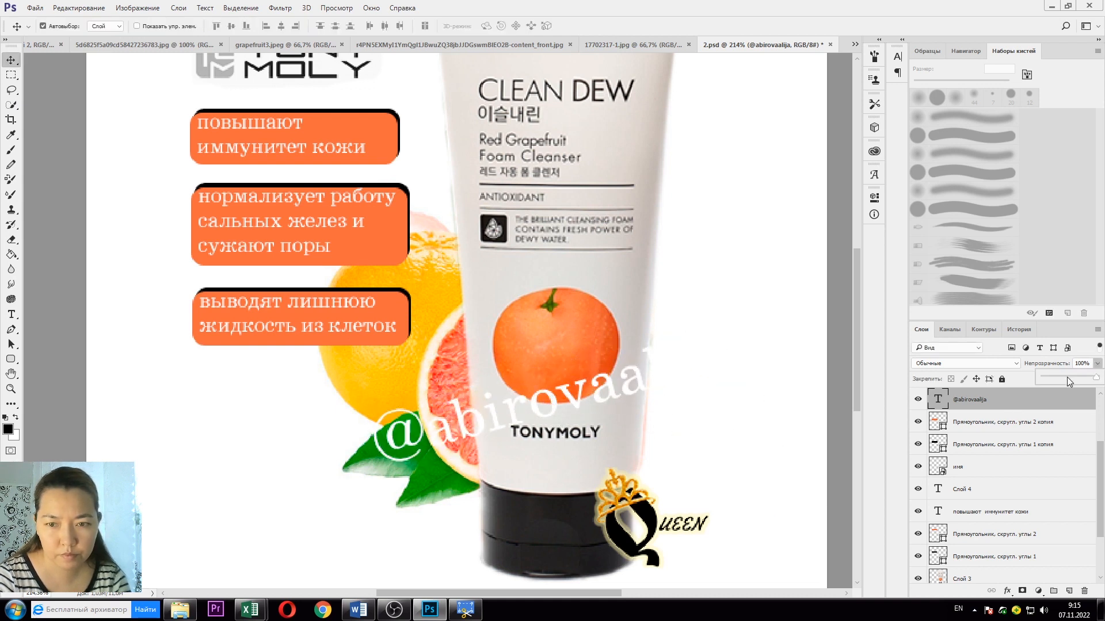
click(1067, 378)
click(1080, 364)
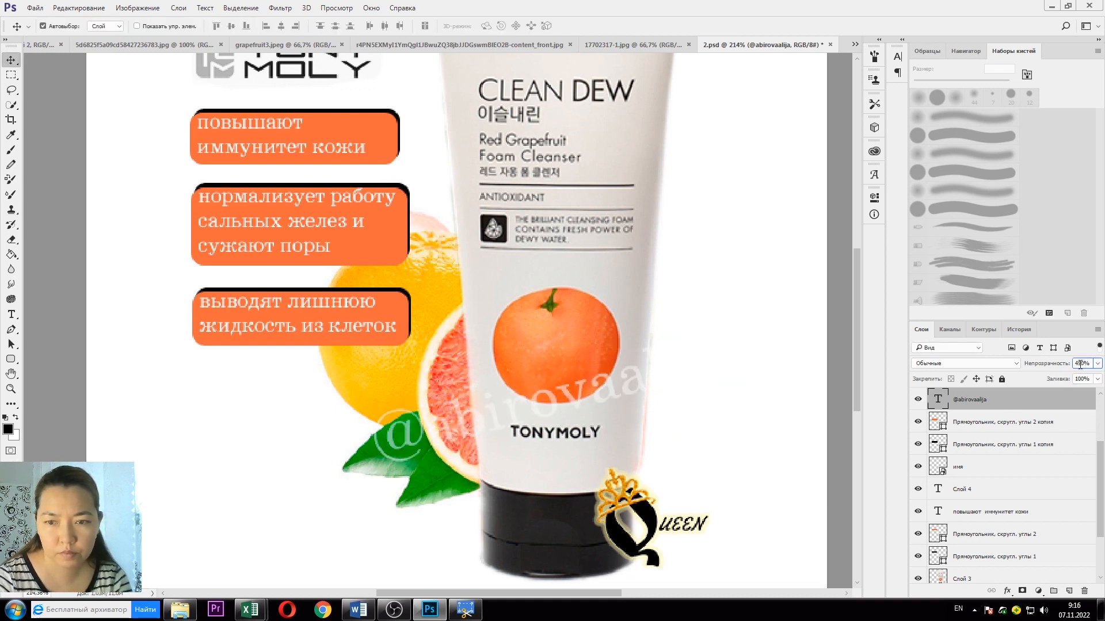
key(BackSpace)
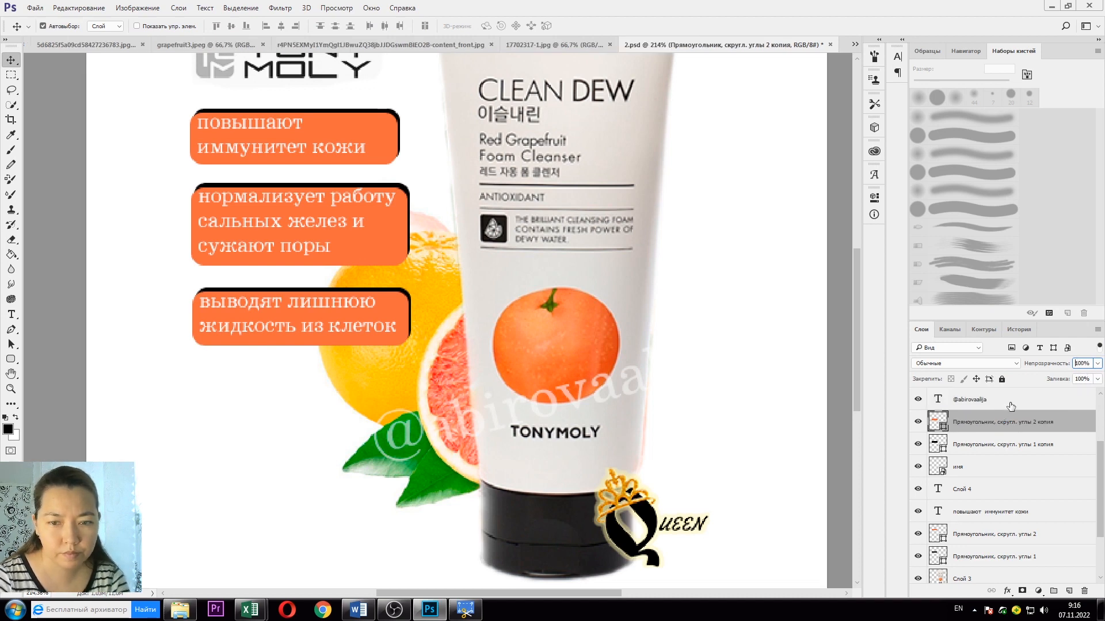
double_click(1007, 403)
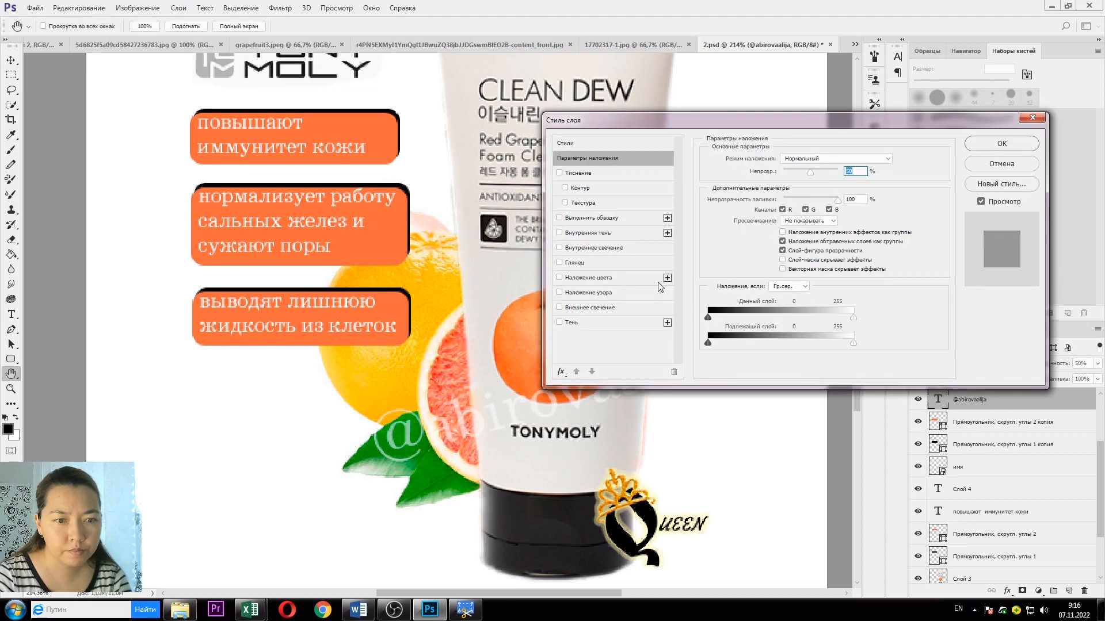
click(1011, 166)
Step: Change the watermark text colour to grey
click(10, 314)
click(428, 26)
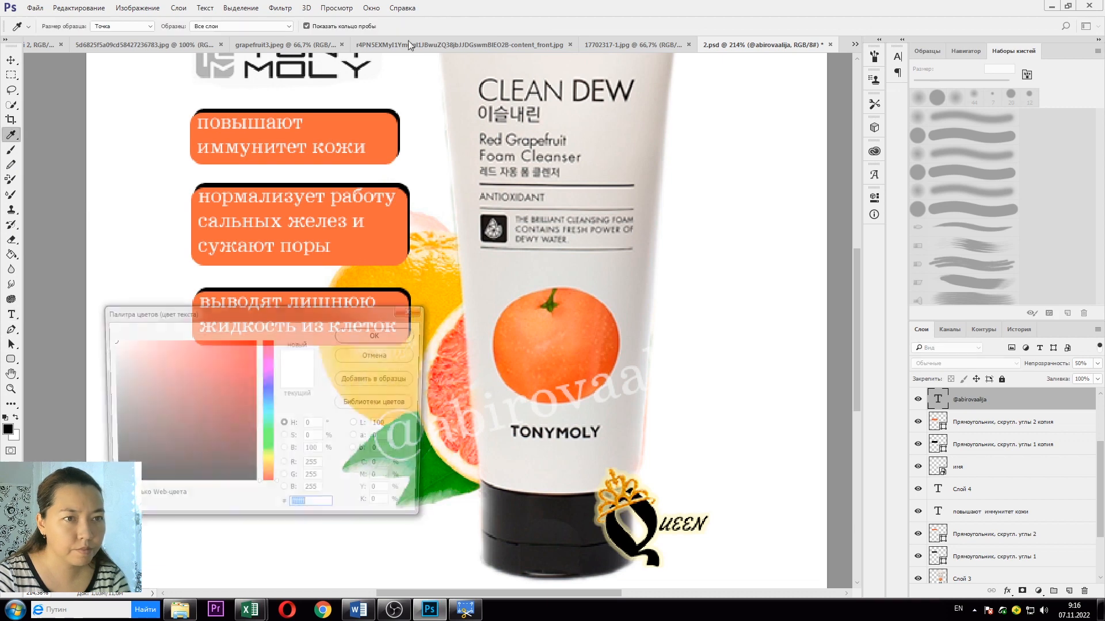
click(457, 156)
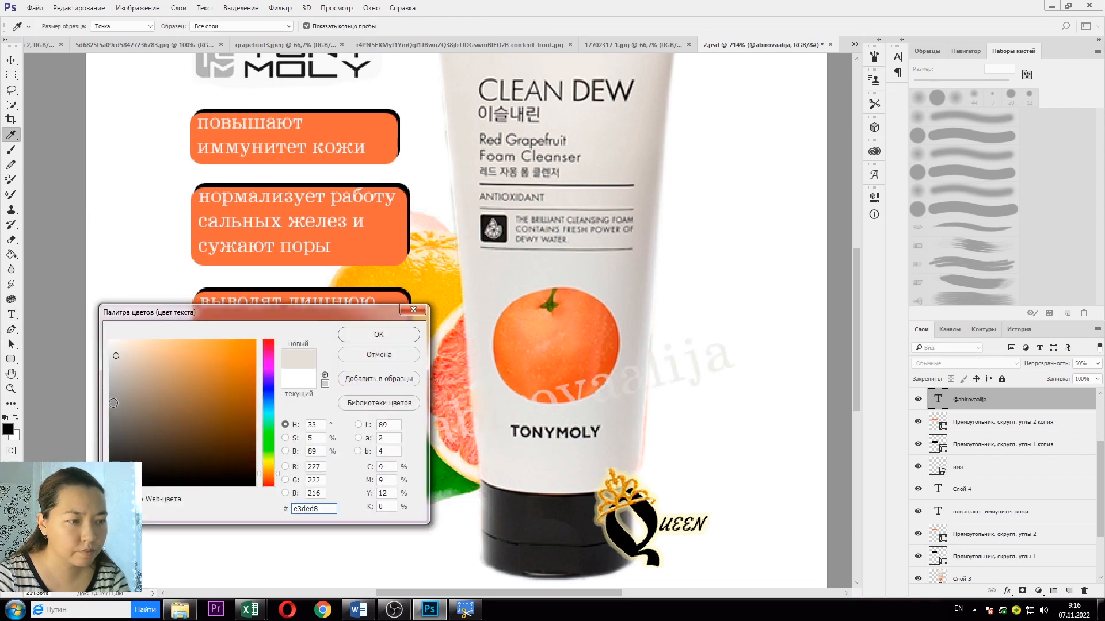
mouse_move(114, 404)
mouse_down()
mouse_move(109, 427)
mouse_move(109, 411)
mouse_up()
click(348, 337)
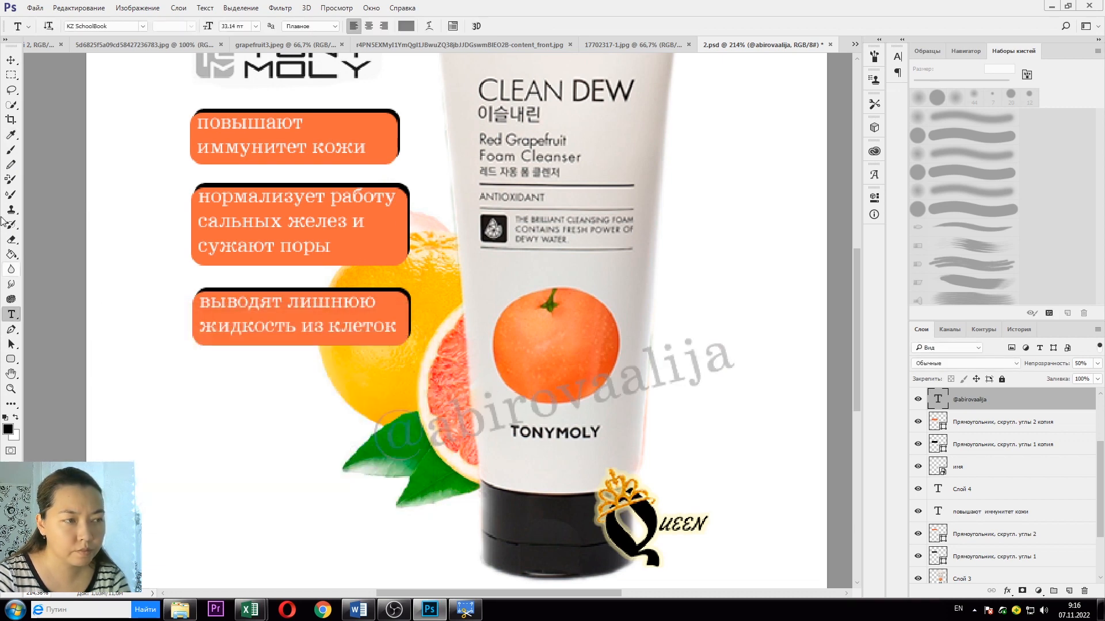
Step: Move the watermark down and left across the grapefruit
click(11, 60)
drag(489, 418, 353, 432)
click(648, 432)
scroll(744, 434, down, 4)
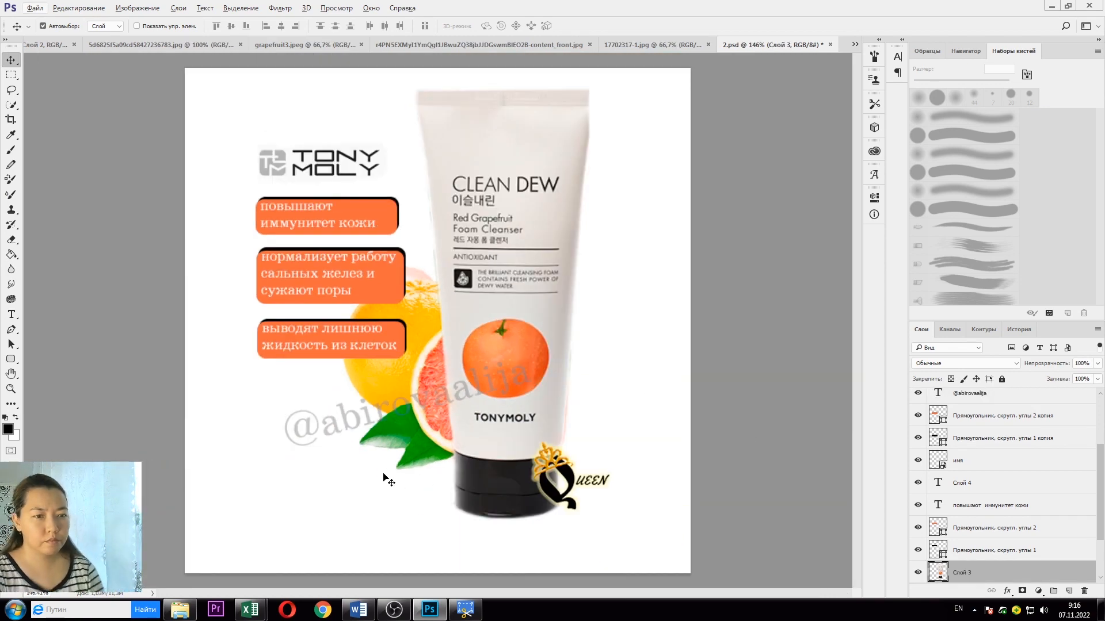
Step: Save the card as PSD and as JPEG 'uhtqgahen' at quality 8, then close 17702317-1.jpg
click(35, 8)
click(51, 124)
click(39, 10)
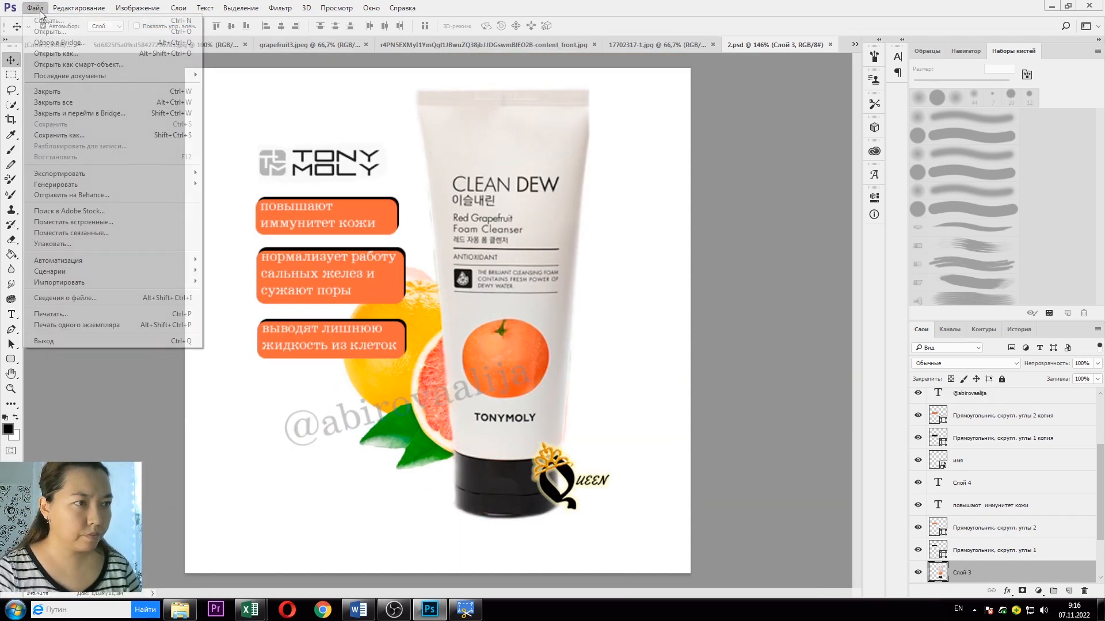
click(92, 135)
click(333, 298)
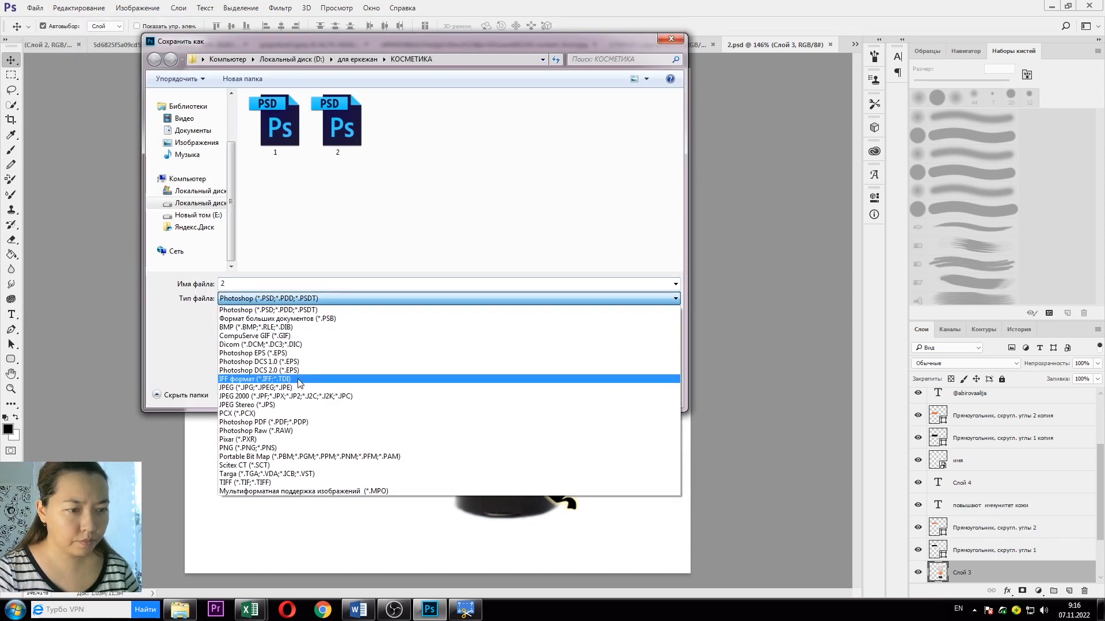
click(301, 388)
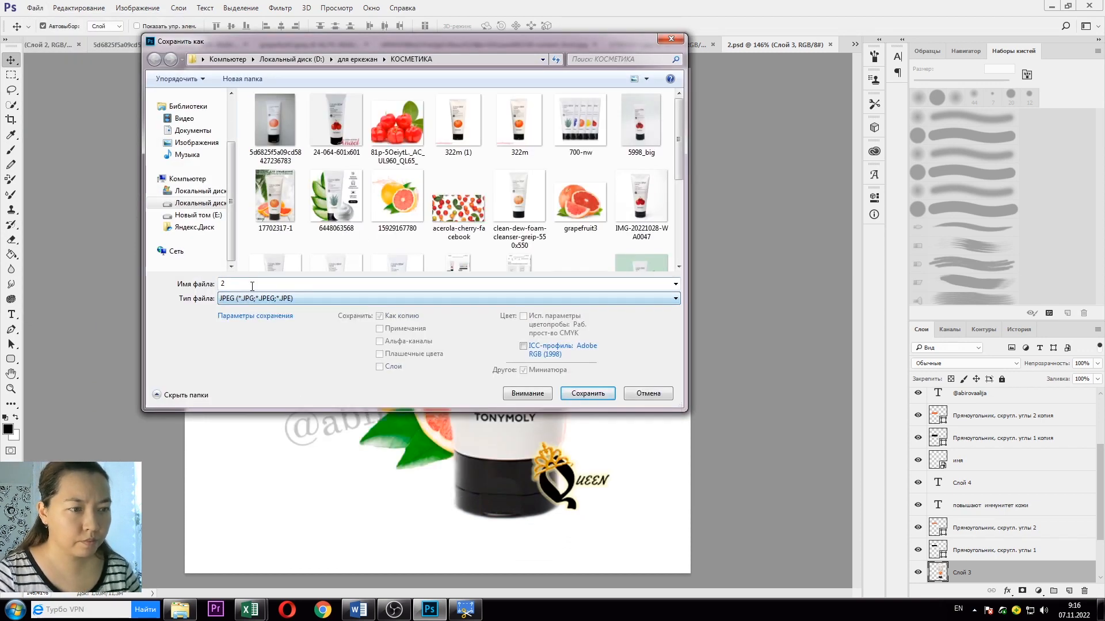
text(uhtqgahen)
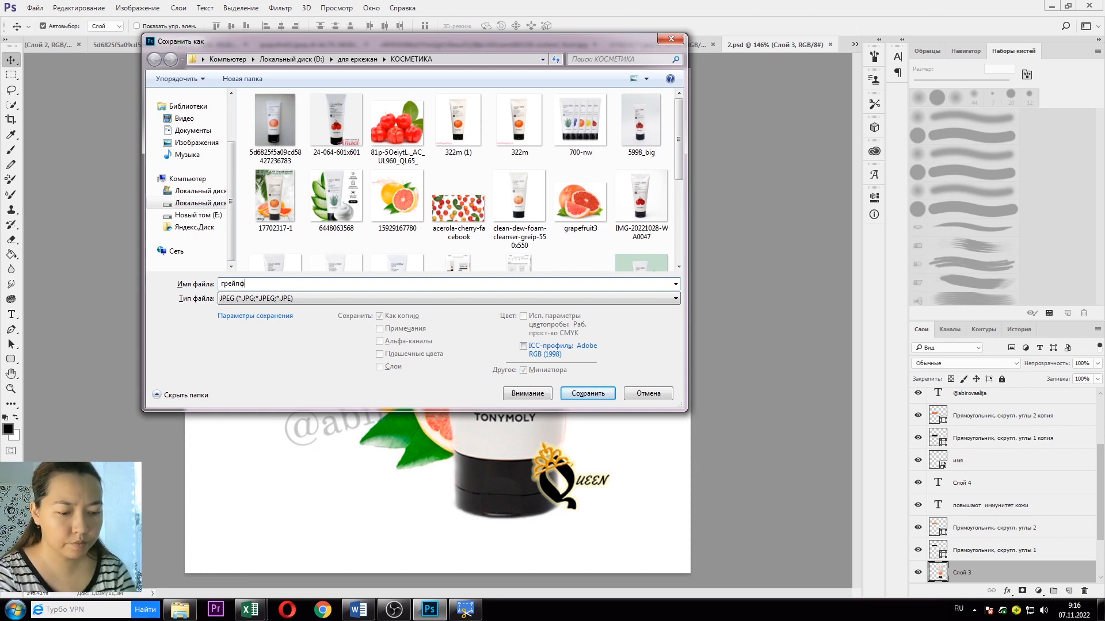
click(609, 397)
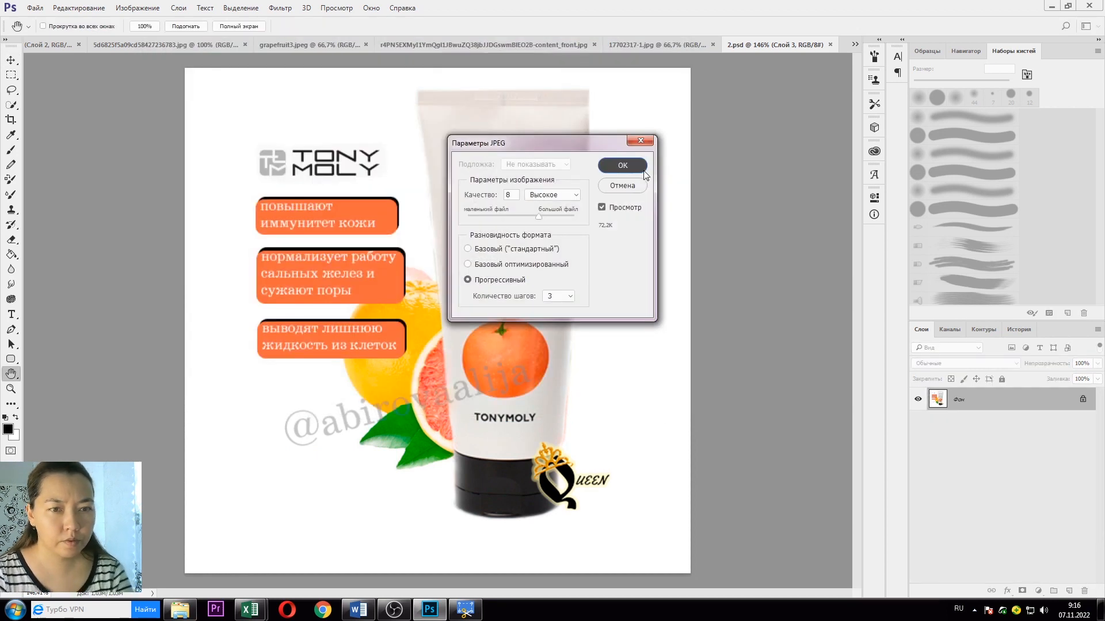
click(624, 167)
click(716, 45)
click(768, 45)
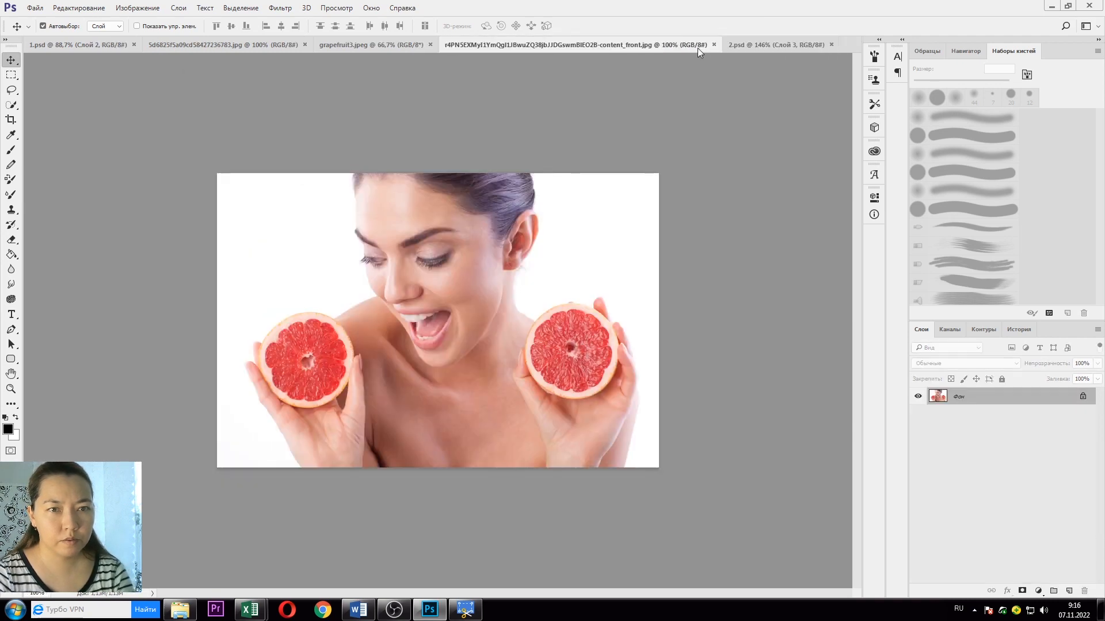
Step: Drag the grapefruit woman photo into 2.psd and place its layer behind the tube and text
click(745, 45)
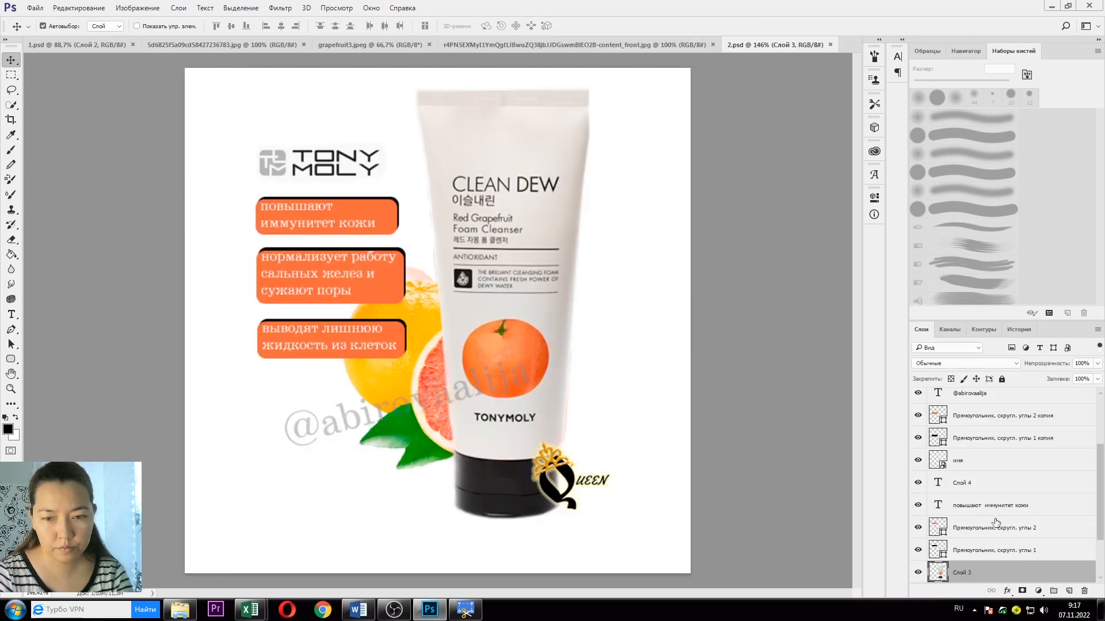
click(482, 49)
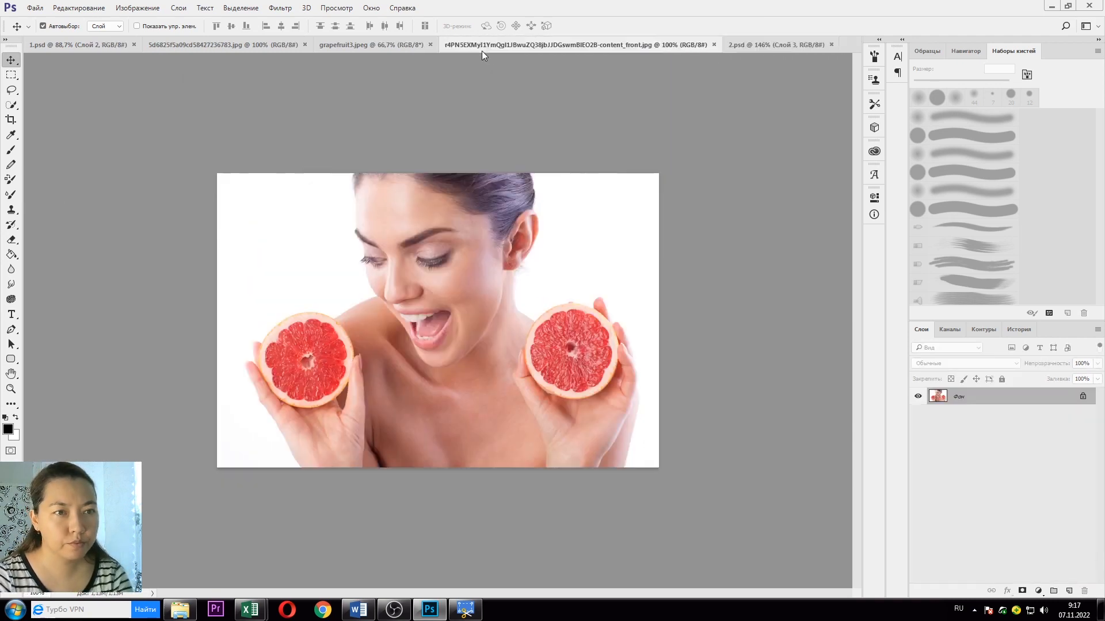
drag(436, 237, 442, 266)
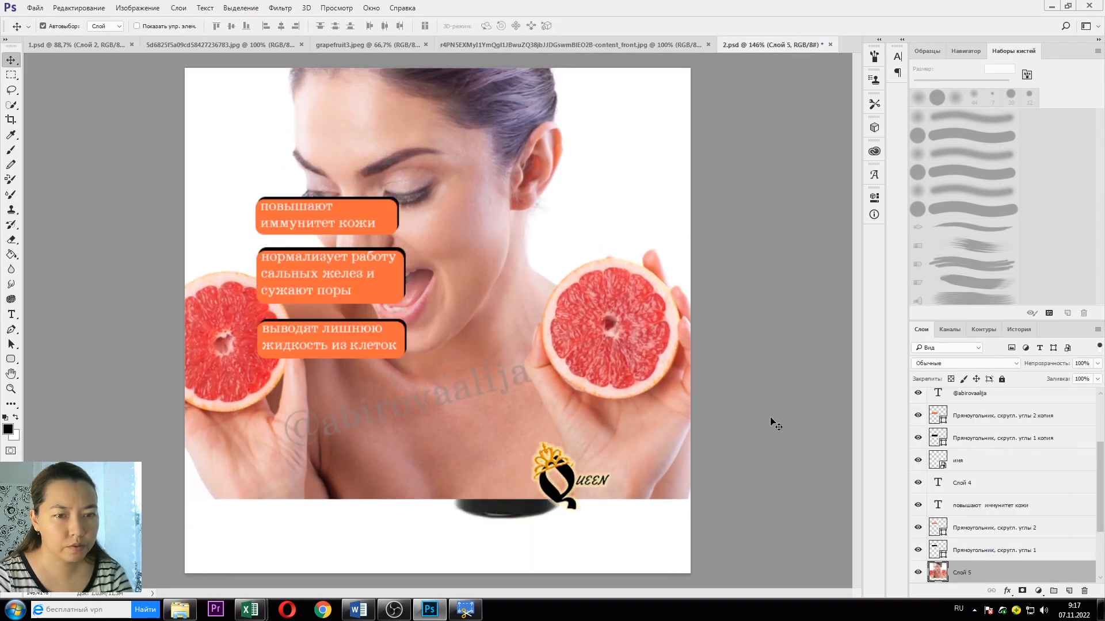
drag(1047, 574, 1046, 591)
drag(967, 505, 975, 547)
Step: Move the TONY MOLY logo to the card's top-left corner
click(975, 524)
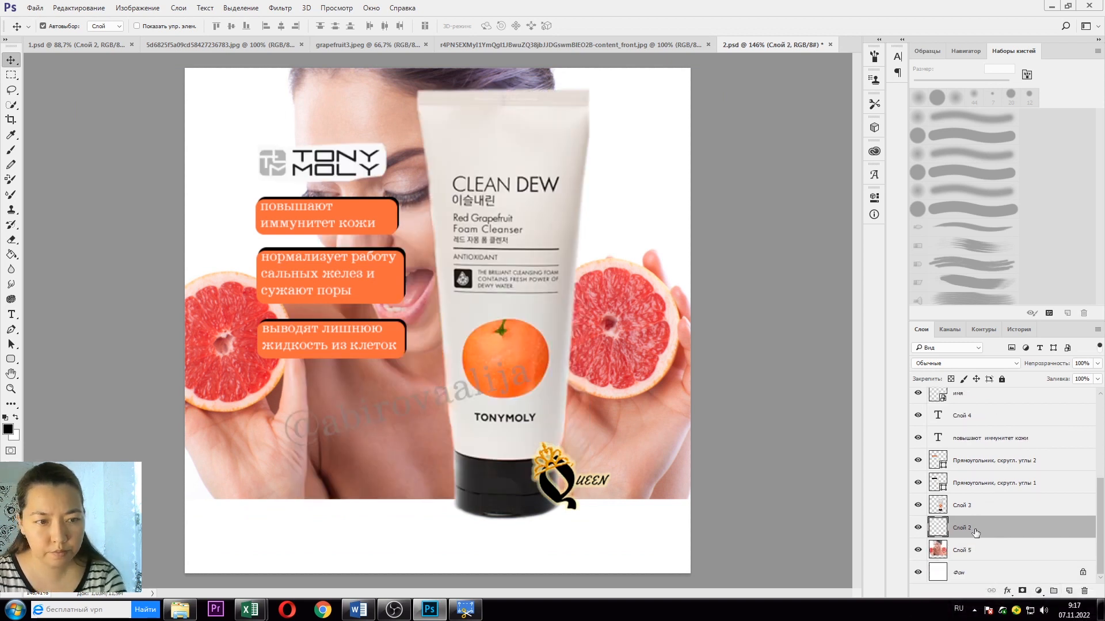
drag(305, 164, 243, 98)
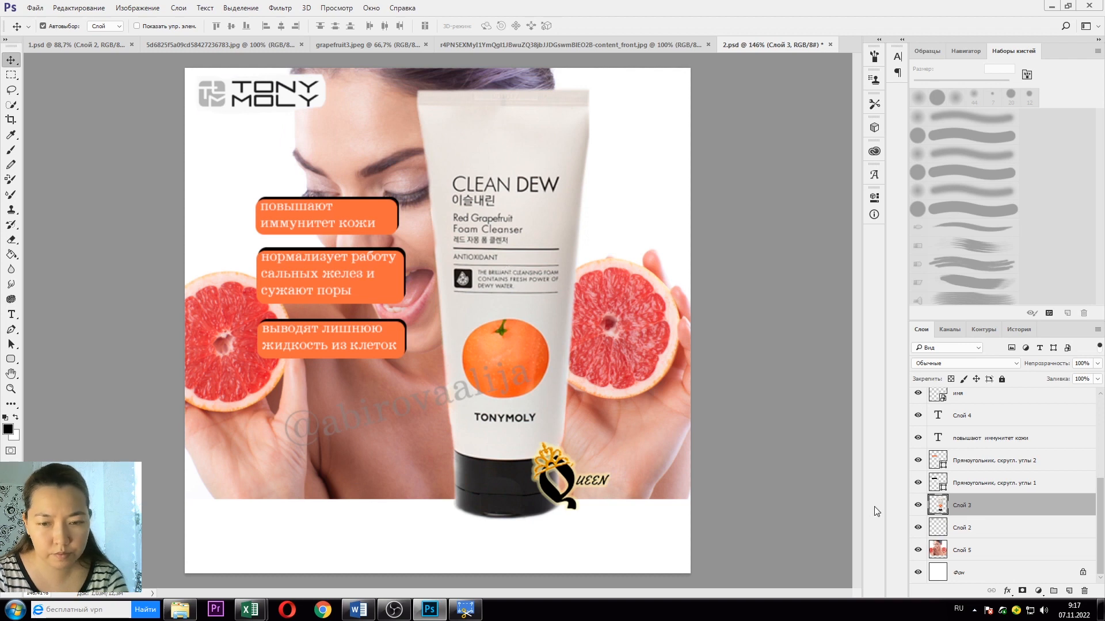
key(ctrl+t)
Step: Scale the Clean Dew tube to about 77%, rotate it ~11° counterclockwise, and set it at the lower-left edge
drag(589, 86, 556, 170)
drag(510, 281, 636, 246)
drag(699, 499, 691, 469)
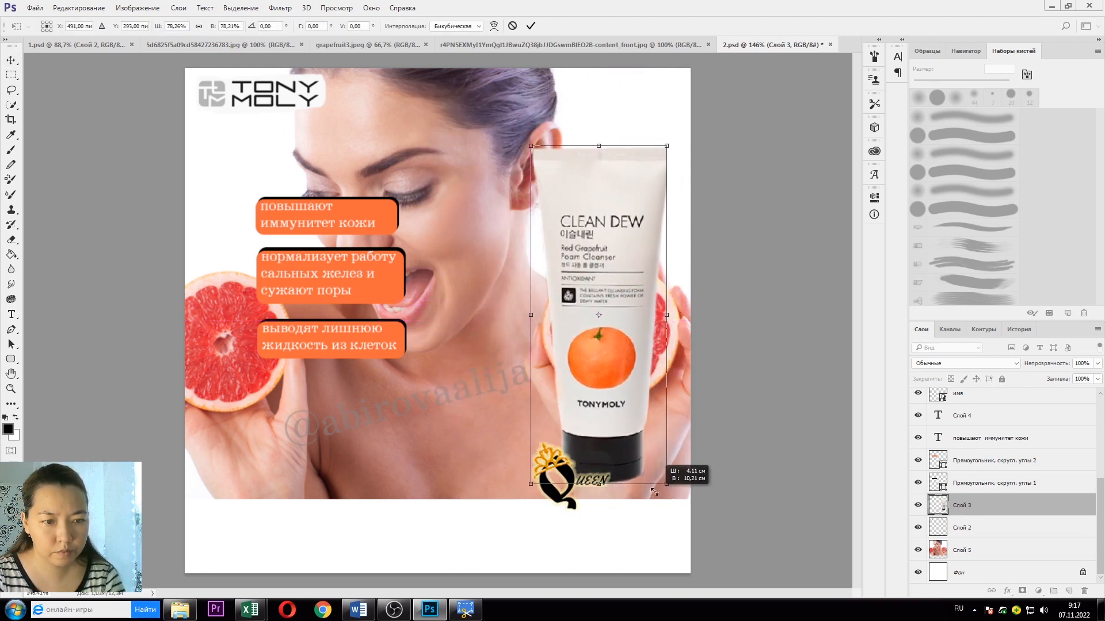
drag(589, 425, 492, 443)
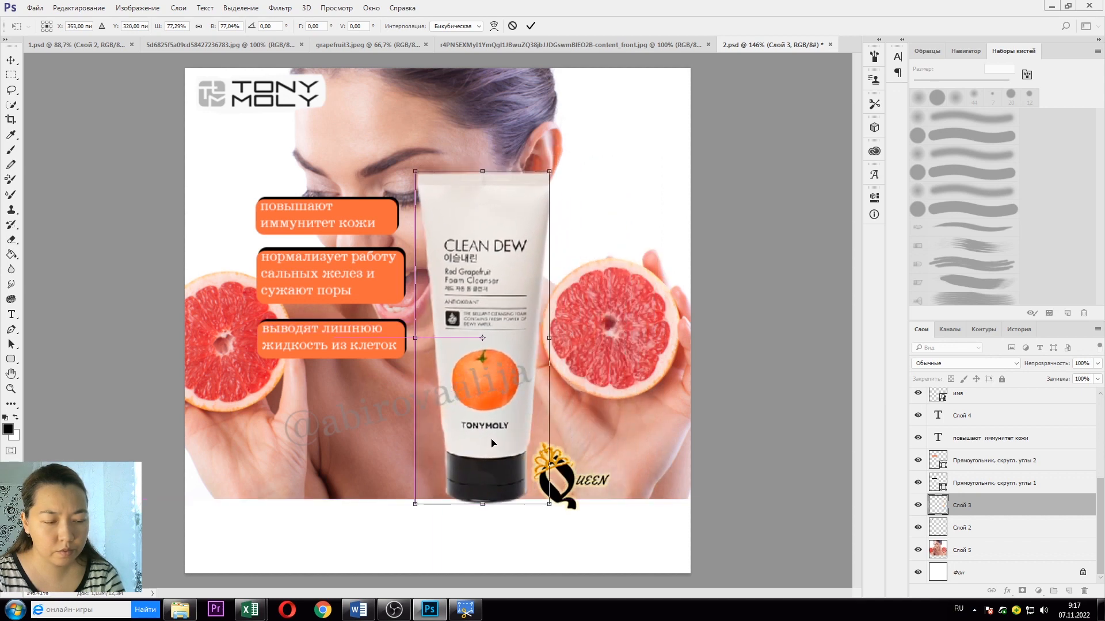
drag(596, 188, 566, 170)
drag(498, 377, 257, 415)
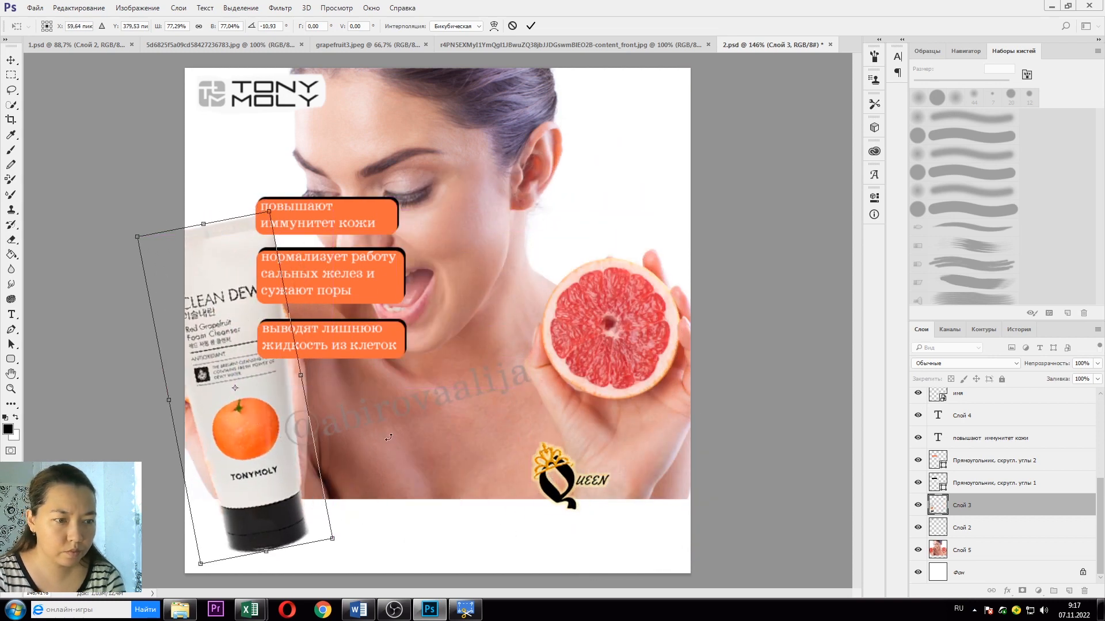
key(Return)
scroll(984, 467, up, 3)
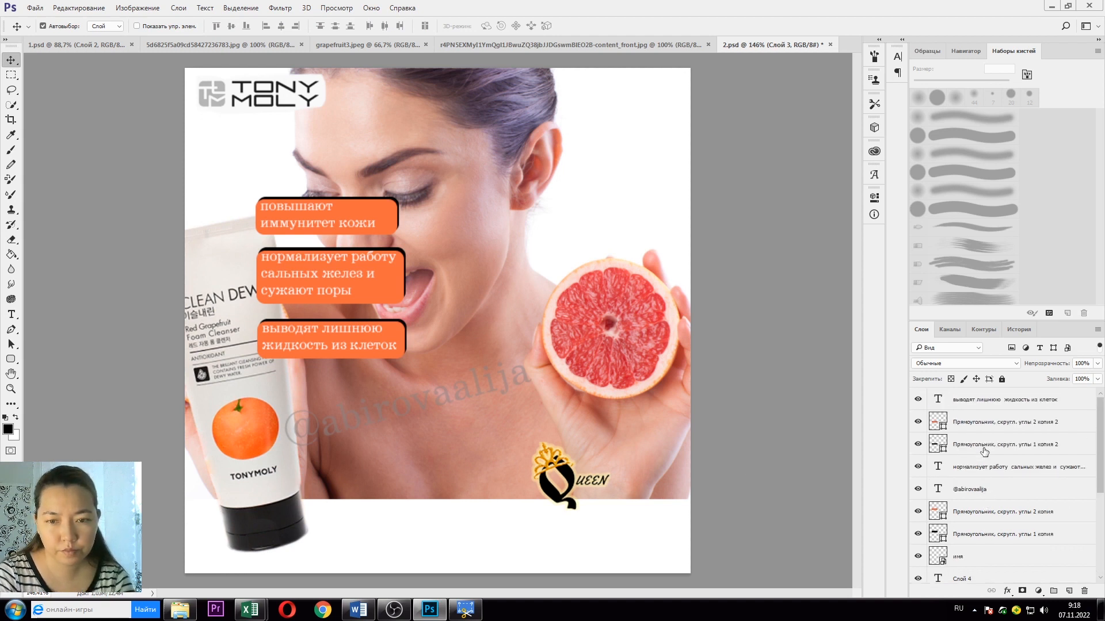
Step: Hide the orange caption boxes, their texts and the watermark layers
click(982, 408)
shift+click(1003, 560)
click(918, 556)
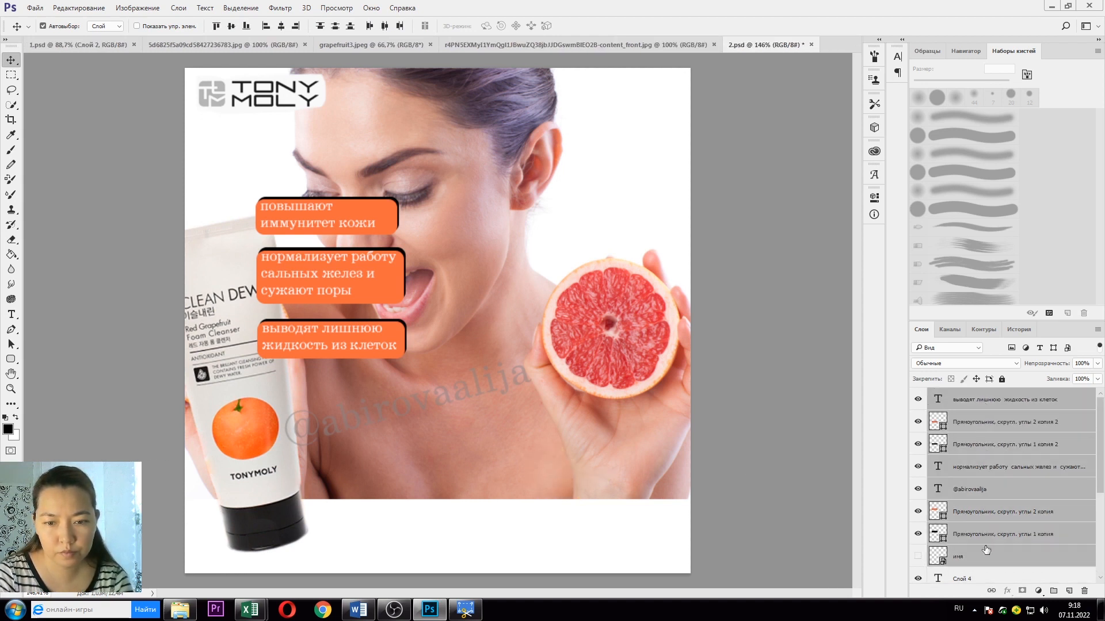
click(918, 557)
click(998, 561)
drag(916, 536, 918, 400)
scroll(915, 437, down, 2)
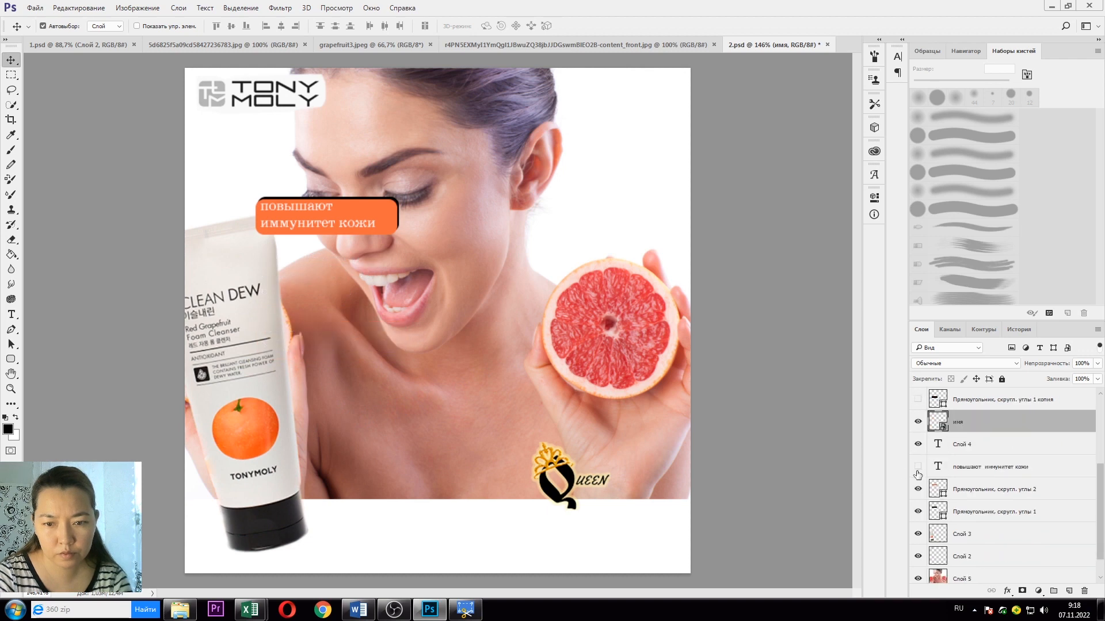
click(918, 489)
click(917, 511)
Step: Delete the Слой 4 text layer and select the Слой 5 photo layer
click(918, 447)
double_click(990, 448)
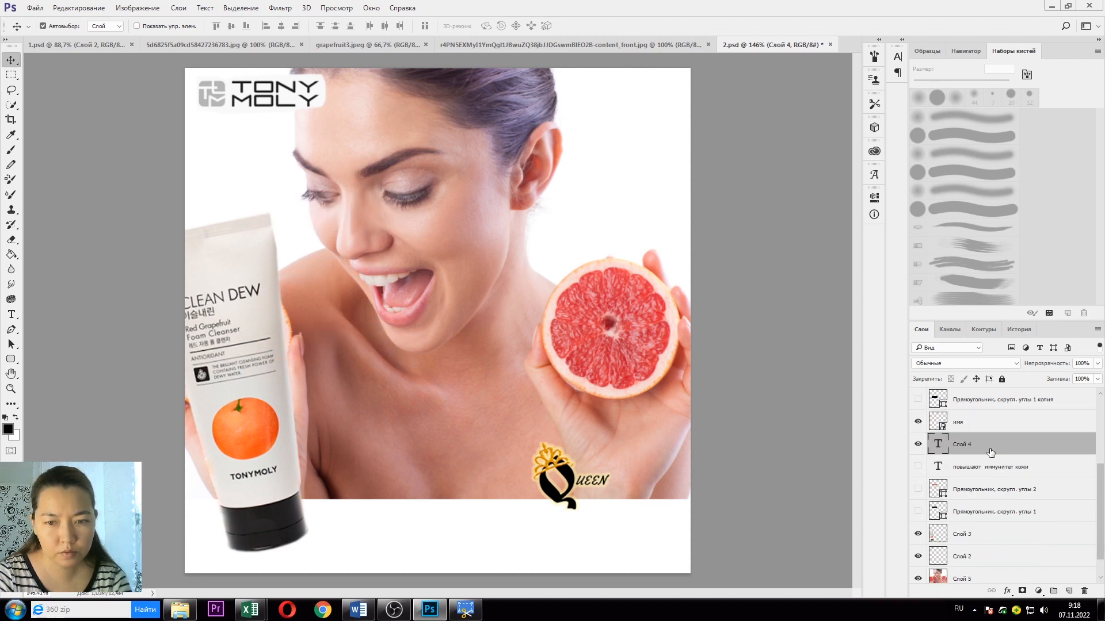
click(1004, 165)
key(Delete)
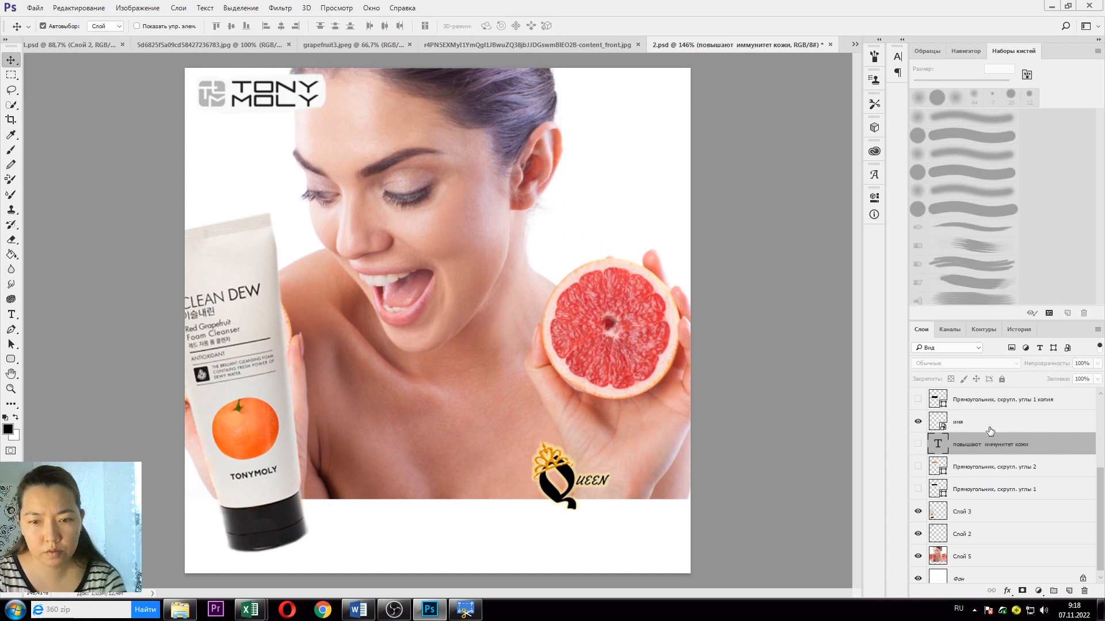
click(961, 566)
scroll(294, 336, up, 3)
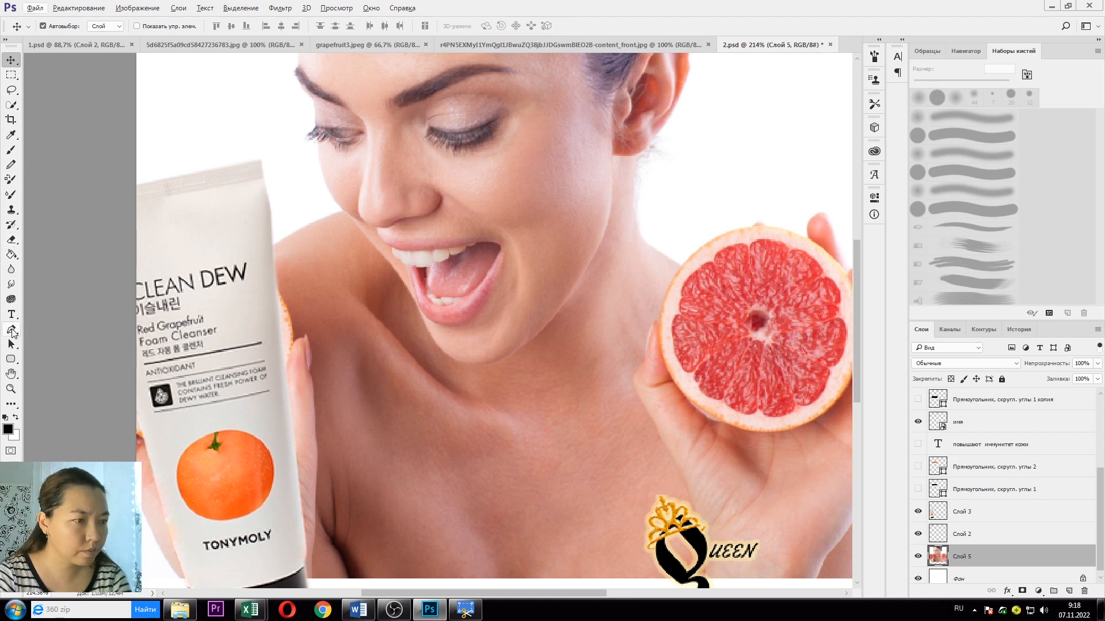
Step: Patch out the orange fruit edge beside the tube with nearby skin
click(18, 408)
click(18, 410)
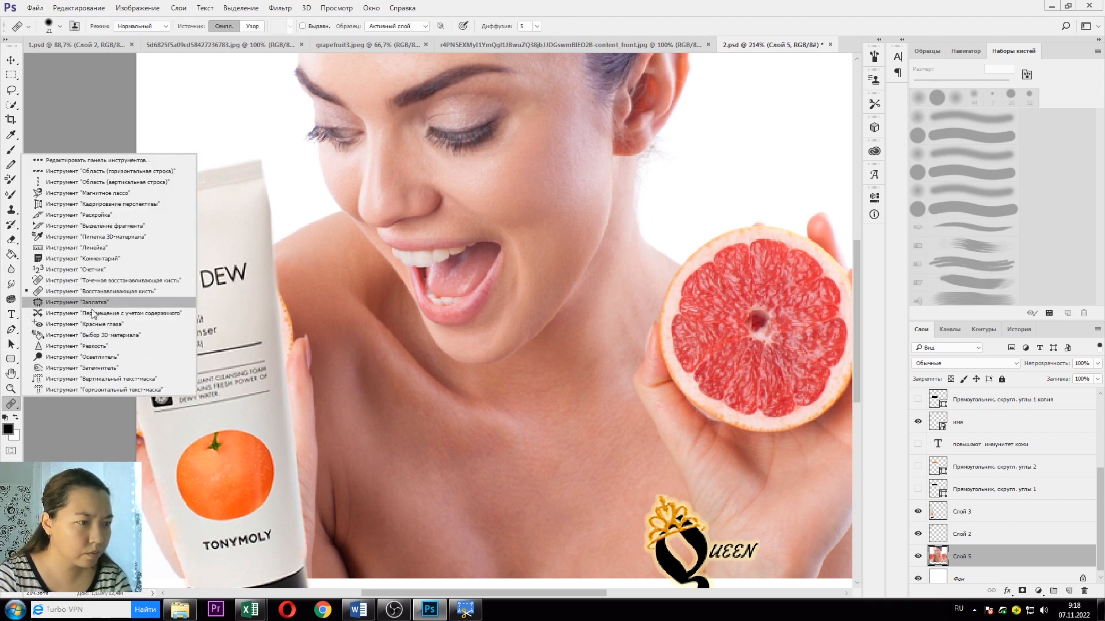
click(49, 303)
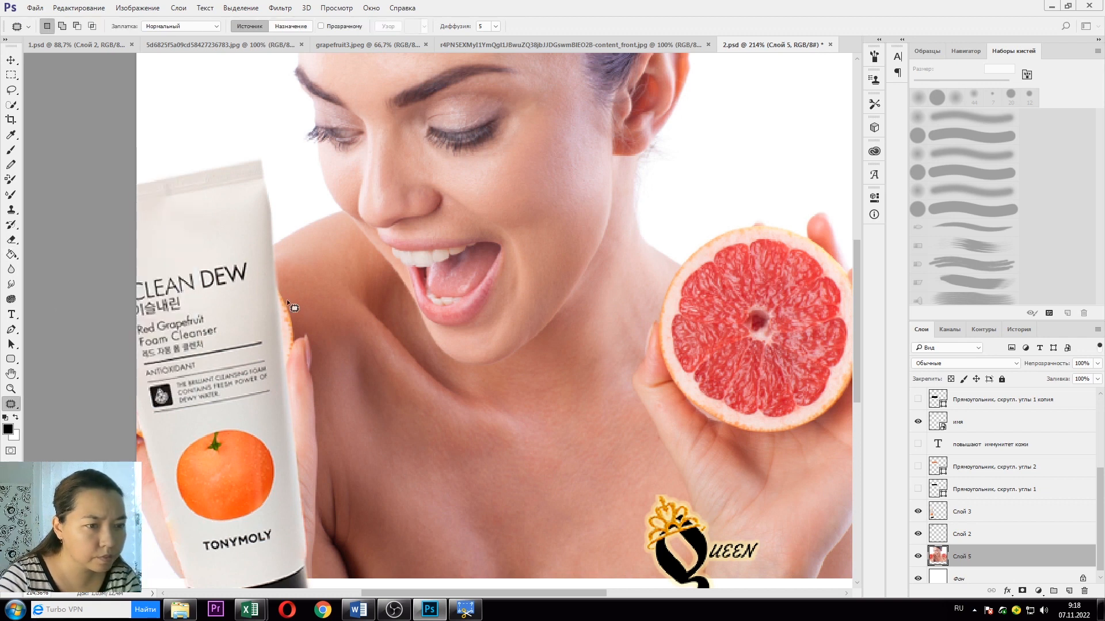
mouse_move(274, 282)
mouse_down()
mouse_move(294, 311)
mouse_move(296, 344)
mouse_move(291, 363)
mouse_move(270, 376)
mouse_up()
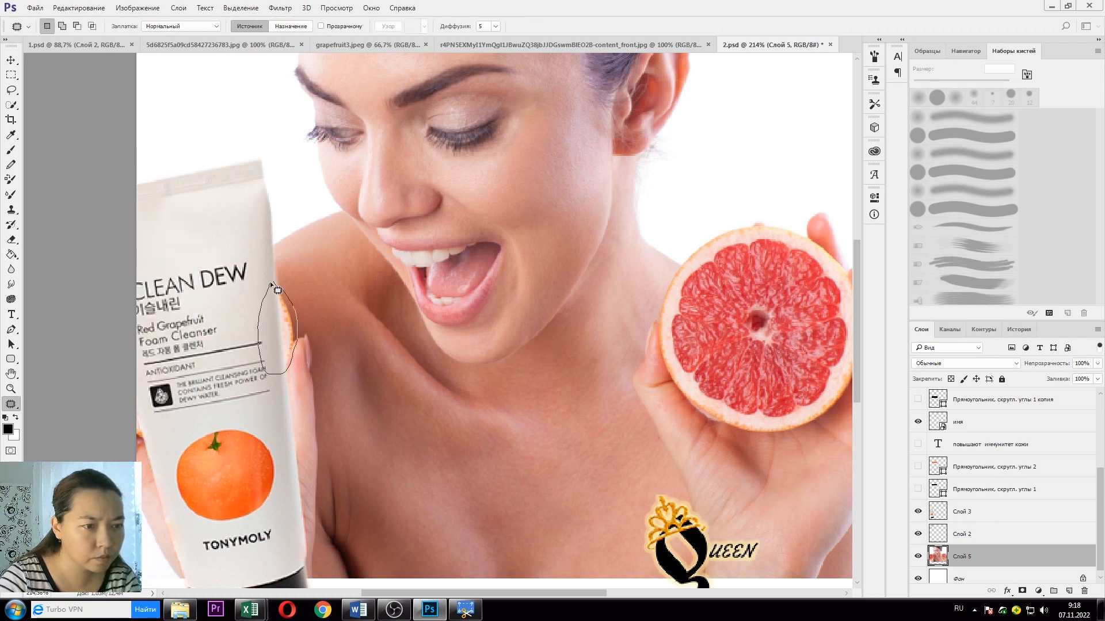
drag(270, 281, 272, 283)
drag(288, 338, 314, 302)
click(333, 344)
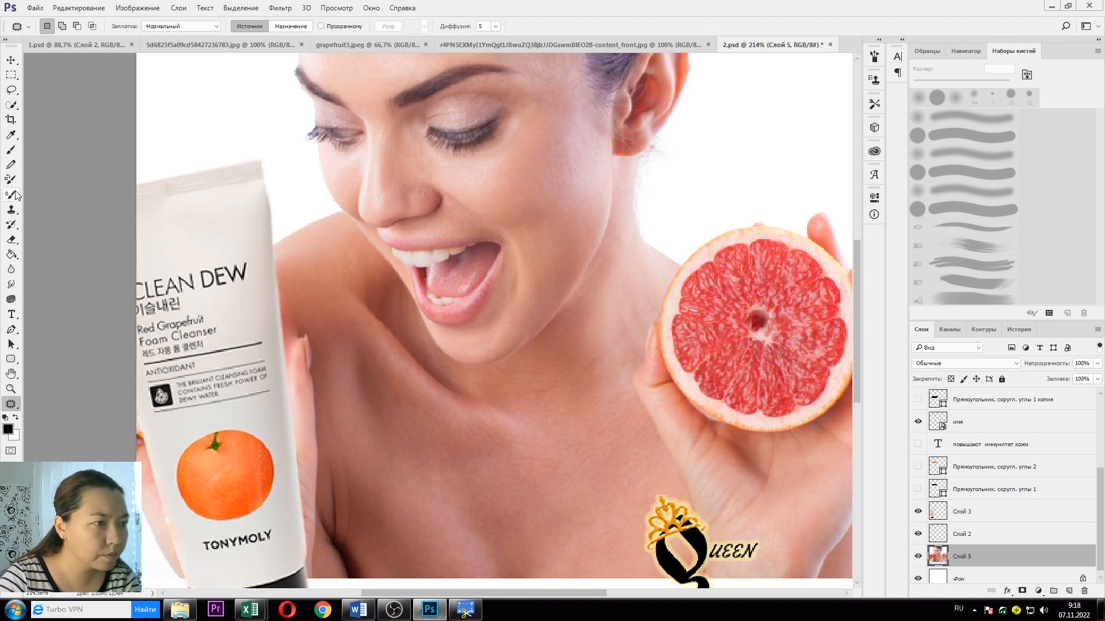
Step: Clone-stamp skin over the tube's edge by her fingers with a 17 px brush
click(12, 210)
right_click(299, 304)
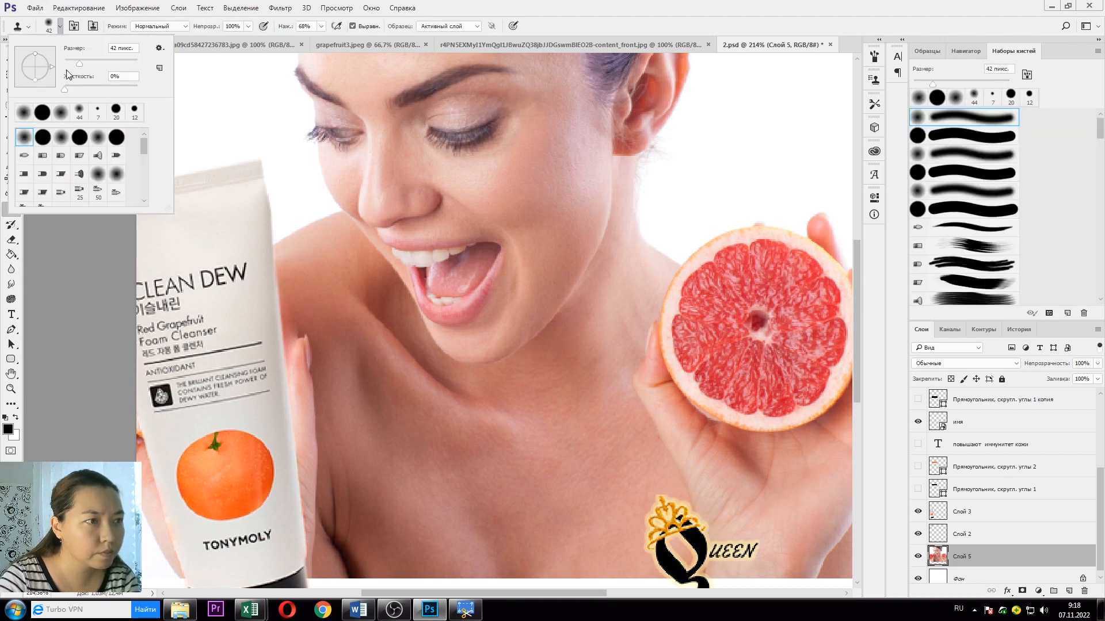
click(295, 267)
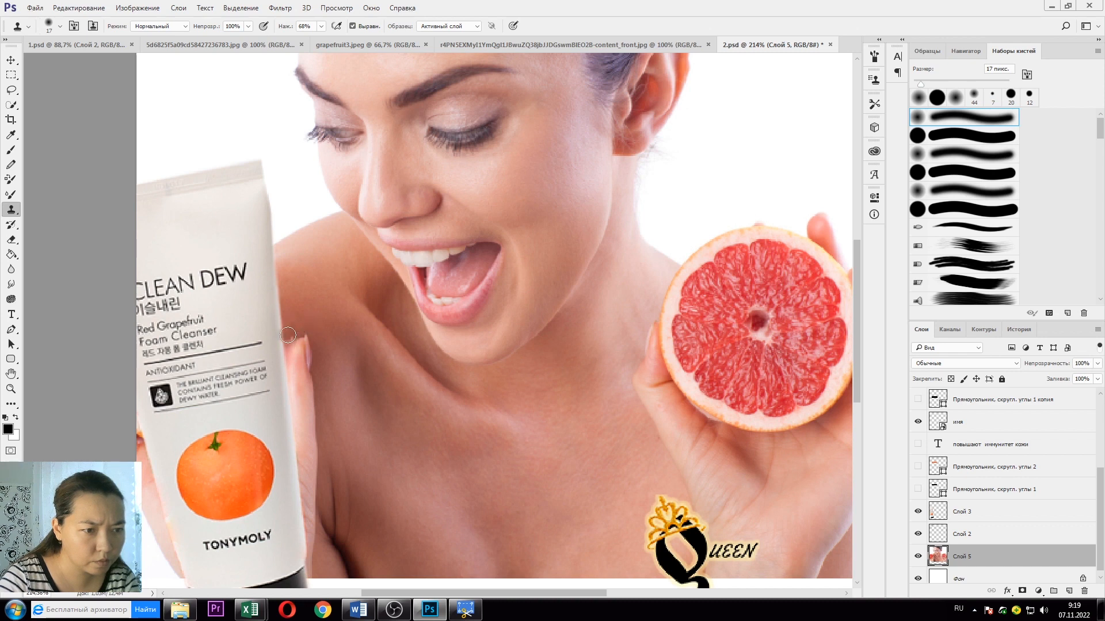
mouse_move(288, 336)
mouse_down()
mouse_move(283, 345)
mouse_move(295, 302)
mouse_up()
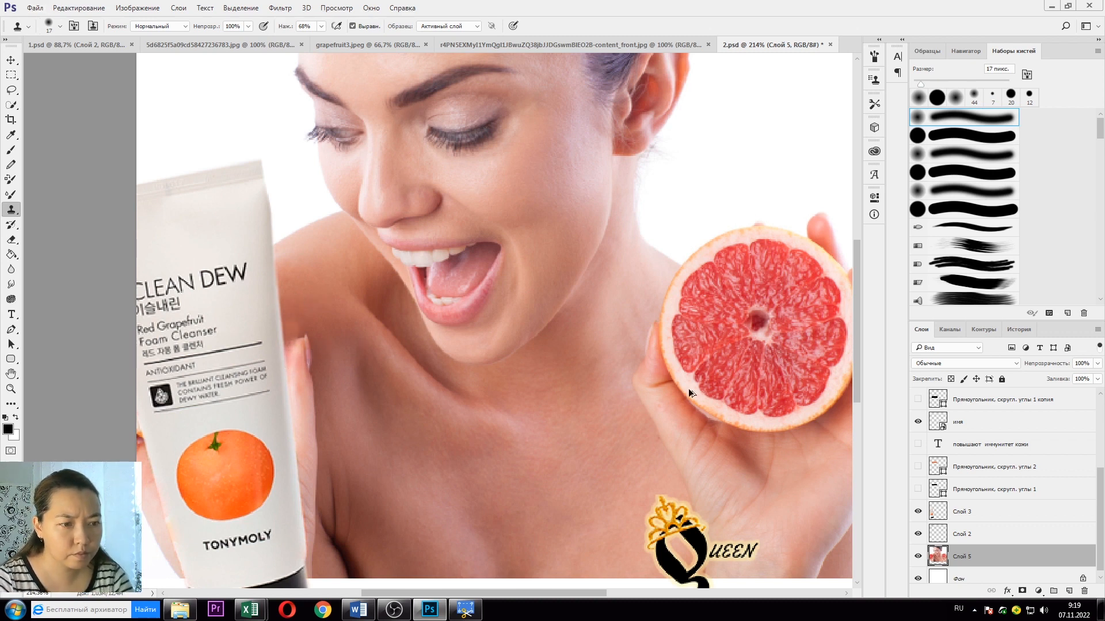
Step: Duplicate Слой 5 as Слой 5 копия and clone skin along the tube's edge
ctrl+click(941, 533)
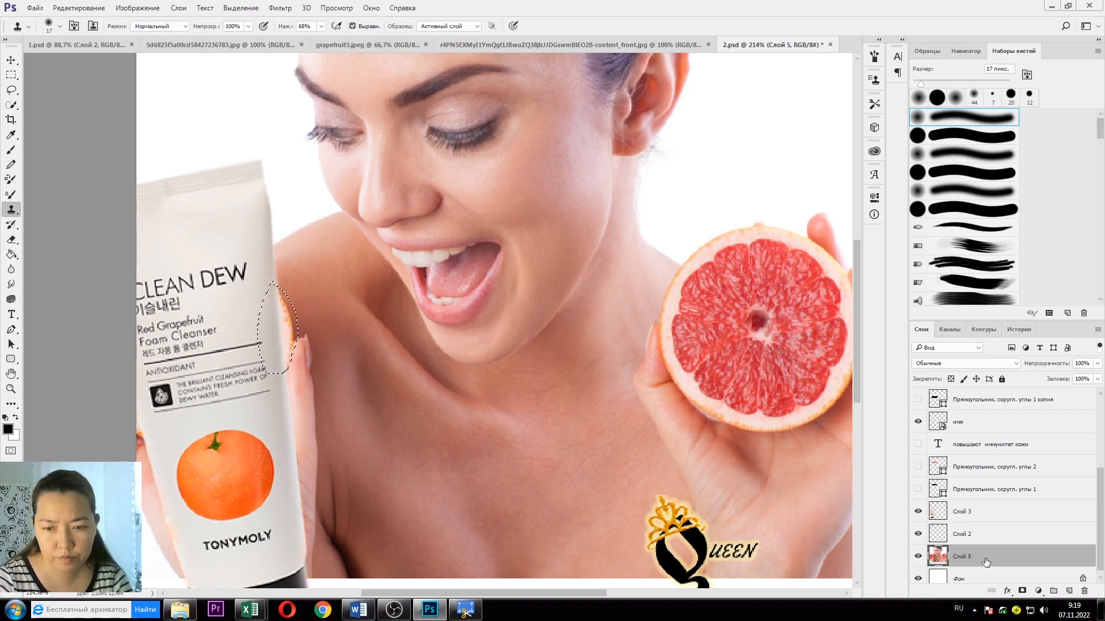
right_click(965, 535)
click(996, 78)
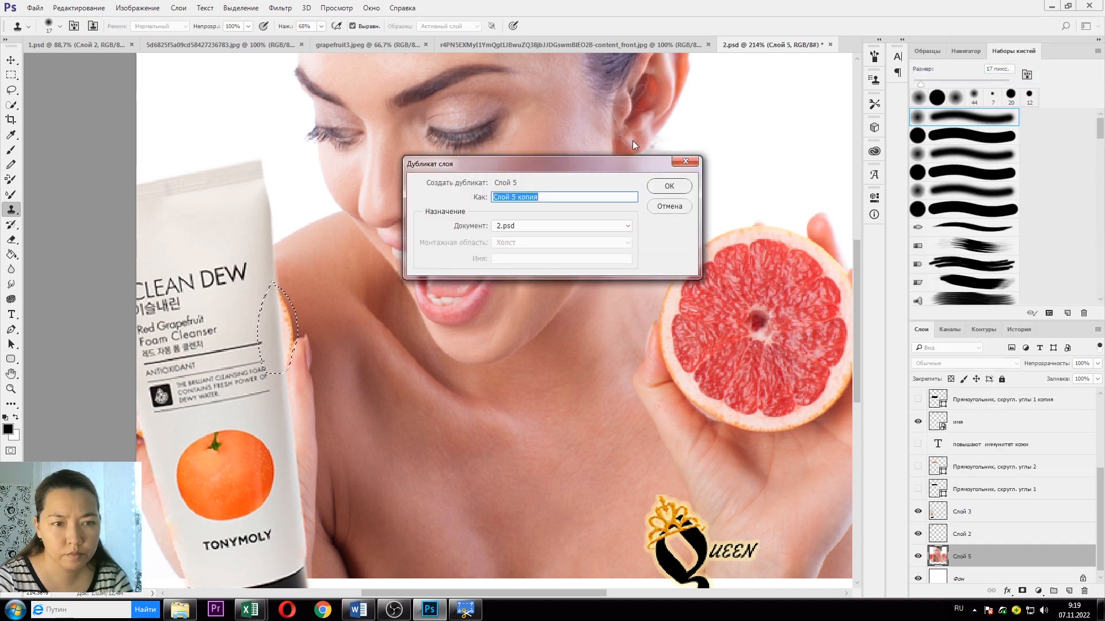
click(663, 184)
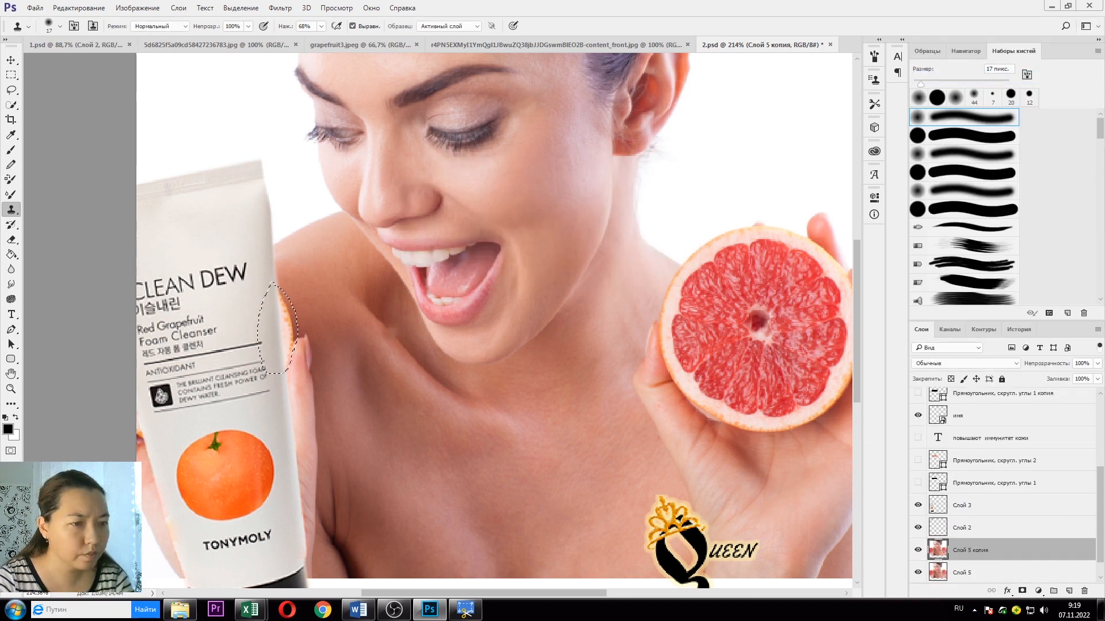
key(ctrl+a)
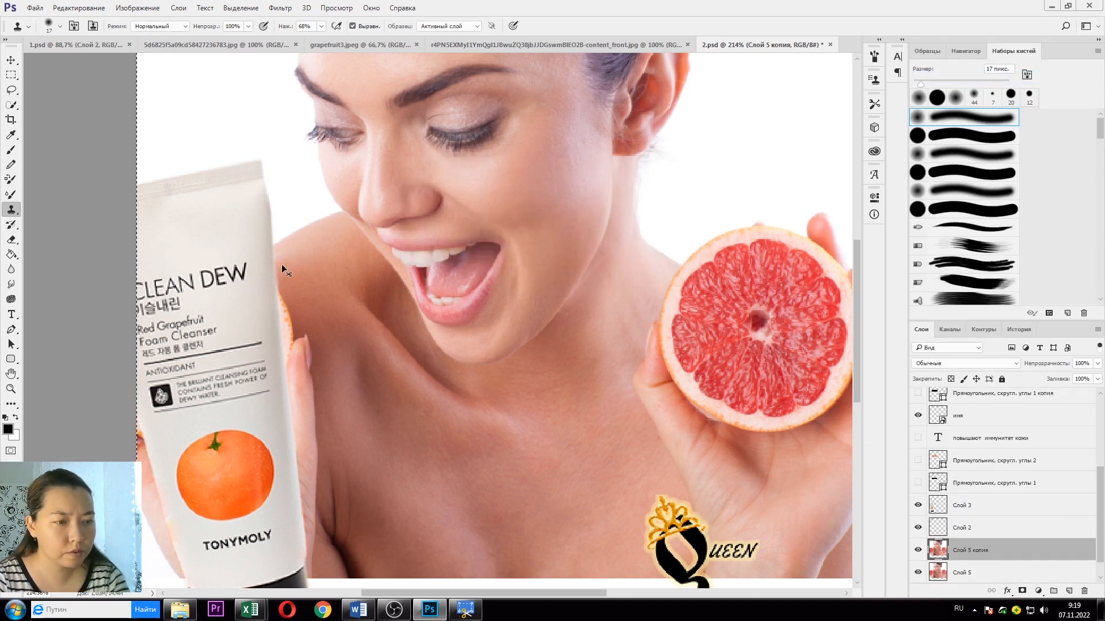
mouse_move(287, 326)
mouse_down()
mouse_move(282, 306)
mouse_move(285, 339)
mouse_up()
alt+click(288, 330)
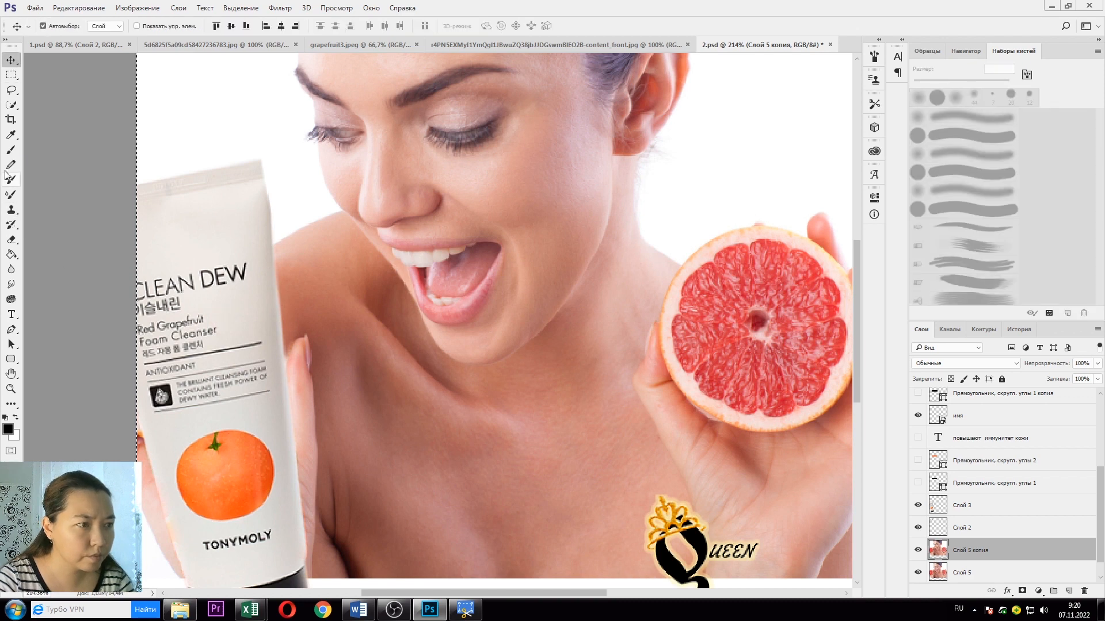
Step: Pick a skin colour from the fingertip area with a smaller pencil
click(11, 105)
click(10, 90)
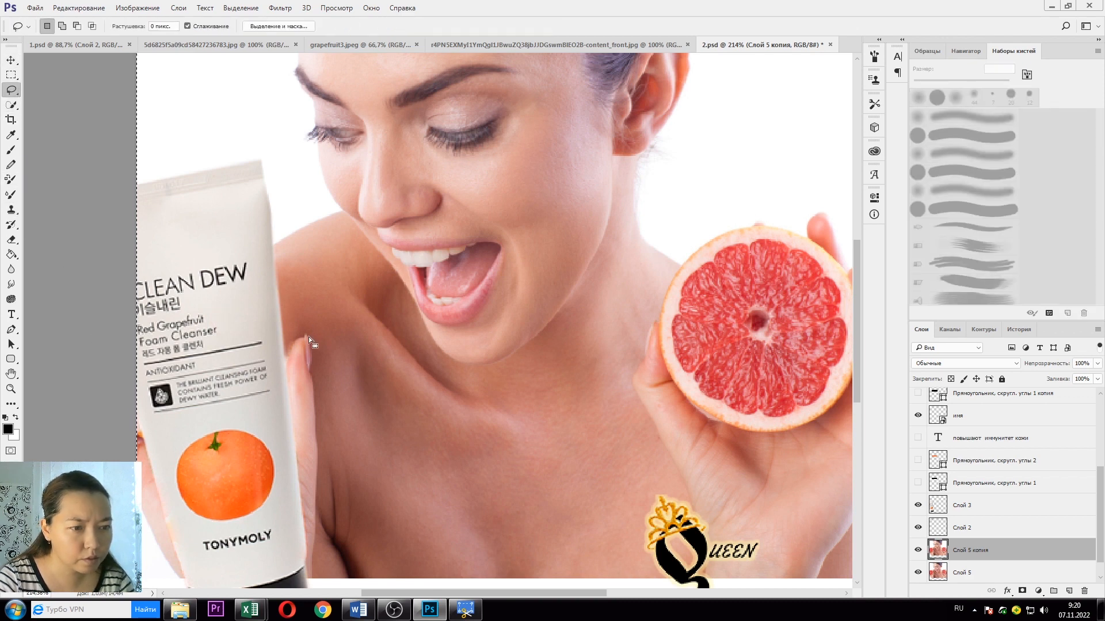
scroll(292, 368, up, 3)
click(11, 165)
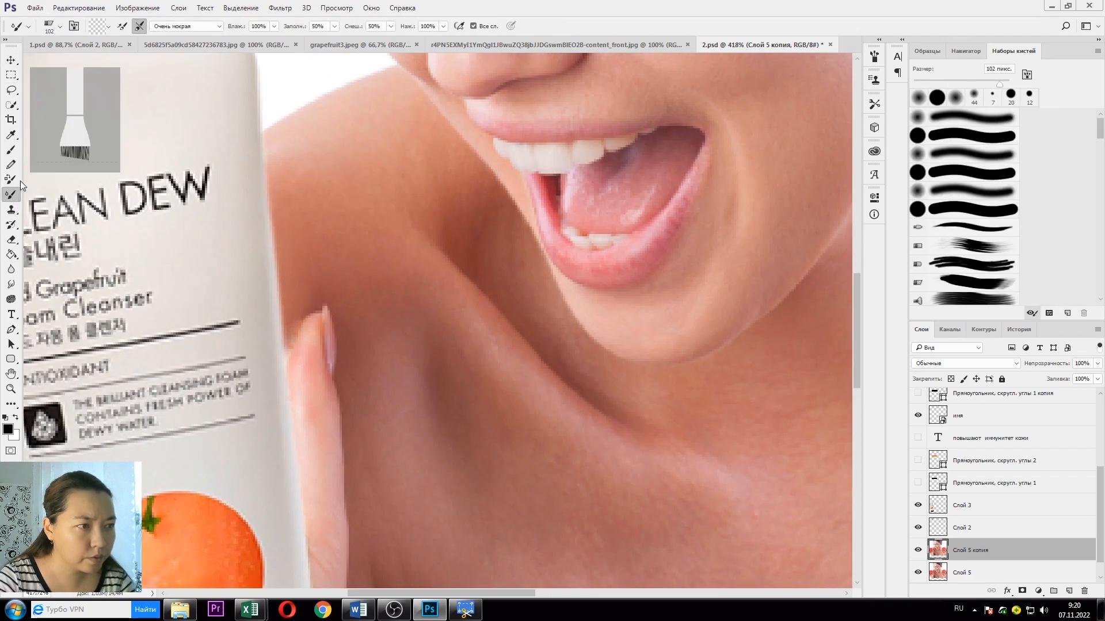
alt+click(315, 320)
click(60, 26)
drag(71, 63, 68, 68)
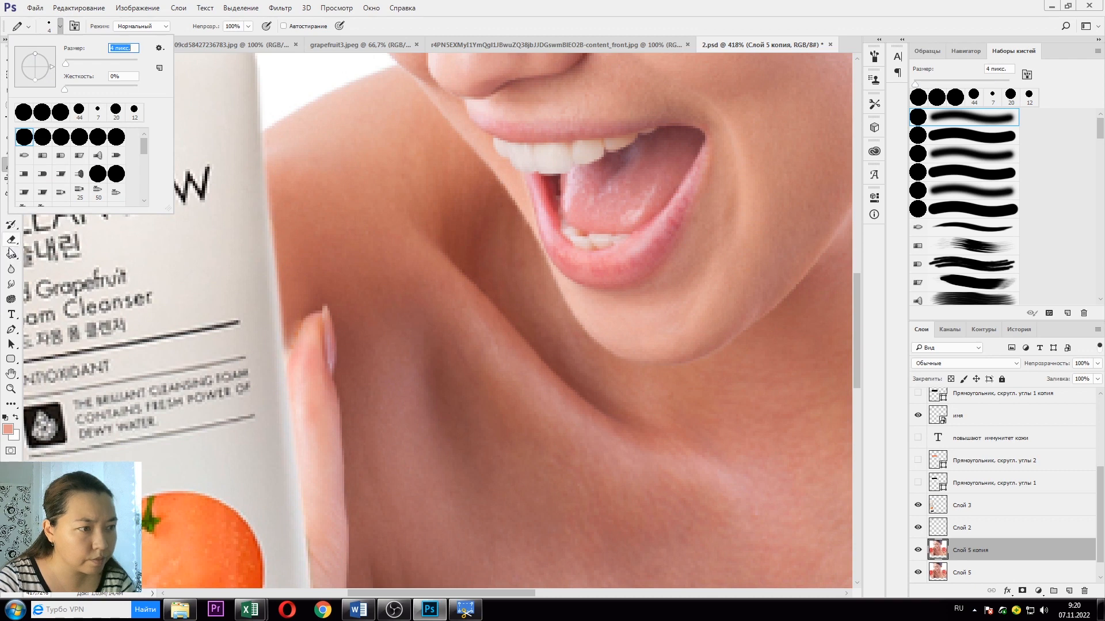
click(9, 214)
scroll(305, 339, up, 4)
Step: Set the Clone Stamp brush to 2 px for retouching around the fingertip
alt+click(309, 320)
click(60, 26)
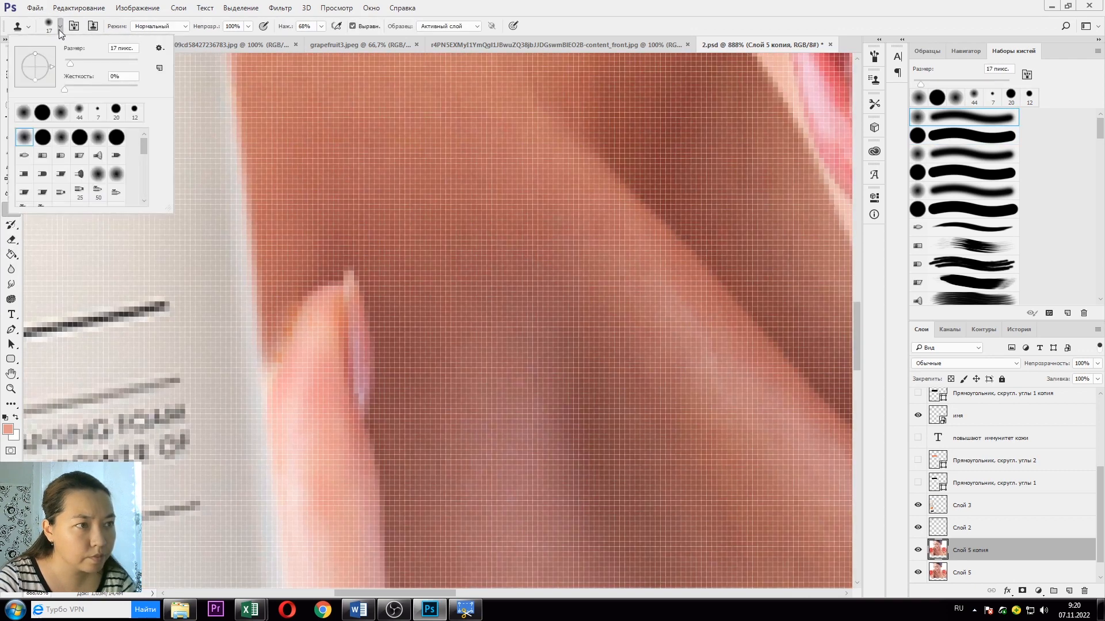
drag(68, 62, 65, 63)
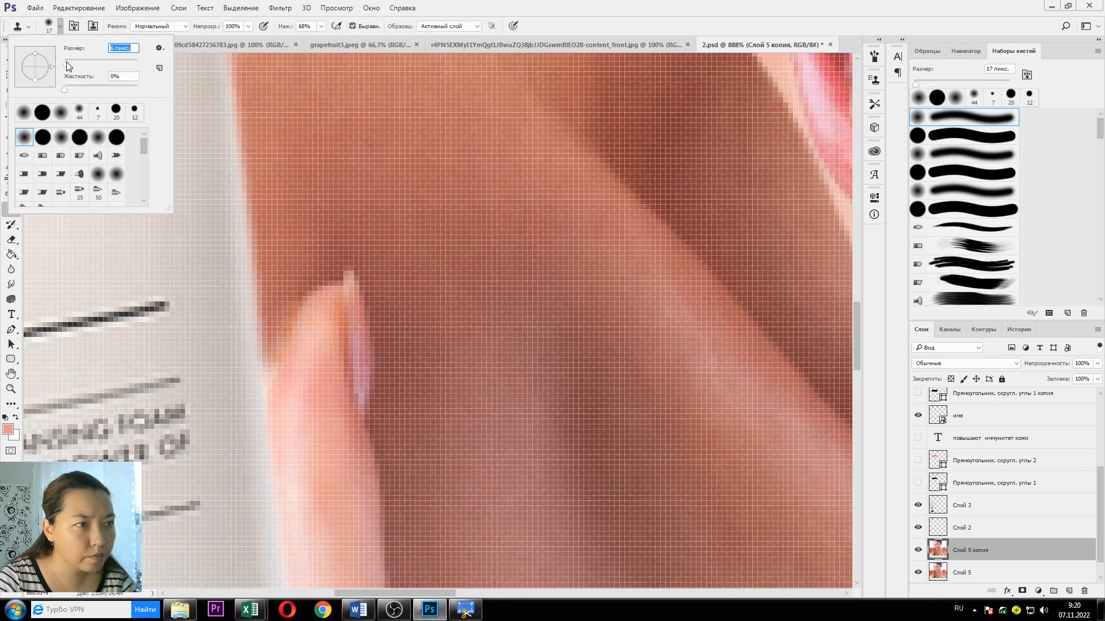
alt+click(320, 291)
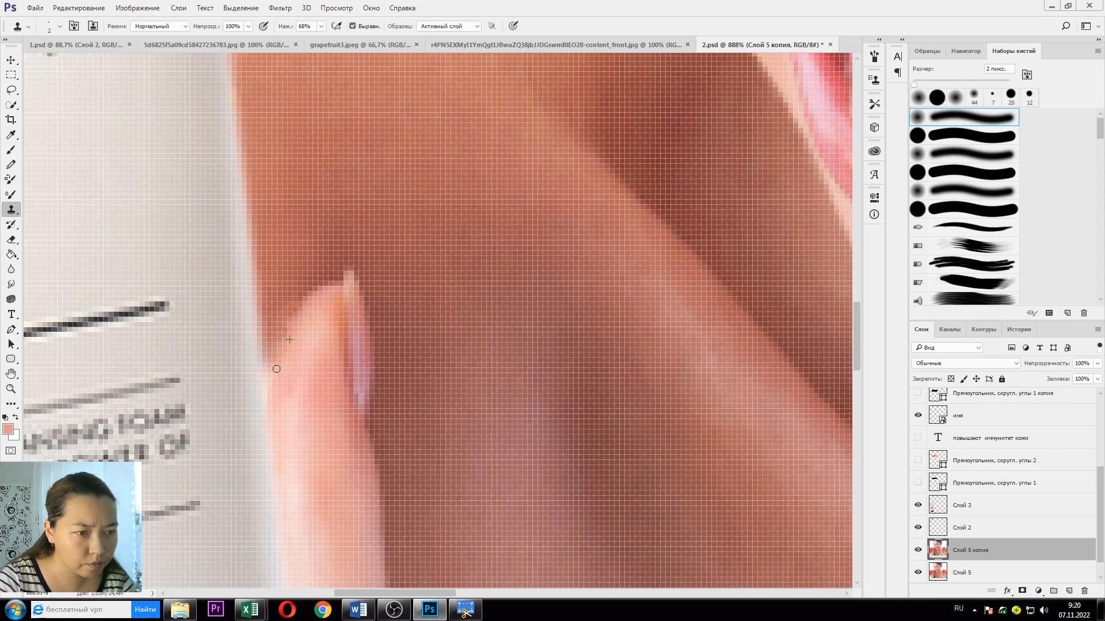
scroll(278, 406, down, 6)
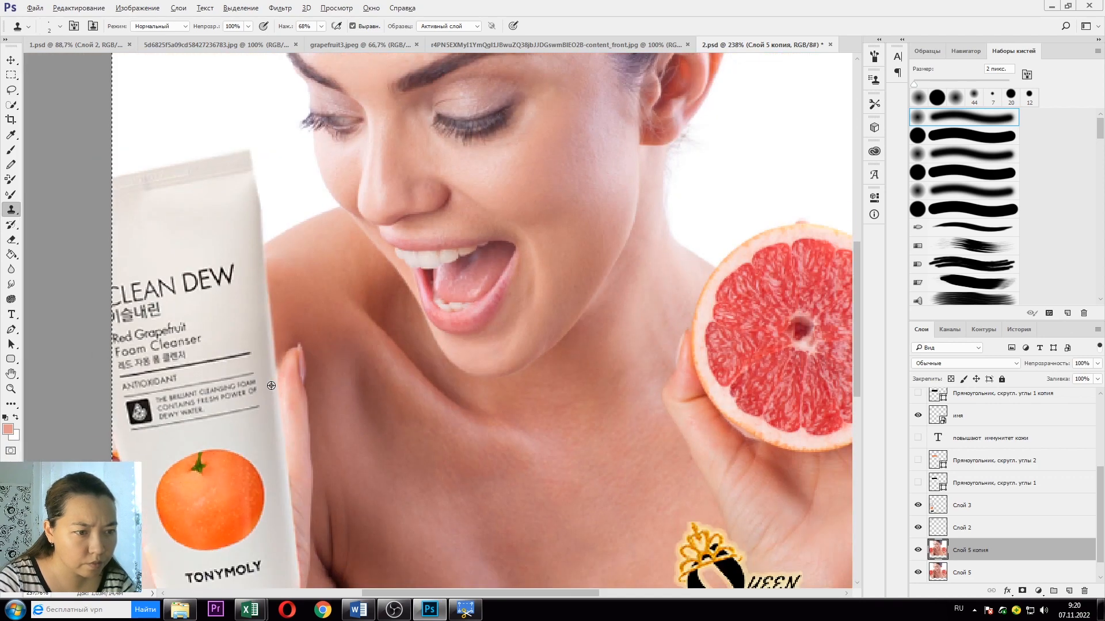
scroll(266, 386, down, 2)
scroll(206, 406, up, 3)
Step: Crop the card to a 13 × 13 cm square, trimming the blank white strip below the photo
scroll(177, 401, down, 4)
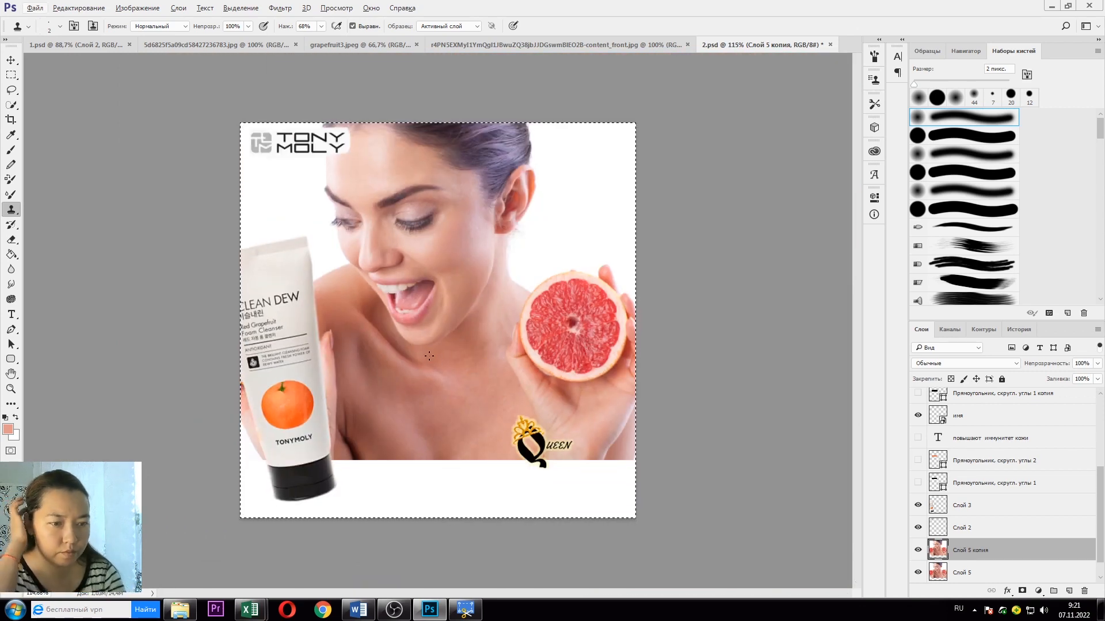
click(11, 60)
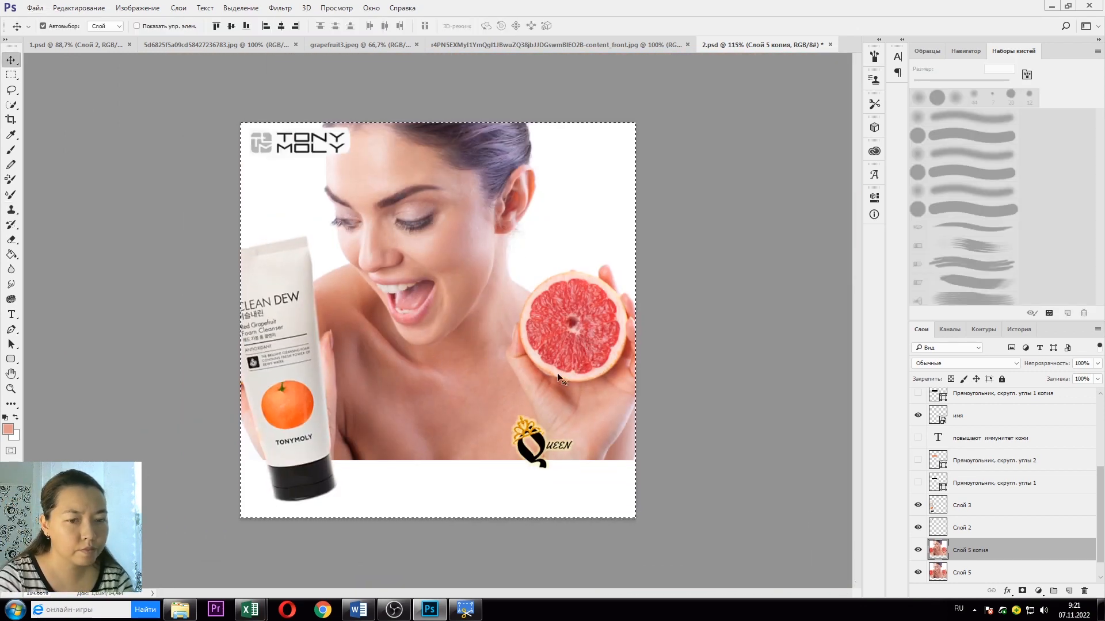
click(11, 119)
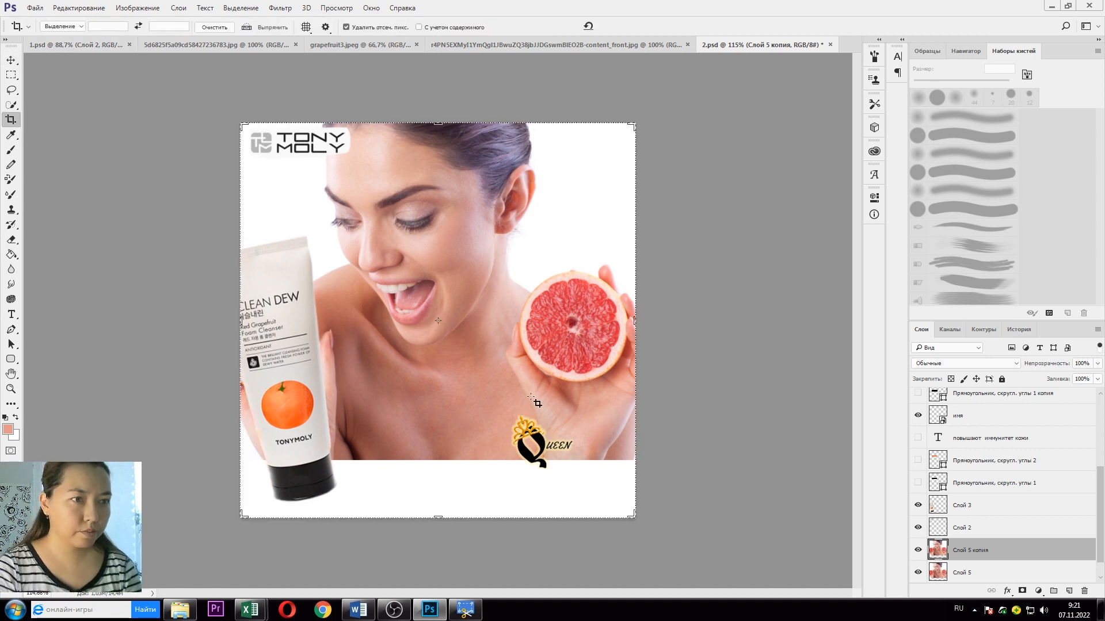
drag(632, 515, 603, 490)
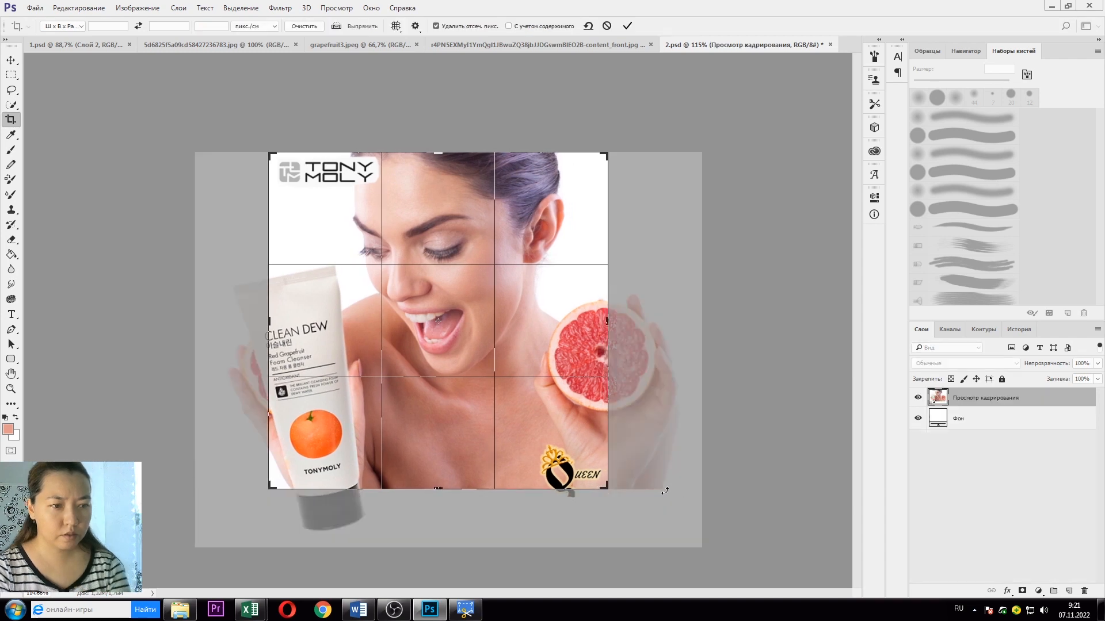
key(Return)
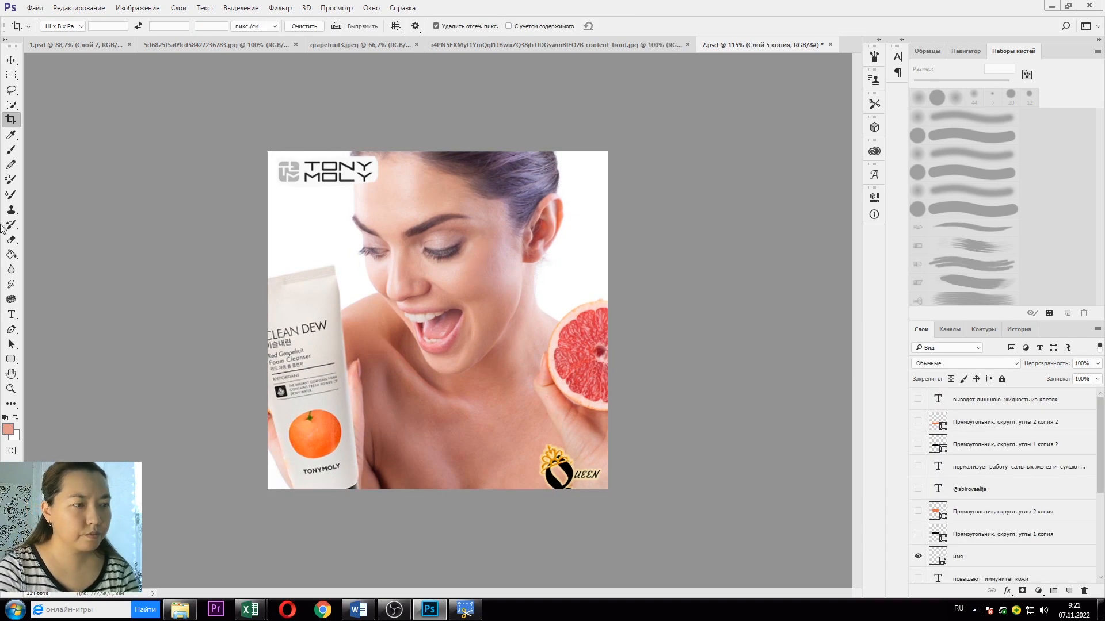
Step: Show the watermark text layer again and move it across the woman's chest
click(918, 489)
click(11, 59)
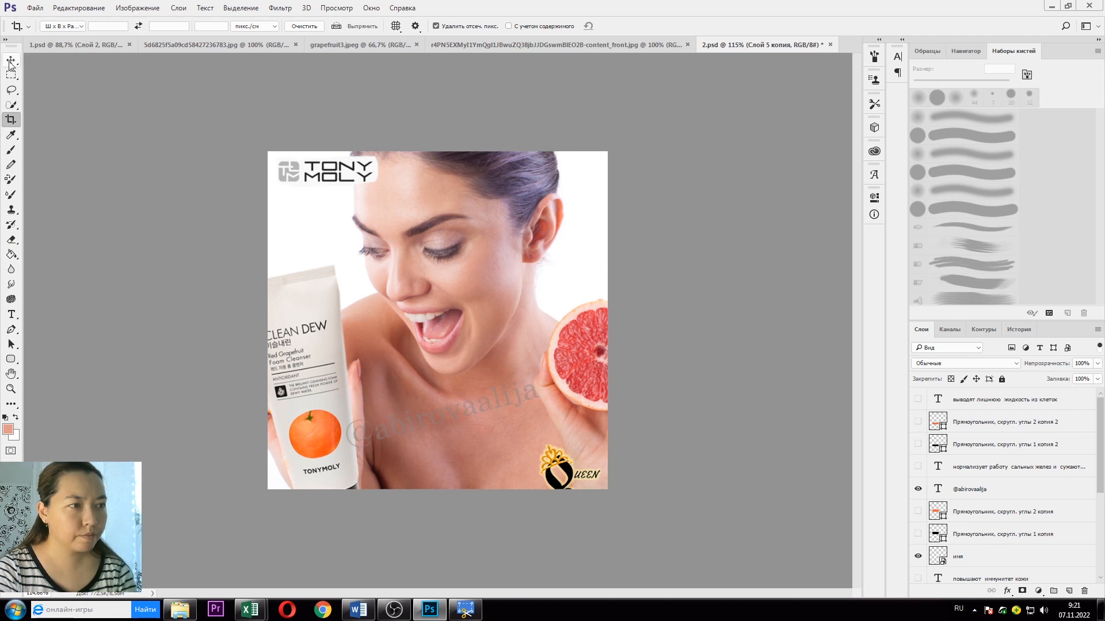
drag(455, 403, 483, 398)
Step: Try Drop Shadow and Outer Glow styles on the watermark, then cancel so it has no effects
double_click(1022, 491)
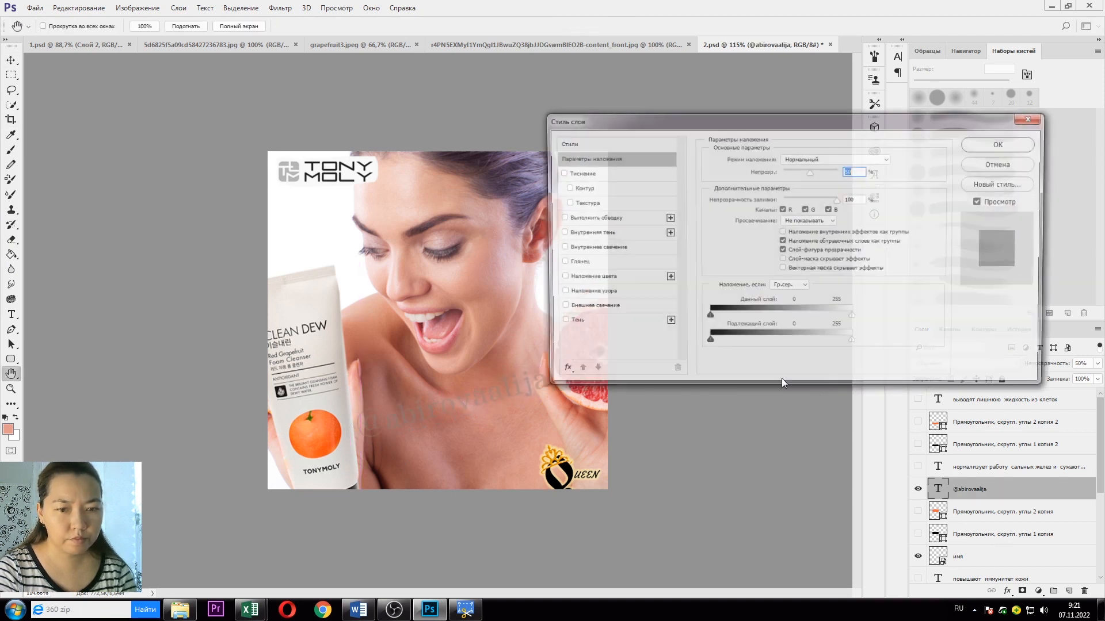
click(572, 323)
click(559, 322)
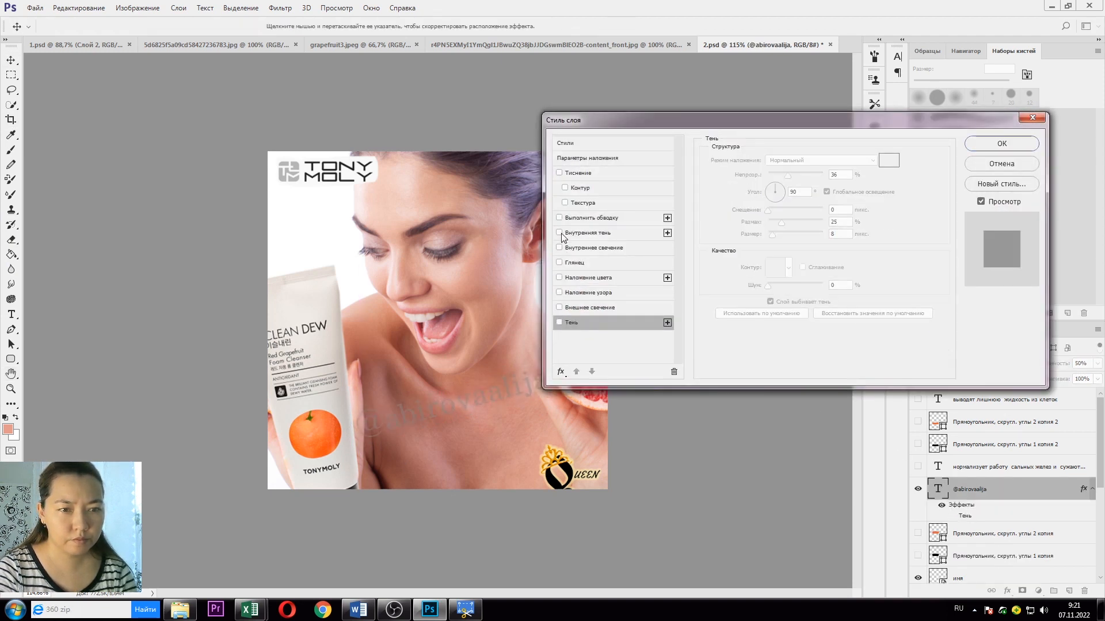
click(576, 308)
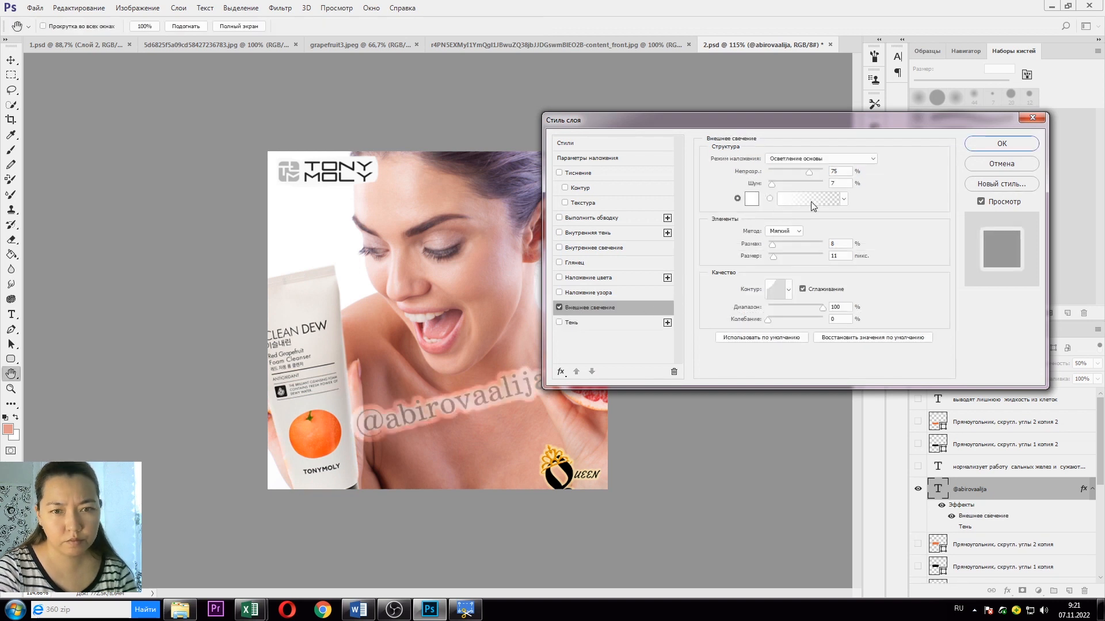
click(788, 290)
click(738, 317)
click(752, 288)
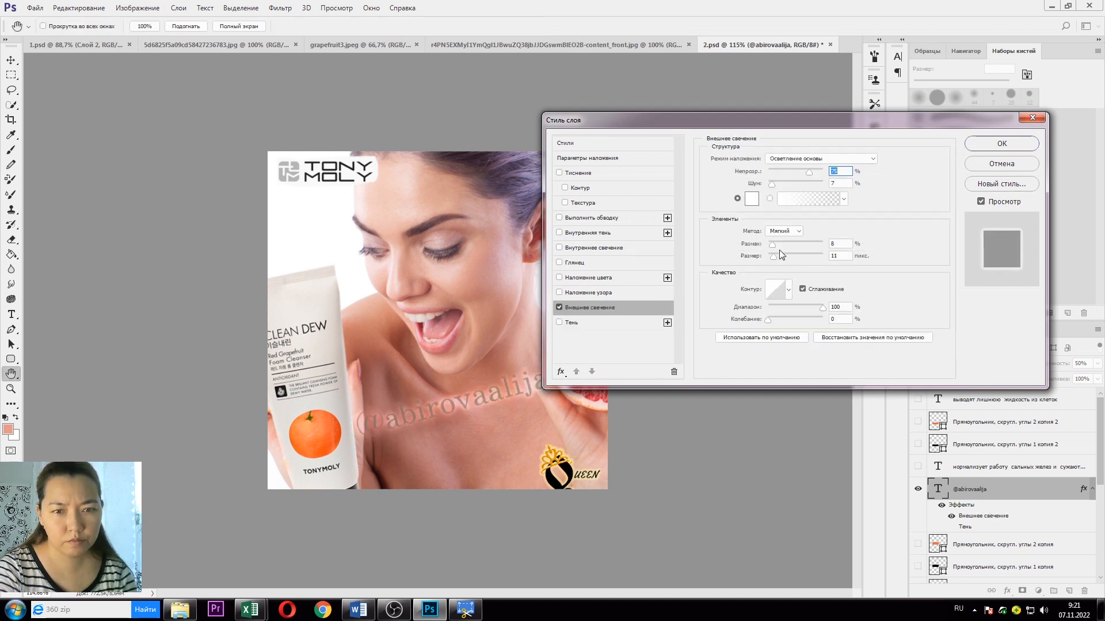
click(772, 246)
click(772, 258)
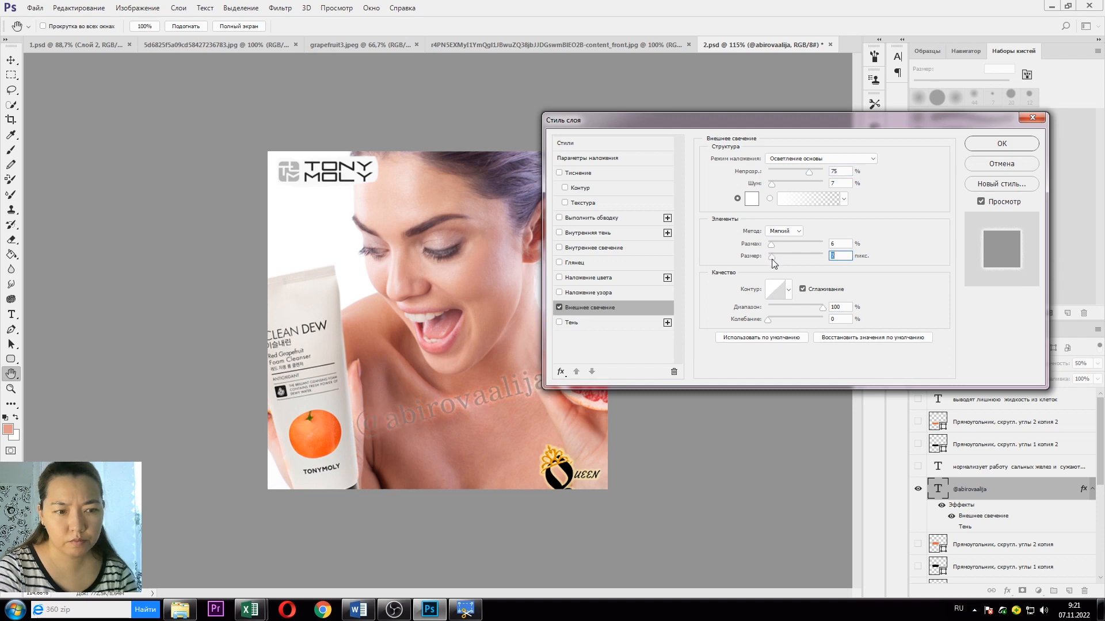
click(983, 167)
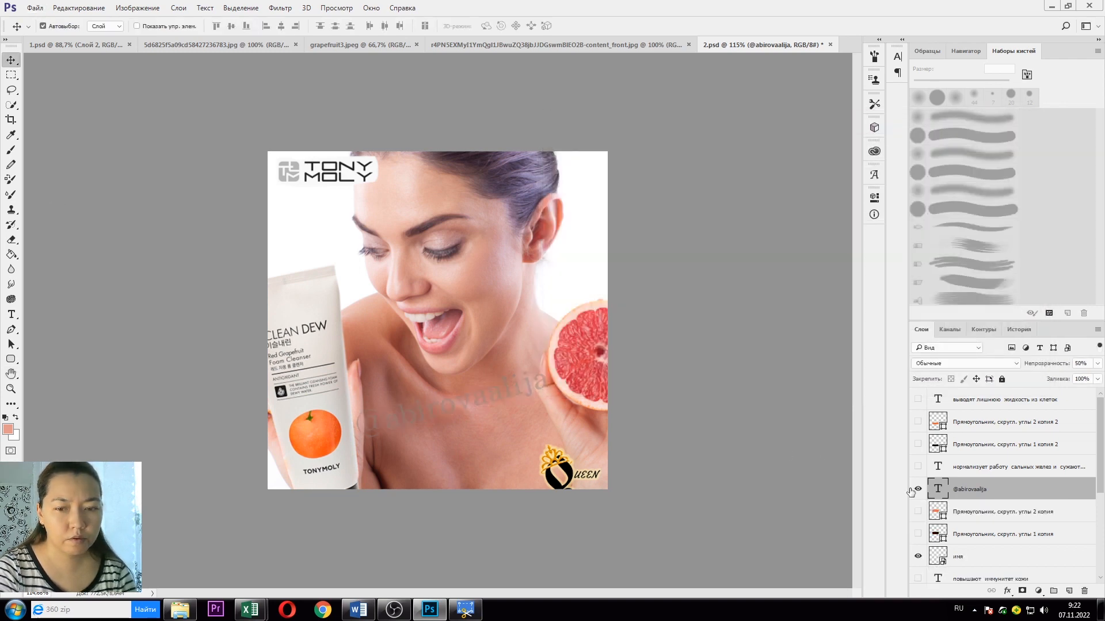
click(35, 7)
Step: Save the document as 2.psd and export a JPEG copy named грейпфрут2
click(55, 124)
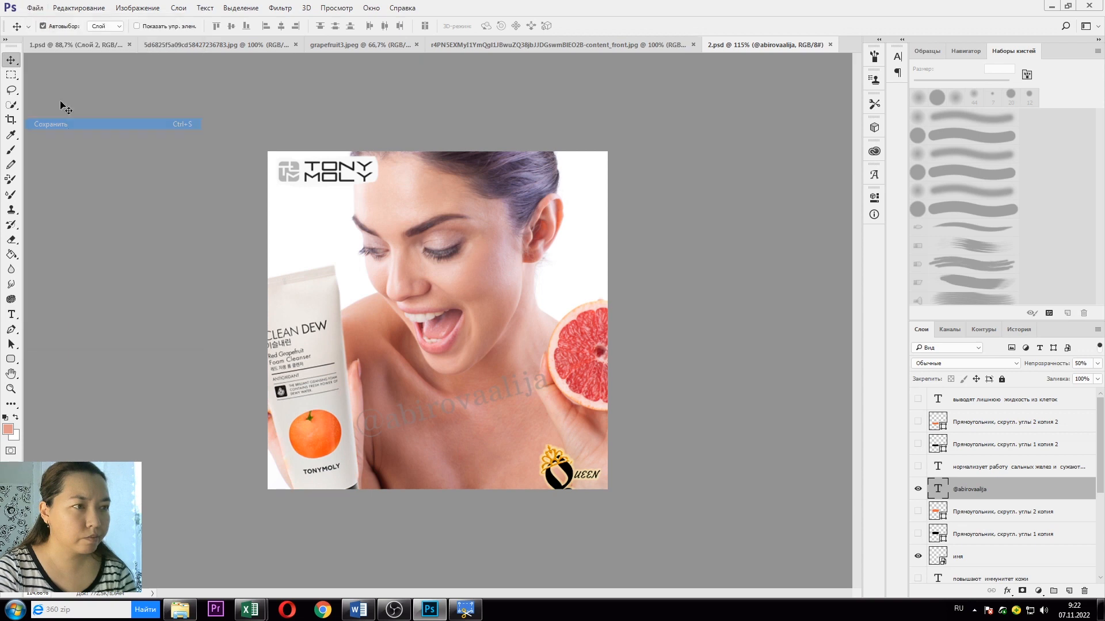
click(35, 7)
click(55, 137)
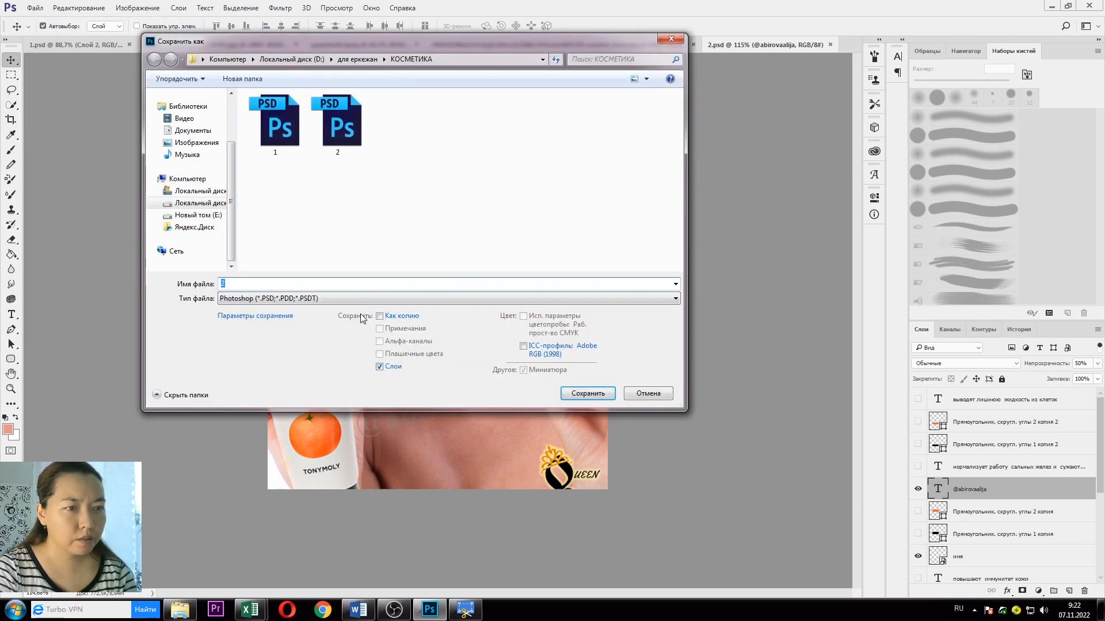
click(345, 298)
click(275, 362)
scroll(681, 144, down, 1)
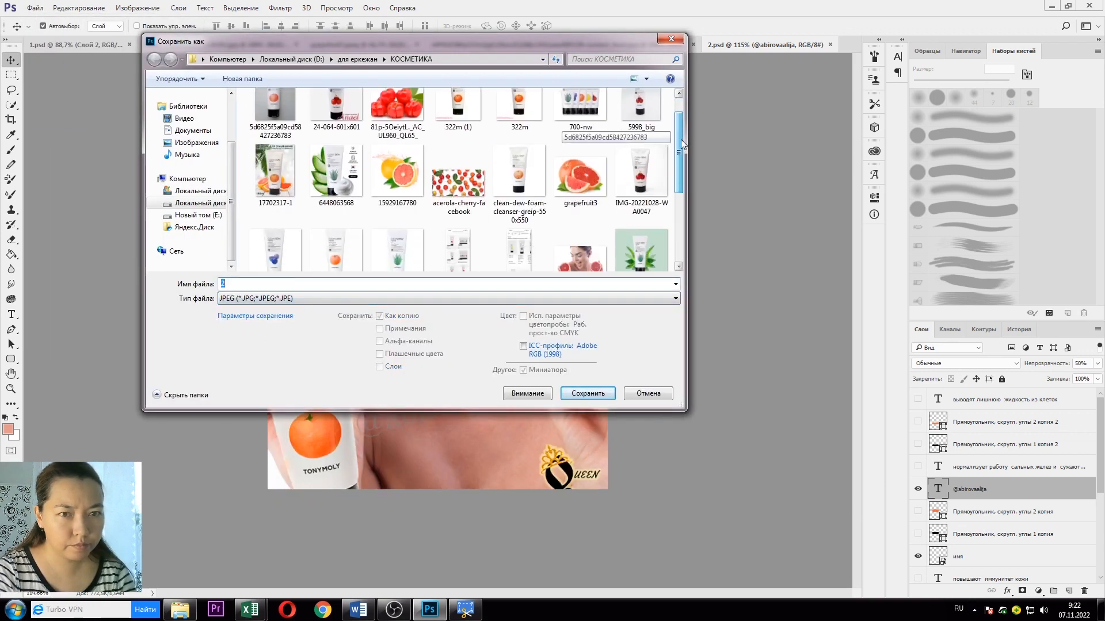
scroll(681, 139, down, 3)
click(396, 207)
click(302, 285)
key(BackSpace)
text(2)
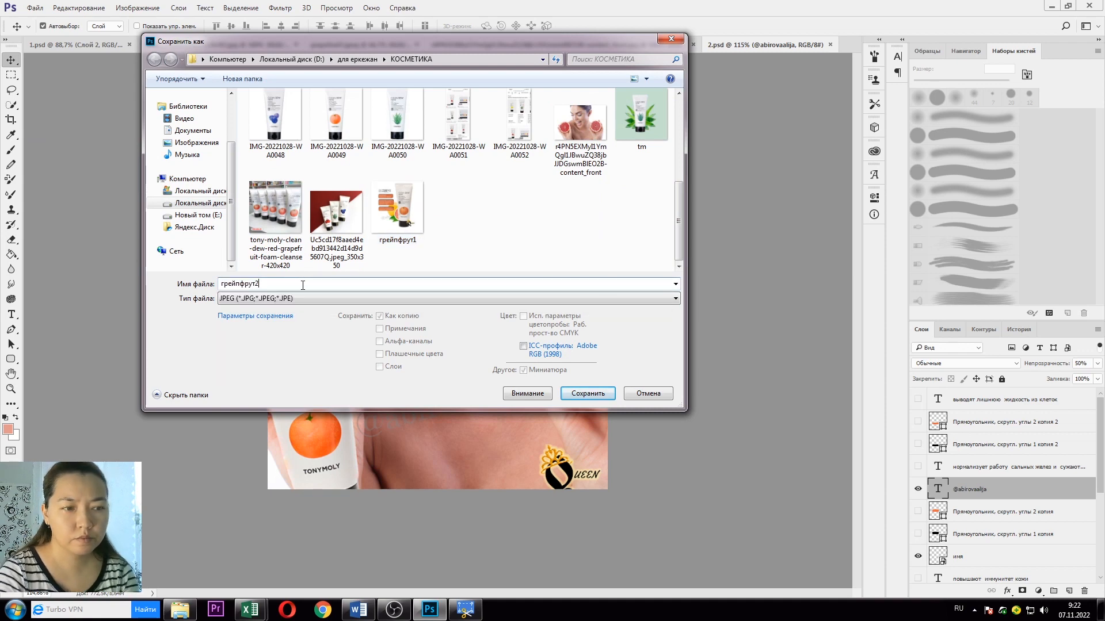
click(604, 396)
click(621, 190)
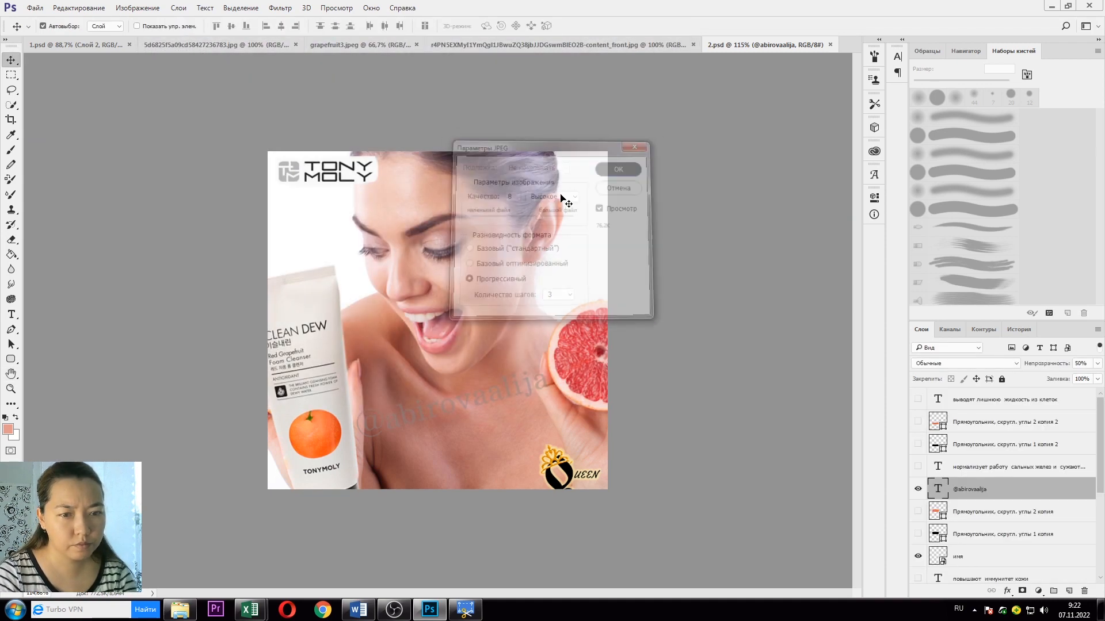
Step: Hide the watermark layer and save a layered copy as 3.psd
click(918, 490)
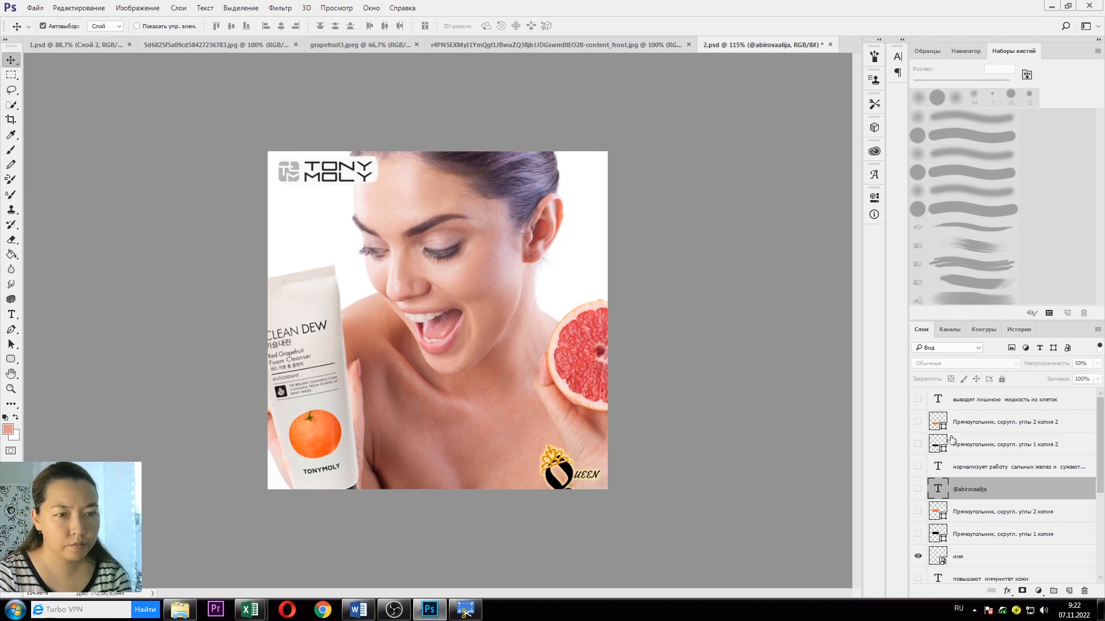
scroll(997, 469, down, 5)
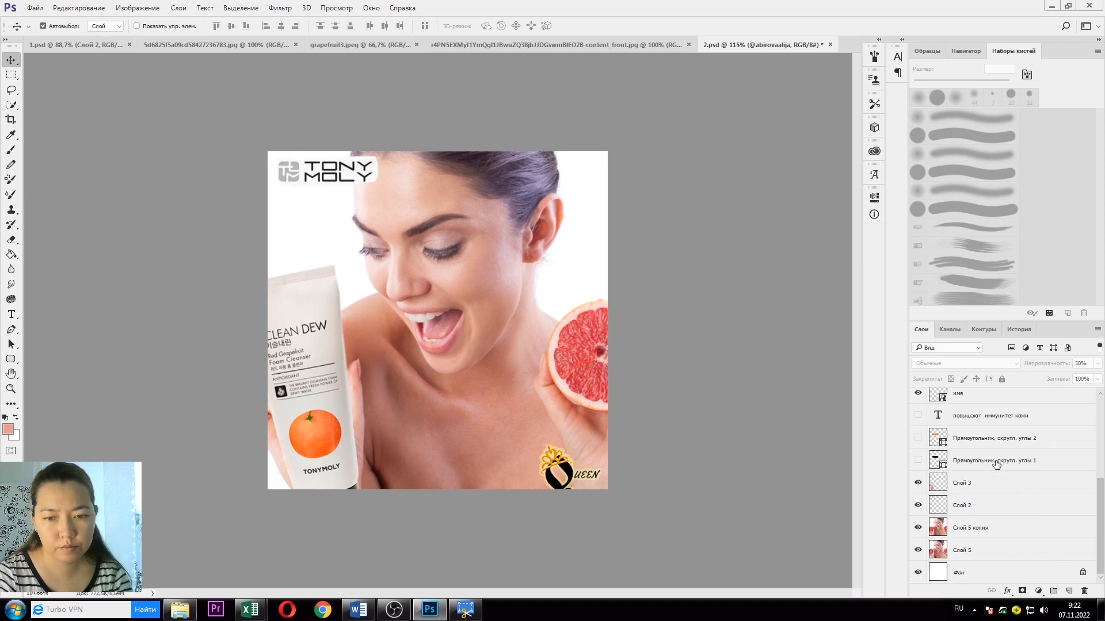
click(36, 7)
click(36, 136)
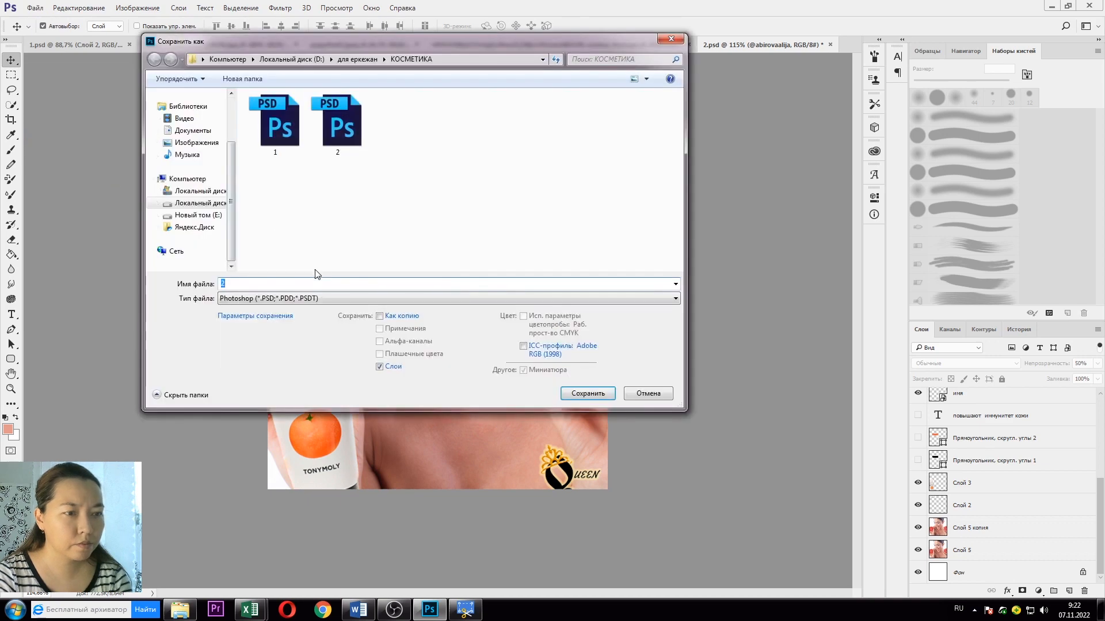
key(BackSpace)
text(3)
click(581, 393)
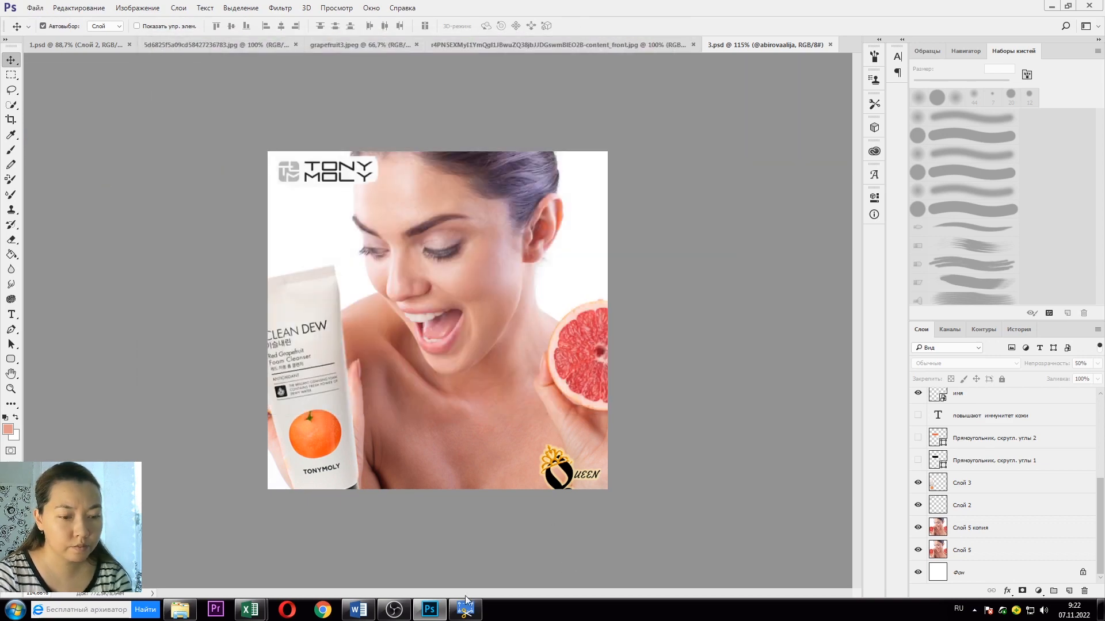
Step: Preview the грейпфрут1 and грейпфрут2 JPEGs from the КОСМЕТИКА folder in the photo viewer
click(217, 551)
double_click(205, 118)
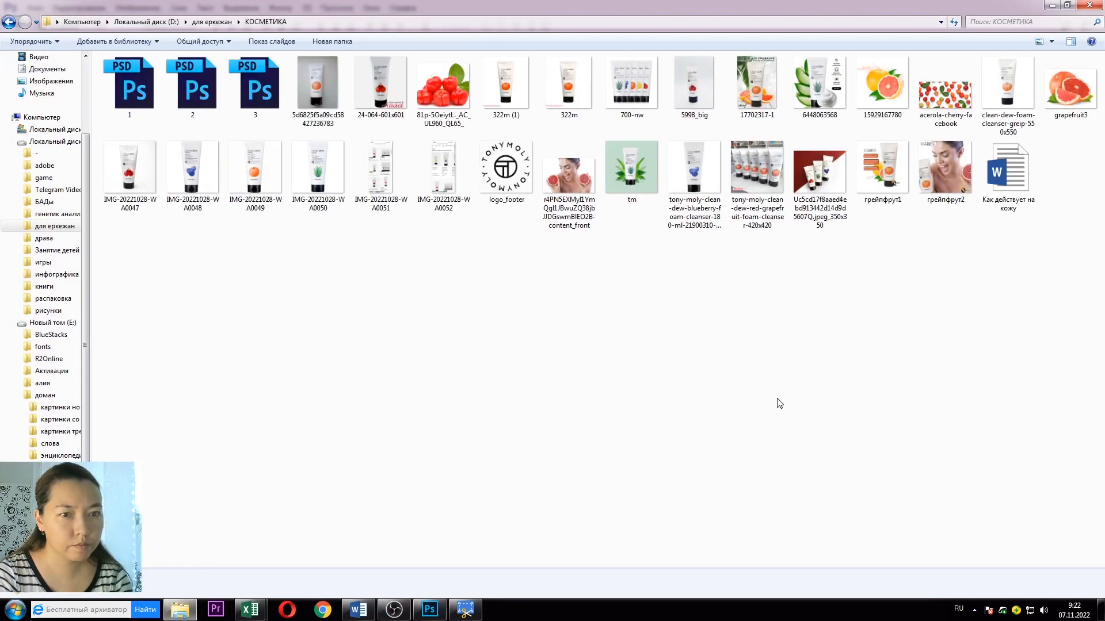
double_click(895, 205)
key(Right)
key(Left)
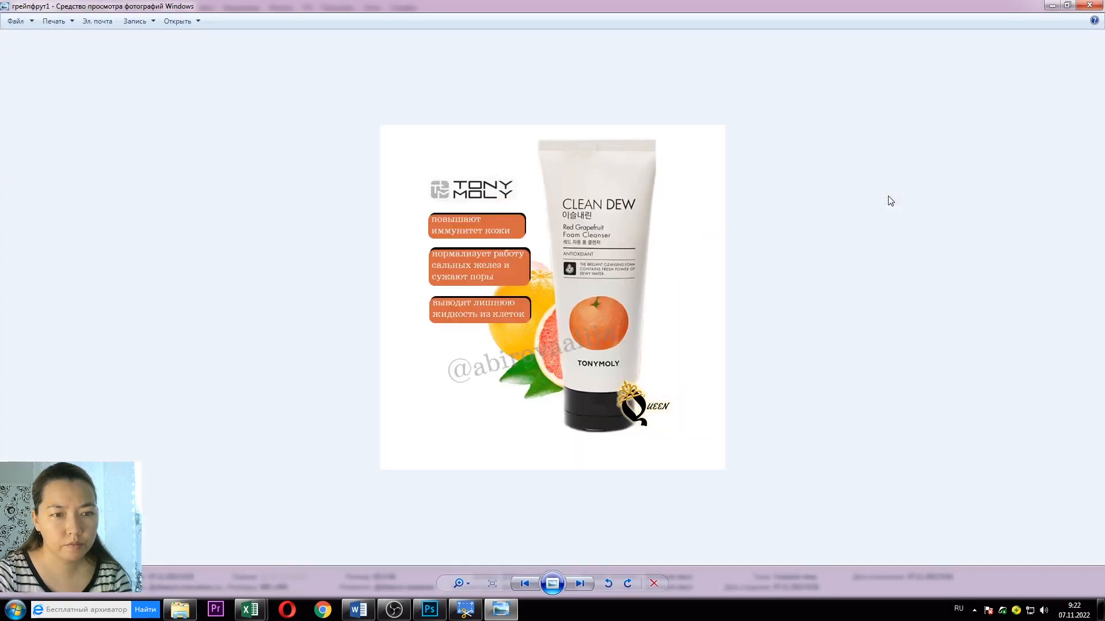
key(Right)
click(1089, 5)
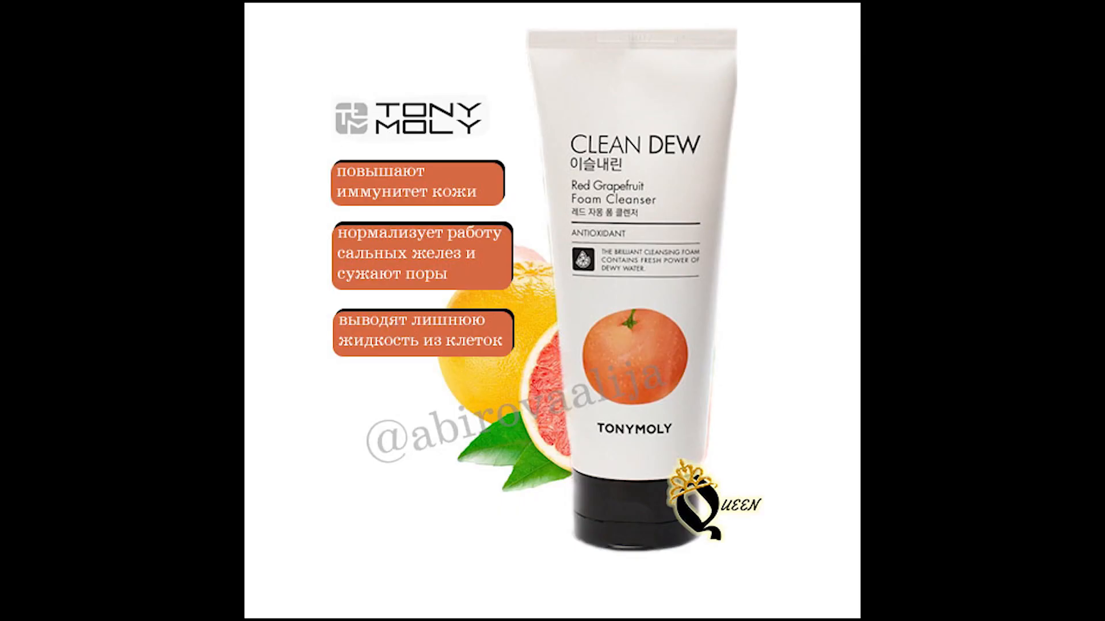